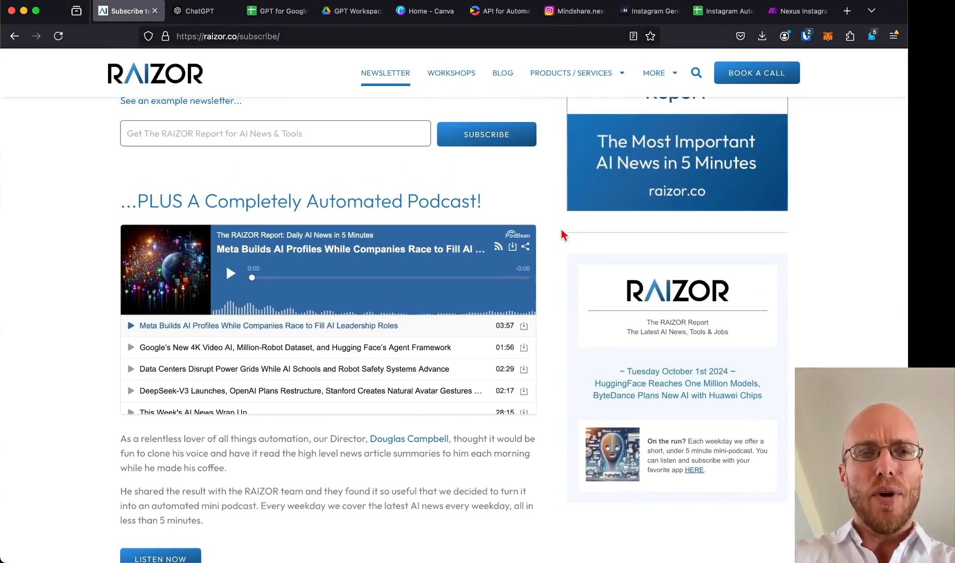
# Copy the famous person and inspiring quote table from the ChatGPT conversation into the Export Scratchpad sheet, starting at cell A1.
pyautogui.scroll(5, 563, 234)
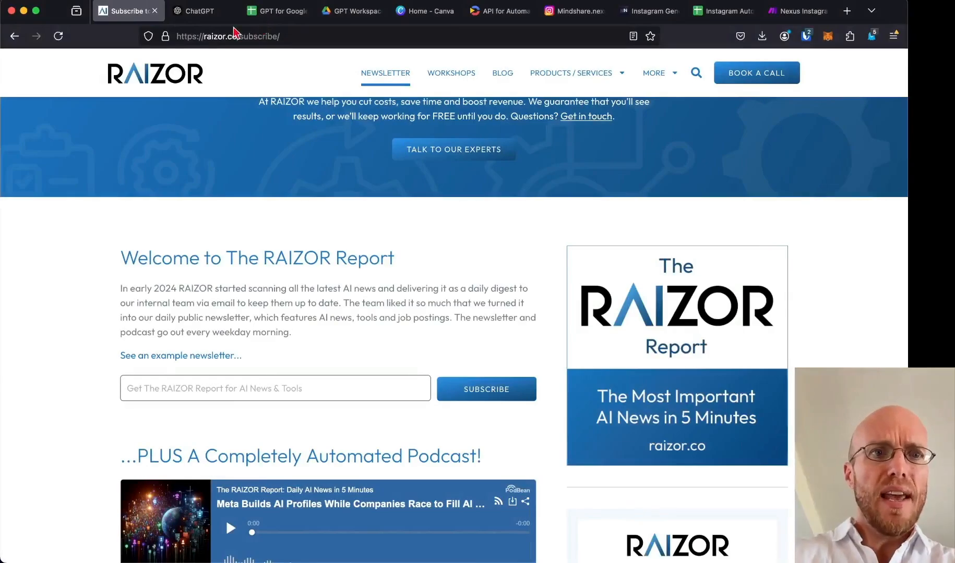
pyautogui.click(202, 12)
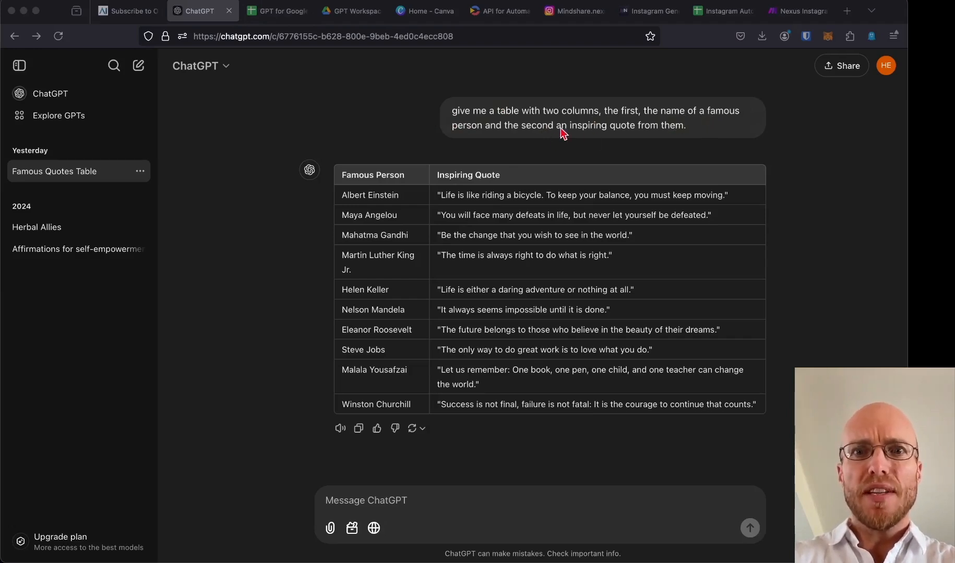
pyautogui.click(354, 174)
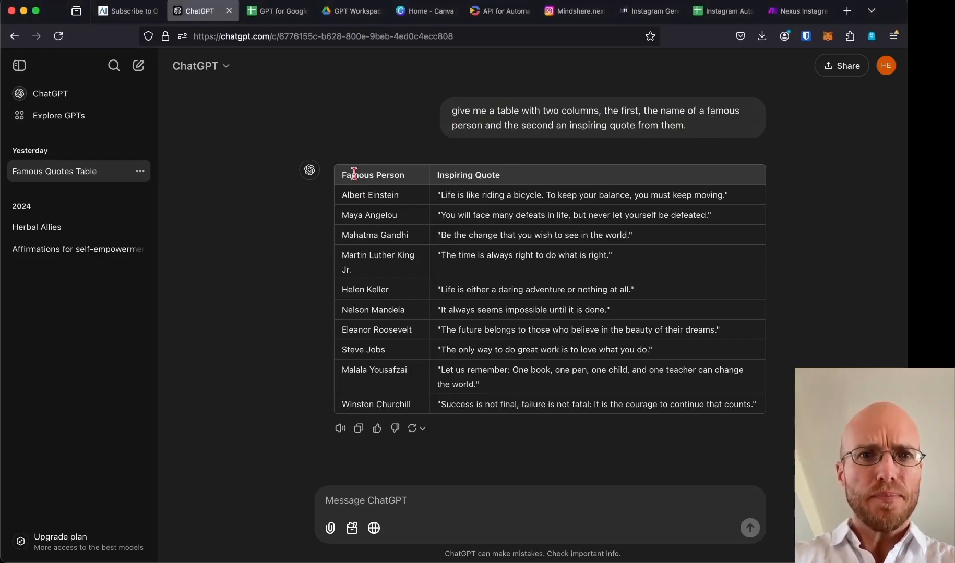
pyautogui.moveTo(342, 176); pyautogui.dragTo(759, 411)
pyautogui.press('super+c')
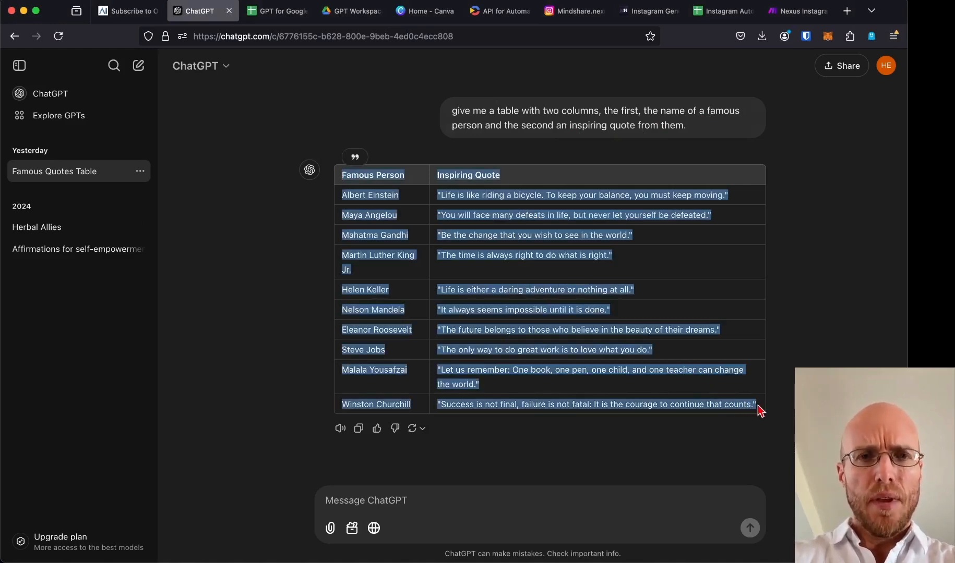
pyautogui.click(277, 15)
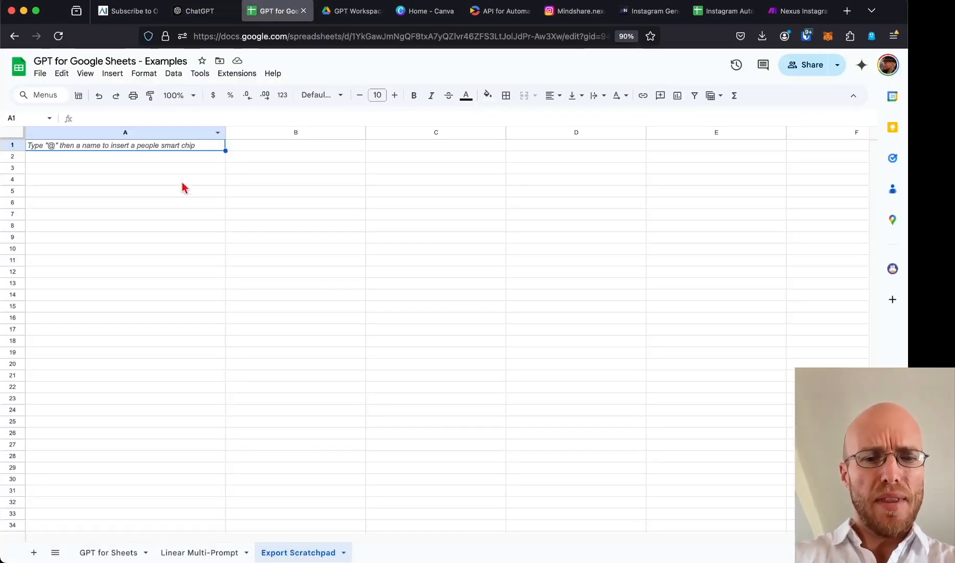
pyautogui.press('super+v')
pyautogui.click(260, 273)
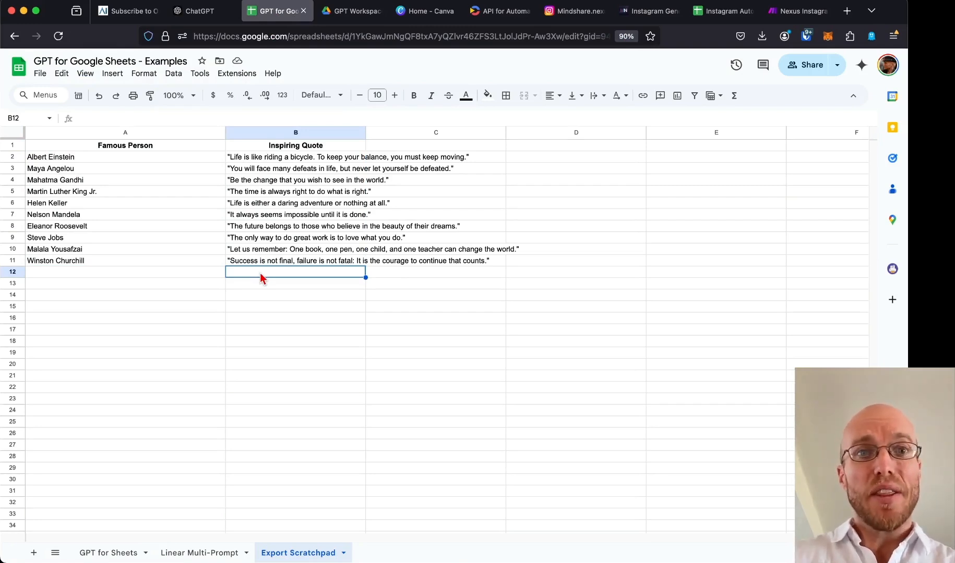
# Clear all contents of the Export Scratchpad sheet.
pyautogui.click(211, 16)
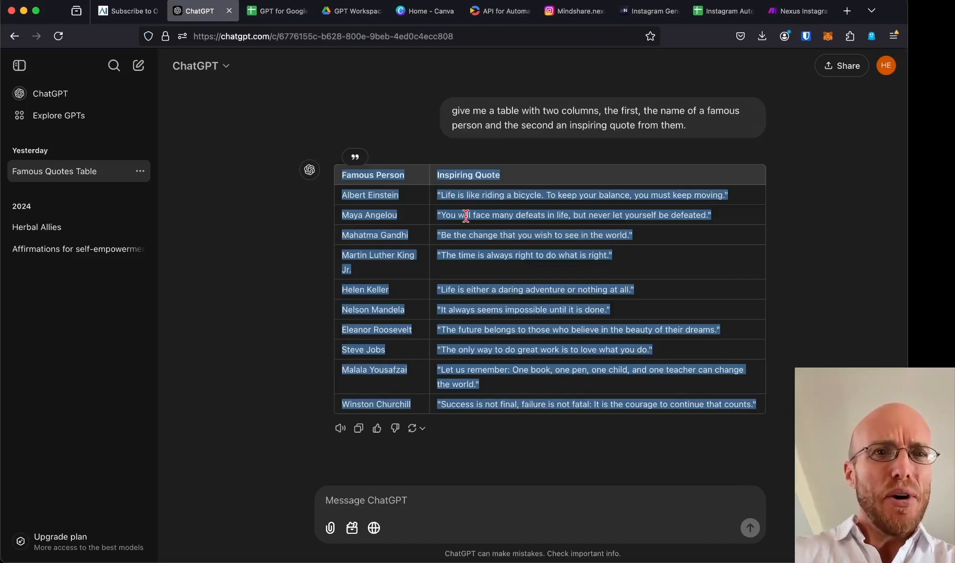
pyautogui.click(280, 18)
pyautogui.click(316, 310)
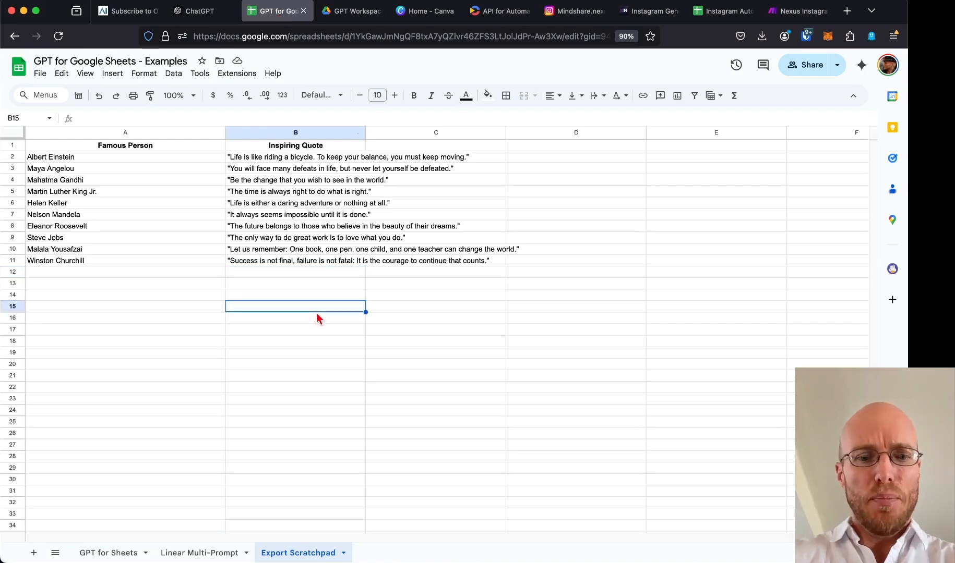
pyautogui.press('super+a')
pyautogui.press('BackSpace')
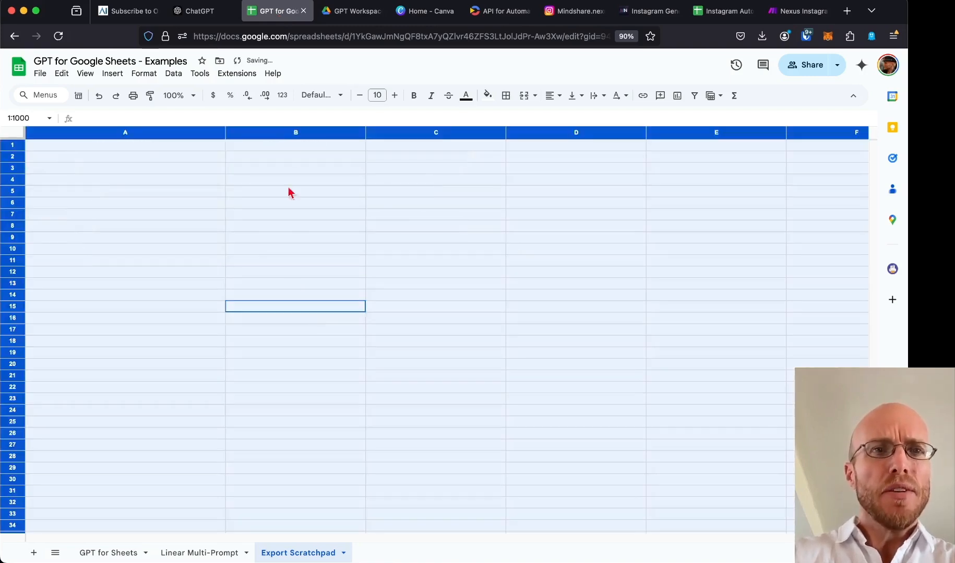
# Show the GPT for Sheets examples sheet and check which add-ons are available to the spreadsheet.
pyautogui.click(99, 554)
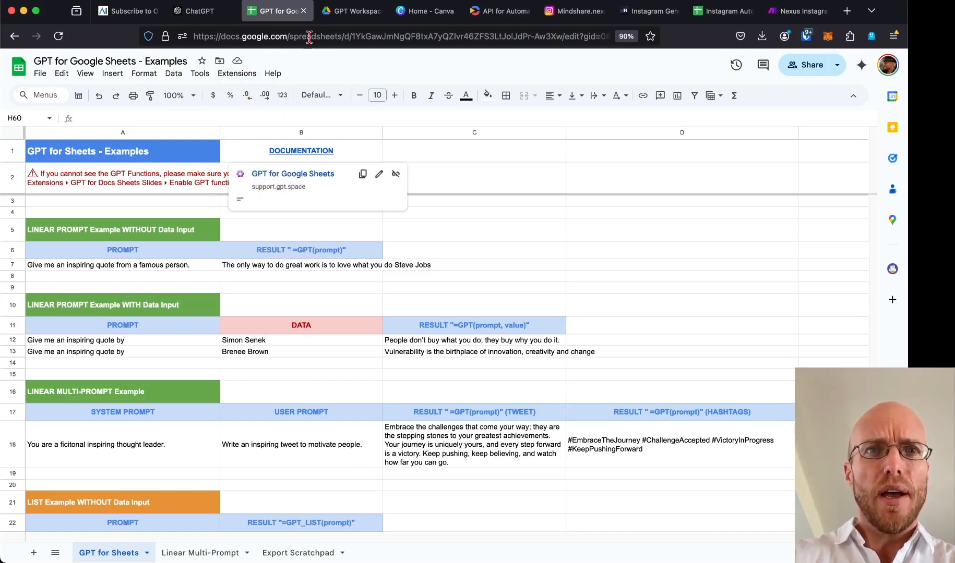
pyautogui.click(355, 11)
pyautogui.click(271, 14)
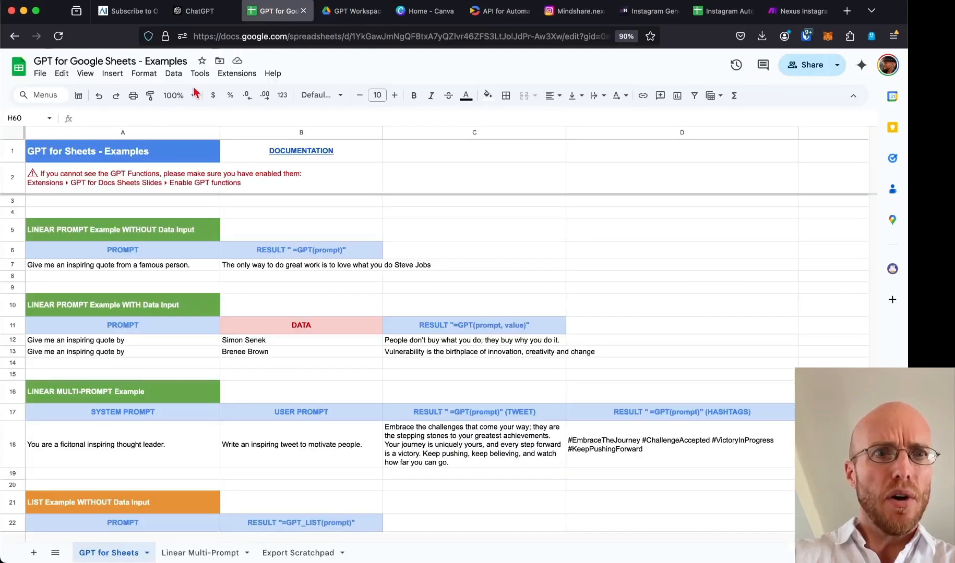
pyautogui.click(237, 73)
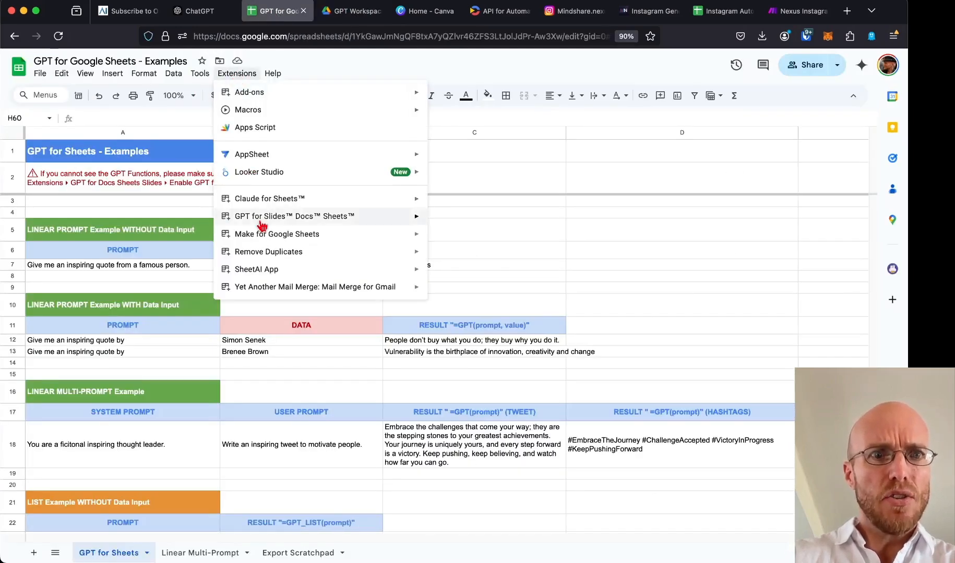
pyautogui.moveTo(296, 226)
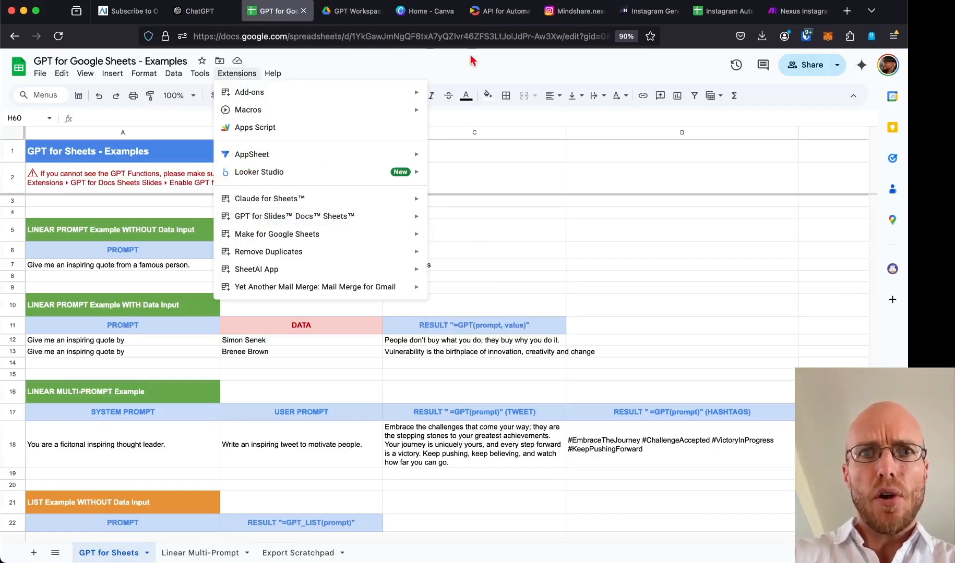
pyautogui.click(511, 65)
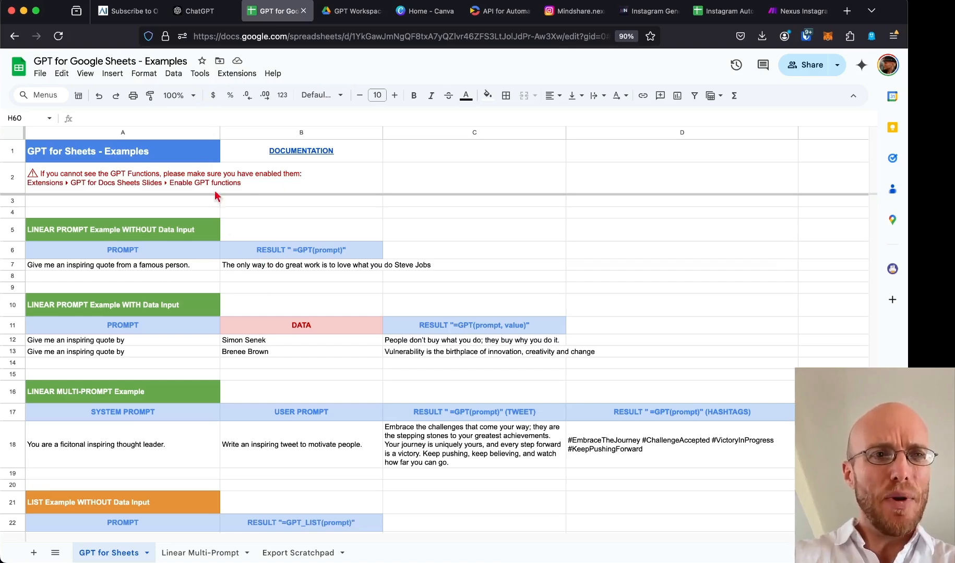
pyautogui.click(41, 76)
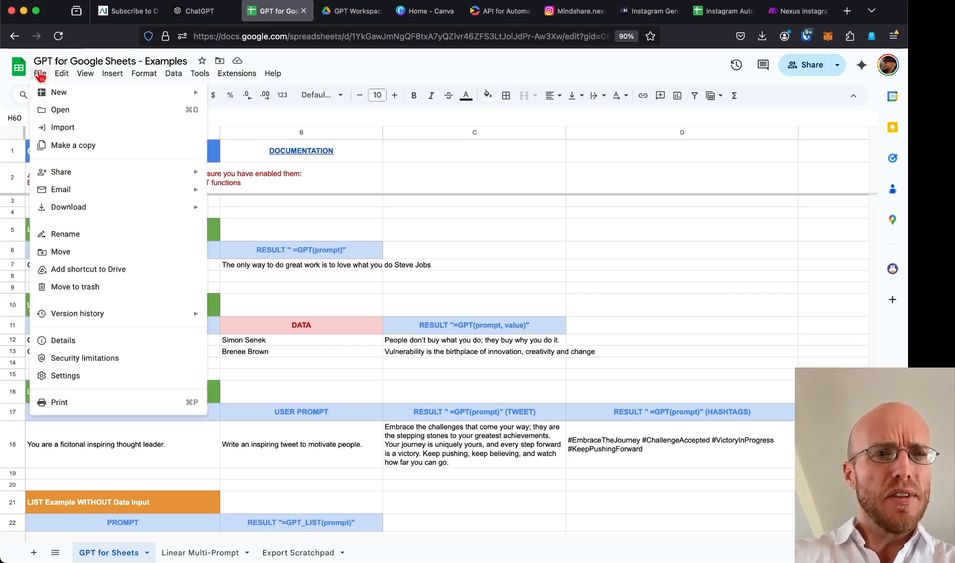
pyautogui.click(70, 149)
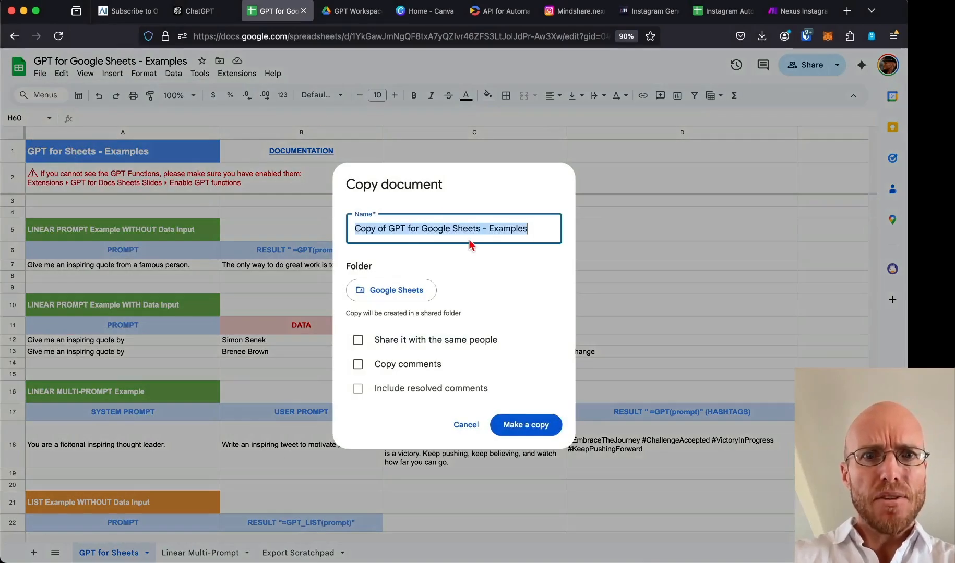
pyautogui.click(847, 12)
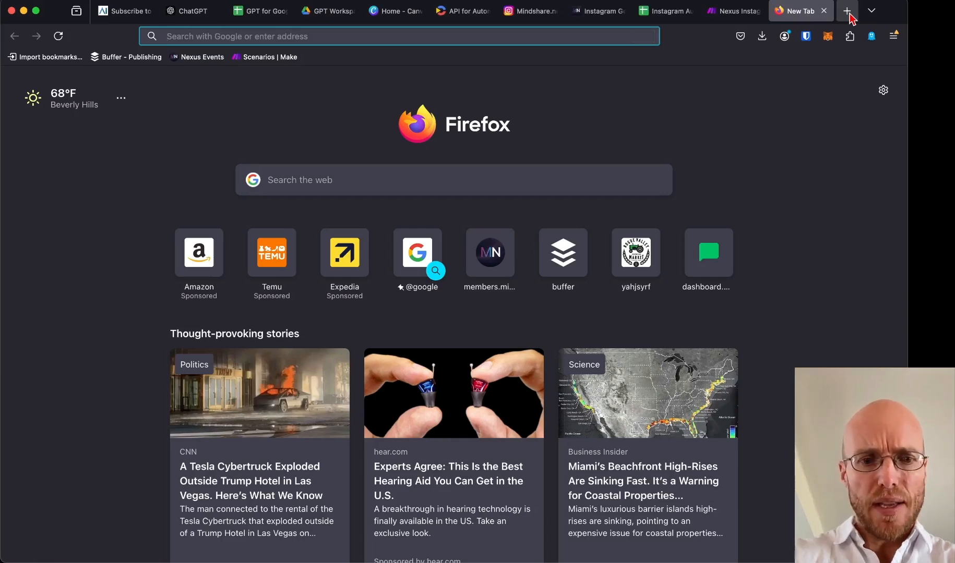
pyautogui.write('https://raizor.co/register')
pyautogui.press('Return')
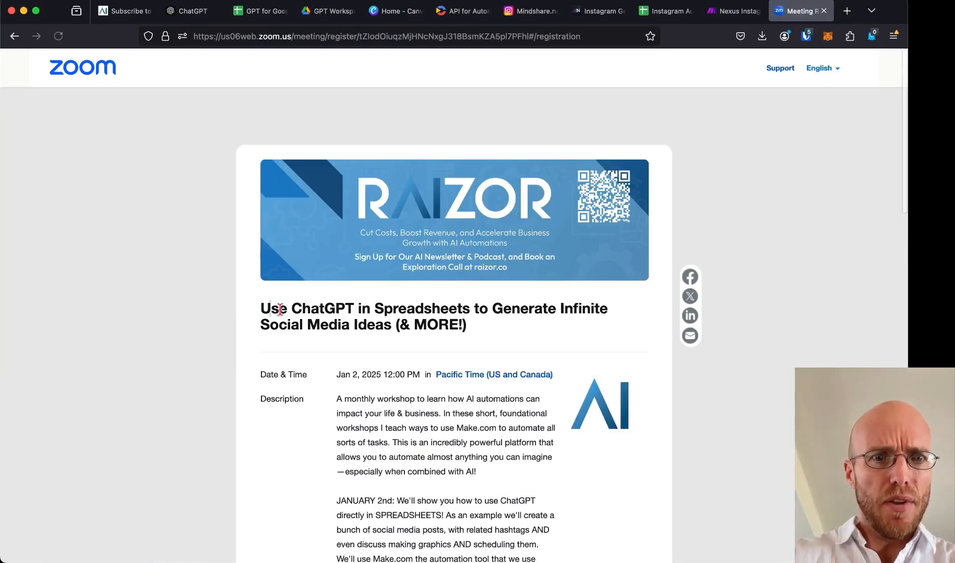
pyautogui.tripleClick(280, 309)
pyautogui.press('super+c')
pyautogui.press('super+w')
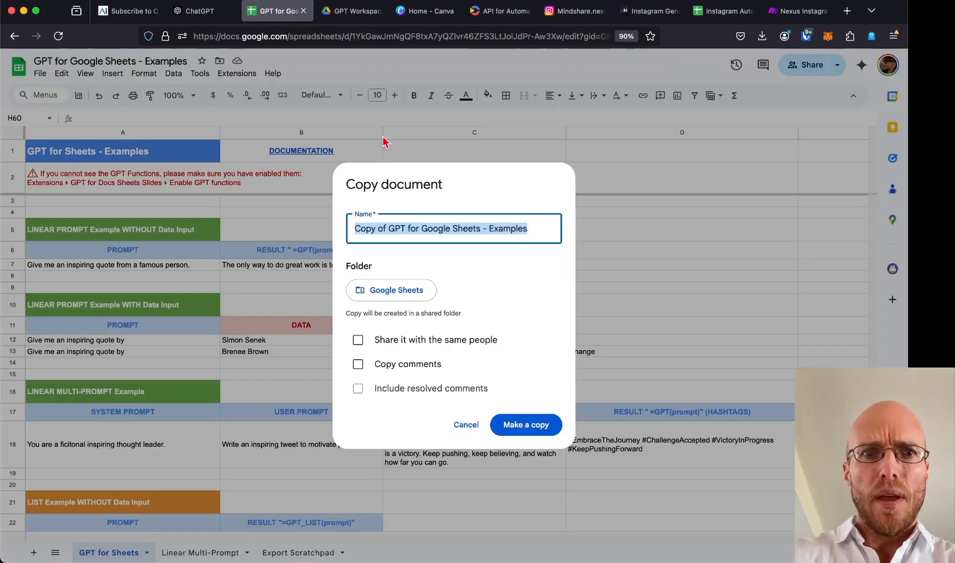
pyautogui.press('super+v')
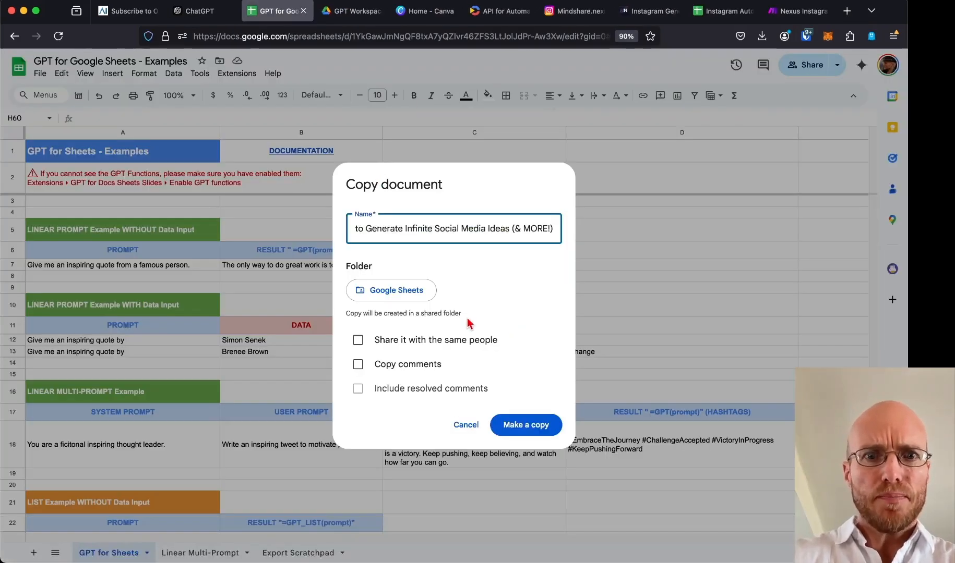
pyautogui.click(542, 431)
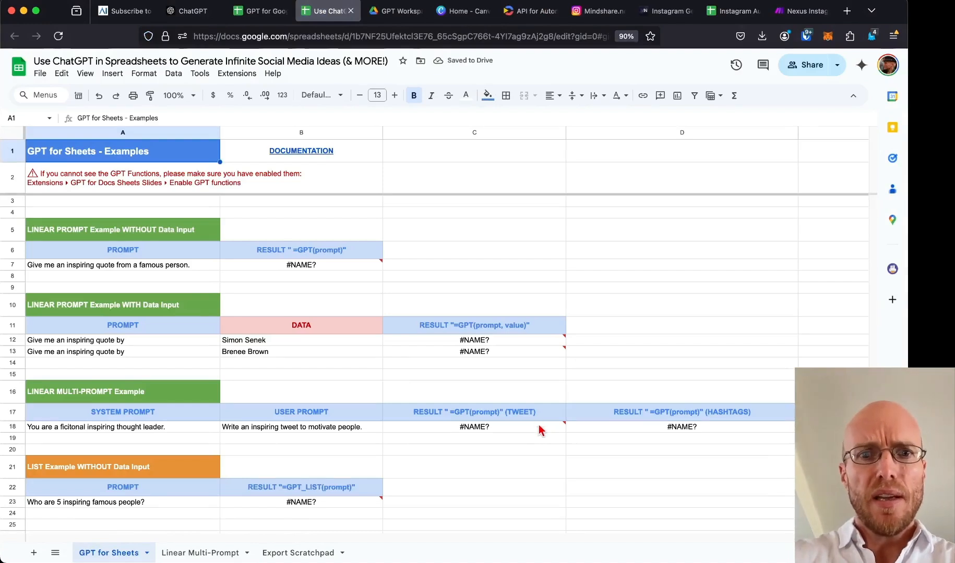
# Search the Google Workspace Marketplace for the "gpt for slides" add-on, then close the marketplace.
pyautogui.moveTo(504, 344)
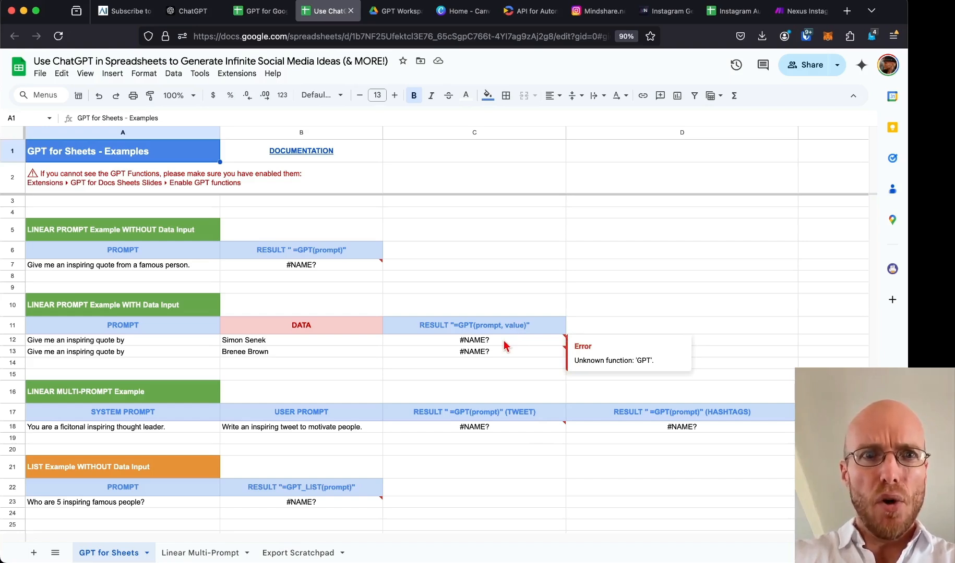
pyautogui.click(238, 74)
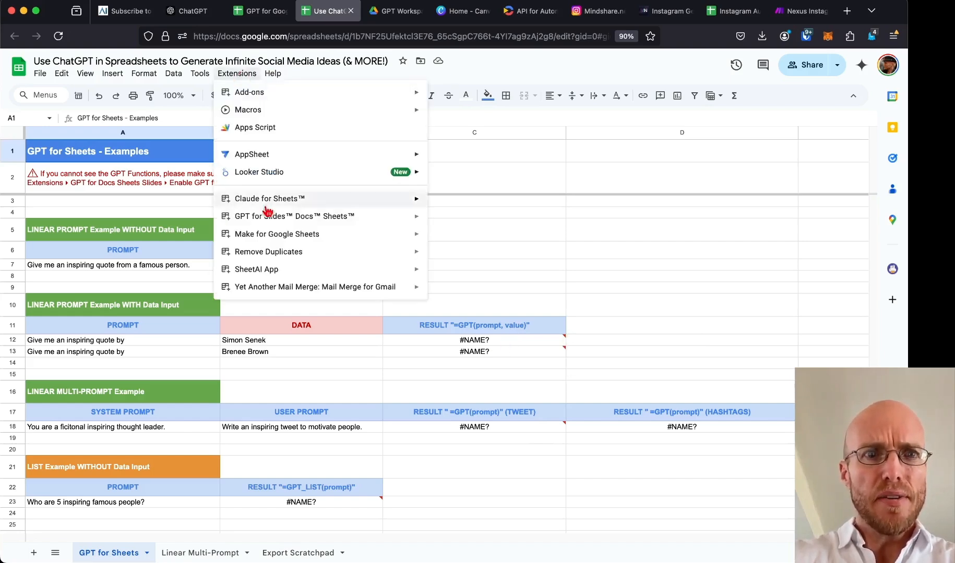
pyautogui.moveTo(277, 223)
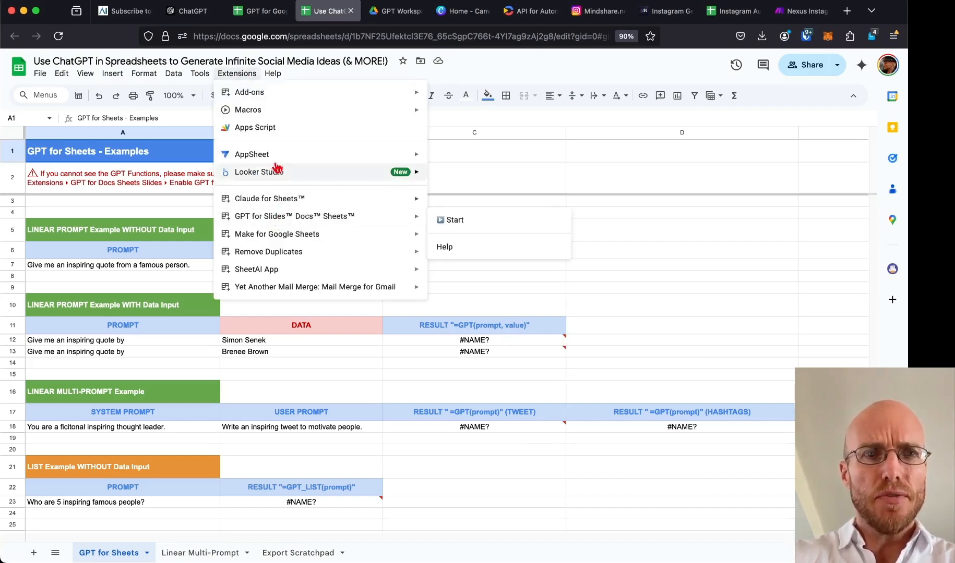
pyautogui.moveTo(281, 94)
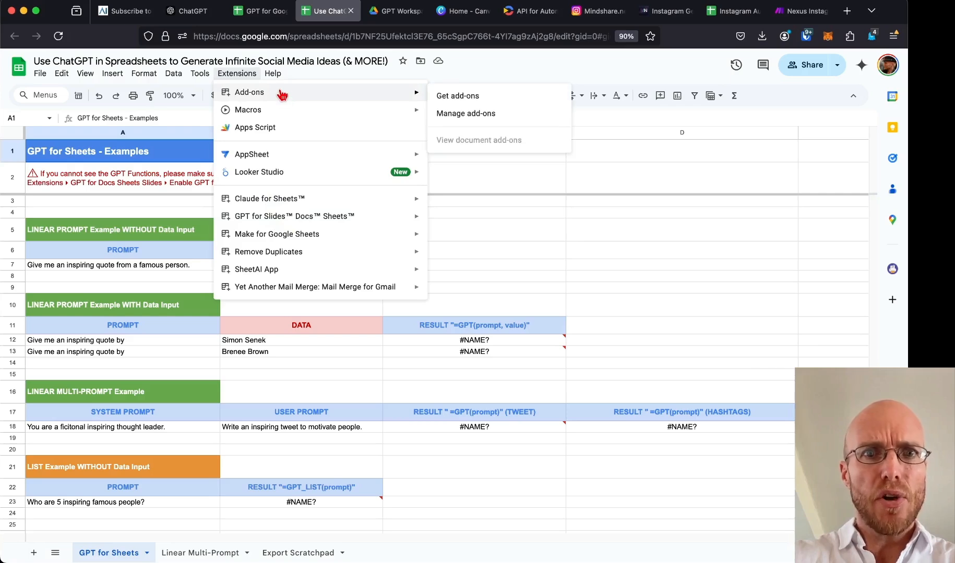
pyautogui.click(467, 98)
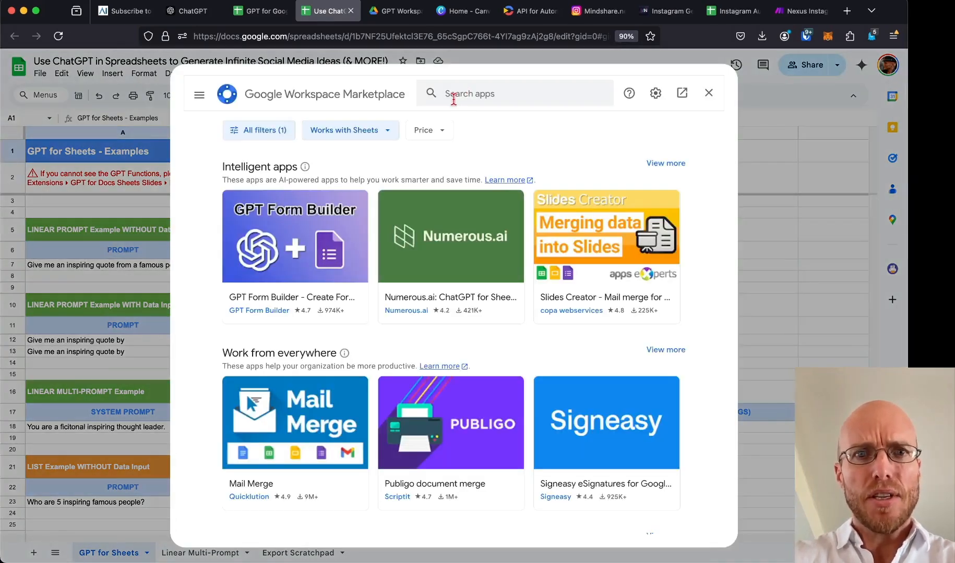
pyautogui.click(468, 94)
pyautogui.write('gpt')
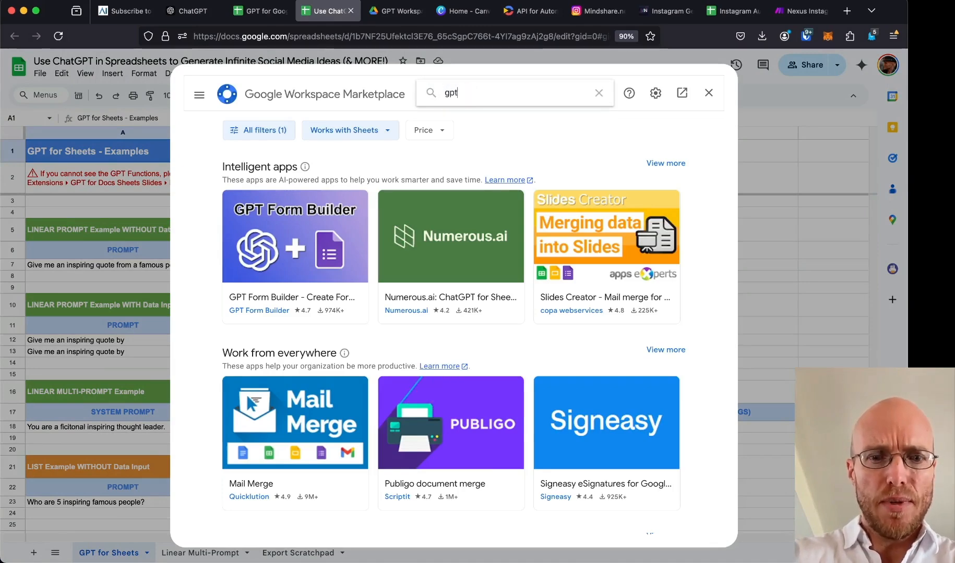
pyautogui.write(' for slides')
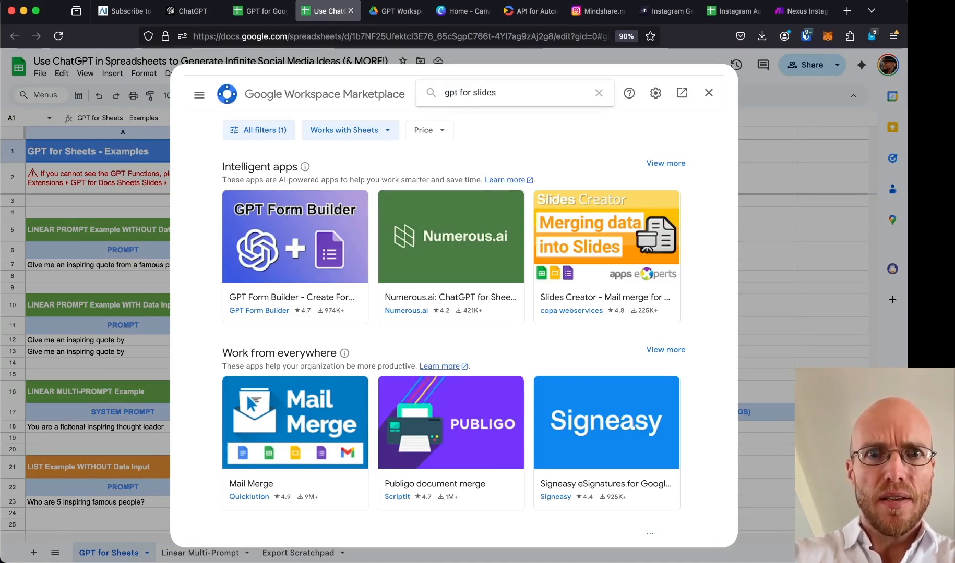
pyautogui.press('Return')
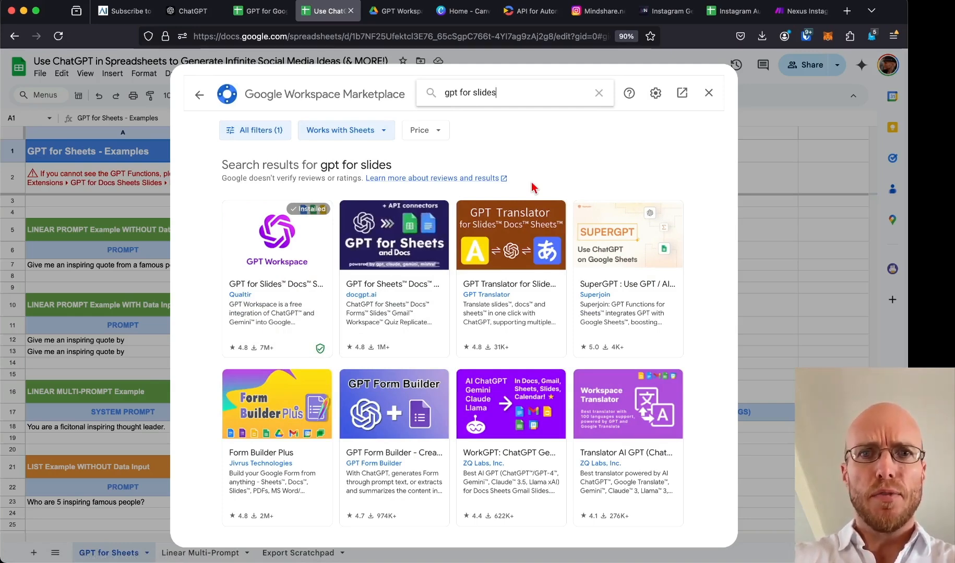
pyautogui.click(711, 95)
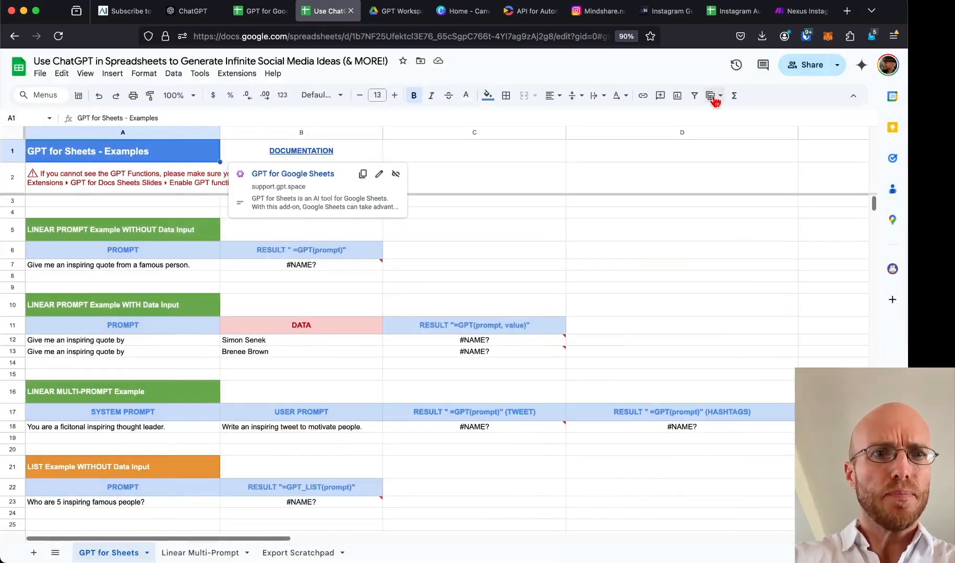
# Start the GPT for Slides Docs Sheets add-on in the copied spreadsheet so its GPT functions run.
pyautogui.click(232, 74)
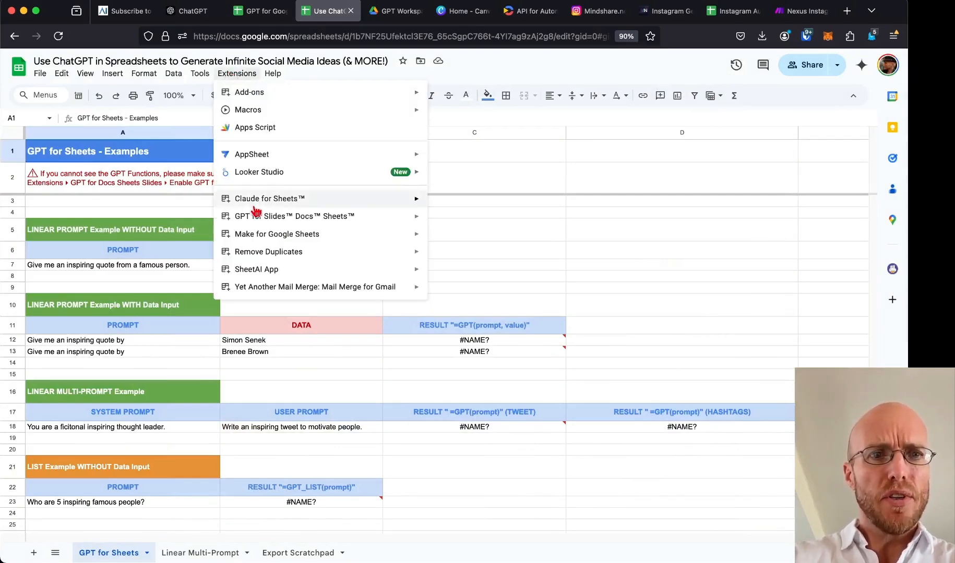
pyautogui.moveTo(264, 218)
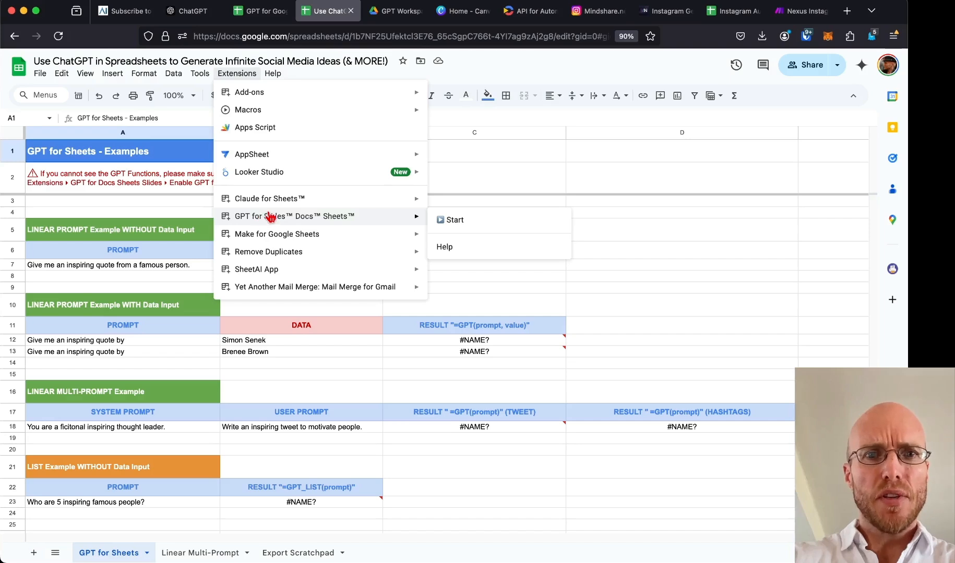
pyautogui.click(459, 222)
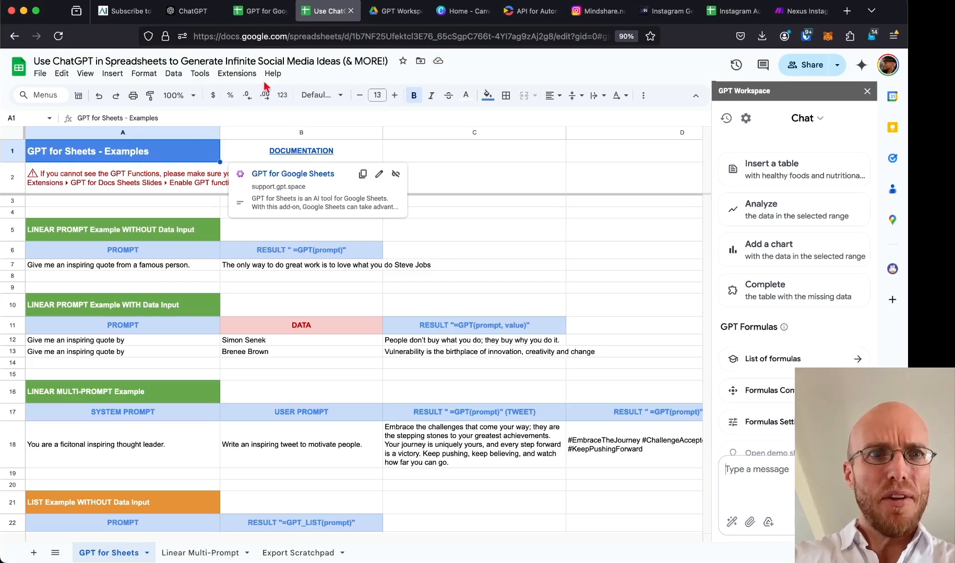
pyautogui.click(248, 75)
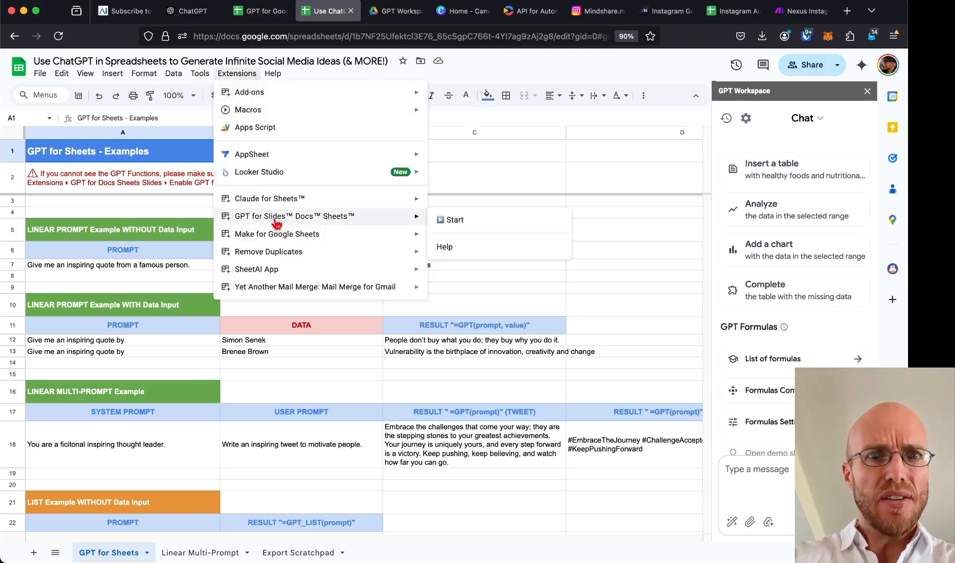
pyautogui.click(502, 72)
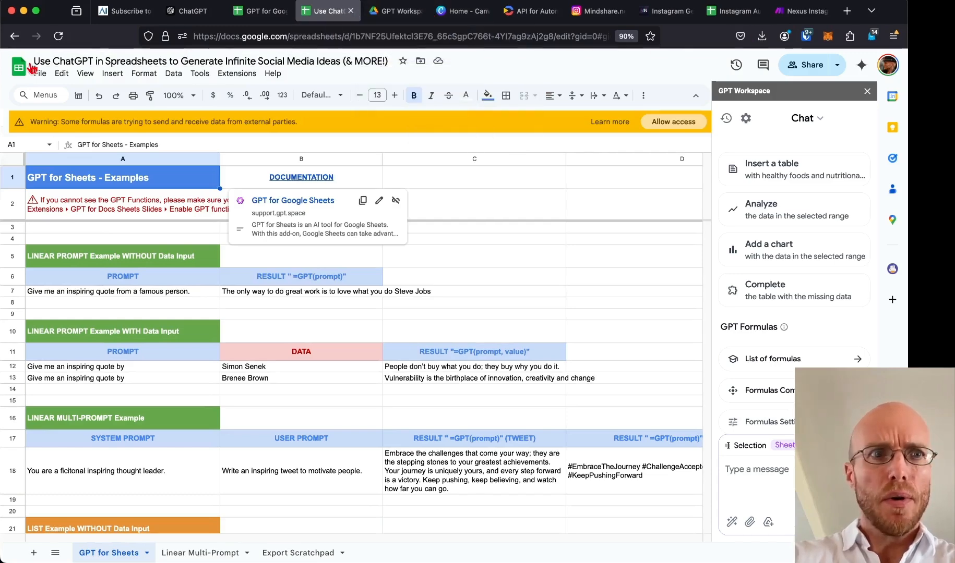
# Reload the copied spreadsheet and allow its formulas to send and receive data from external parties.
pyautogui.click(58, 35)
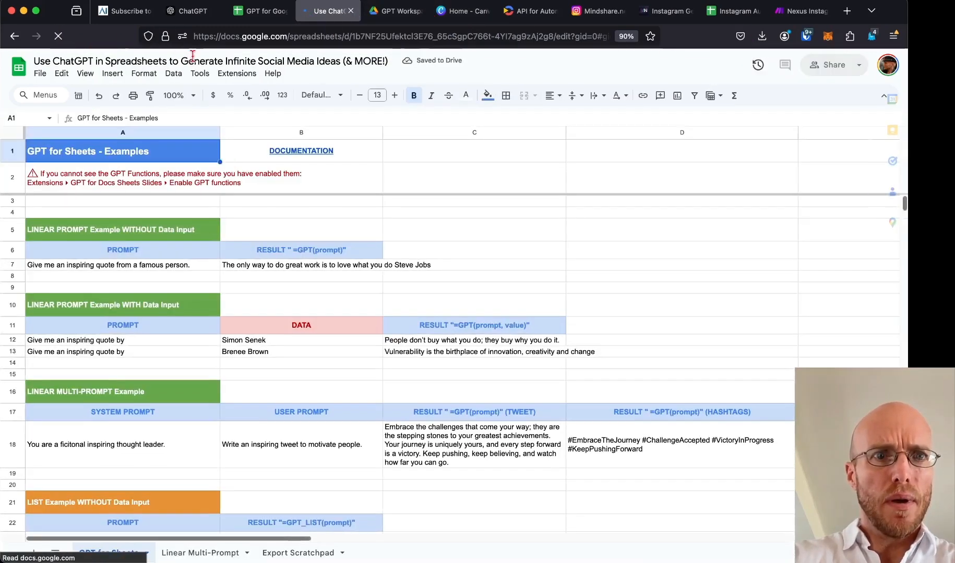
pyautogui.click(229, 76)
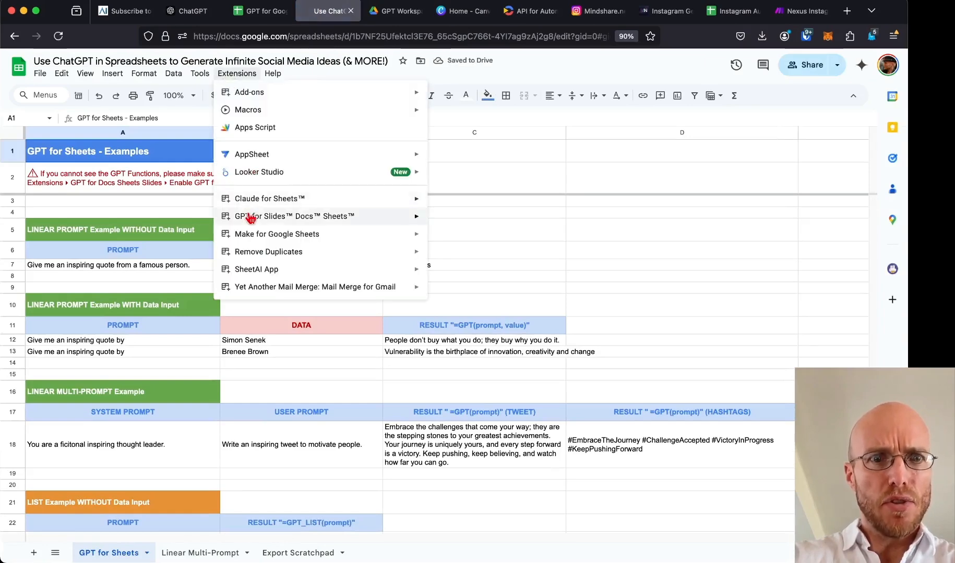
pyautogui.moveTo(251, 217)
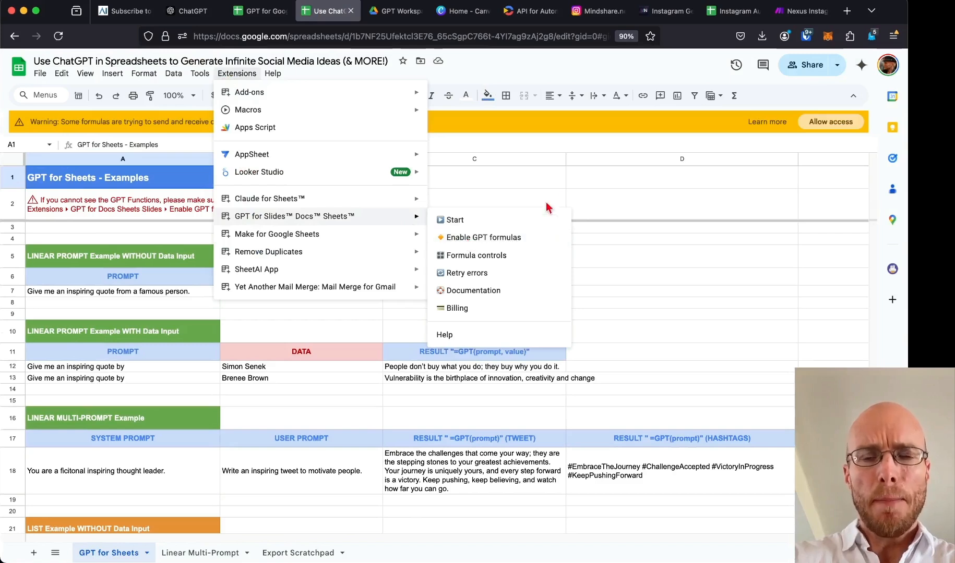
pyautogui.click(558, 144)
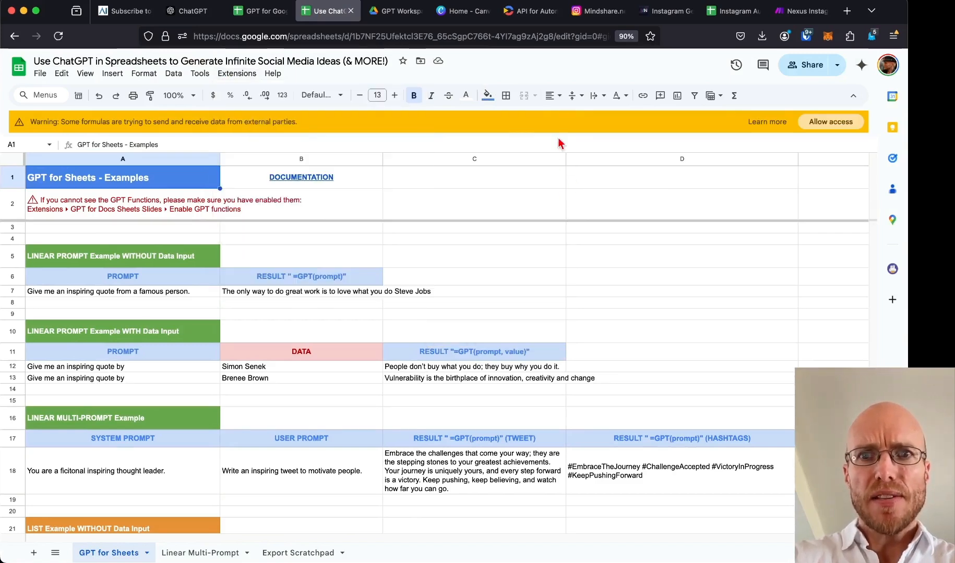
pyautogui.click(824, 124)
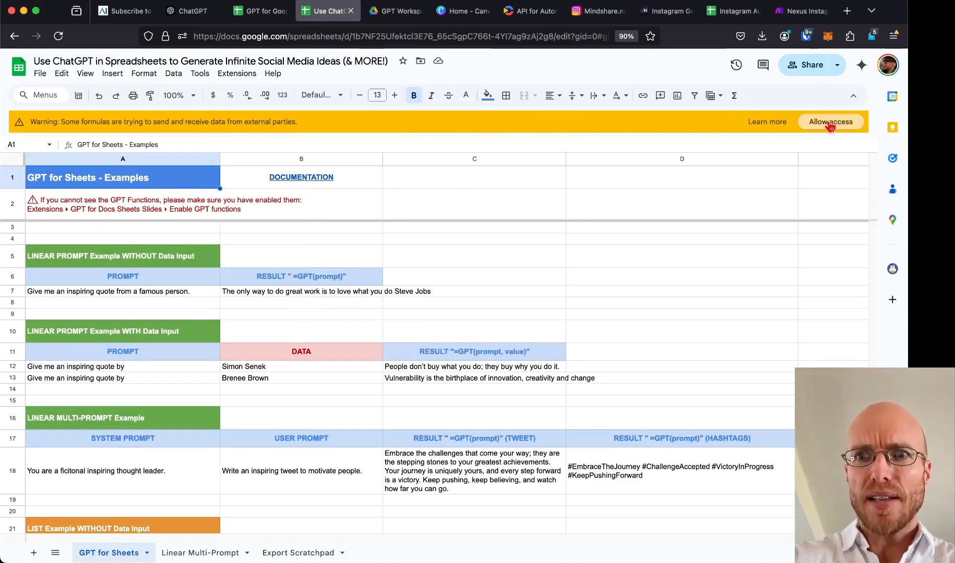
pyautogui.click(829, 123)
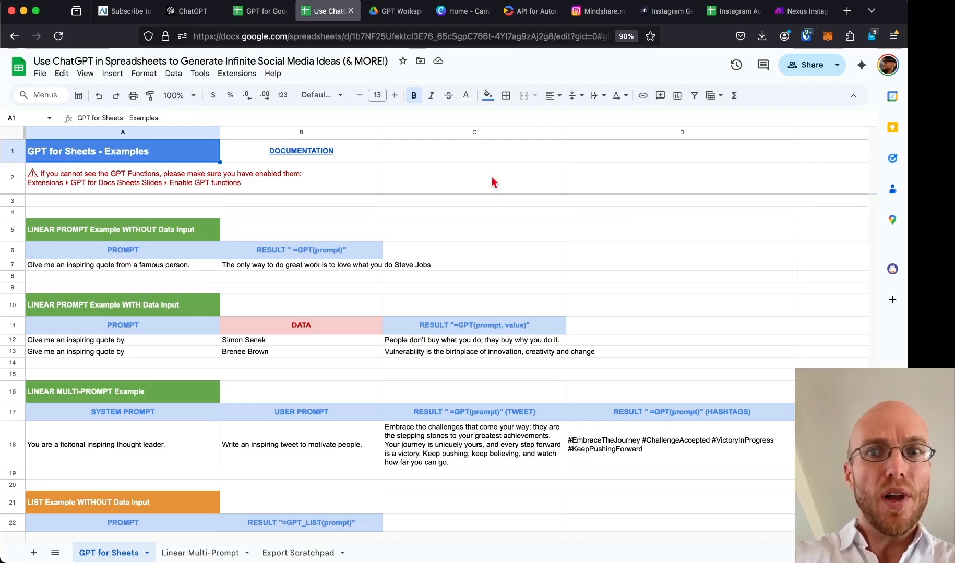
# Start the GPT for Slides Docs Sheets add-on and review its chat actions and GPT formula options.
pyautogui.click(239, 75)
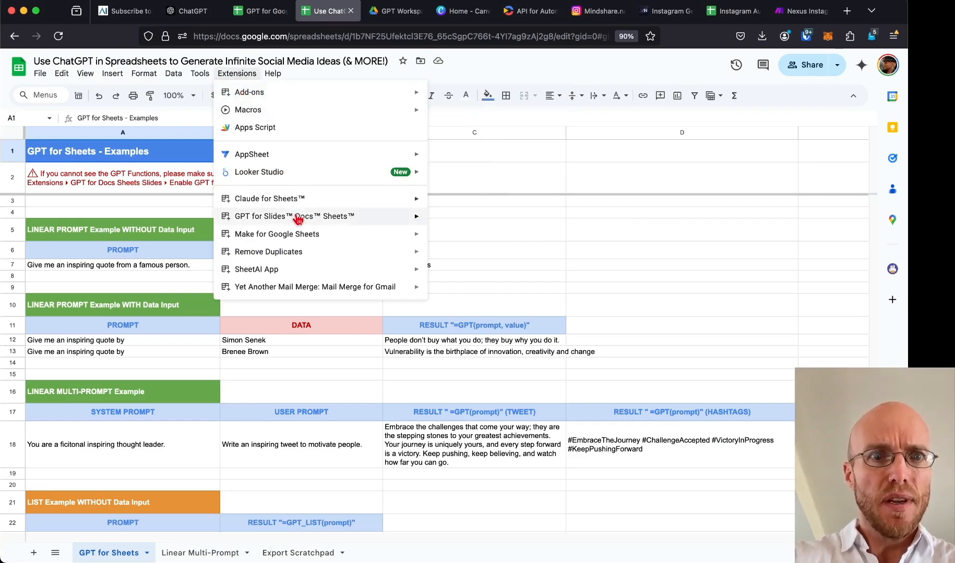
pyautogui.moveTo(298, 219)
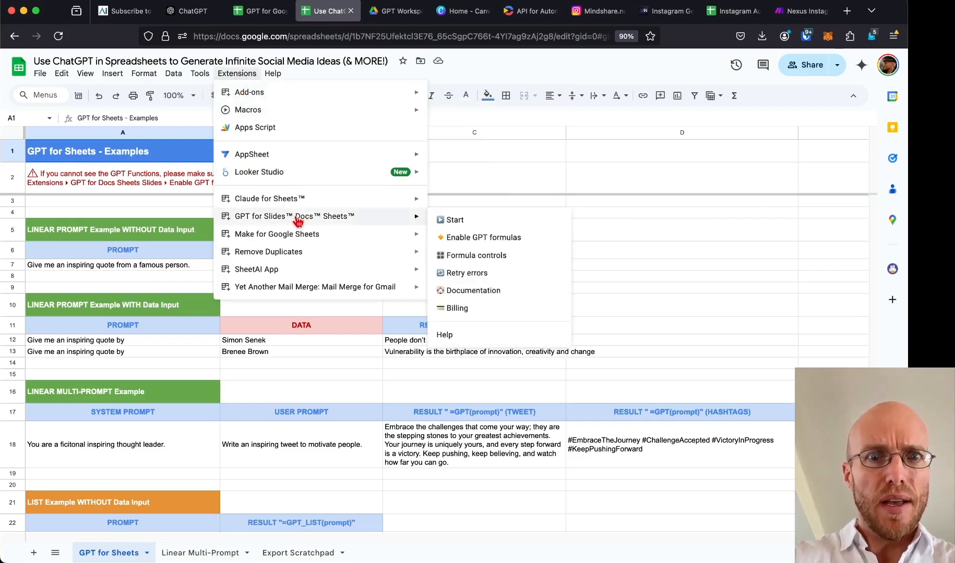
pyautogui.click(468, 223)
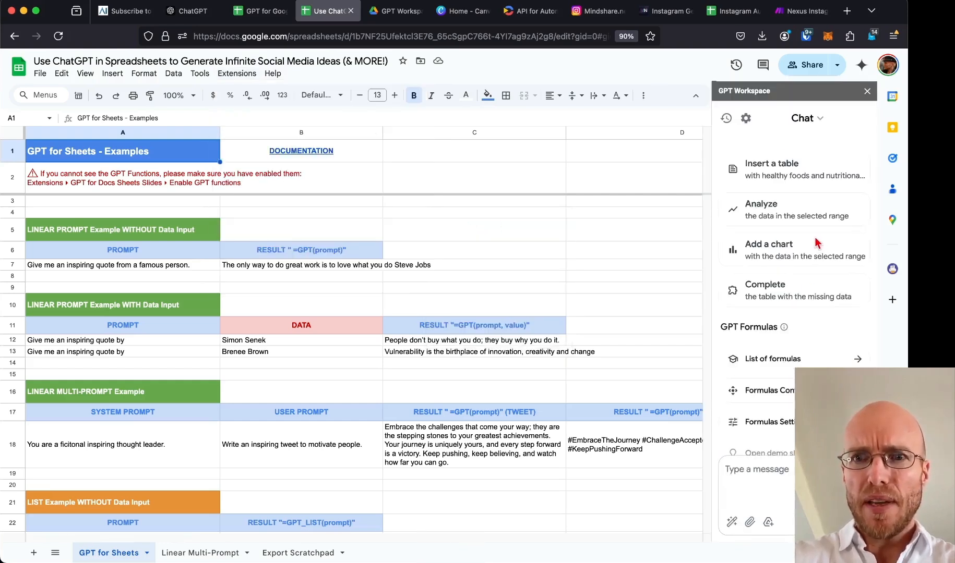
pyautogui.scroll(-2, 814, 256)
pyautogui.scroll(2, 812, 271)
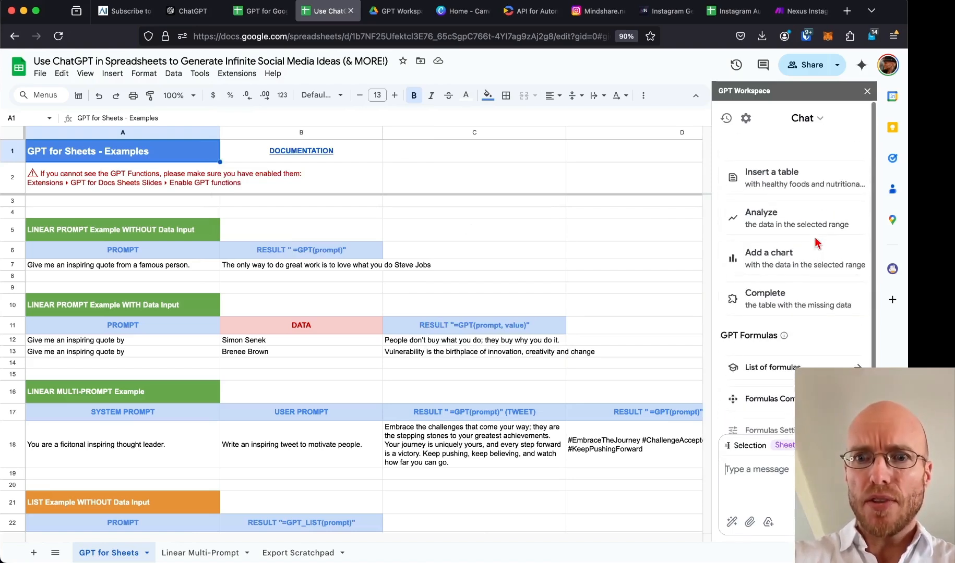
pyautogui.scroll(-2, 811, 278)
pyautogui.scroll(2, 808, 235)
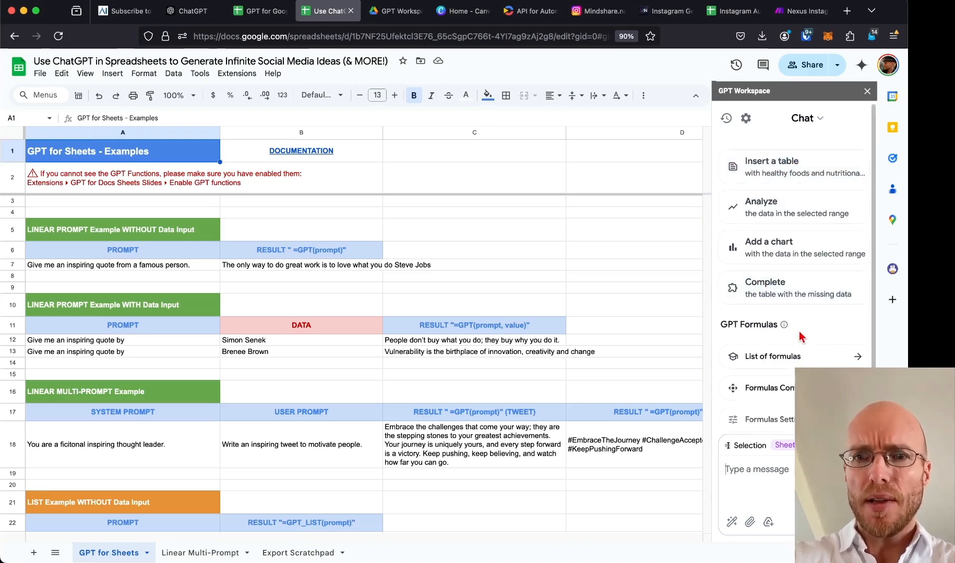
pyautogui.scroll(-2, 801, 337)
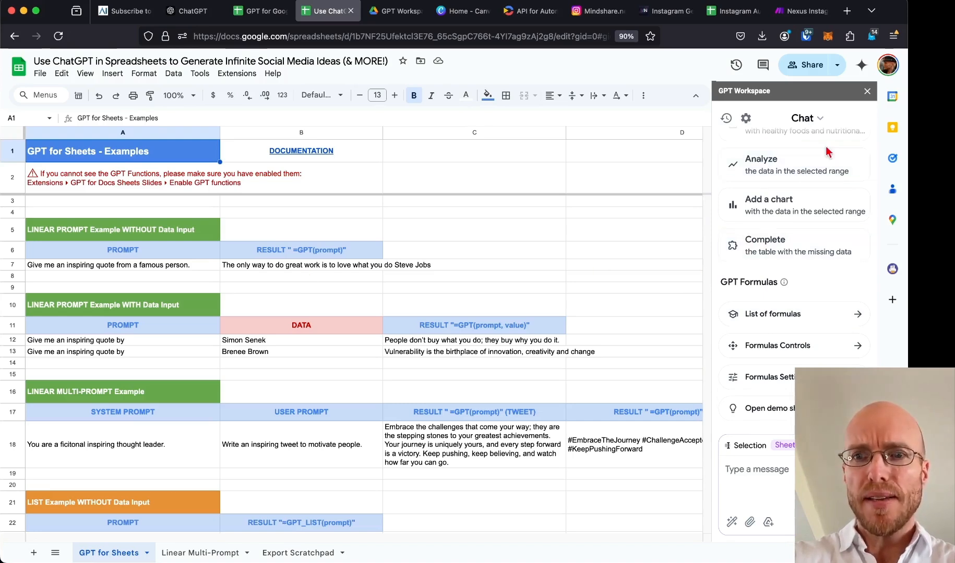
pyautogui.scroll(2, 817, 167)
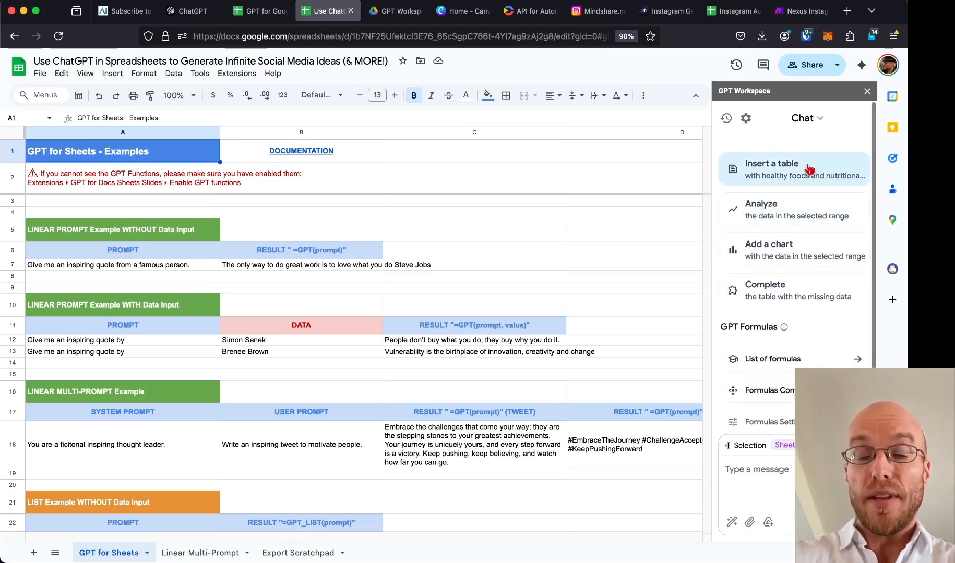
pyautogui.scroll(-2, 793, 308)
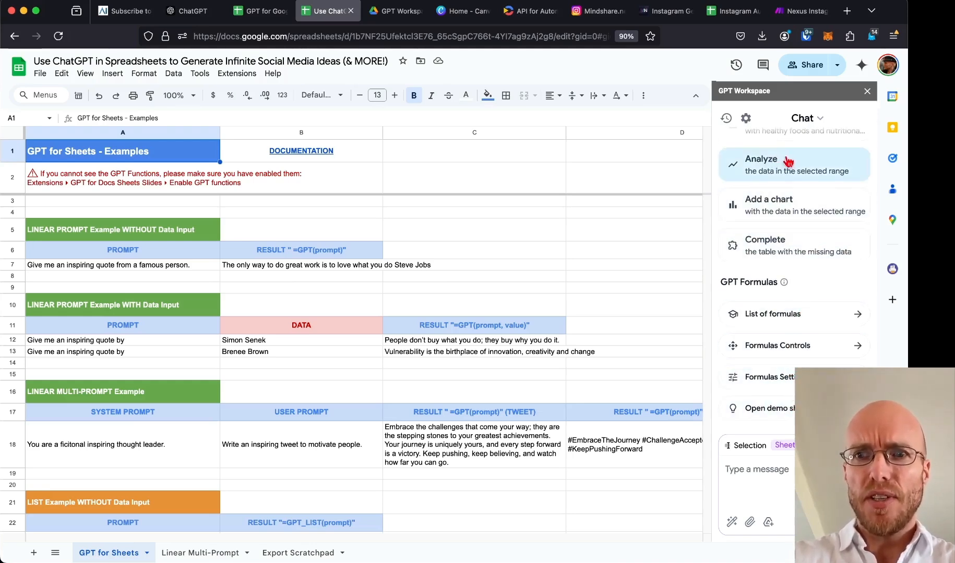
# Check the current plan and bonus credits in the GPT Workspace subscription settings, then close the add-on.
pyautogui.click(746, 119)
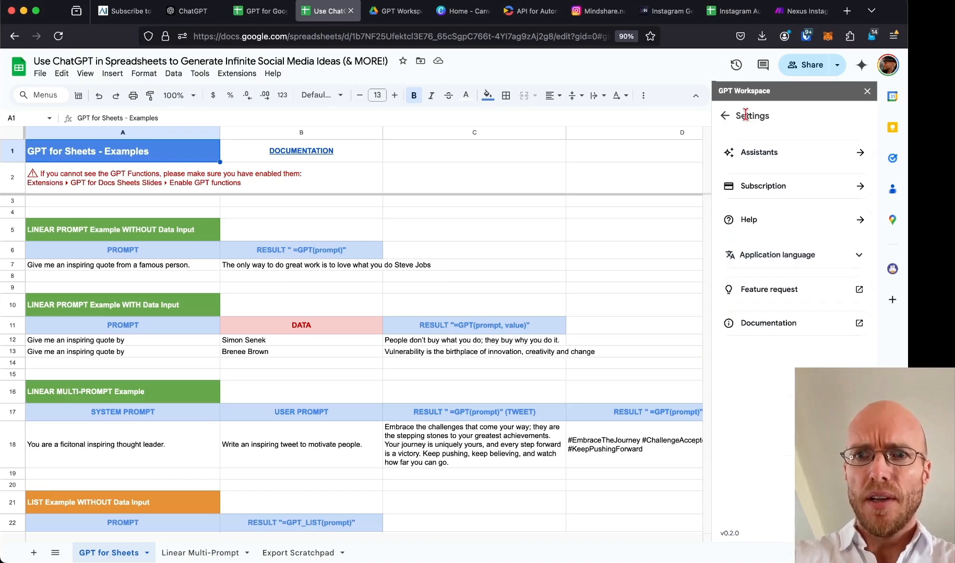
pyautogui.click(777, 191)
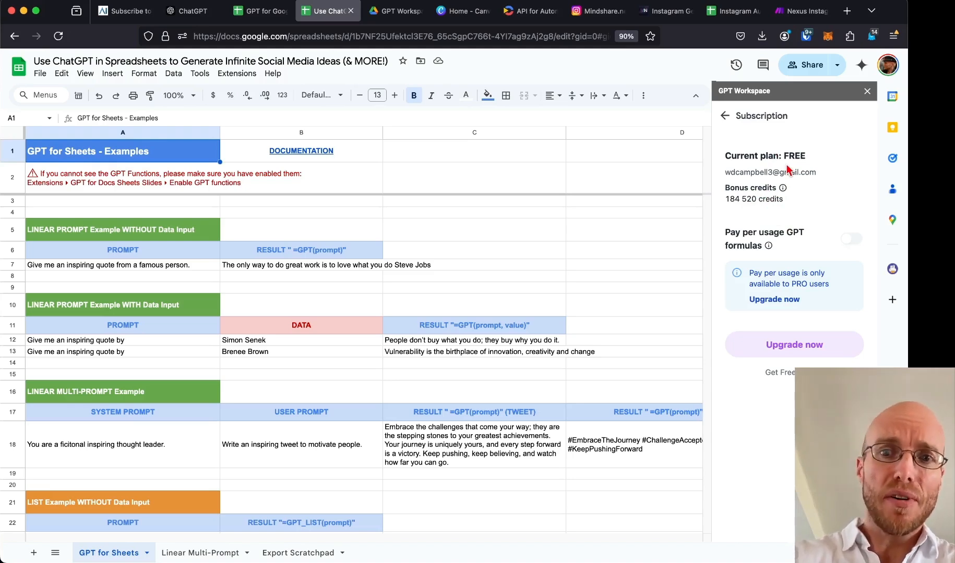
pyautogui.click(725, 119)
pyautogui.click(866, 91)
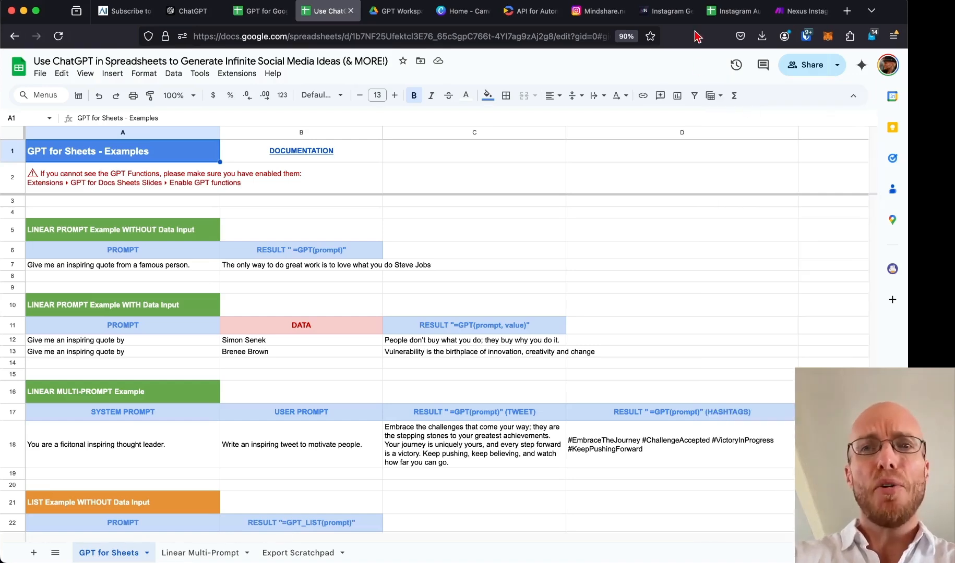
# Check that Claude for Sheets is among the spreadsheet's extensions, then open claude.ai in a new browser tab.
pyautogui.click(247, 78)
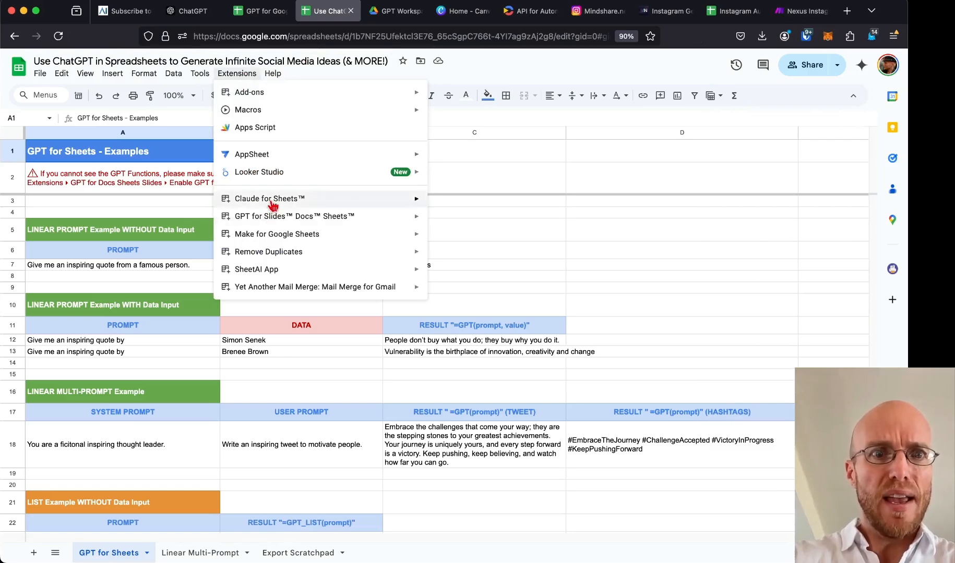
pyautogui.click(846, 10)
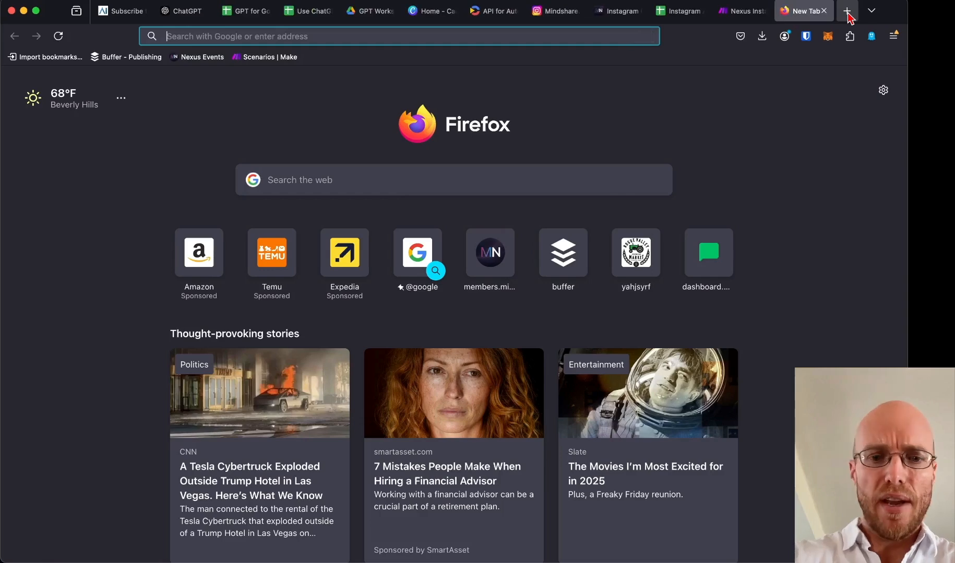
pyautogui.write('claude.ai/')
pyautogui.press('Return')
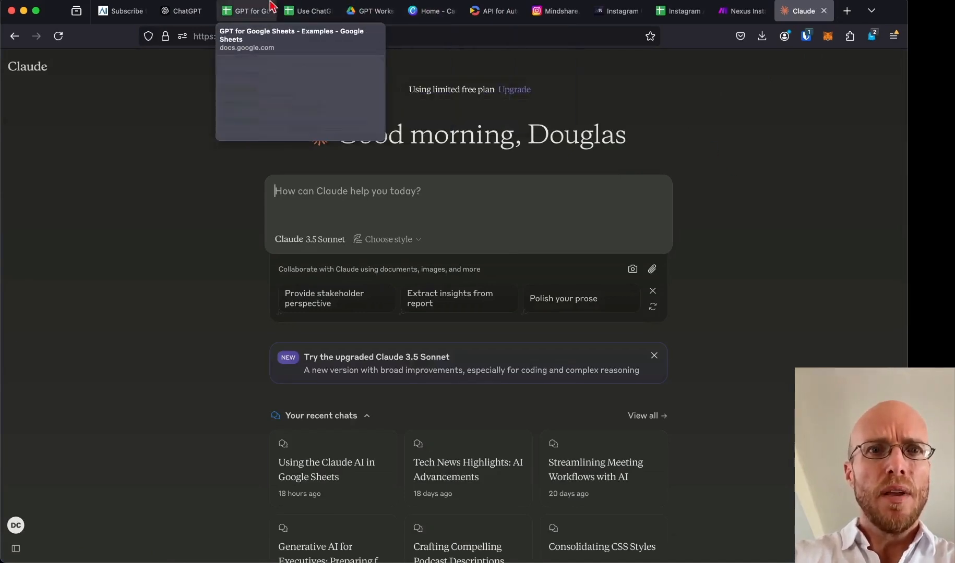
# Back in the copied spreadsheet, inspect the API provider settings of Claude for Sheets, then close the add-on.
pyautogui.click(302, 15)
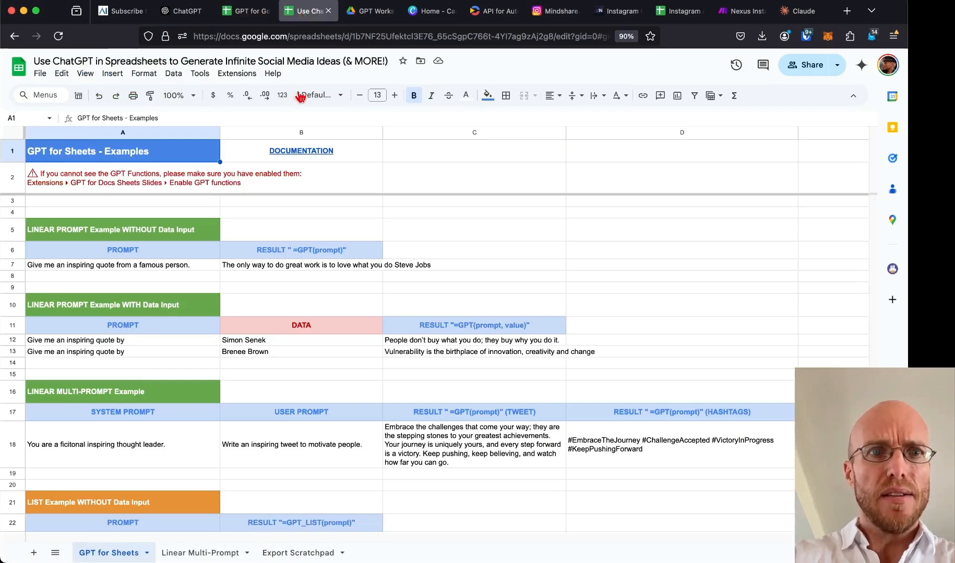
pyautogui.click(239, 74)
pyautogui.moveTo(312, 200)
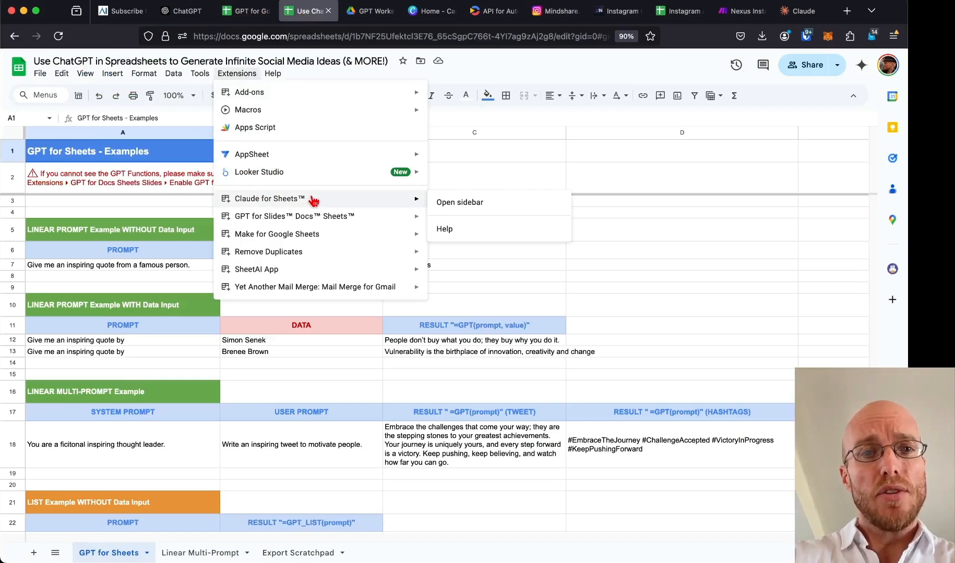
pyautogui.click(476, 206)
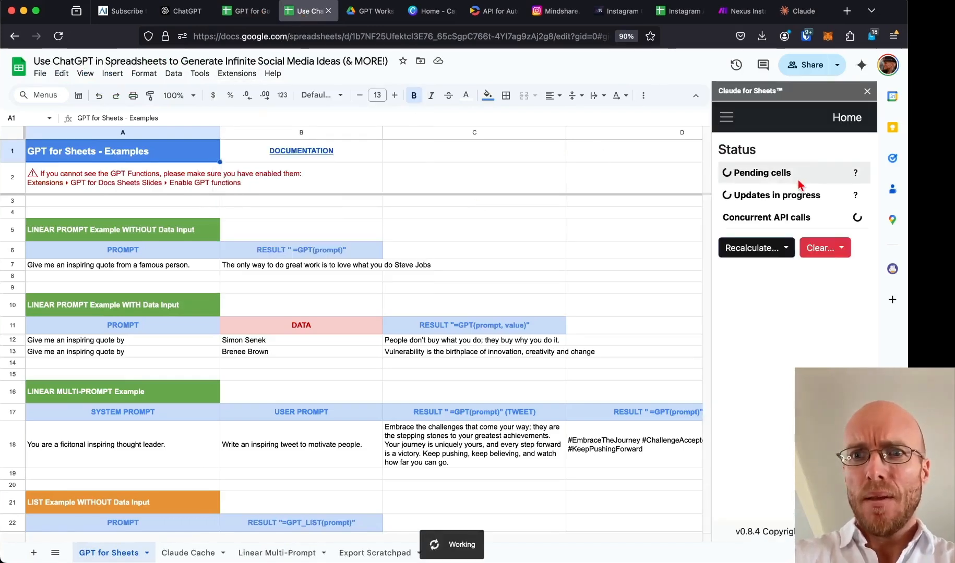
pyautogui.click(726, 117)
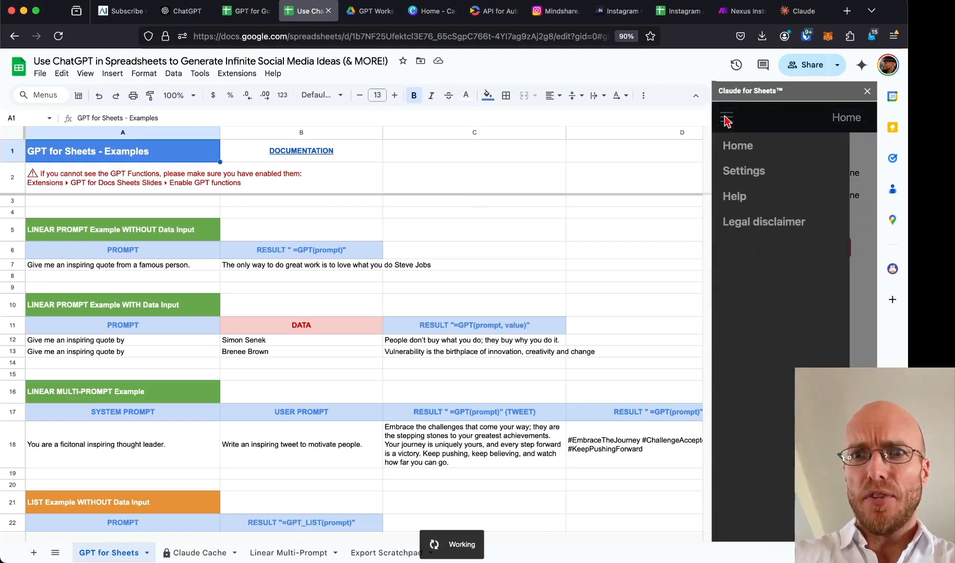
pyautogui.click(746, 172)
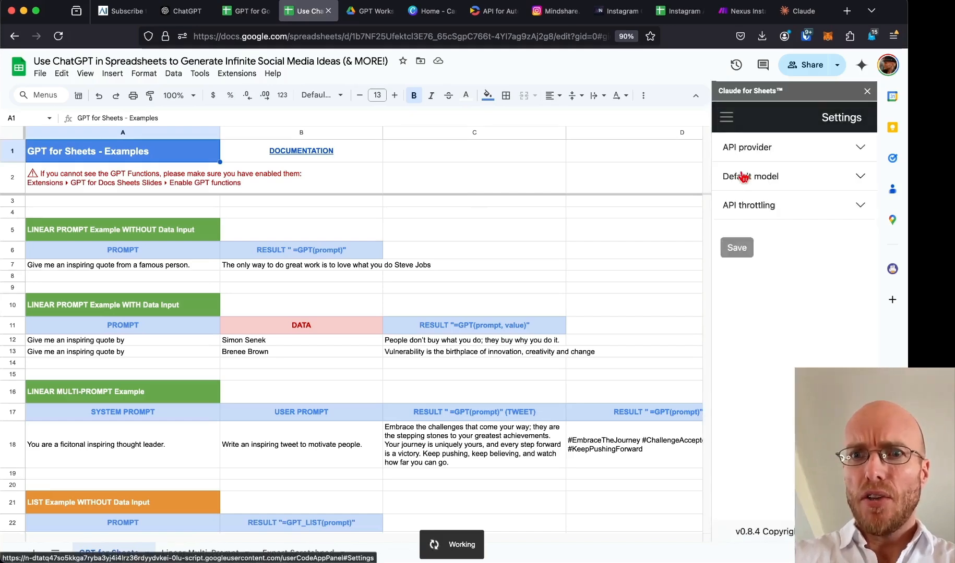
pyautogui.click(781, 152)
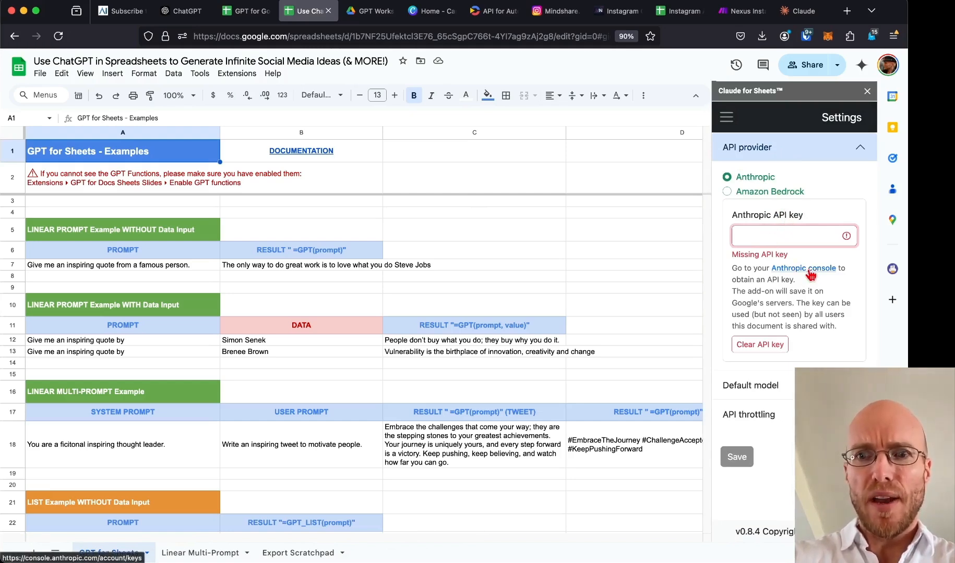
pyautogui.click(866, 95)
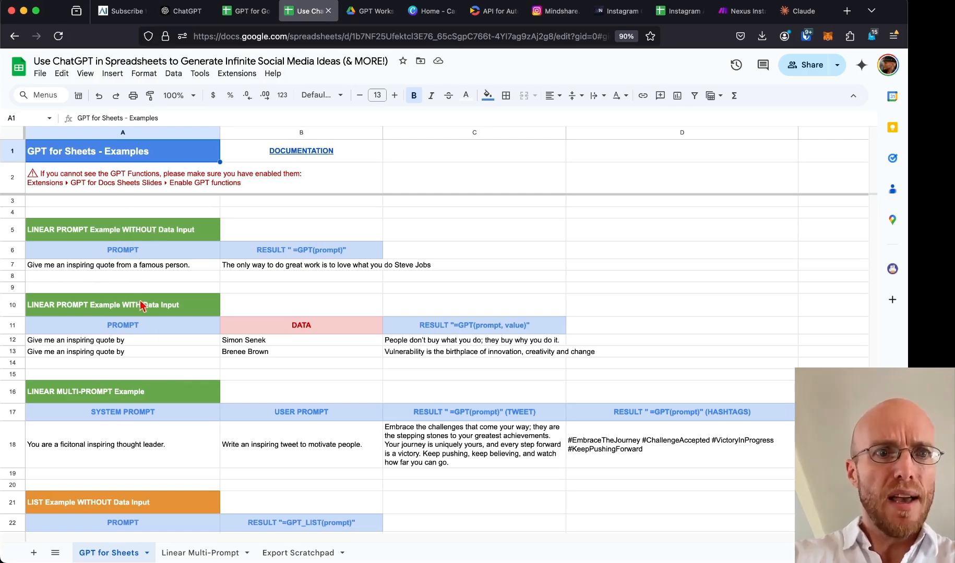
# Examine the linear prompt, list, table and DALL-E image examples on the GPT for Sheets sheet.
pyautogui.scroll(-3, 141, 307)
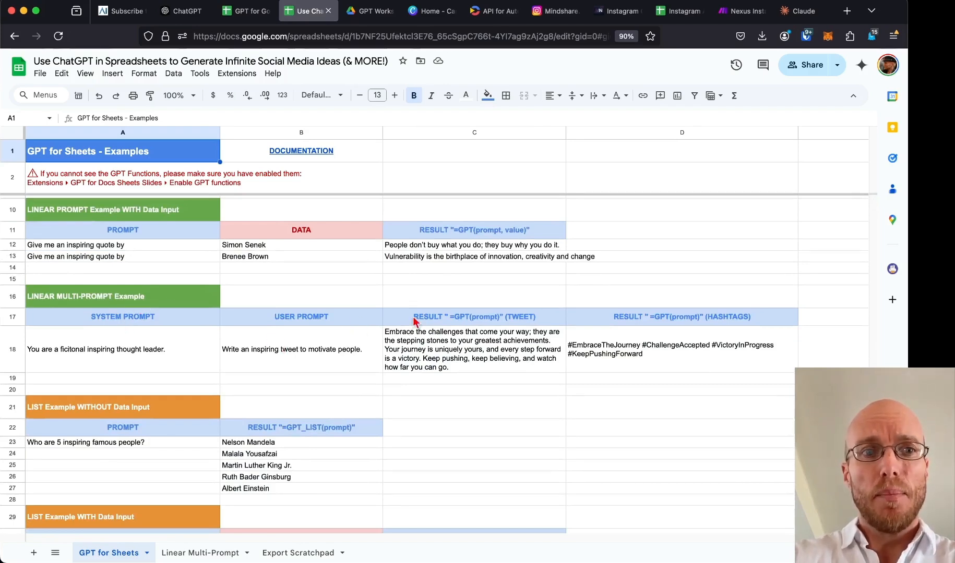
pyautogui.scroll(-3, 469, 364)
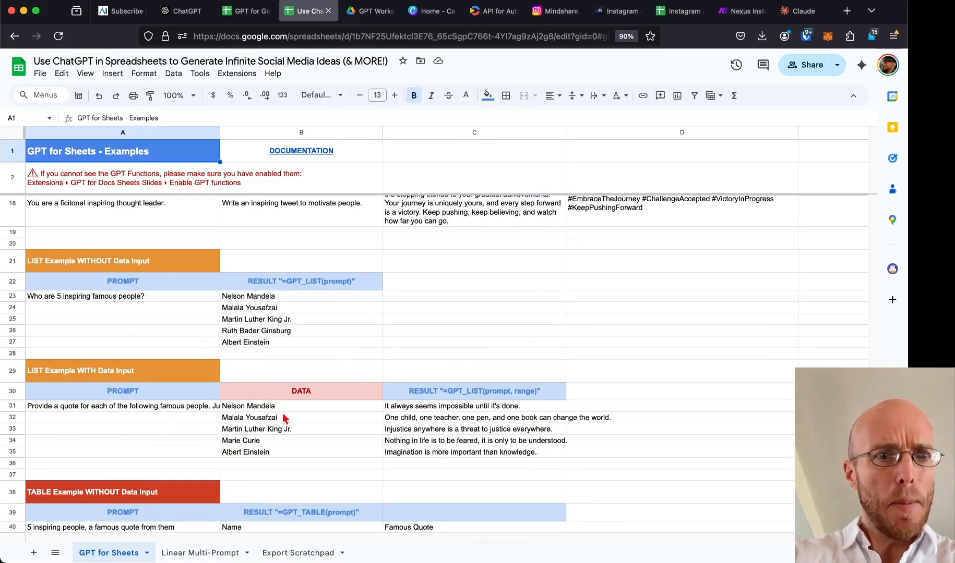
pyautogui.scroll(-10, 282, 414)
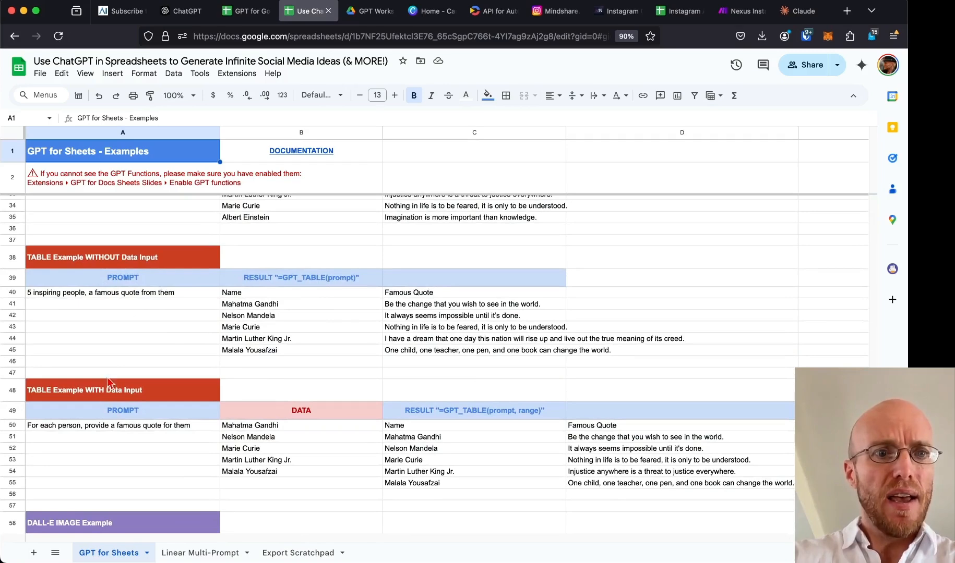
pyautogui.scroll(-2, 132, 495)
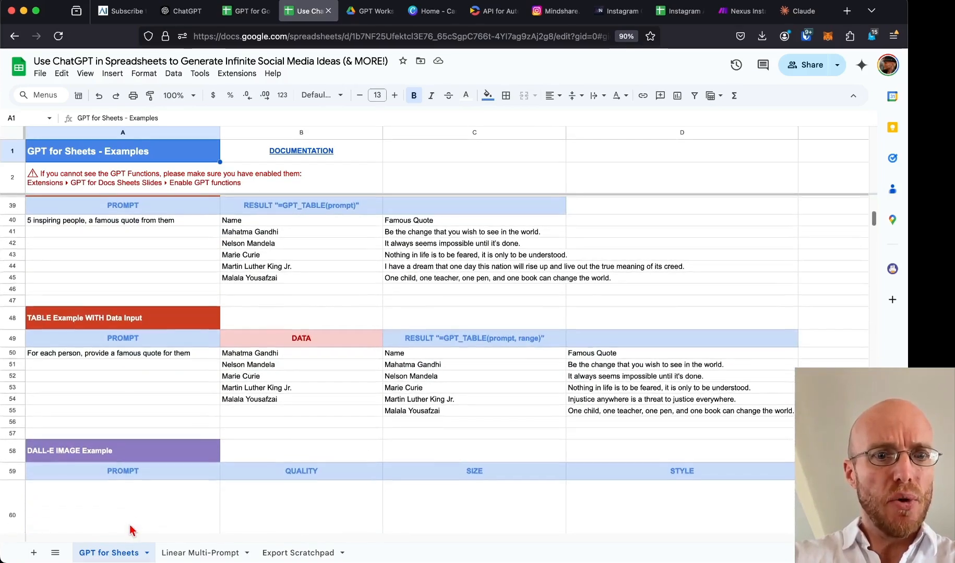
pyautogui.scroll(1, 141, 494)
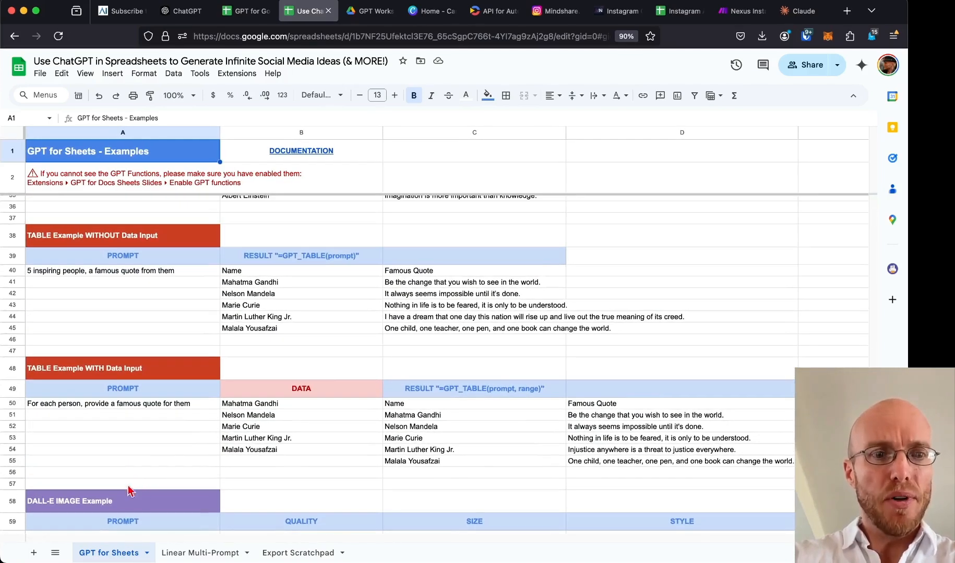
pyautogui.scroll(3, 188, 441)
pyautogui.scroll(6, 187, 441)
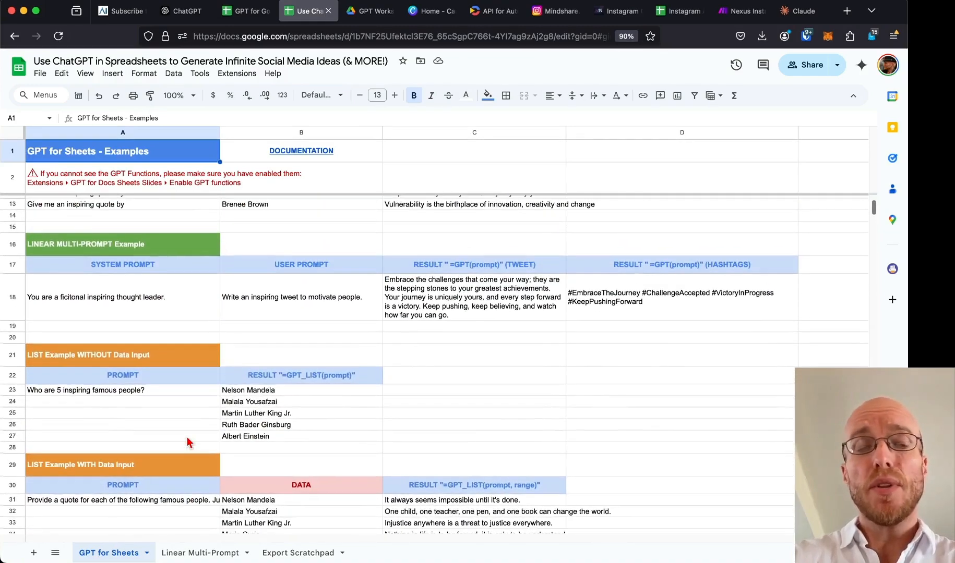
pyautogui.scroll(4, 189, 443)
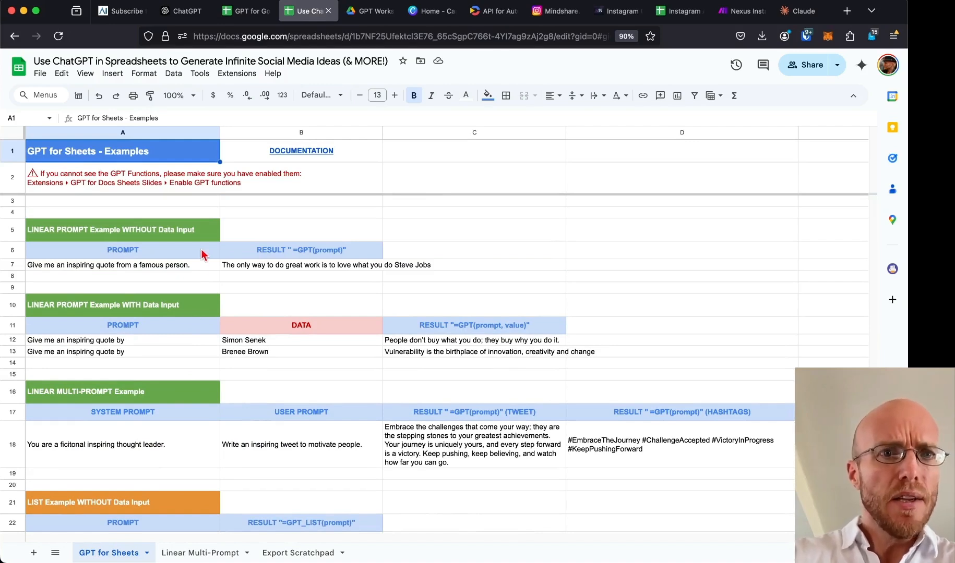
# Examine the inspiring-quote prompt in cell A7 of the linear prompt example without data input.
pyautogui.doubleClick(149, 264)
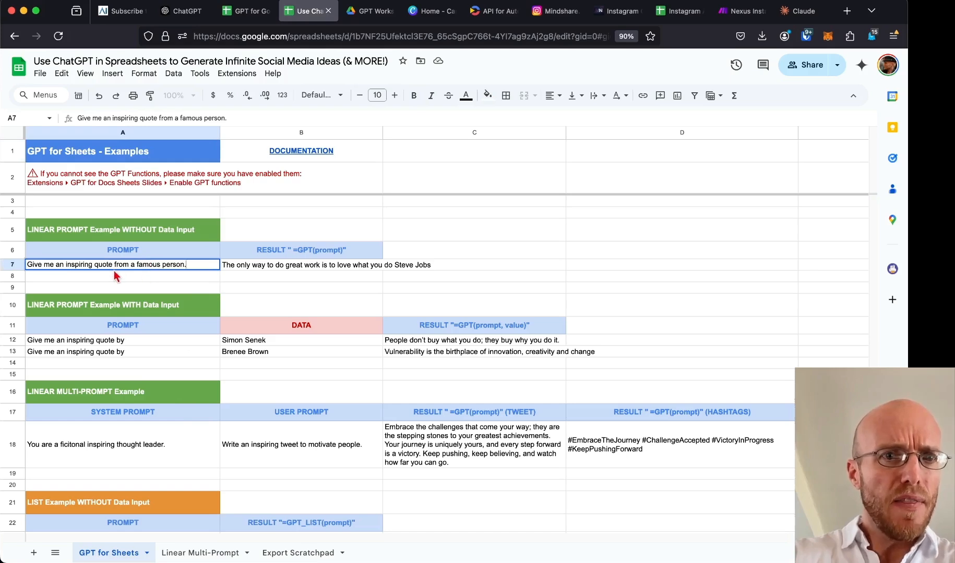
pyautogui.press('Escape')
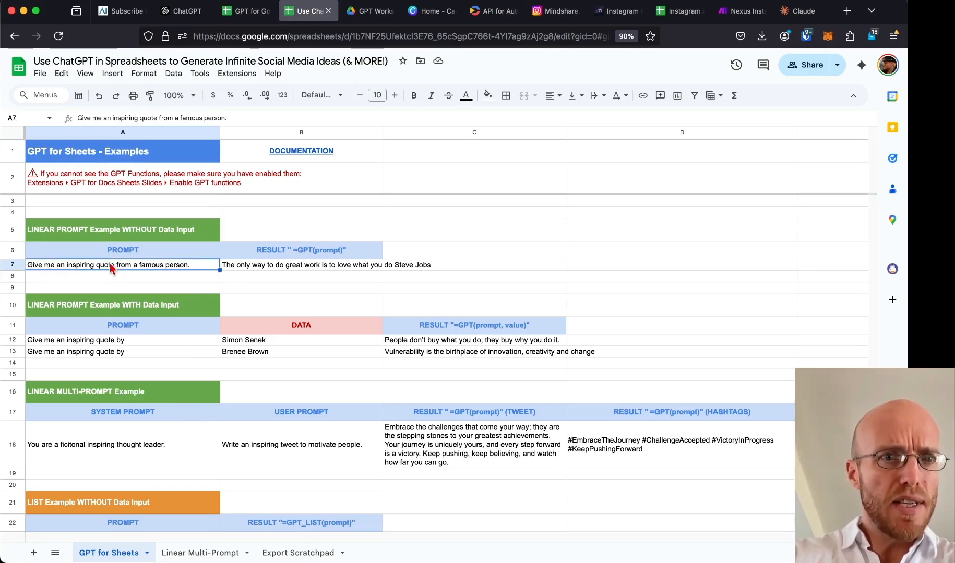
pyautogui.click(114, 280)
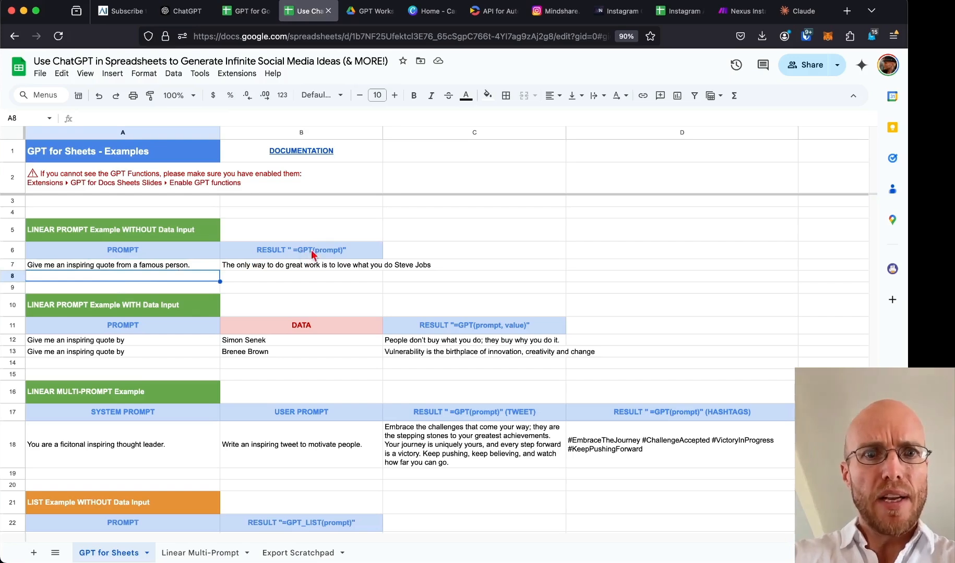
# Test the formula =GPT("give me the capital of california") in cell C4, then clear the cell.
pyautogui.click(403, 212)
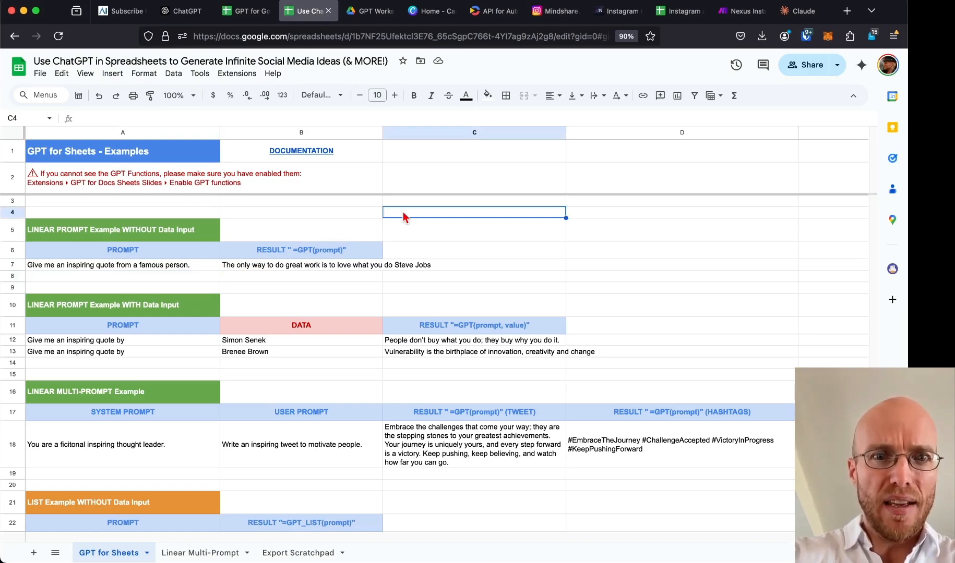
pyautogui.write('=')
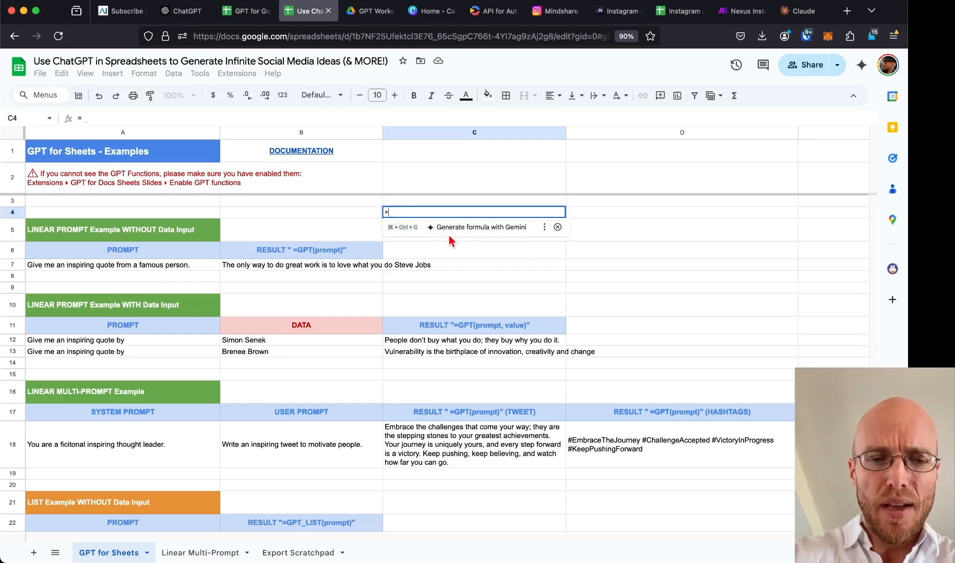
pyautogui.write('GPT(')
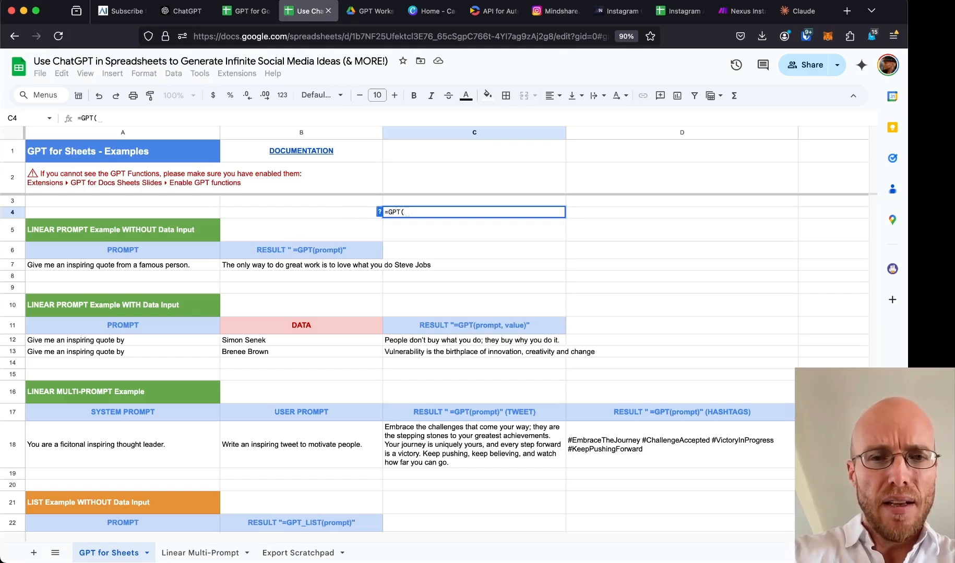
pyautogui.write('"')
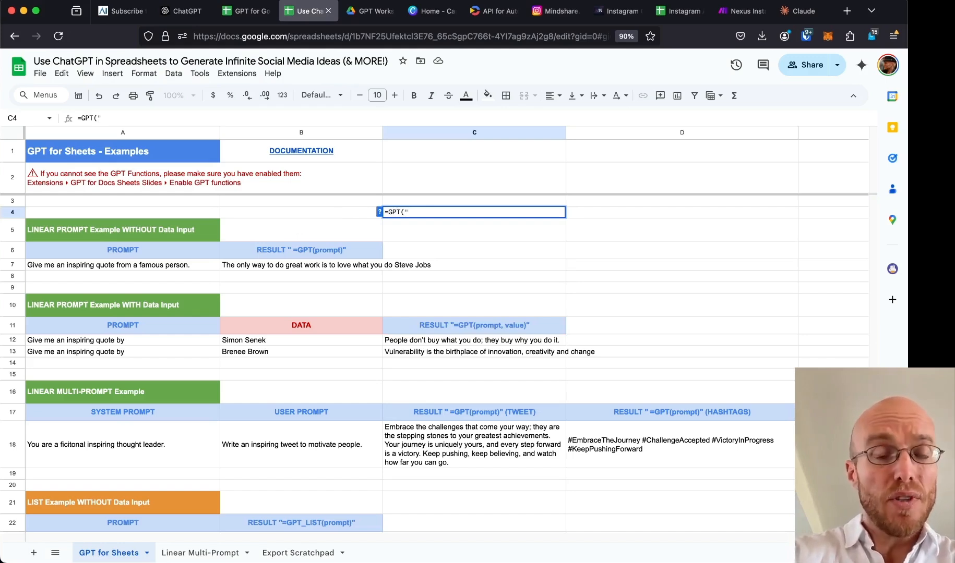
pyautogui.write('giv')
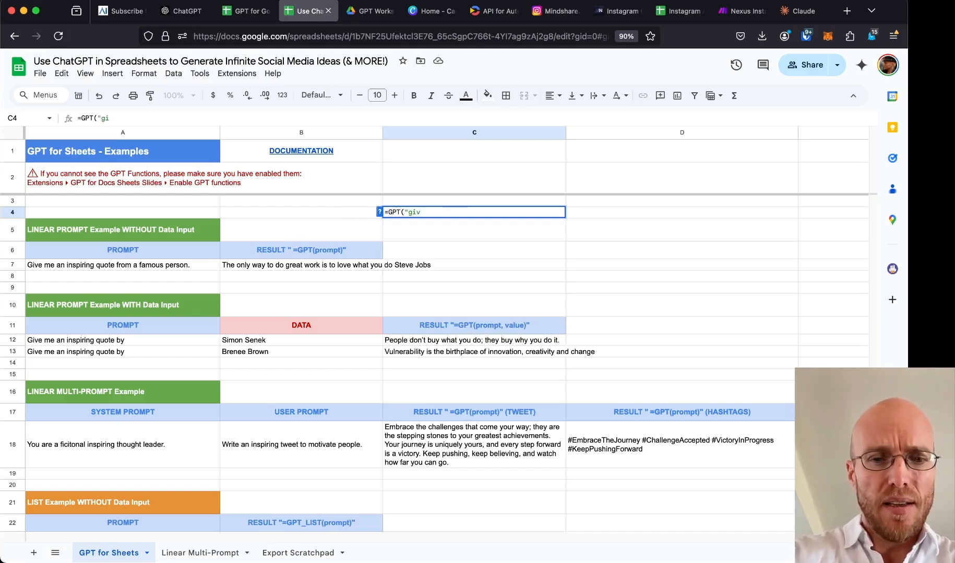
pyautogui.write('e me the cap')
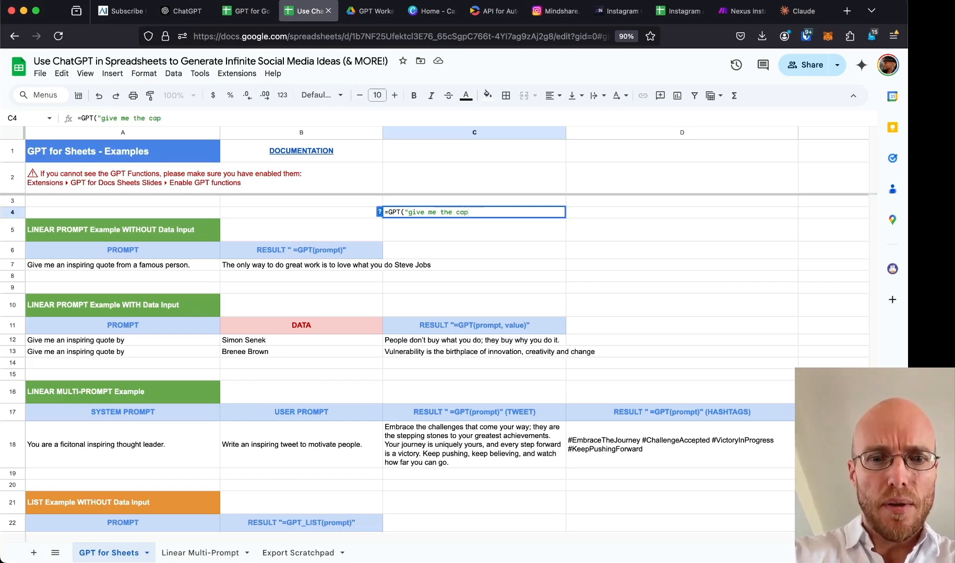
pyautogui.write('ital of cali')
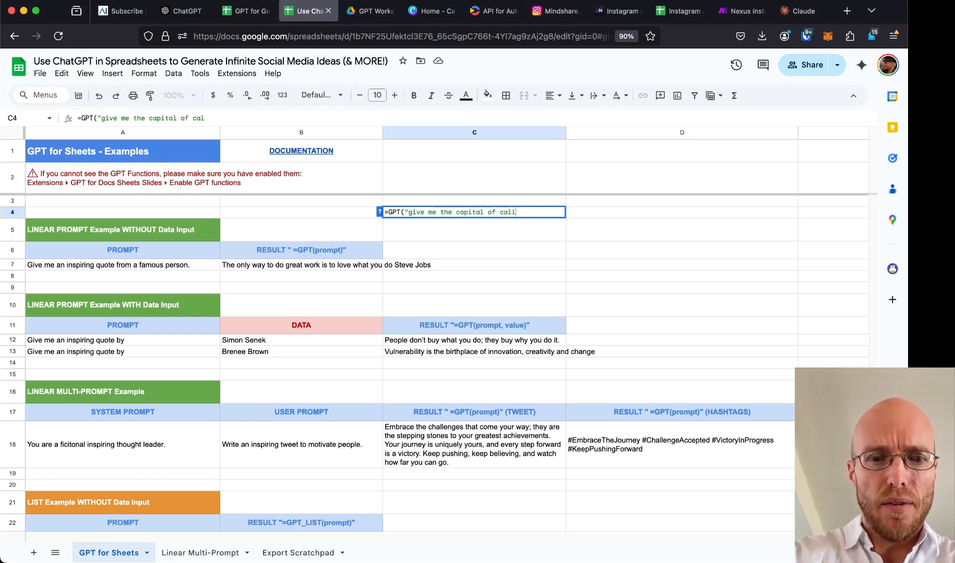
pyautogui.write('fornia")')
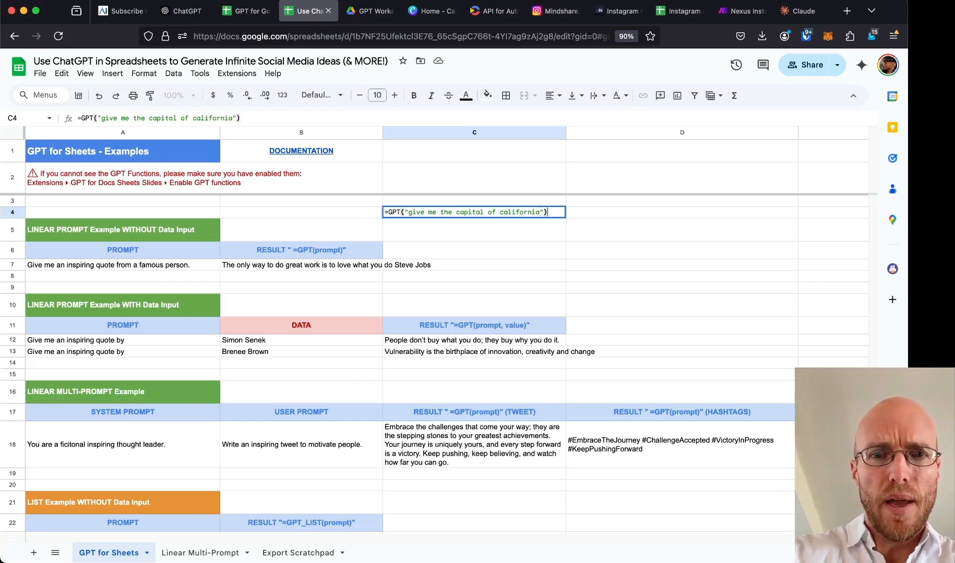
pyautogui.press('Return')
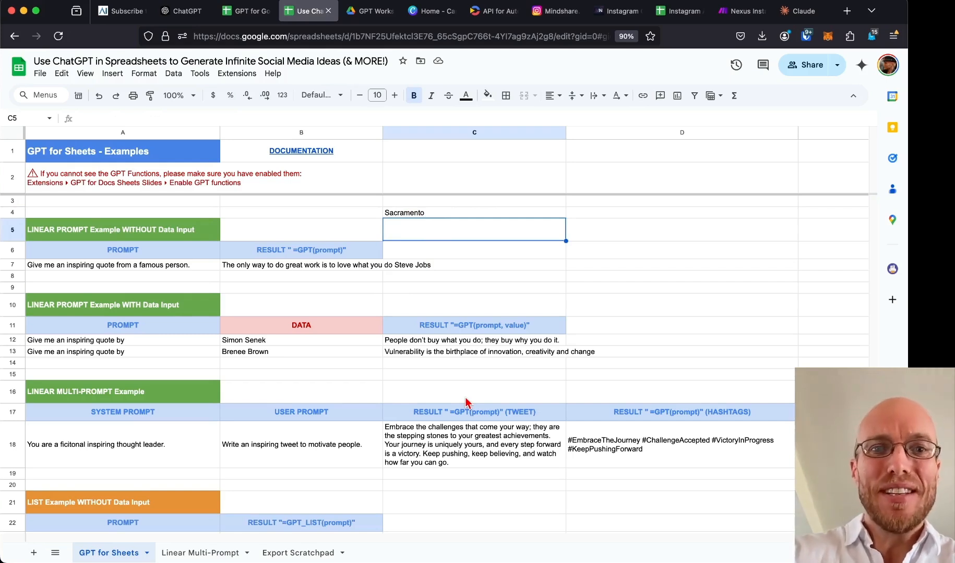
pyautogui.click(474, 213)
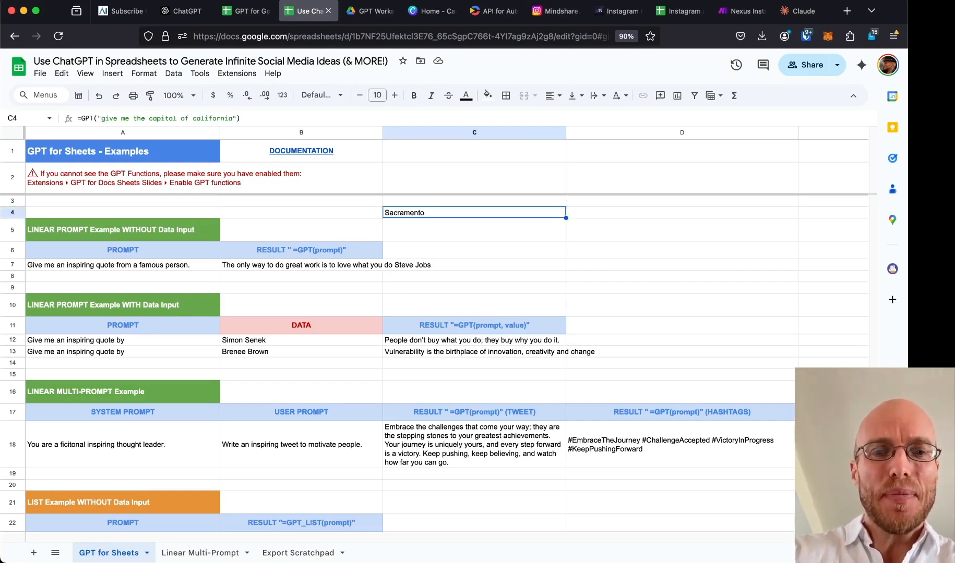
pyautogui.press('Delete')
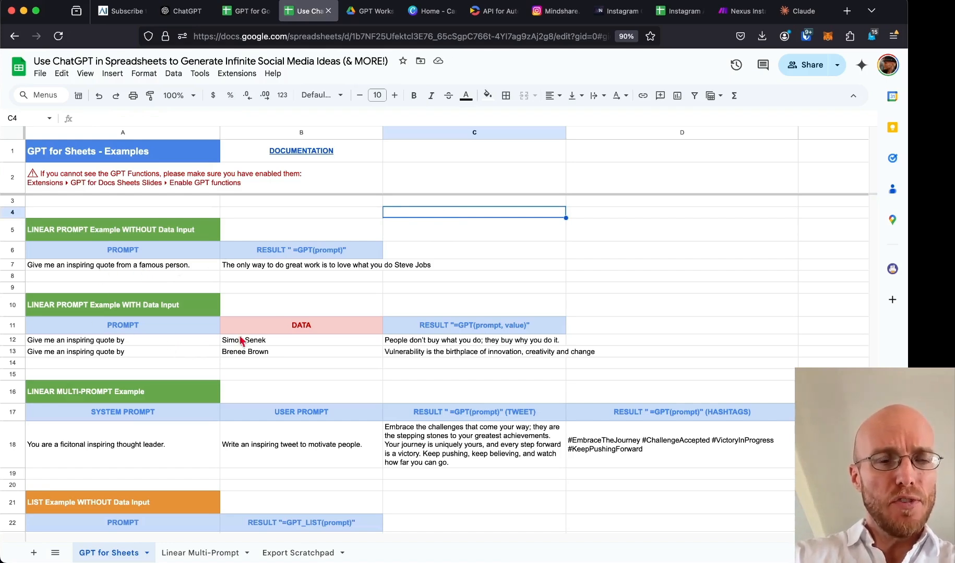
# Inspect the GPT formula in cell B7 and the prompt cell it references.
pyautogui.doubleClick(257, 266)
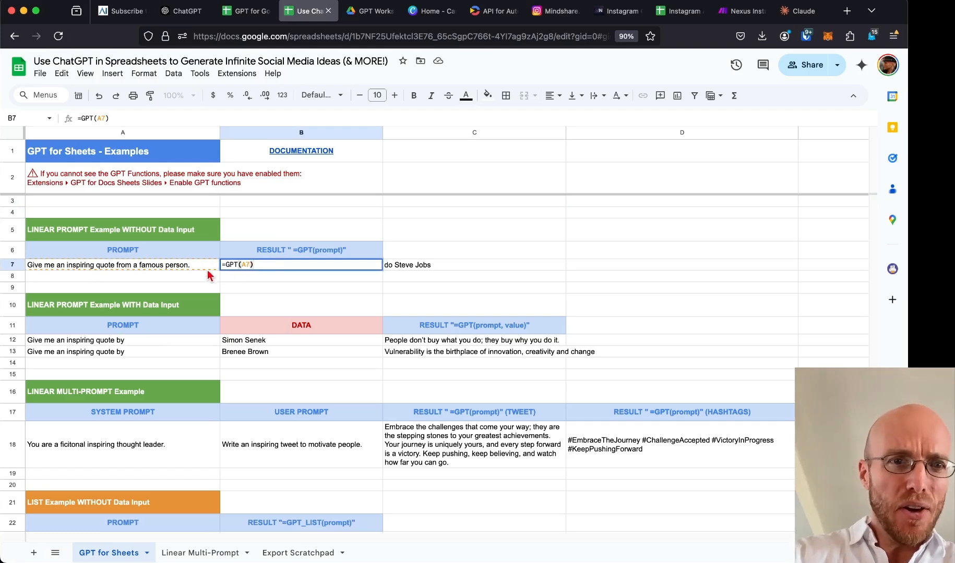
pyautogui.click(248, 265)
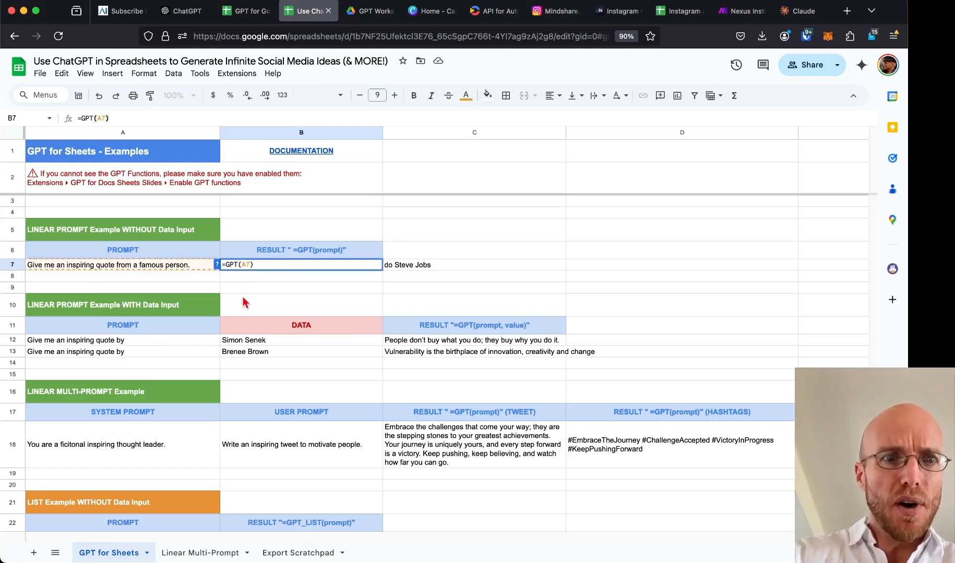
pyautogui.click(180, 269)
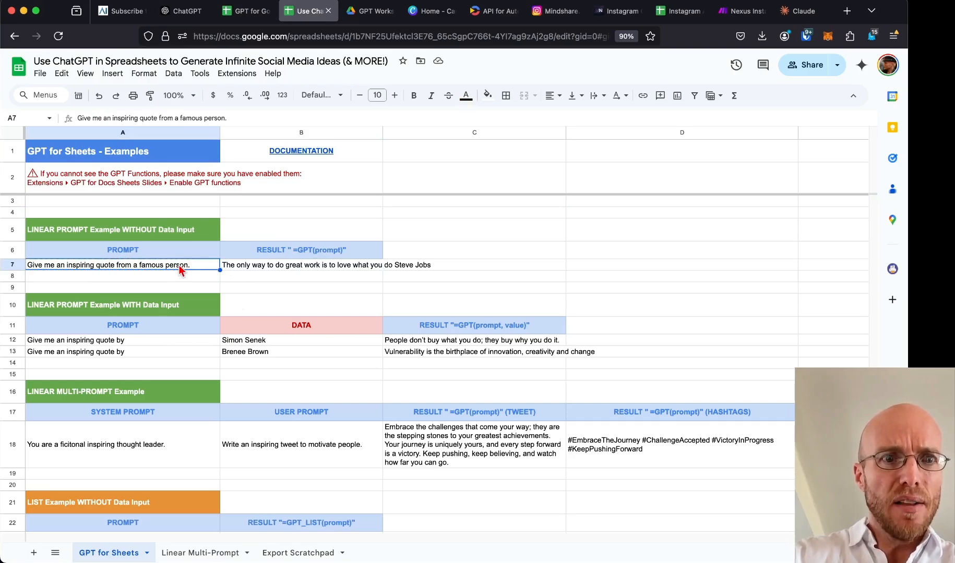
# Insert a row above row 8 and enter the prompt "What's a joke a pirate would make?" in cell A8.
pyautogui.rightClick(19, 275)
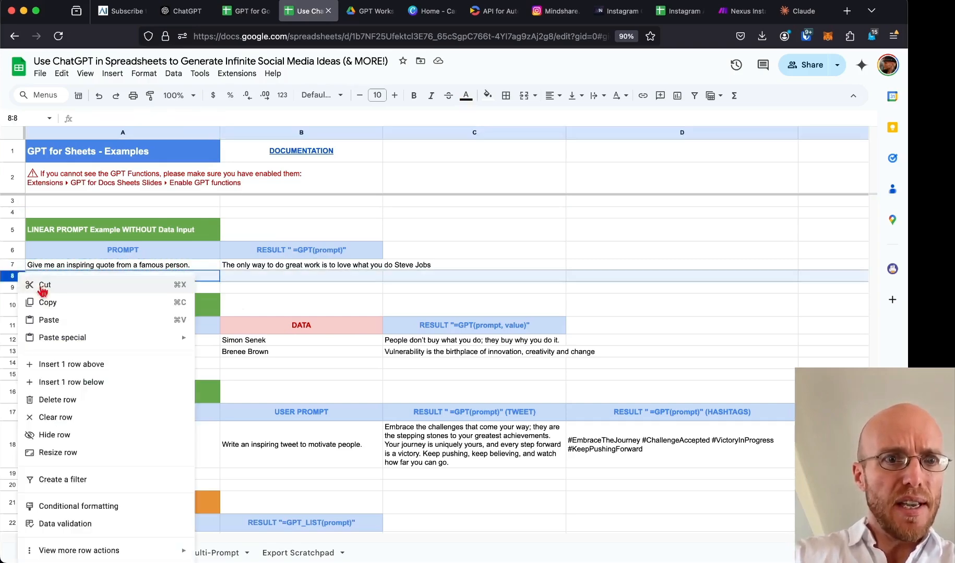
pyautogui.click(74, 365)
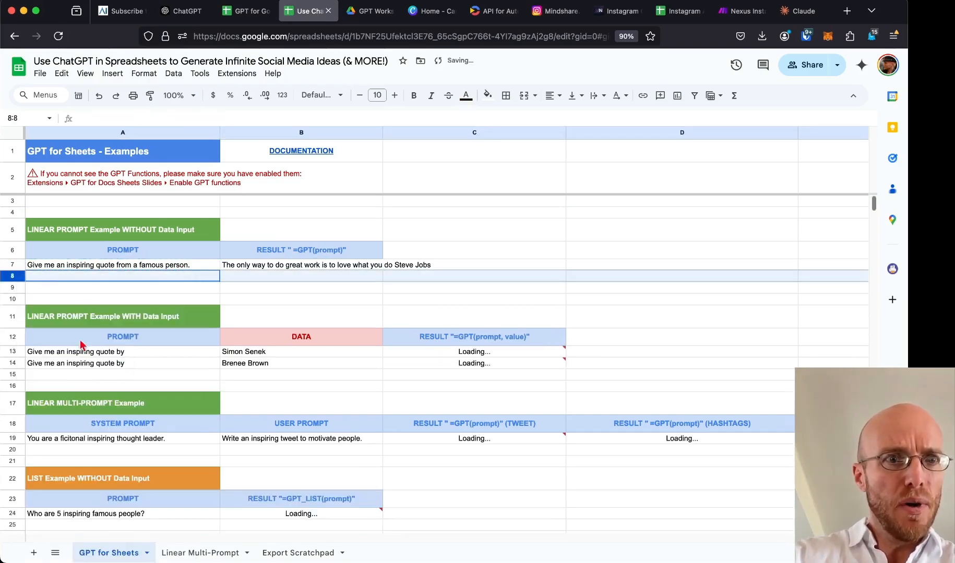
pyautogui.click(77, 278)
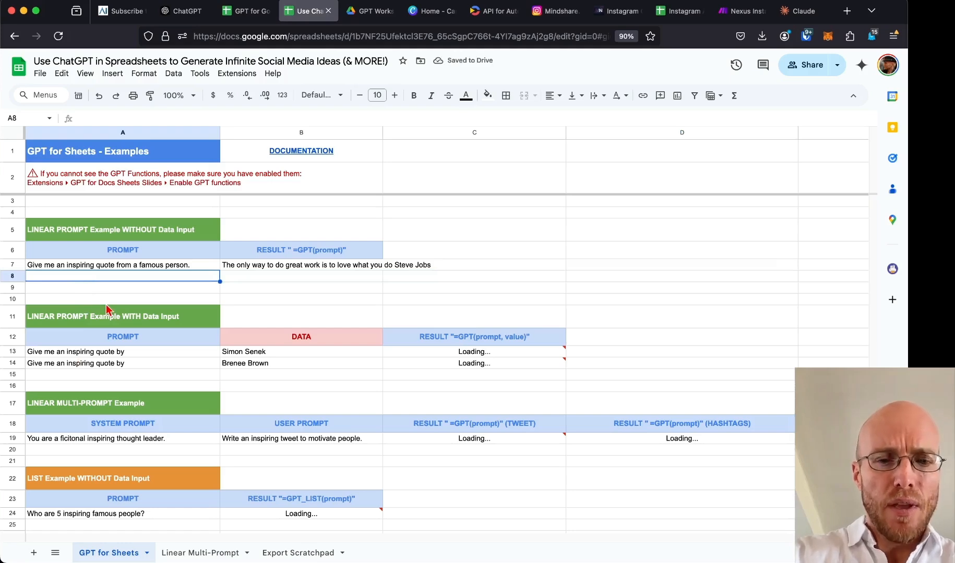
pyautogui.write('W')
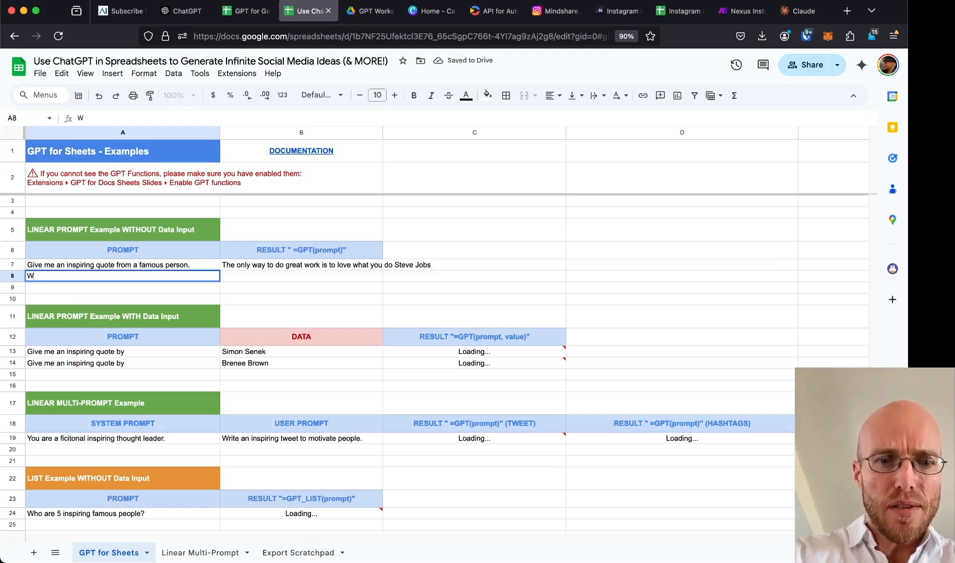
pyautogui.write("hat's a jok")
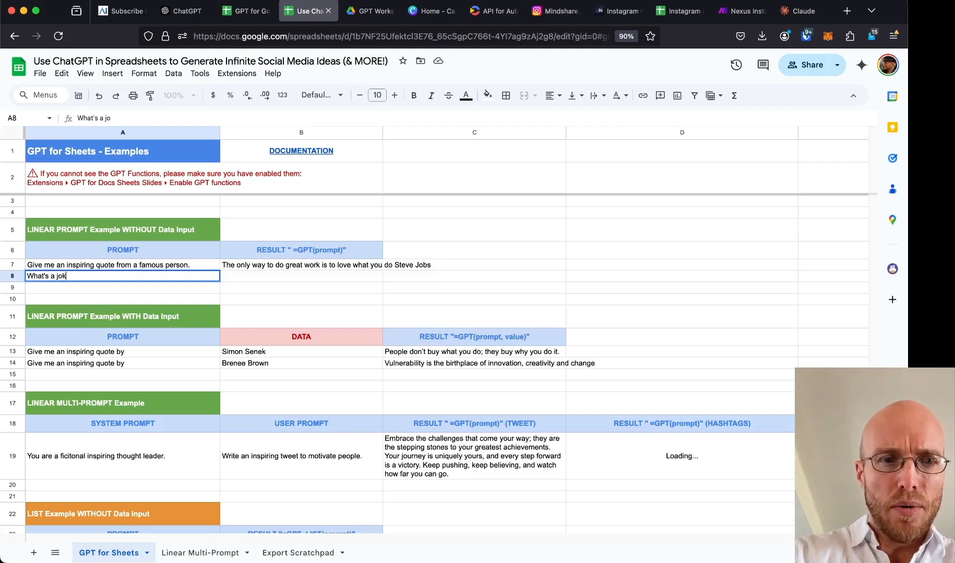
pyautogui.write('e a pirate would make?')
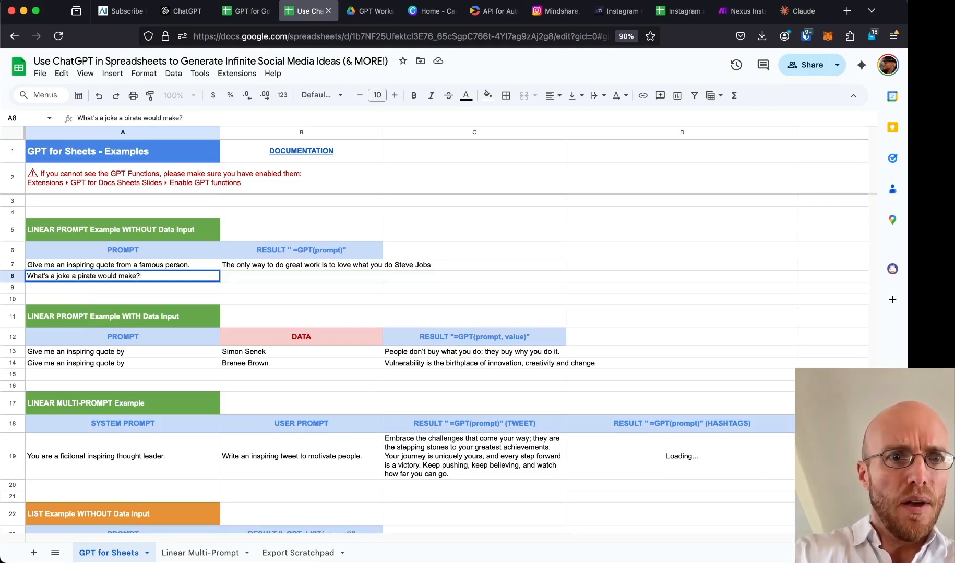
pyautogui.press('Return')
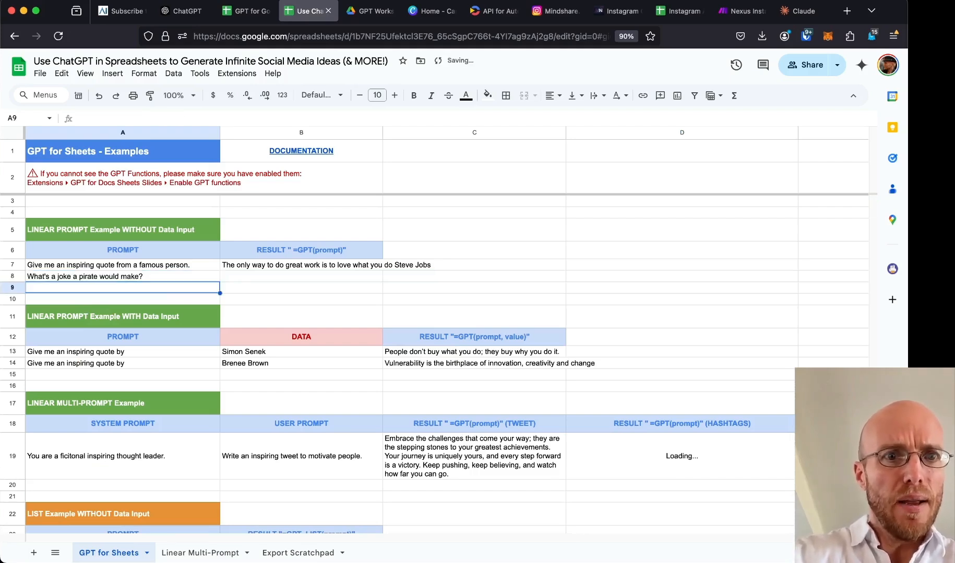
# Copy the GPT formula from cell B7 into B8 to answer the pirate joke prompt.
pyautogui.click(256, 266)
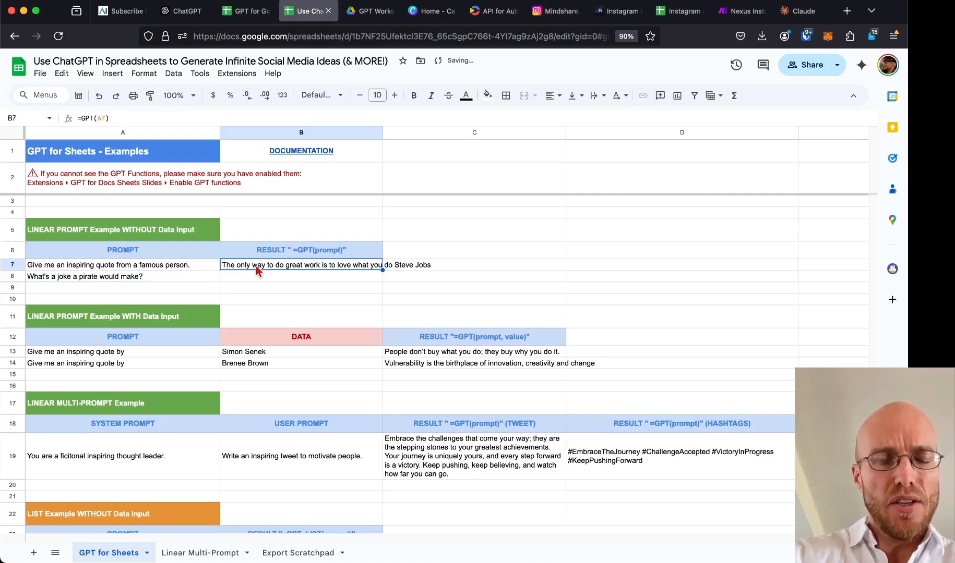
pyautogui.press('super+c')
pyautogui.press('Down')
pyautogui.press('super+v')
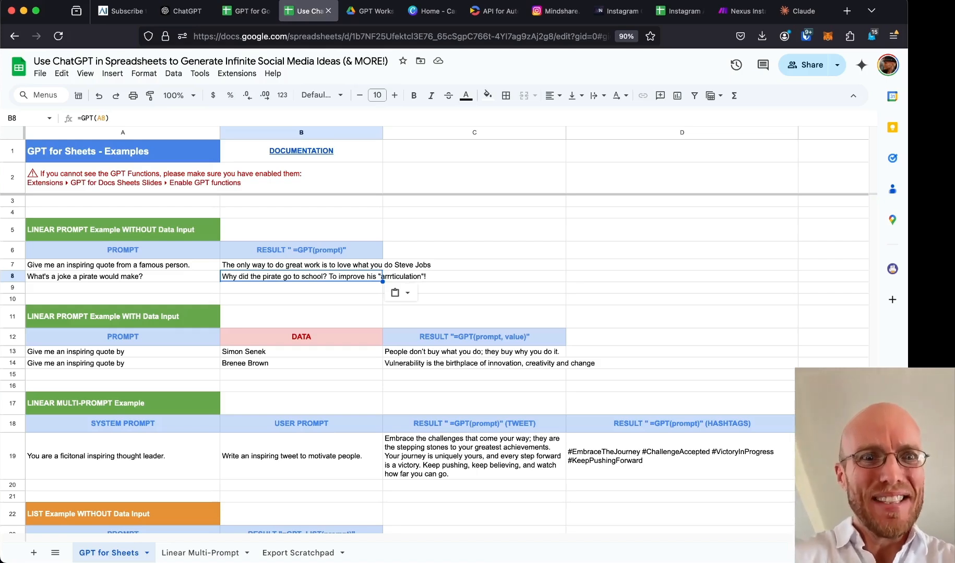
pyautogui.click(340, 290)
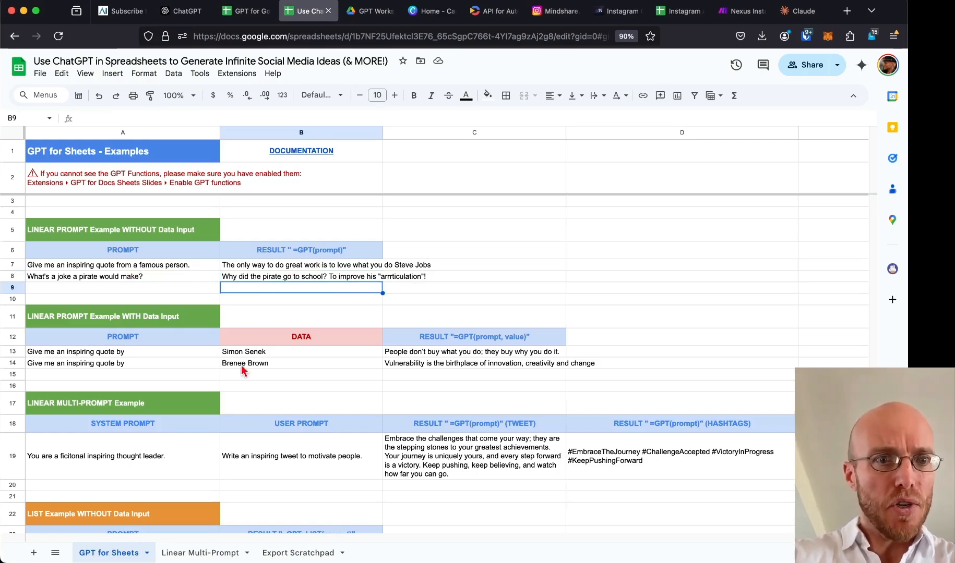
# Inspect the GPT formula in cell C13 that combines the prompt with the data value.
pyautogui.scroll(-3, 241, 365)
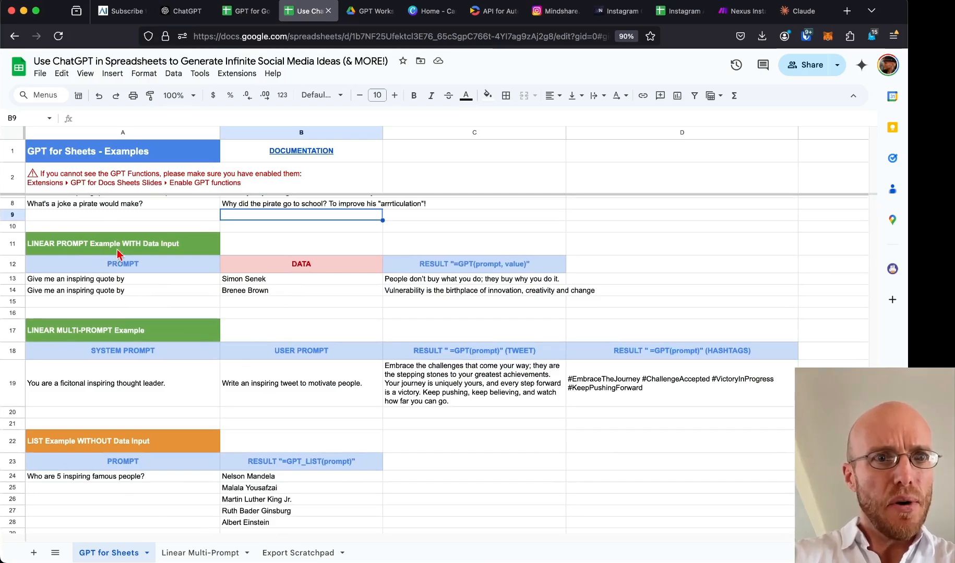
pyautogui.scroll(3, 120, 261)
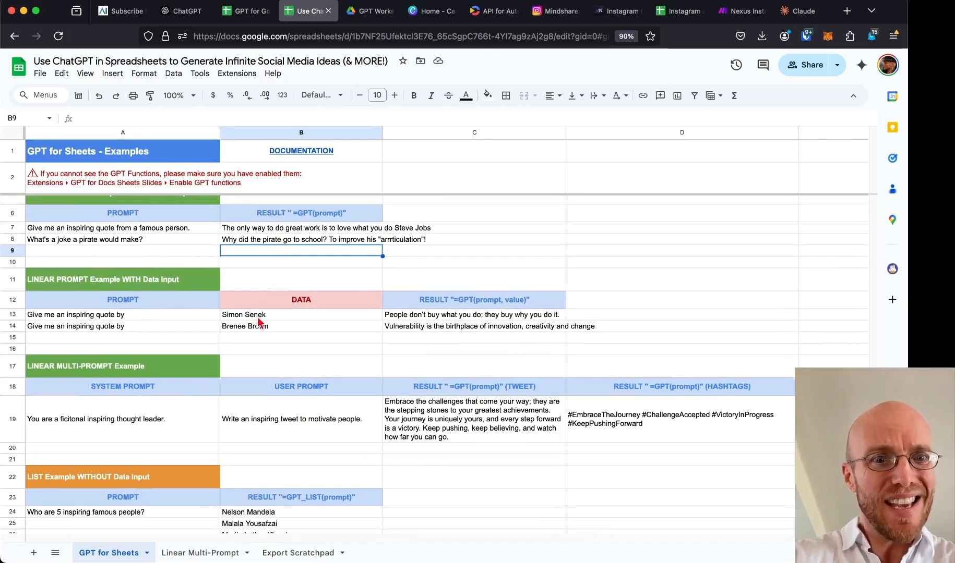
pyautogui.doubleClick(452, 315)
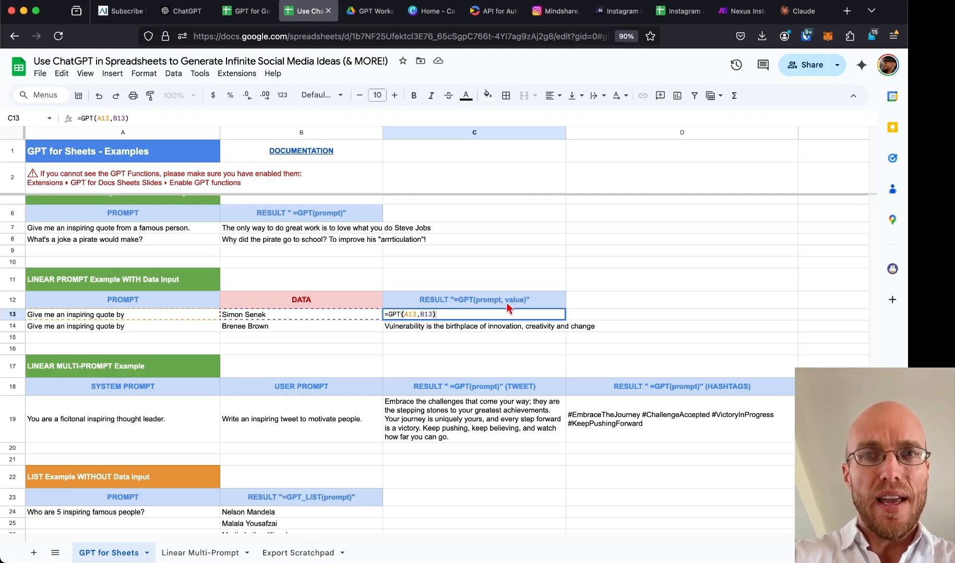
pyautogui.click(418, 338)
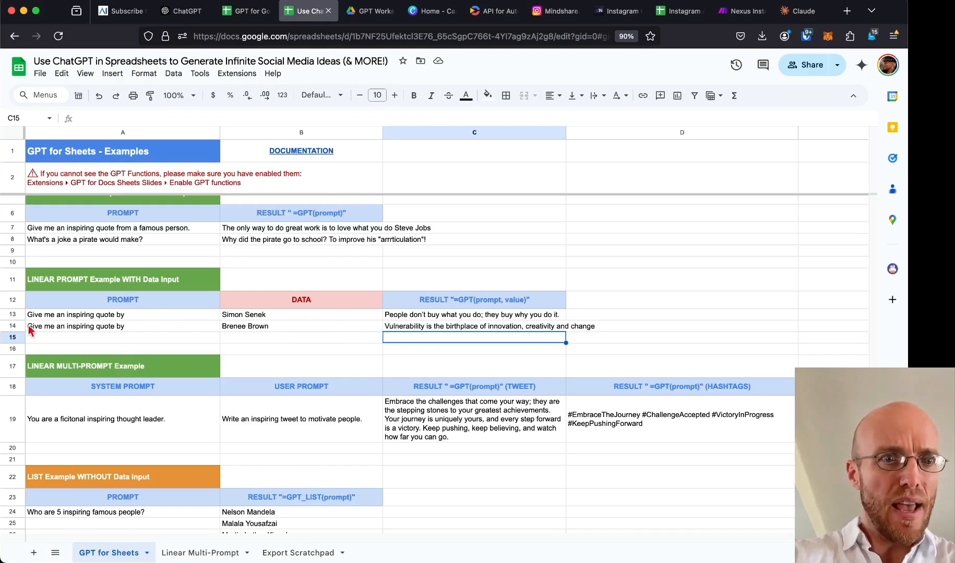
# Insert two empty rows below rows 13 and 14 in the linear prompt example with data input.
pyautogui.click(16, 315)
pyautogui.moveTo(17, 327); pyautogui.dragTo(15, 313)
pyautogui.rightClick(16, 314)
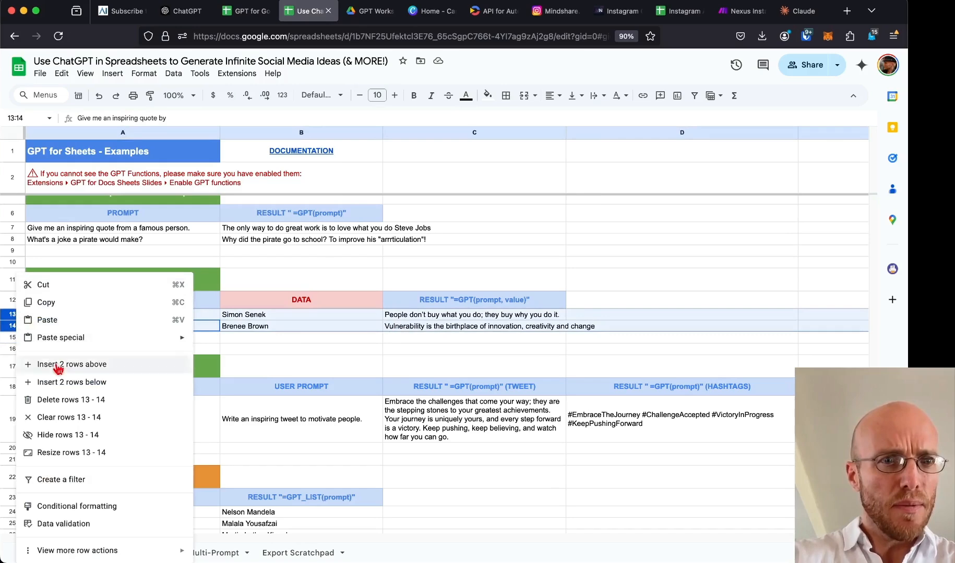
pyautogui.click(84, 382)
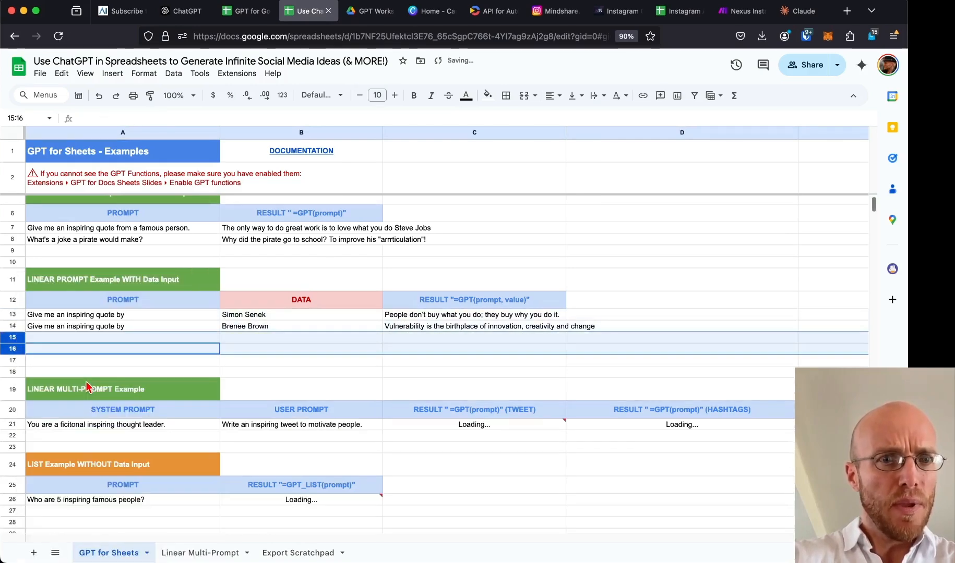
# Copy the prompt "Give me an inspiring quote by" from cell A14 into A15:A16.
pyautogui.click(149, 345)
pyautogui.click(129, 330)
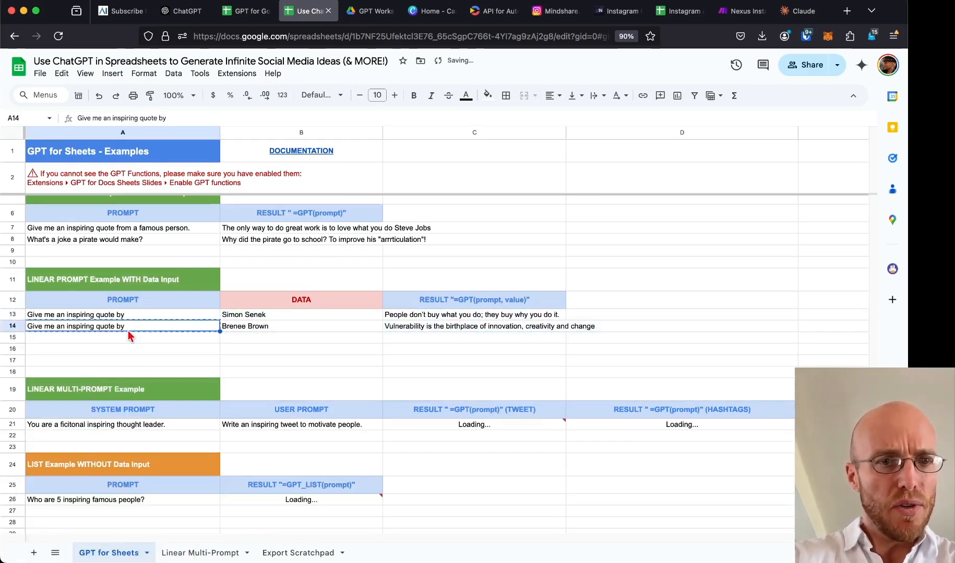
pyautogui.moveTo(129, 336); pyautogui.dragTo(131, 349)
pyautogui.write('Give me an inspiring quote by Give me an inspiring quote by')
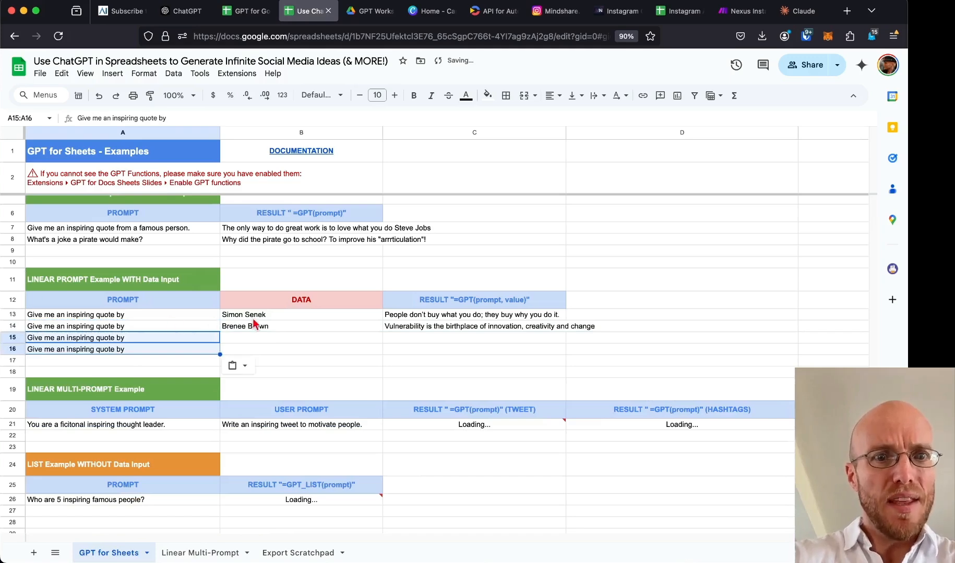
# Enter Tony Robbins in B15 and Oprah Winfrey in B16 as data for the linear prompt example.
pyautogui.click(302, 338)
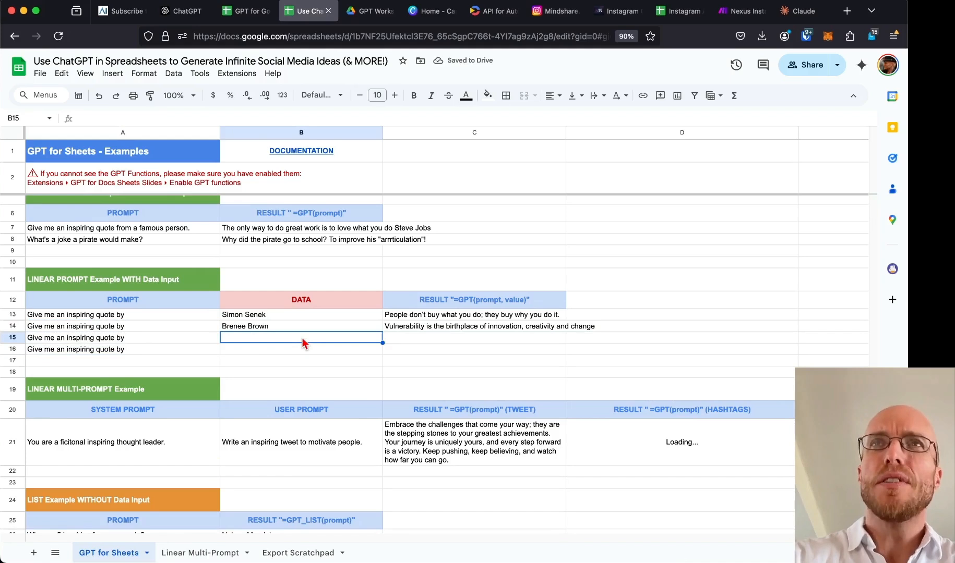
pyautogui.write('Tony Robbins')
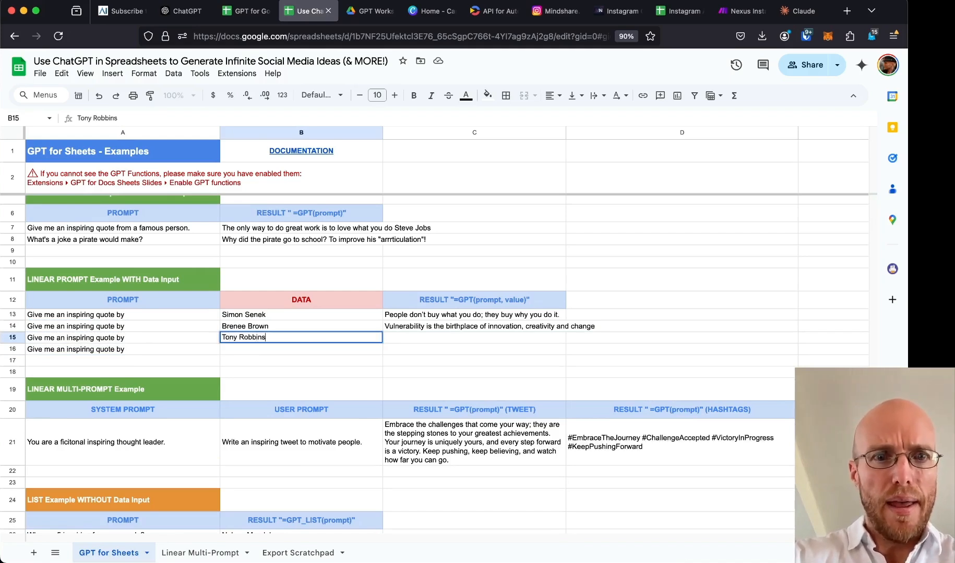
pyautogui.press('Return')
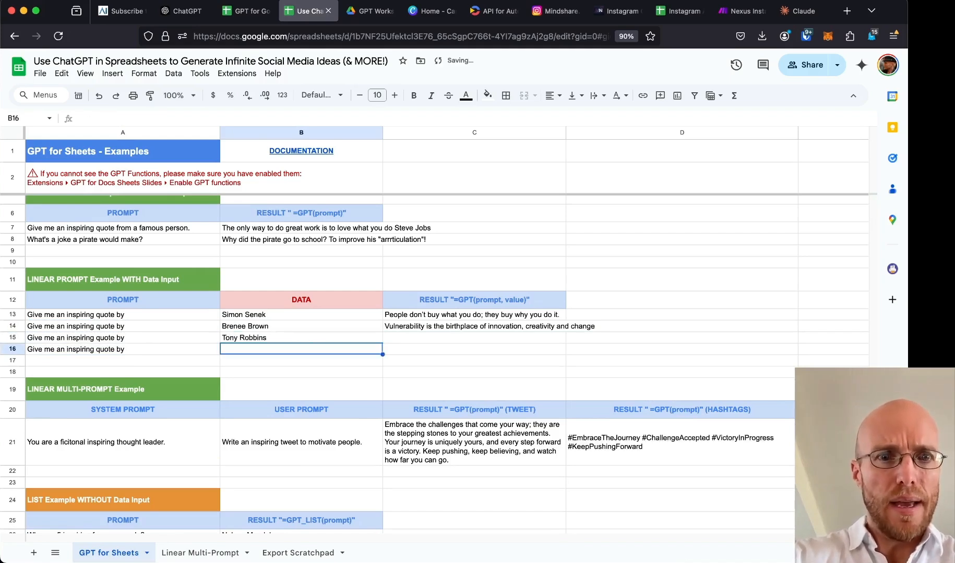
pyautogui.write('Oprah')
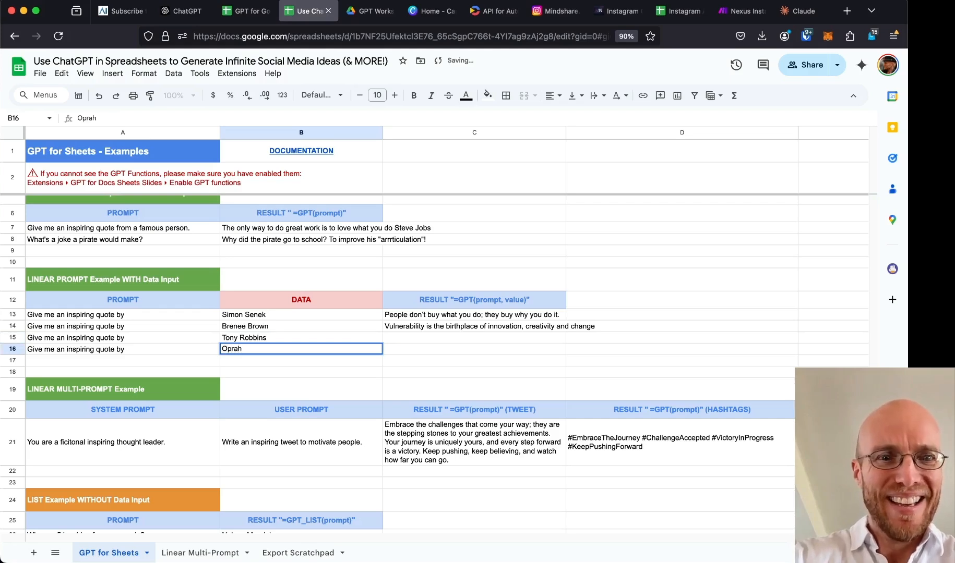
pyautogui.write(' Winfr')
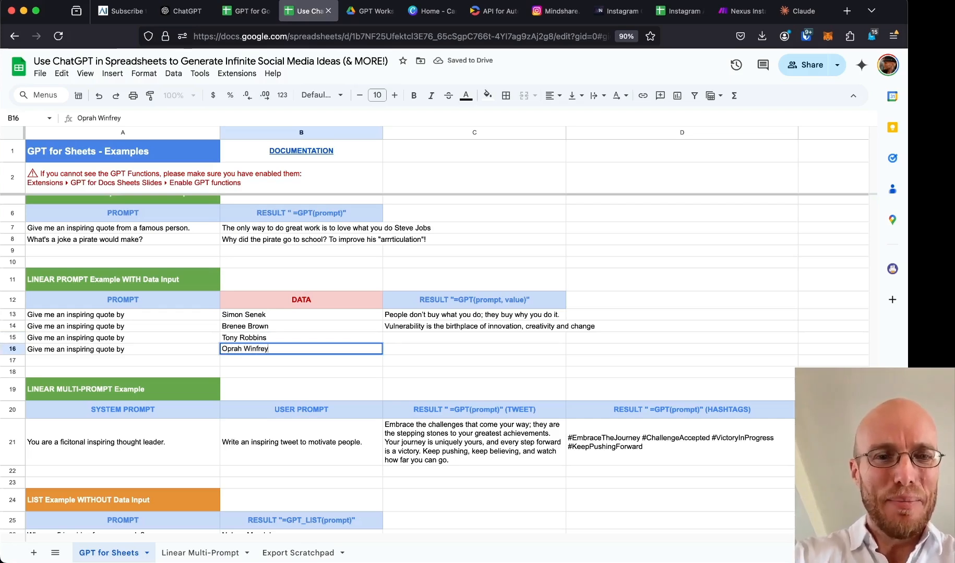
pyautogui.write('ey')
pyautogui.press('Return')
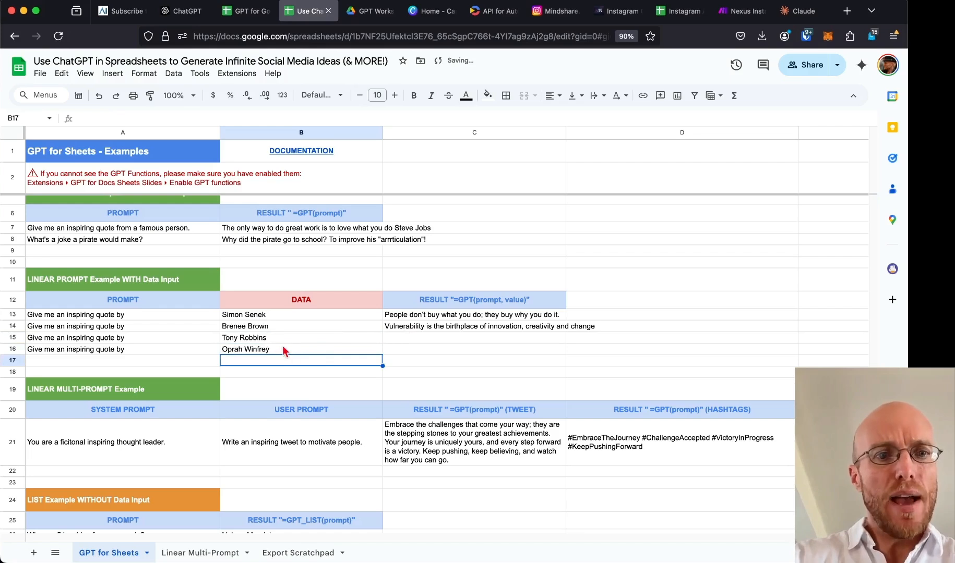
# Copy the GPT formula from C14 into C15:C16 to generate quotes for the two added people.
pyautogui.click(461, 330)
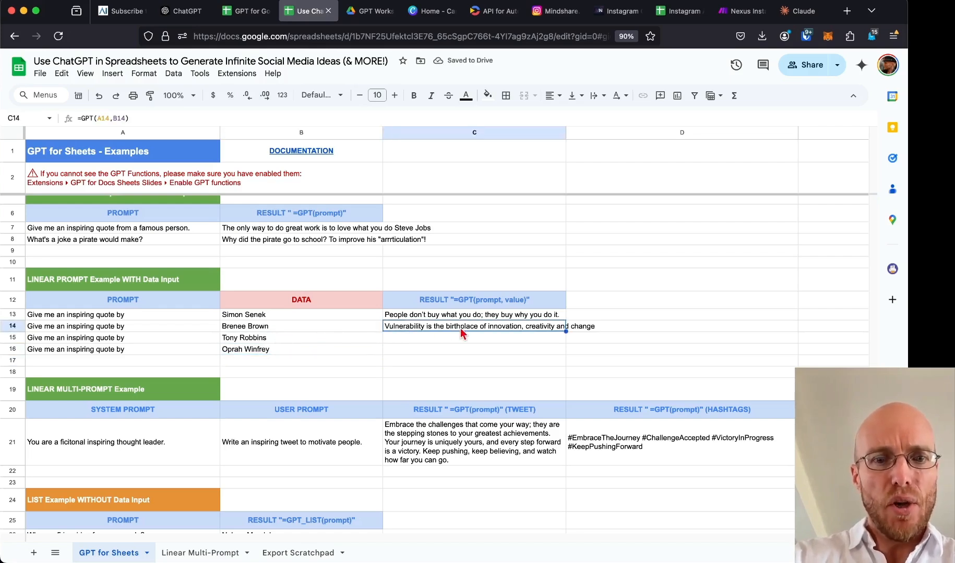
pyautogui.press('Down')
pyautogui.hotkey('shift', 'Down')
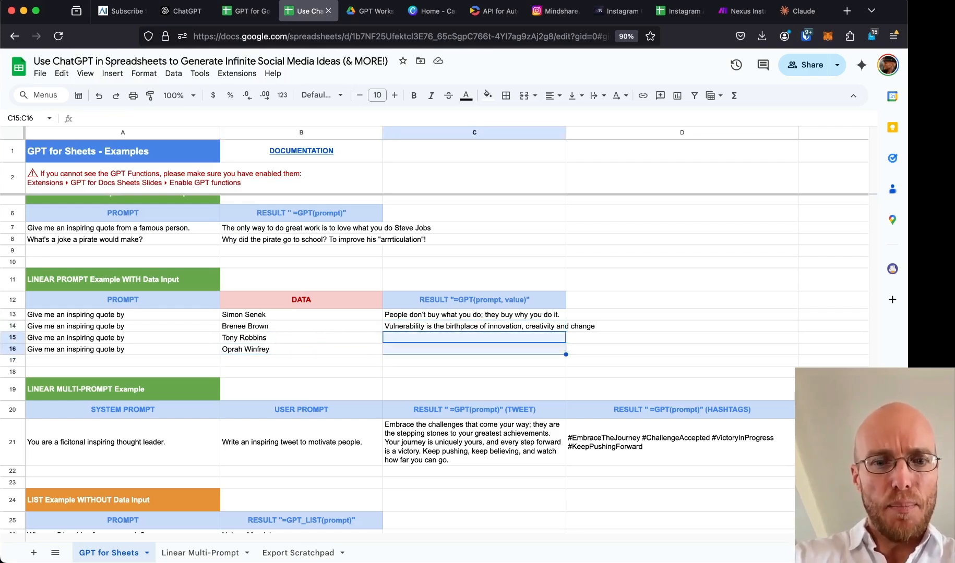
pyautogui.press('Up')
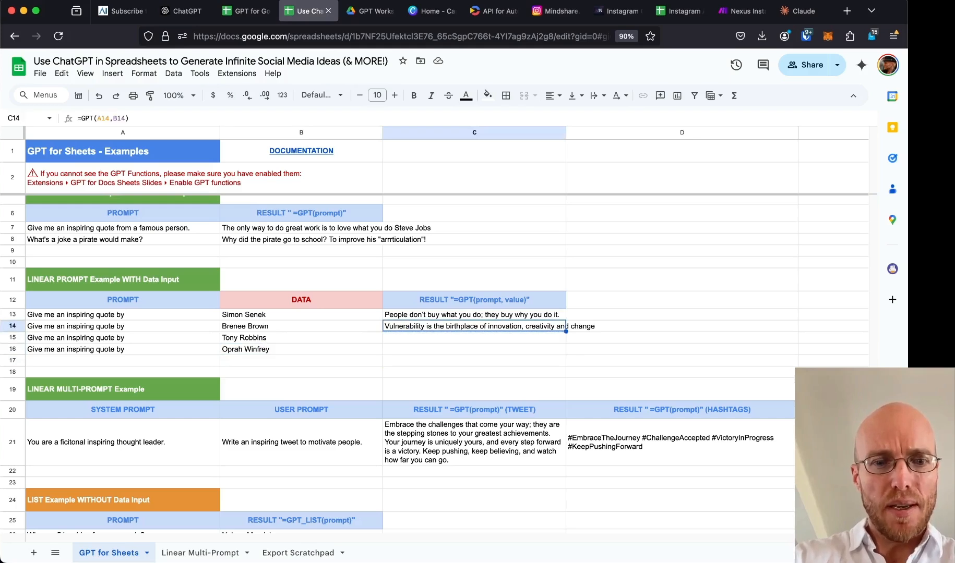
pyautogui.press('Down')
pyautogui.hotkey('shift', 'Down')
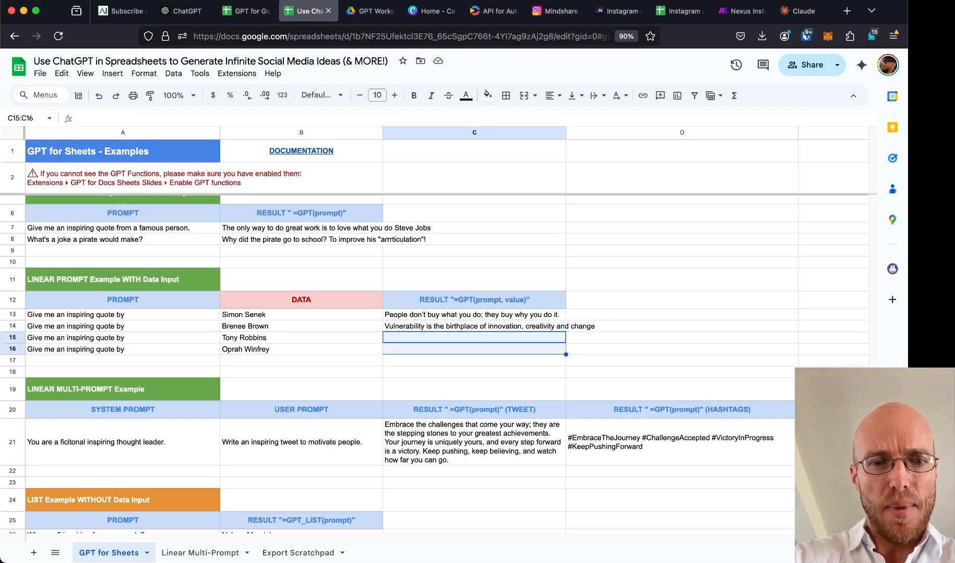
pyautogui.write('=GPT(A15,B15) =GPT(A16,B16)')
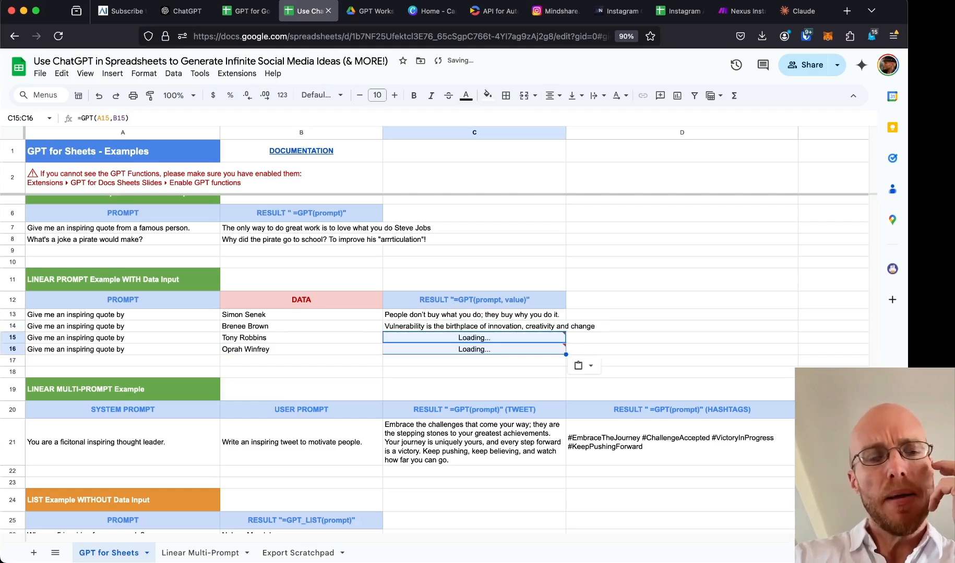
pyautogui.click(446, 361)
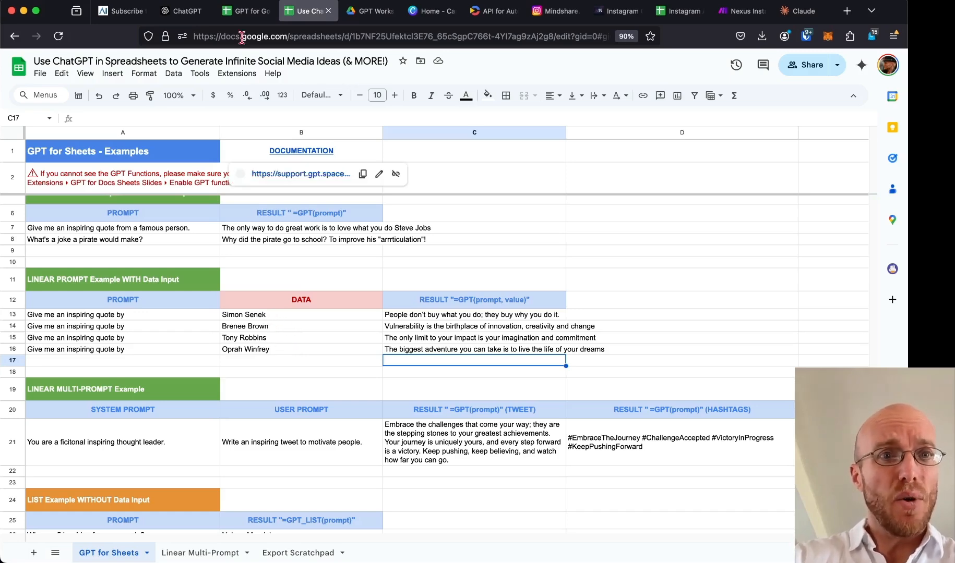
# Switch to the ChatGPT conversation with the famous quotes table and send the prompt "give me just a list of their names".
pyautogui.click(185, 11)
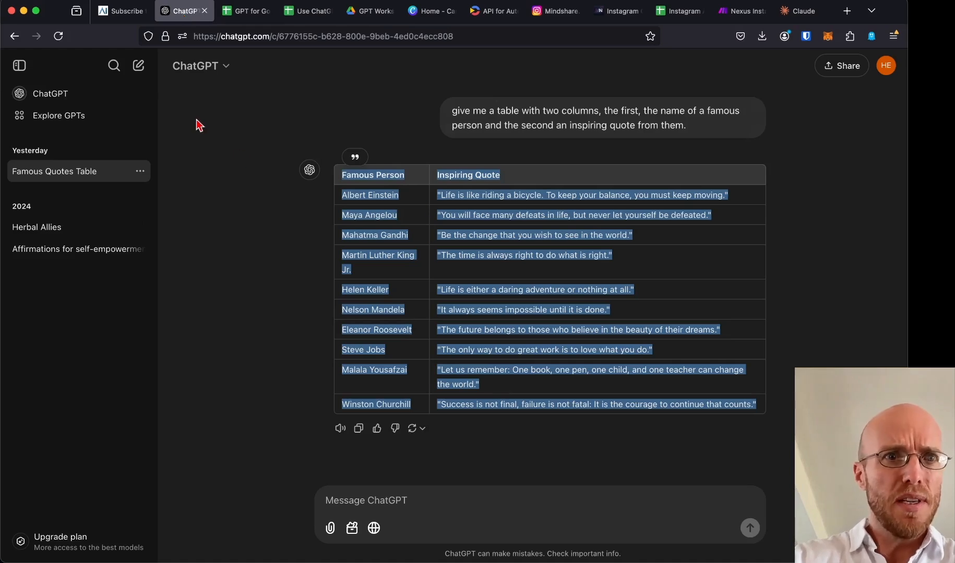
pyautogui.click(356, 500)
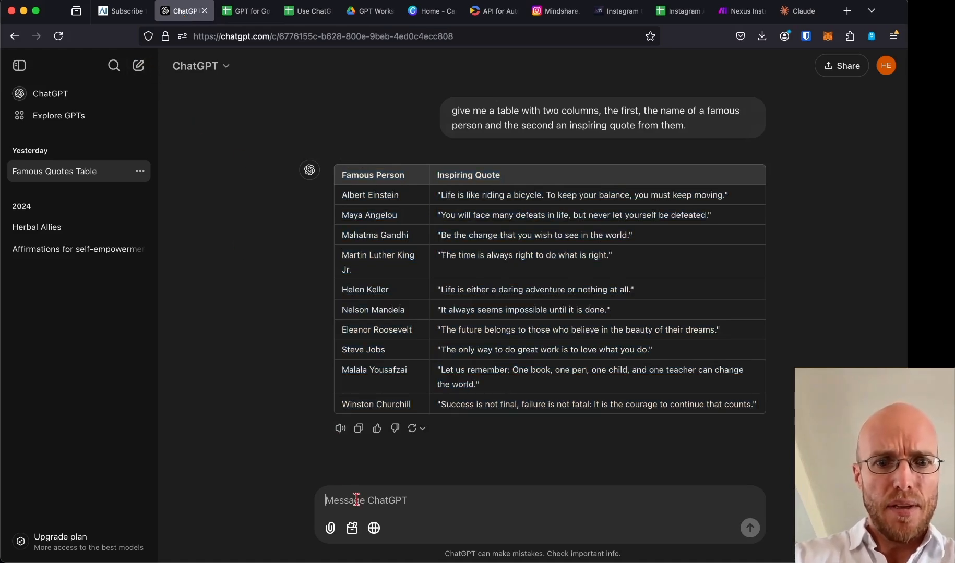
pyautogui.write('give m')
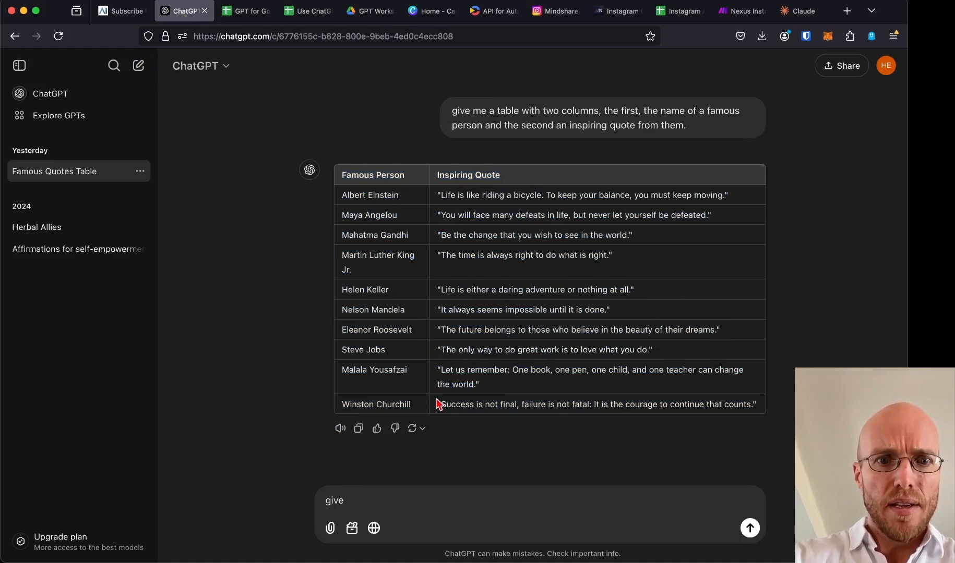
pyautogui.write('e just their names')
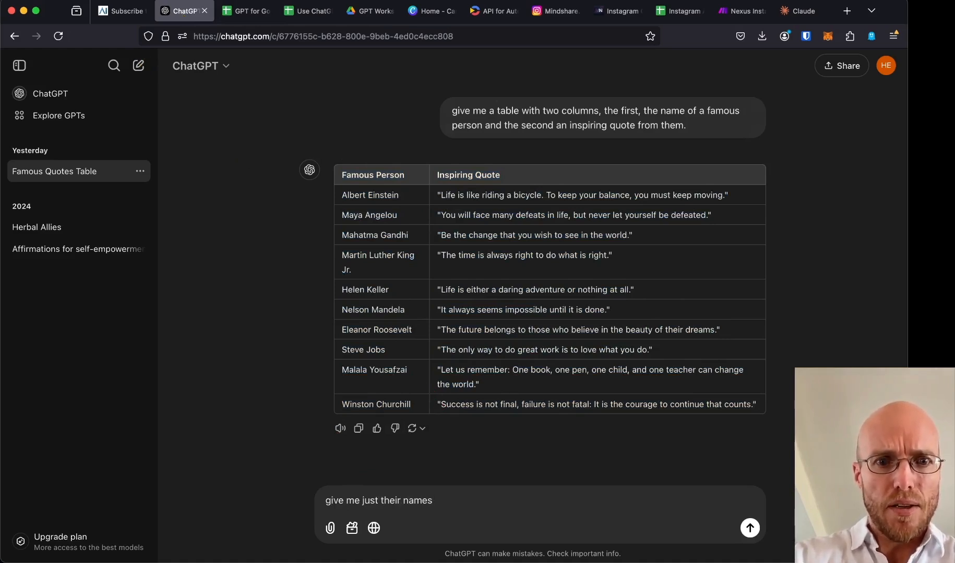
pyautogui.write('a list of')
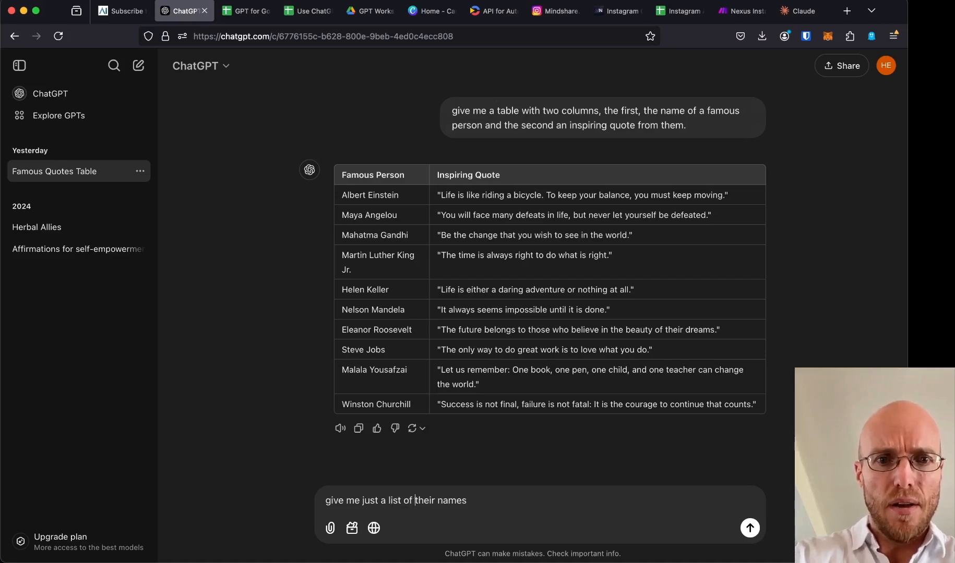
pyautogui.press('Return')
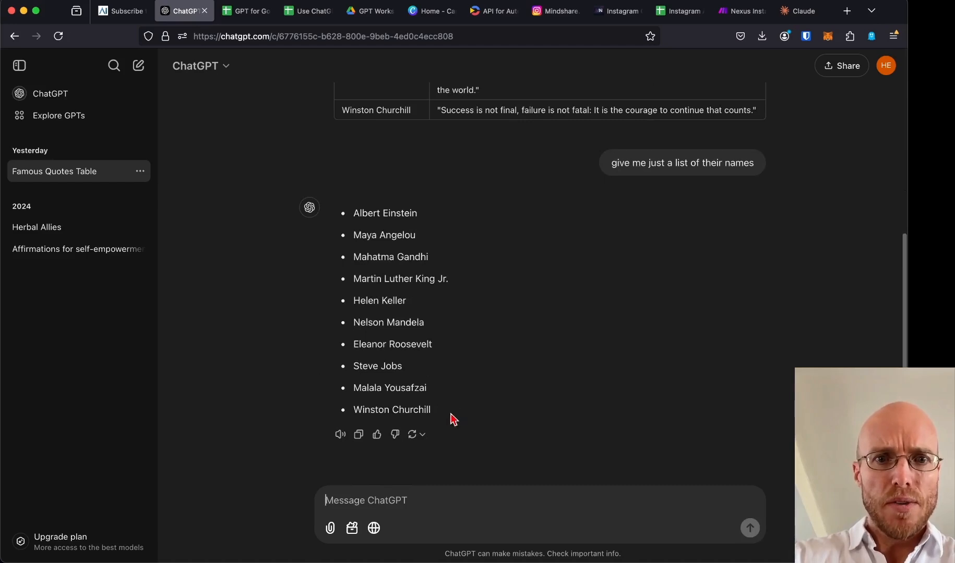
# Copy ChatGPT's full list of names into the Export Scratchpad sheet of "GPT for Google Sheets - Examples", starting at B1.
pyautogui.moveTo(451, 416); pyautogui.dragTo(351, 219)
pyautogui.hotkey('ctrl', 'c')
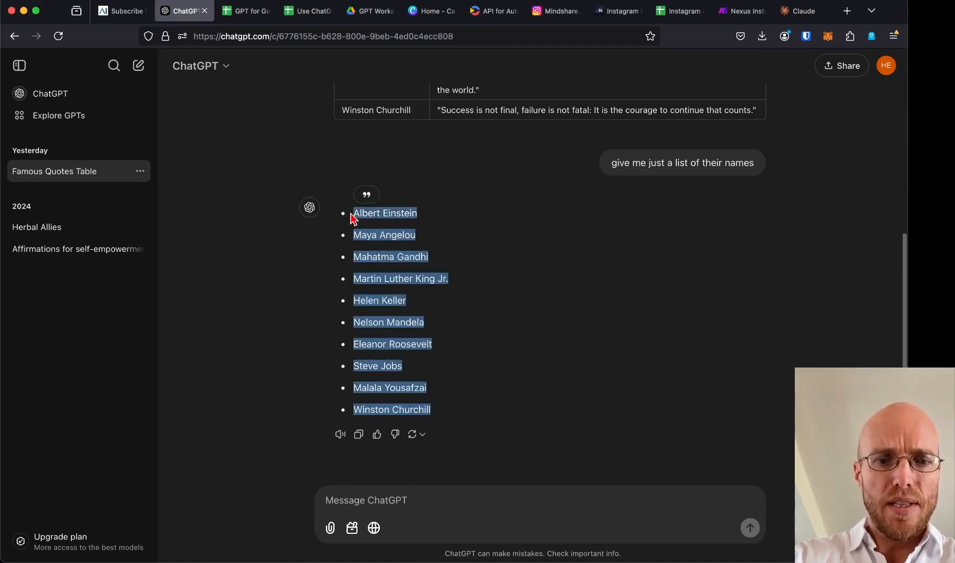
pyautogui.click(245, 11)
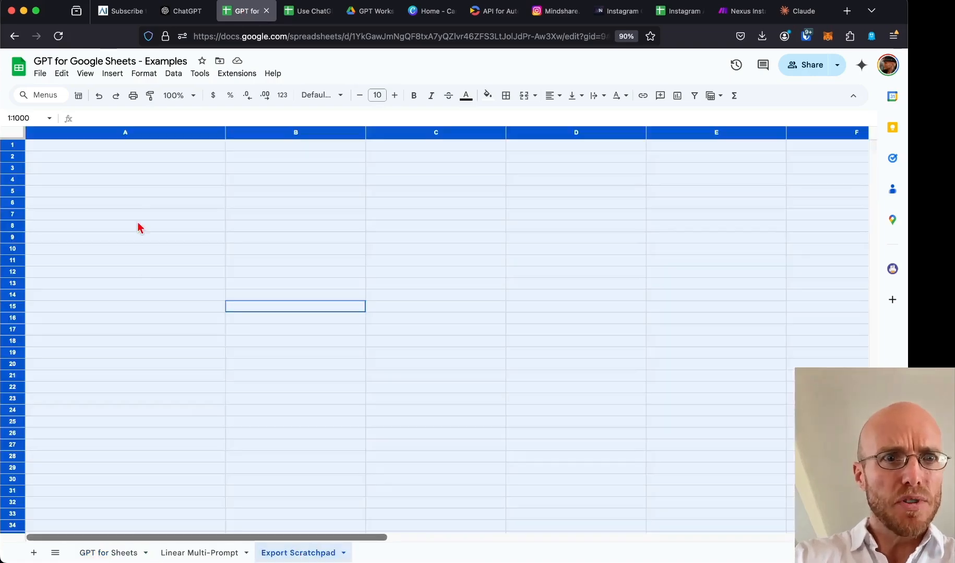
pyautogui.click(133, 147)
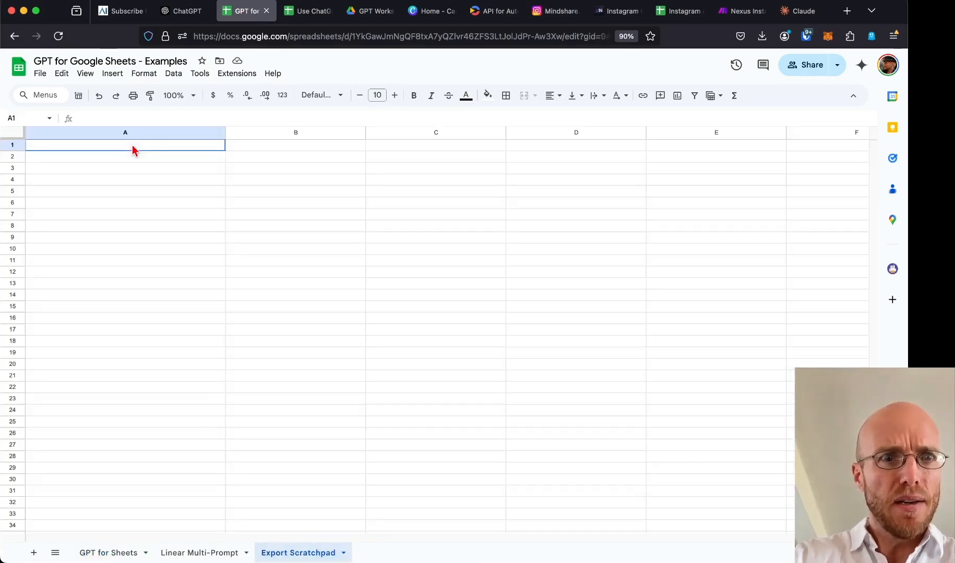
pyautogui.click(238, 145)
pyautogui.hotkey('ctrl', 'v')
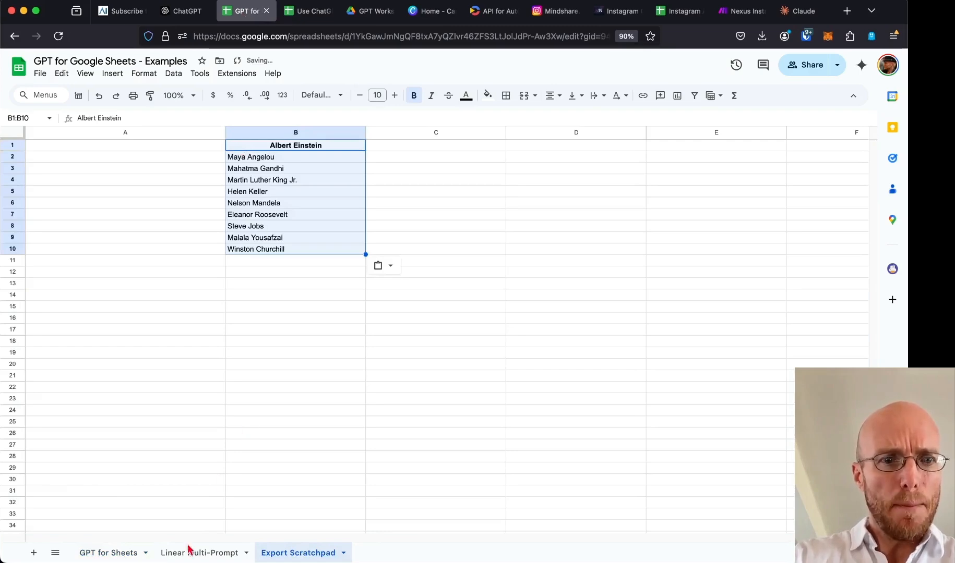
# Copy the prompt "Give me an inspiring quote by" from A12 of the GPT for Sheets sheet into A2:A5 of Export Scratchpad.
pyautogui.click(107, 553)
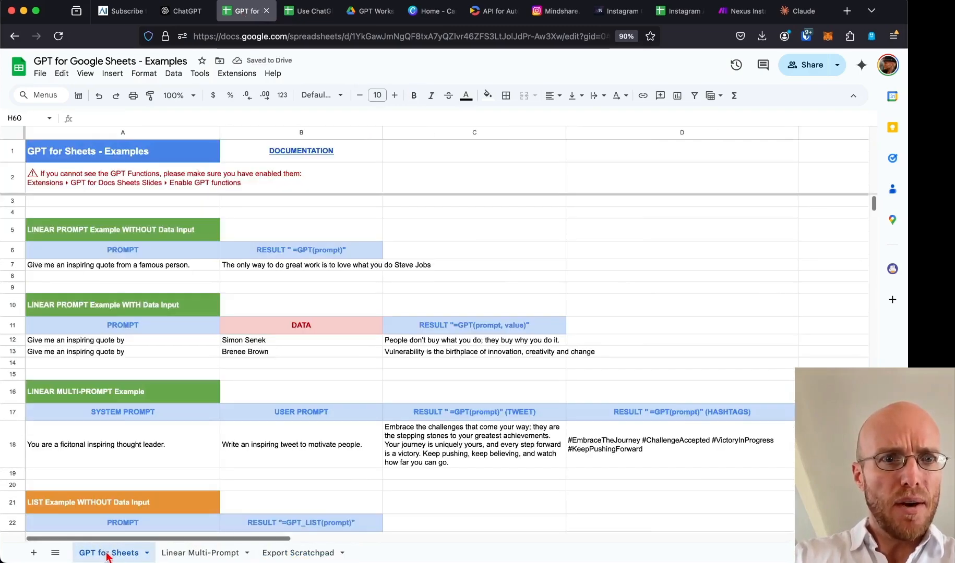
pyautogui.click(100, 342)
pyautogui.hotkey('ctrl', 'c')
pyautogui.click(304, 547)
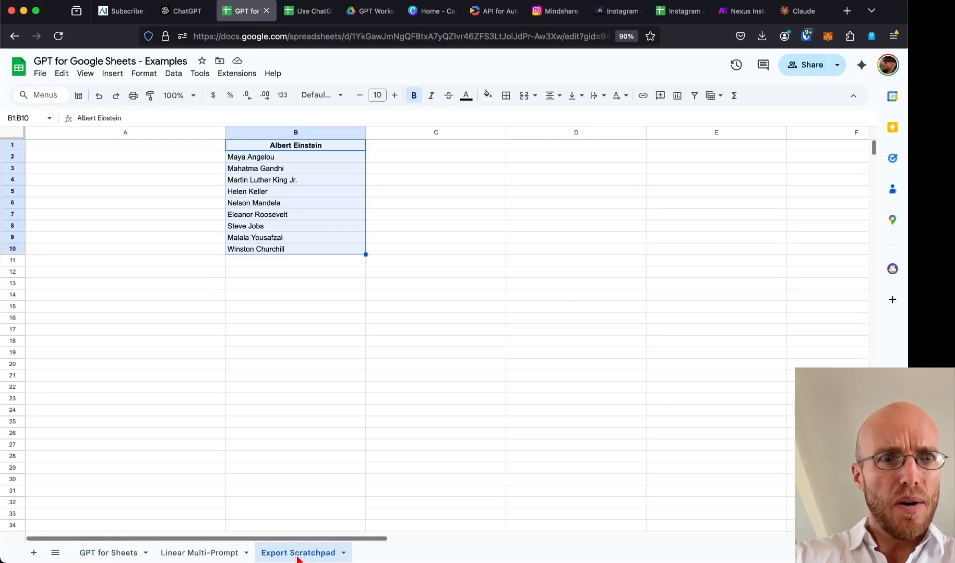
pyautogui.click(167, 159)
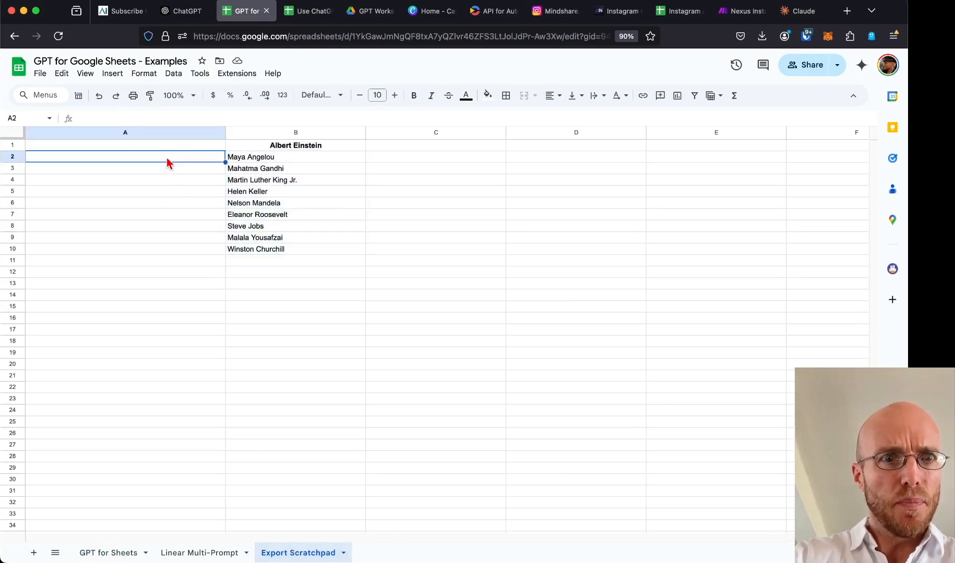
pyautogui.keyDown('shift'); pyautogui.click(167, 194); pyautogui.keyUp('shift')
pyautogui.hotkey('ctrl', 'v')
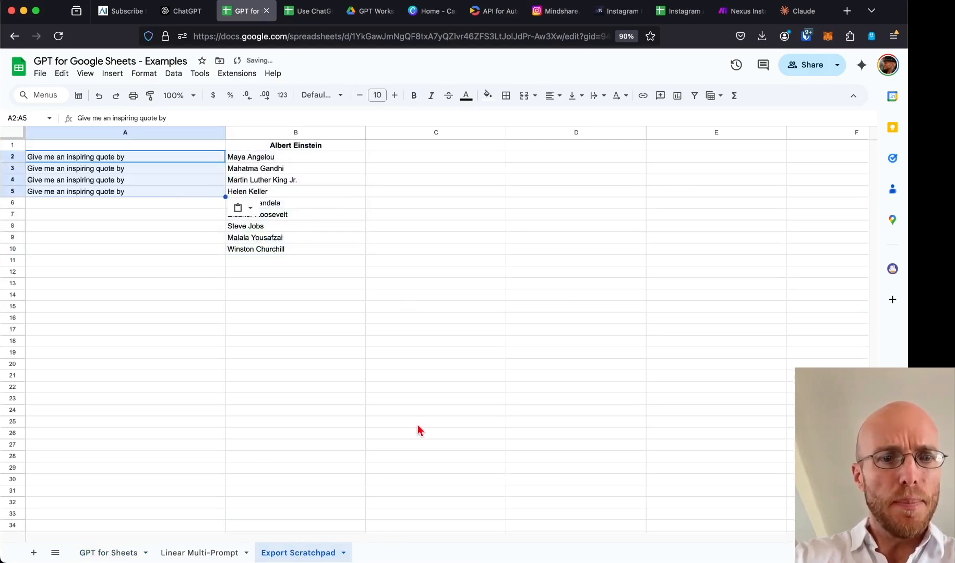
# Copy the GPT formula from C12 of the GPT for Sheets sheet into C2:C5 of Export Scratchpad.
pyautogui.click(121, 552)
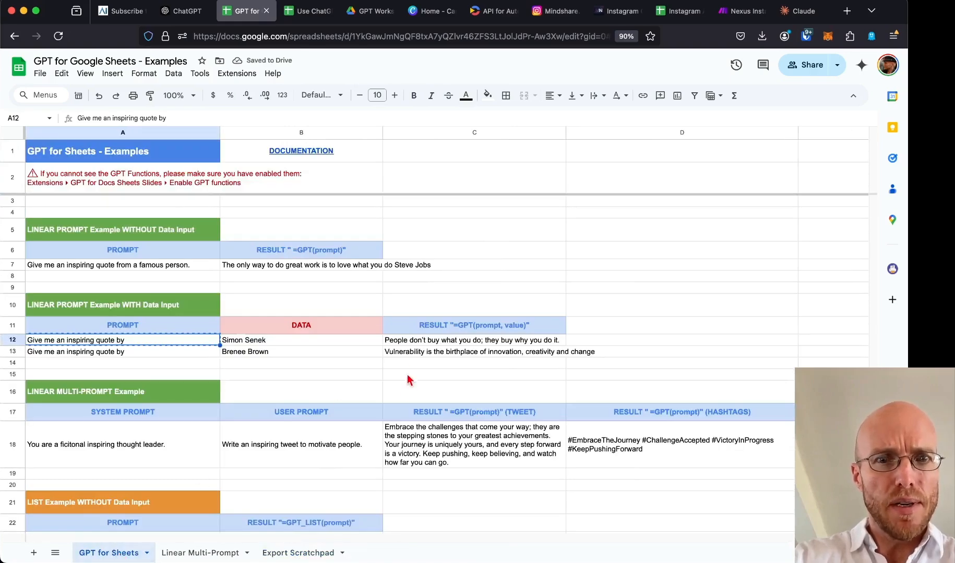
pyautogui.click(423, 344)
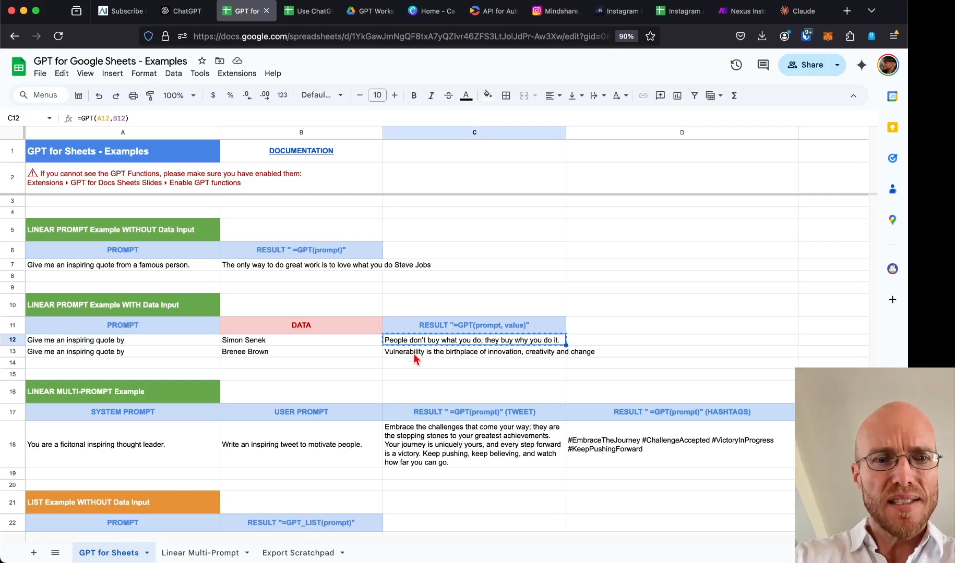
pyautogui.click(299, 556)
pyautogui.click(388, 150)
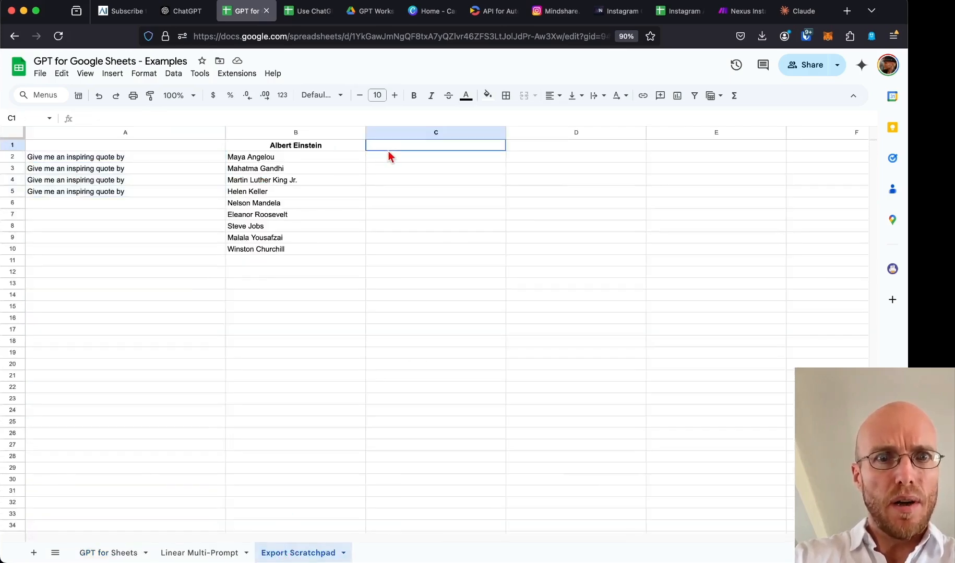
pyautogui.moveTo(386, 156); pyautogui.dragTo(386, 194)
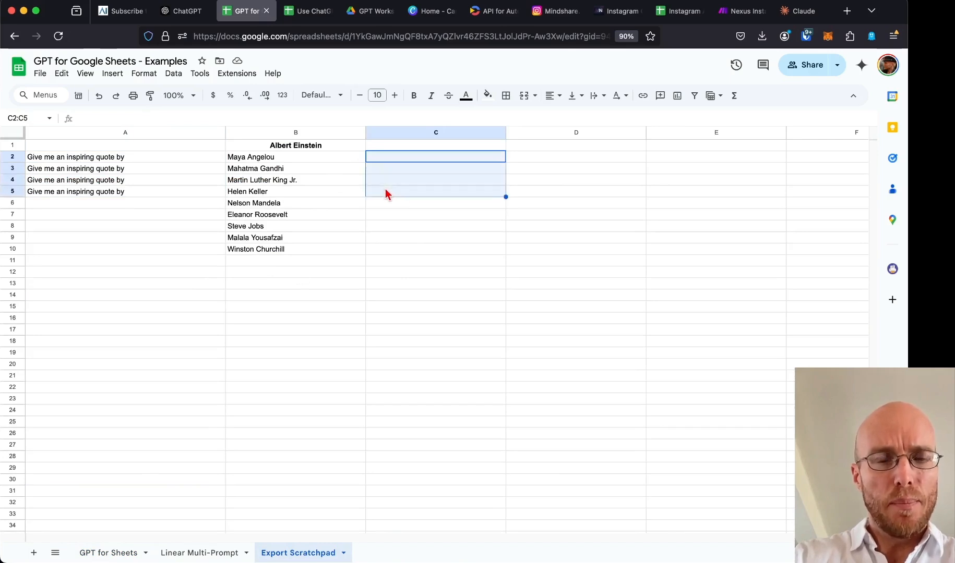
pyautogui.press('super+v')
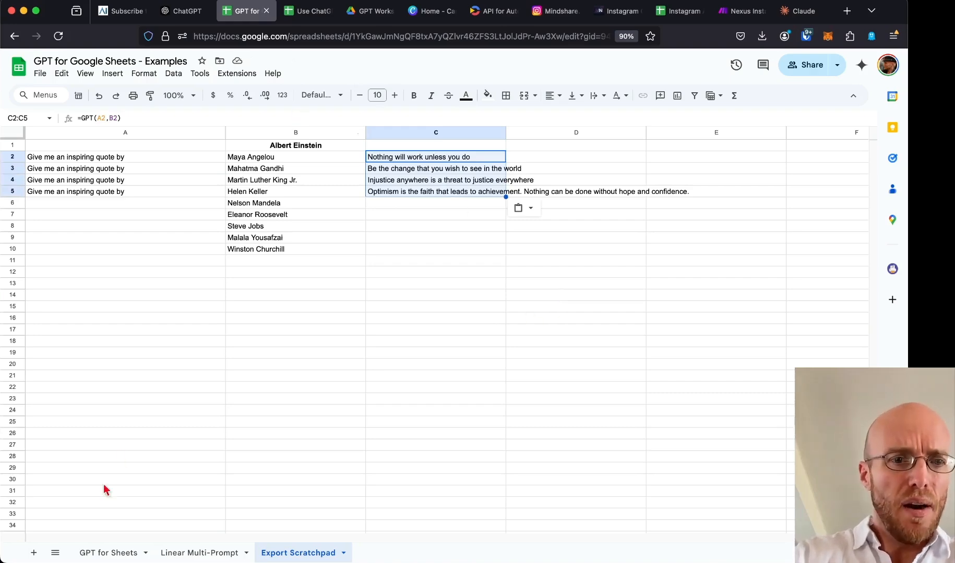
# On the GPT for Sheets sheet, inspect the prompt in A23 and the GPT_LIST formula in B23 of the list example without data input.
pyautogui.click(97, 551)
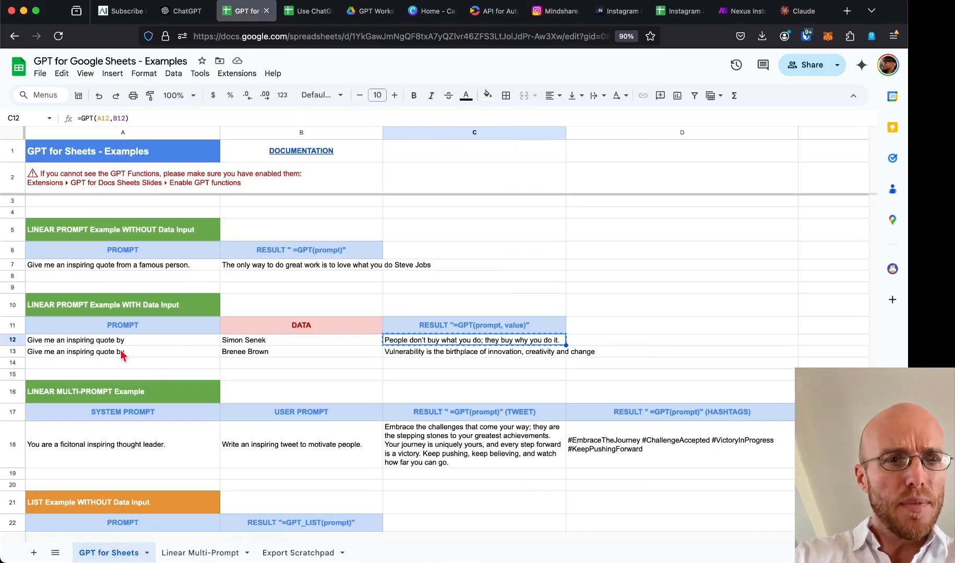
pyautogui.scroll(-2, 183, 400)
pyautogui.scroll(-4, 182, 400)
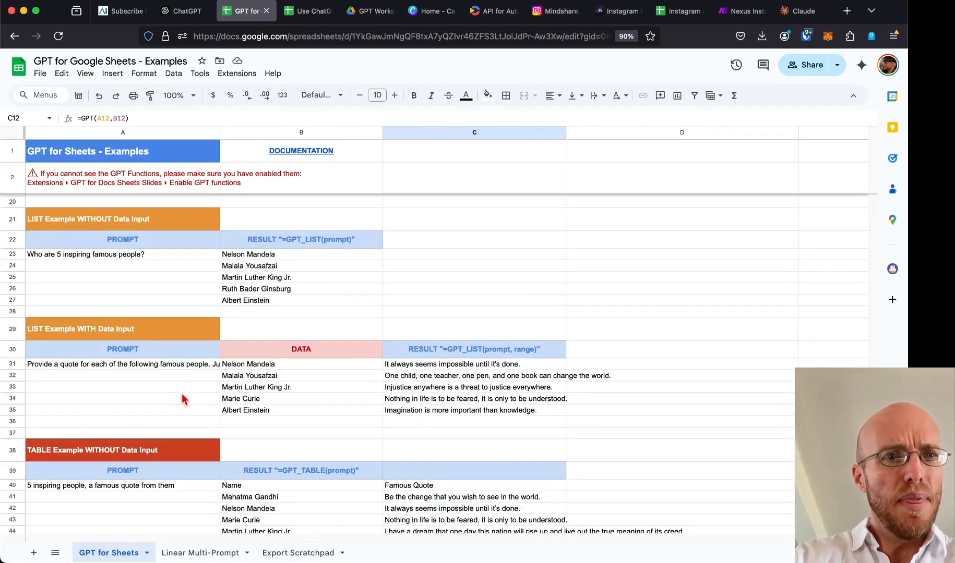
pyautogui.click(121, 261)
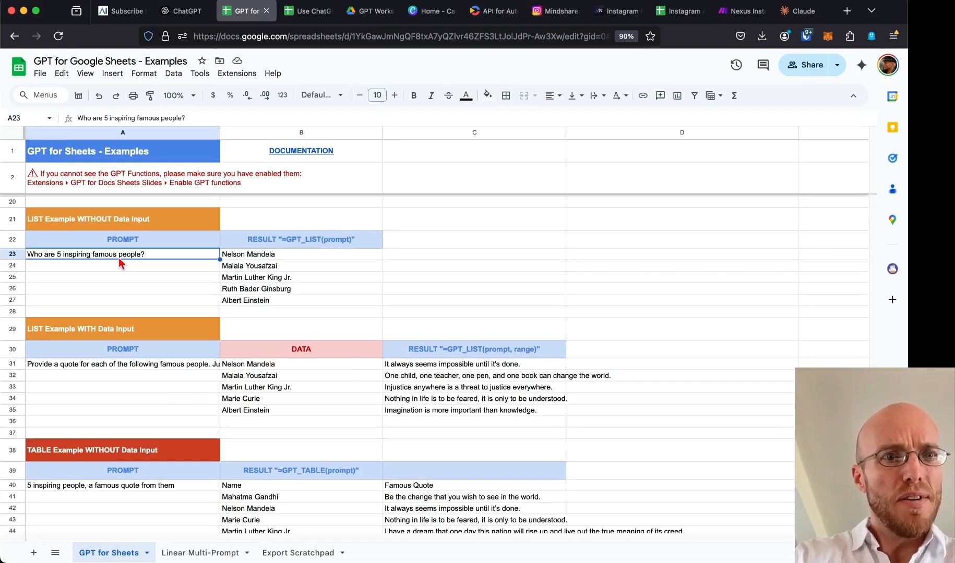
pyautogui.doubleClick(303, 254)
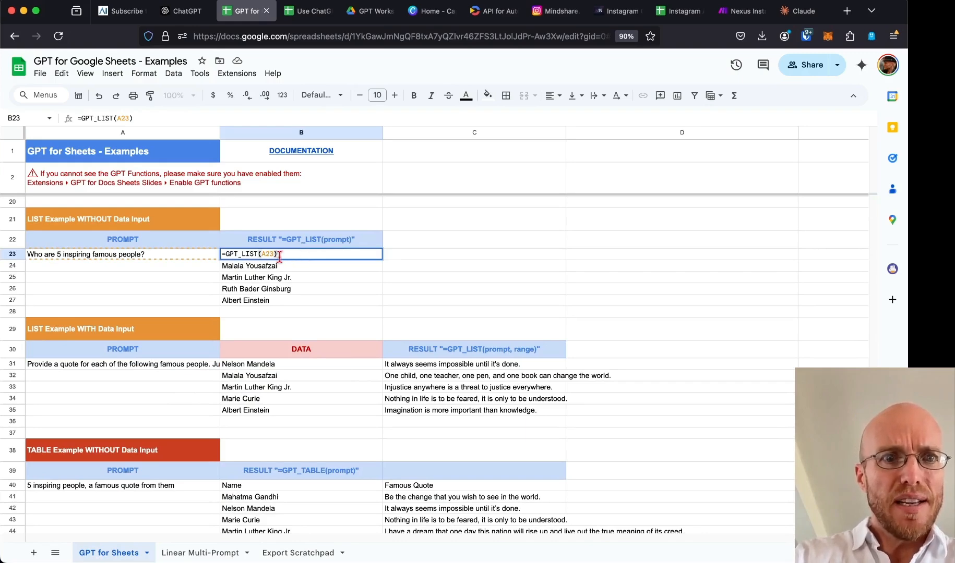
# Enter the prompt "Give me 5 famous artists" in C23, beside the list example without data input.
pyautogui.click(446, 268)
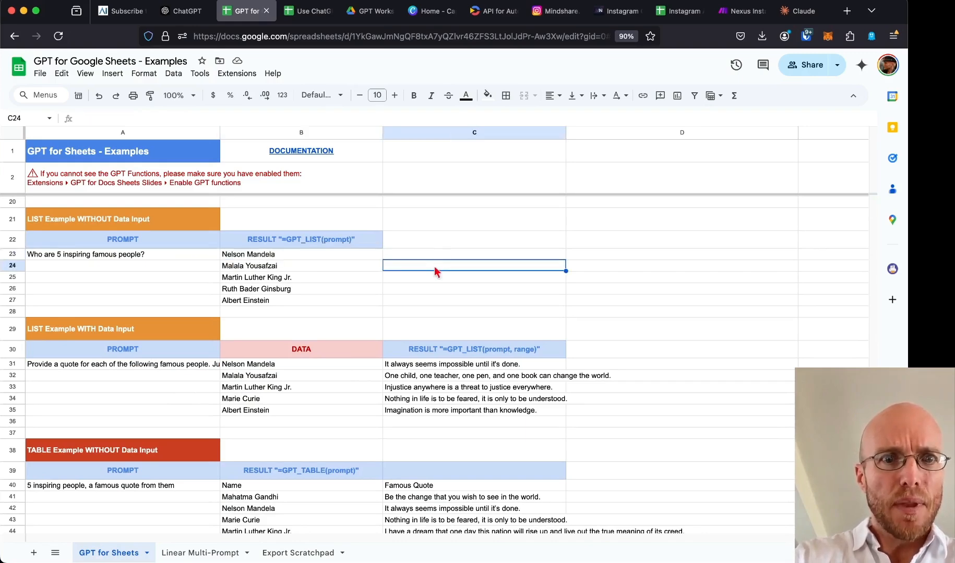
pyautogui.scroll(5, 290, 262)
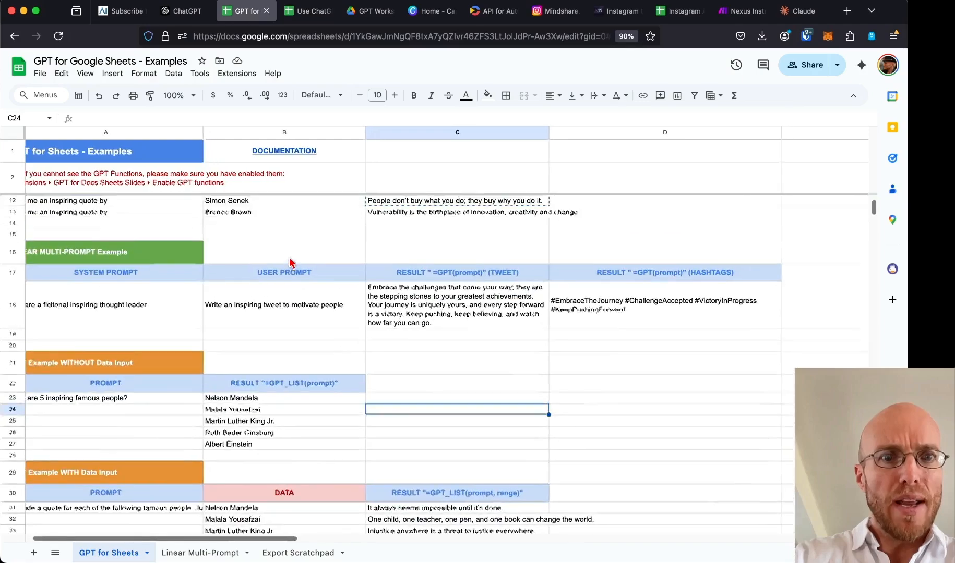
pyautogui.scroll(-5, 389, 444)
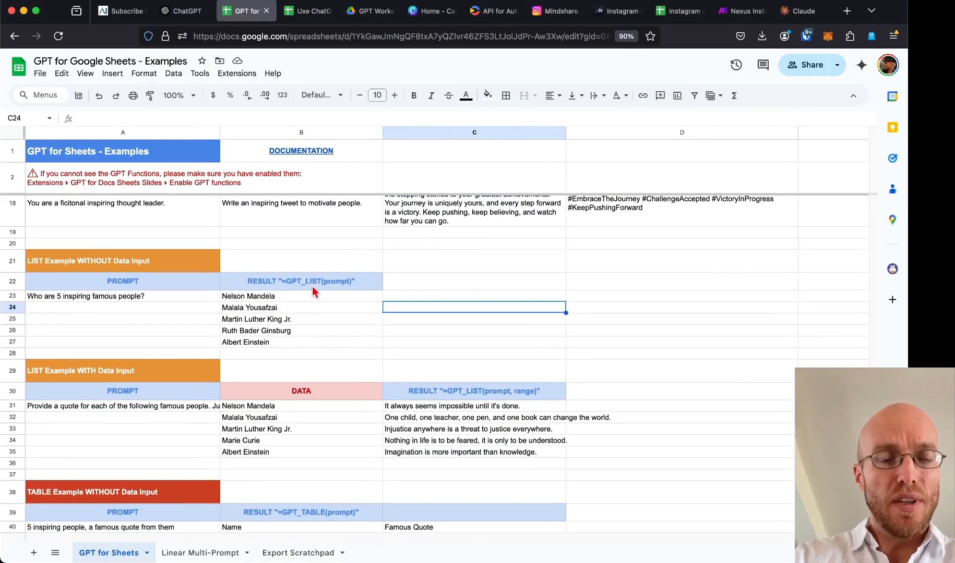
pyautogui.click(462, 294)
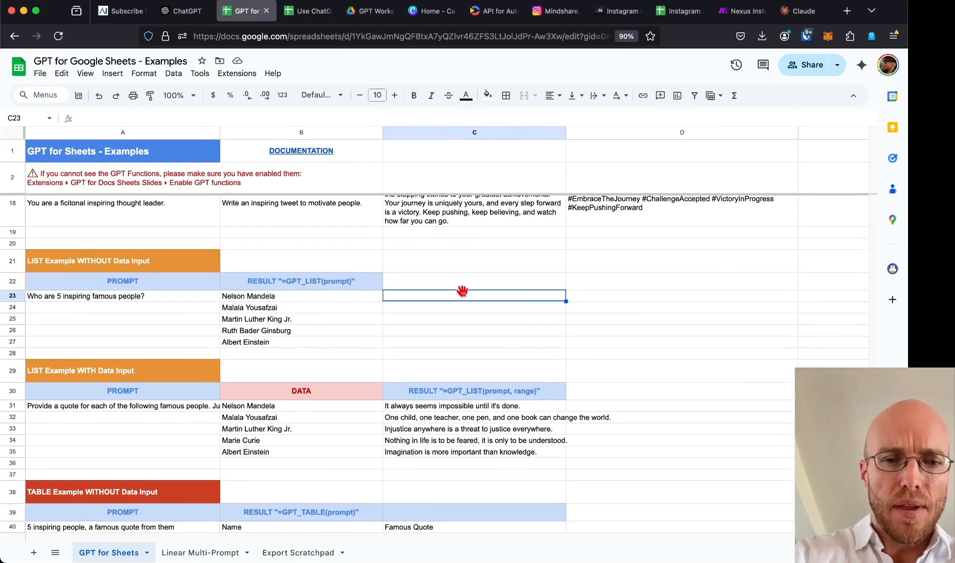
pyautogui.write('Give me ')
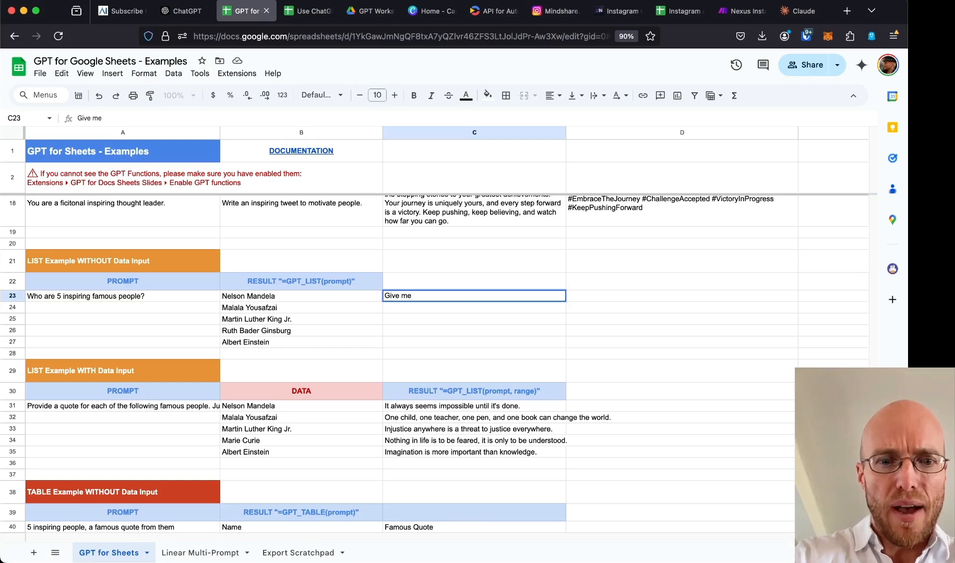
pyautogui.write('5 famous')
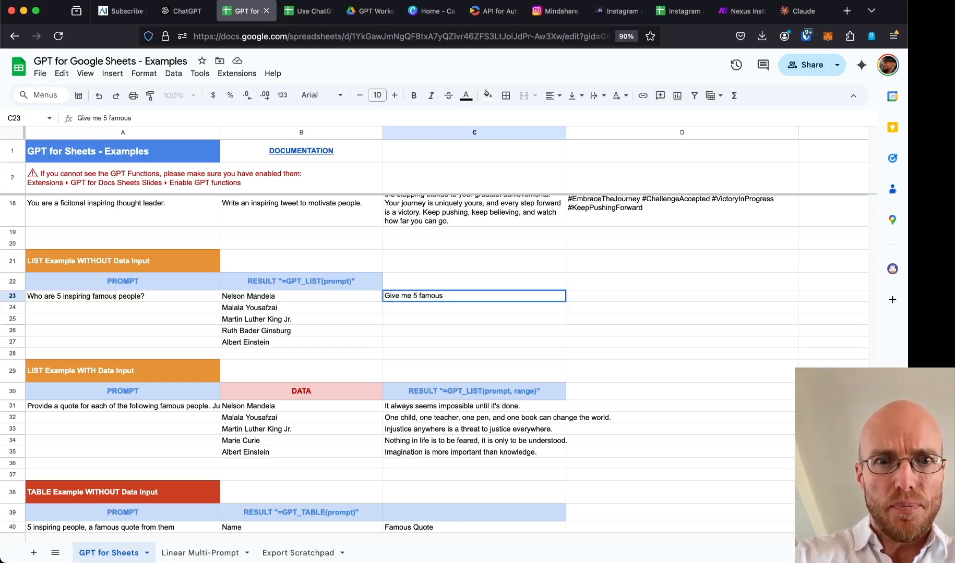
pyautogui.write(' artists')
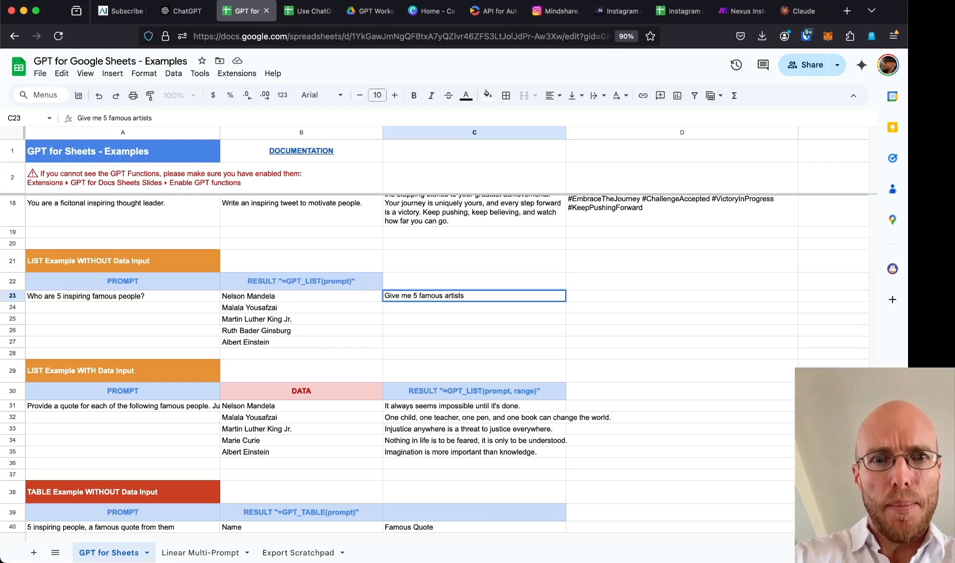
pyautogui.press('Return')
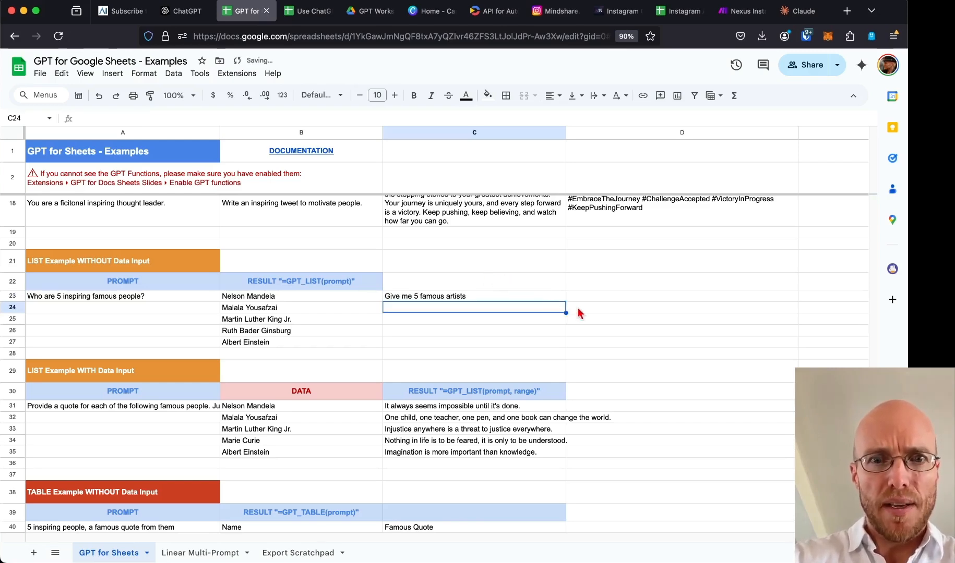
# Generate the list of artists in D23 with the formula =GPT_LIST(C23), modelled on the formula in B23.
pyautogui.doubleClick(330, 297)
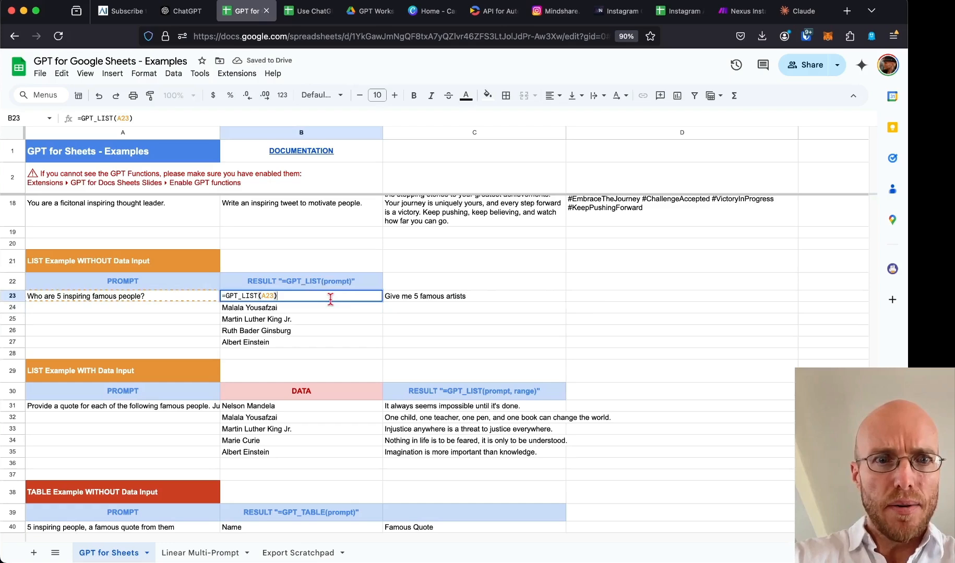
pyautogui.click(595, 303)
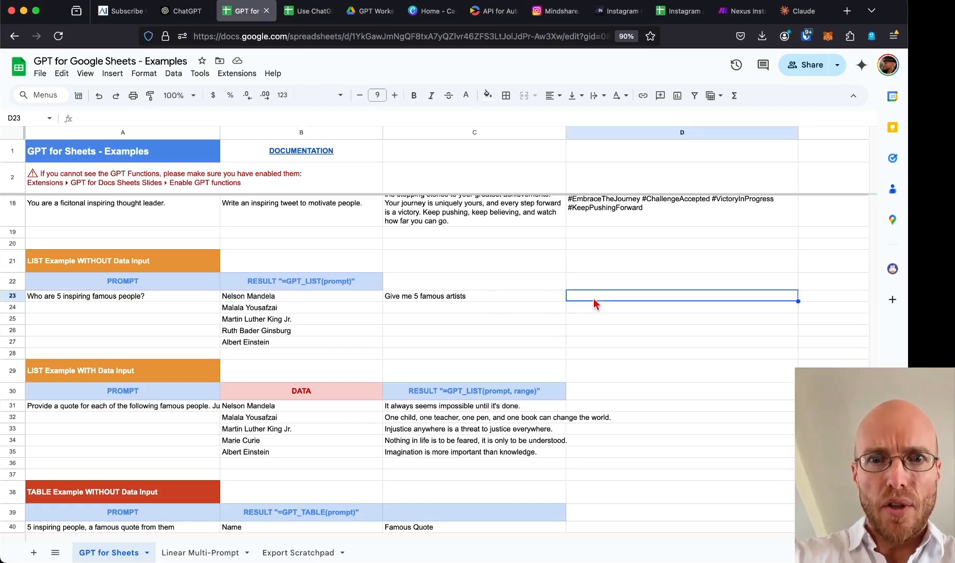
pyautogui.write('=gpt')
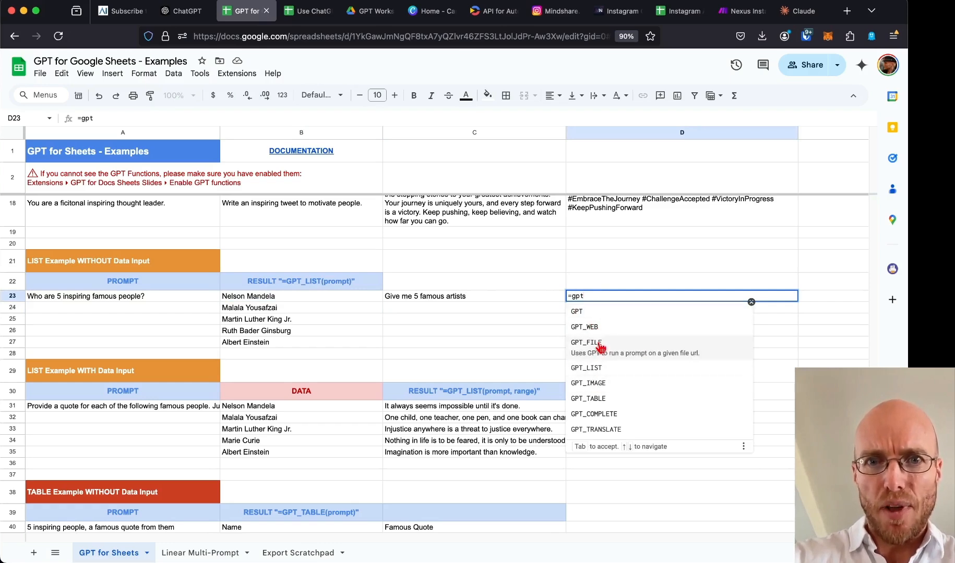
pyautogui.click(630, 364)
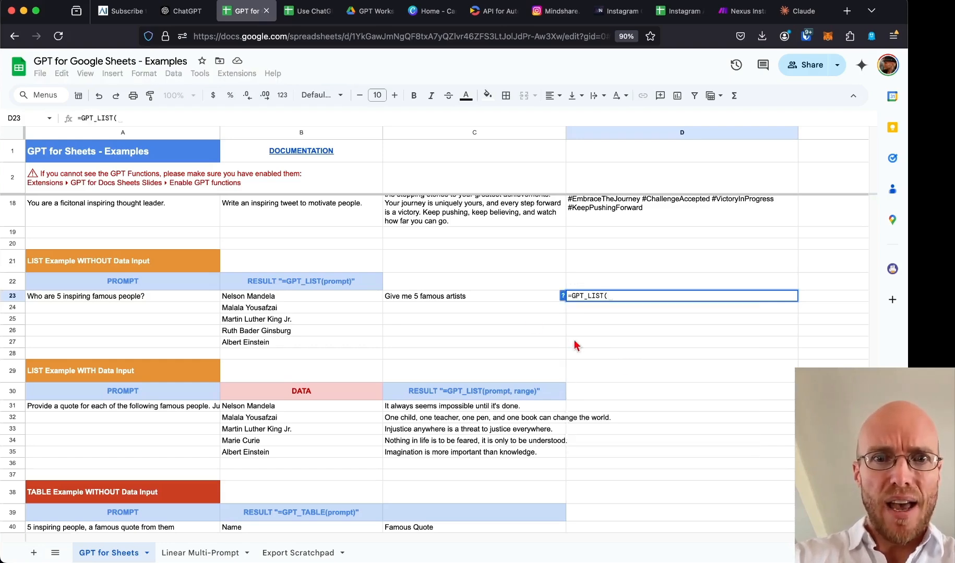
pyautogui.click(491, 303)
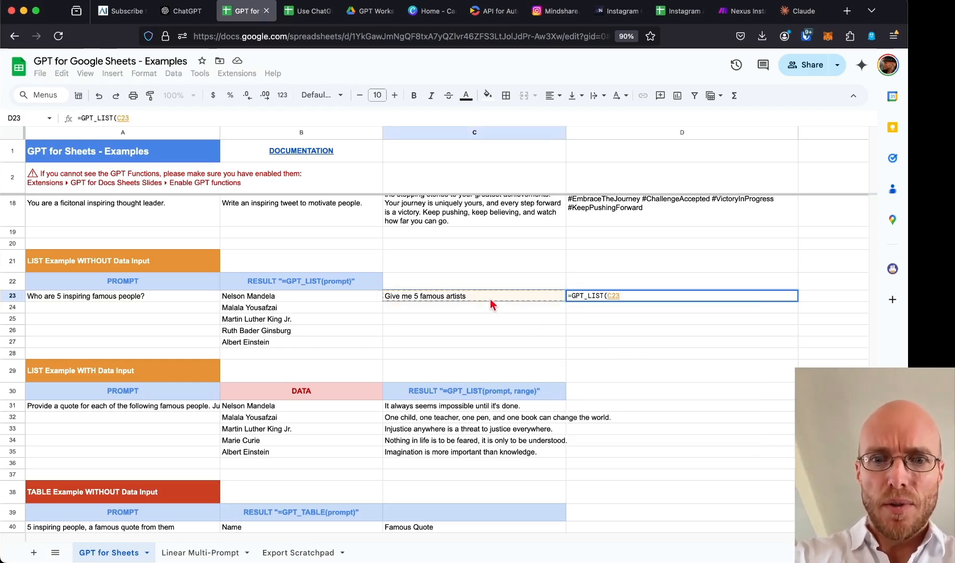
pyautogui.write(')')
pyautogui.press('Return')
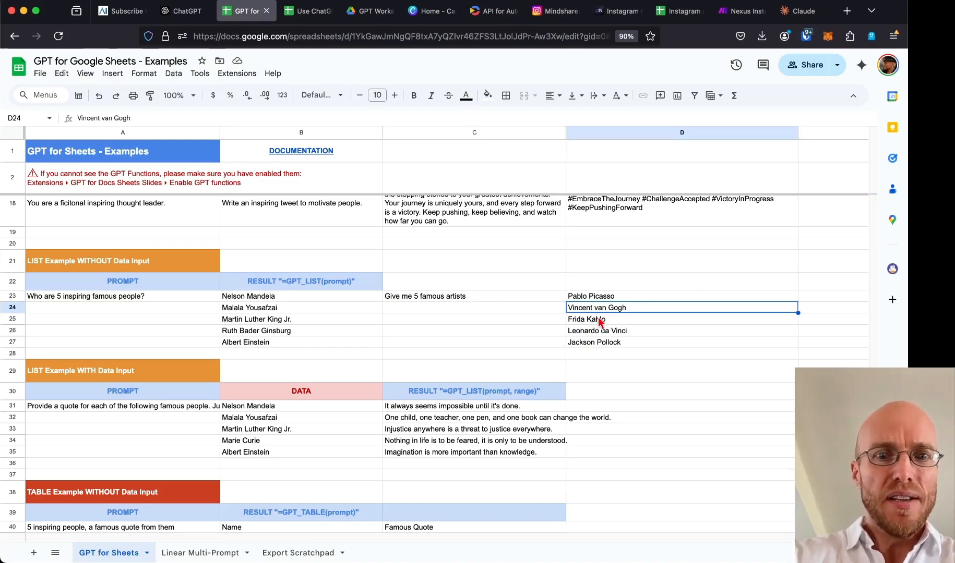
# Inspect the GPT_LIST formula in C31 of the list example with data input and widen column C to fit the quotes.
pyautogui.scroll(-3, 601, 323)
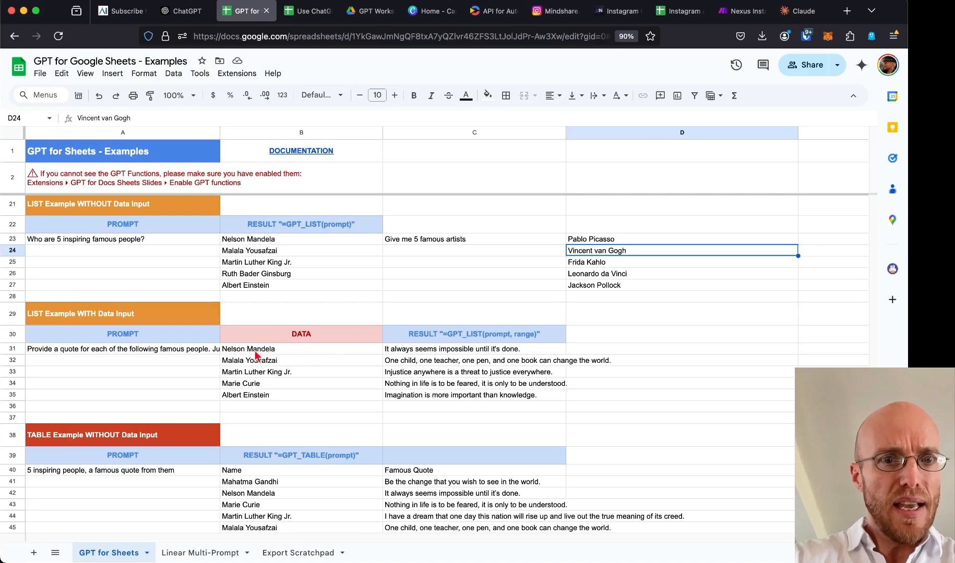
pyautogui.moveTo(615, 239); pyautogui.dragTo(618, 292)
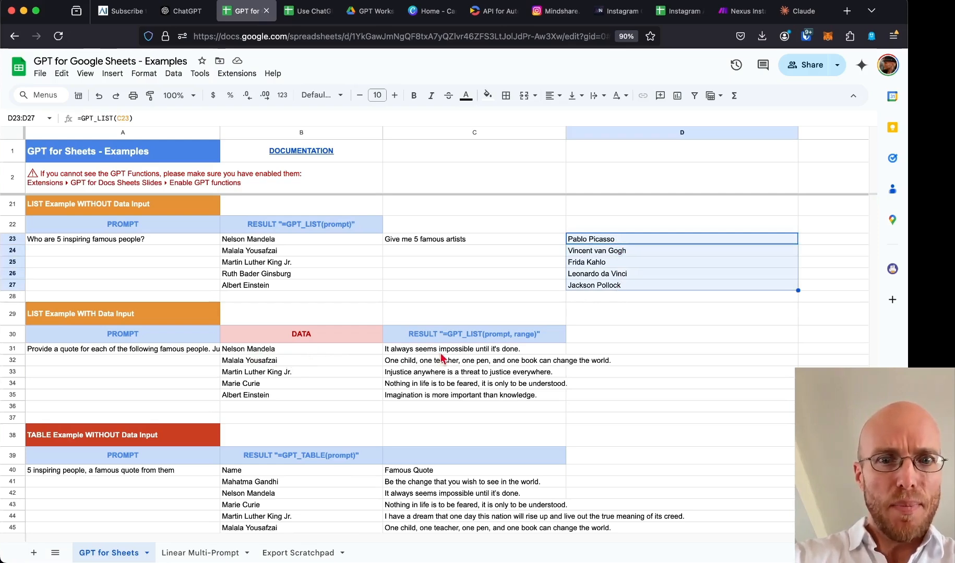
pyautogui.doubleClick(409, 350)
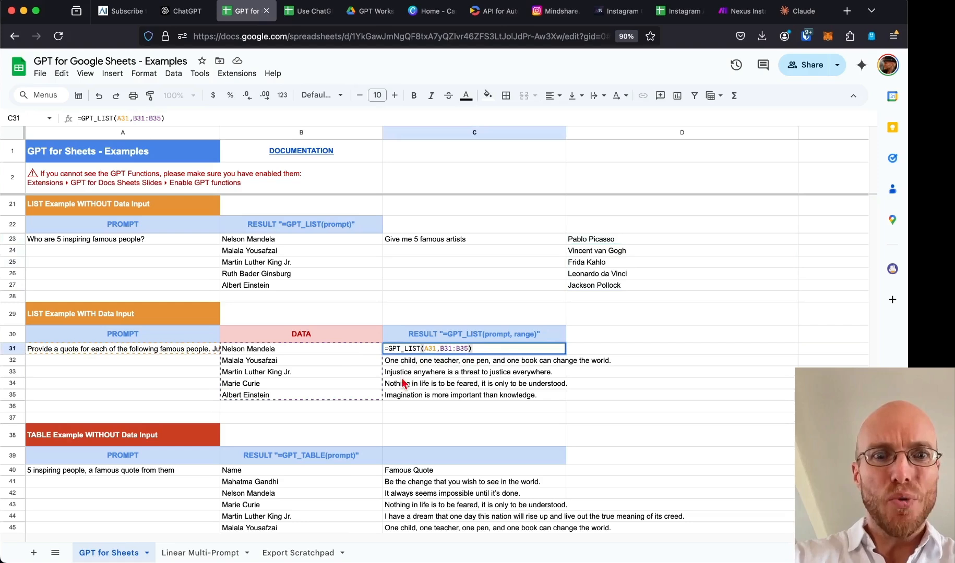
pyautogui.click(609, 365)
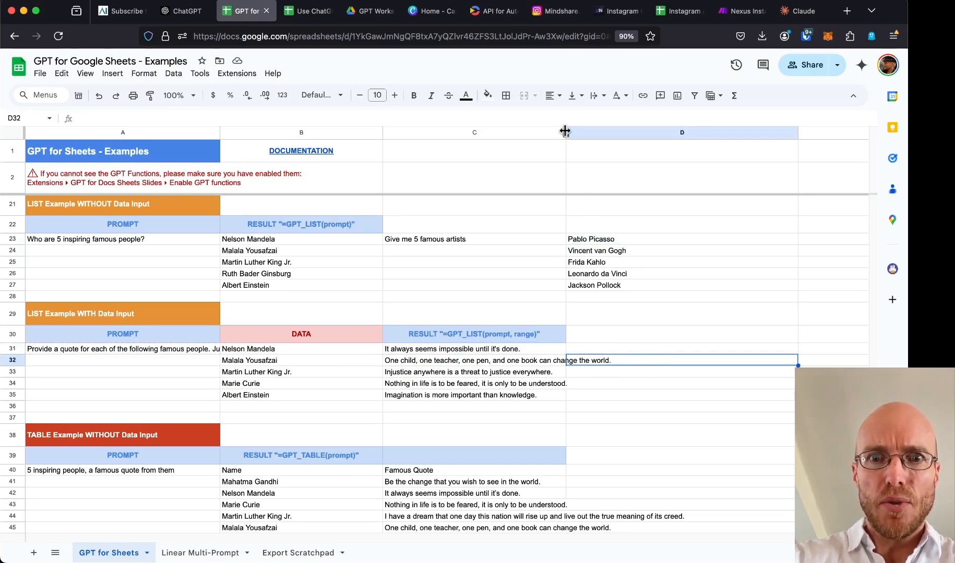
pyautogui.moveTo(566, 132); pyautogui.dragTo(617, 135)
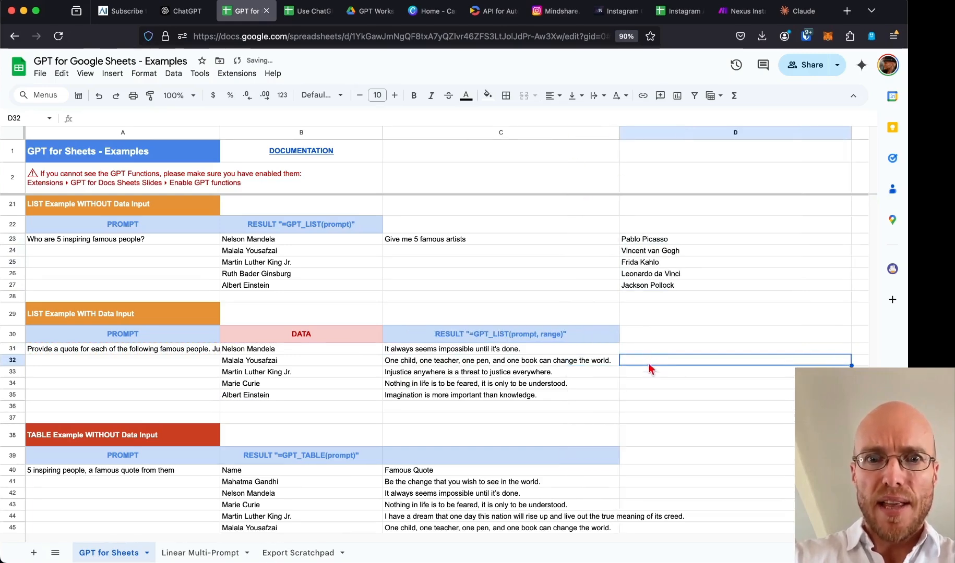
# Enter the prompt "Provide the date of birth of the following people" in D31.
pyautogui.click(654, 349)
pyautogui.hscroll(1, 655, 354)
pyautogui.hscroll(-1, 655, 349)
pyautogui.scroll(1, 654, 347)
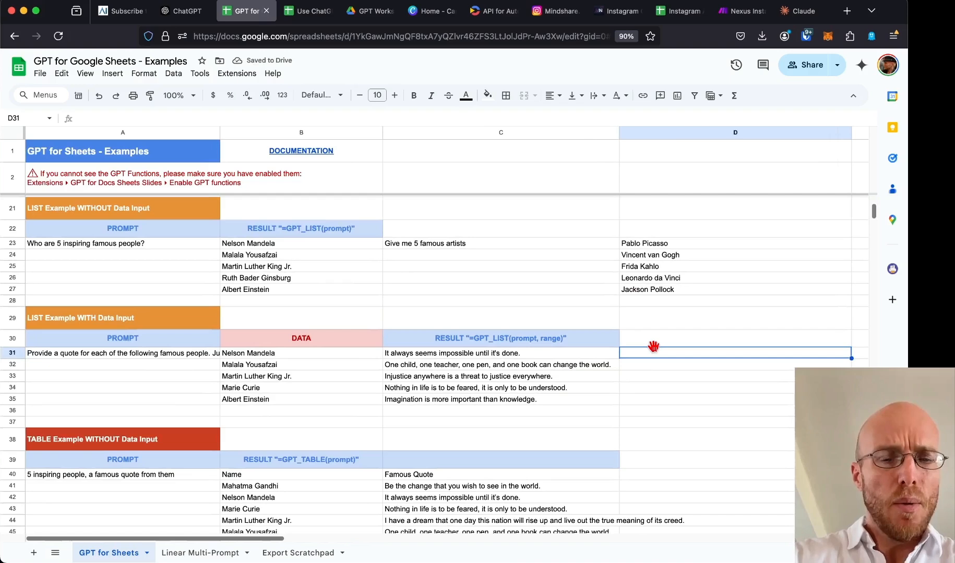
pyautogui.write('Provi')
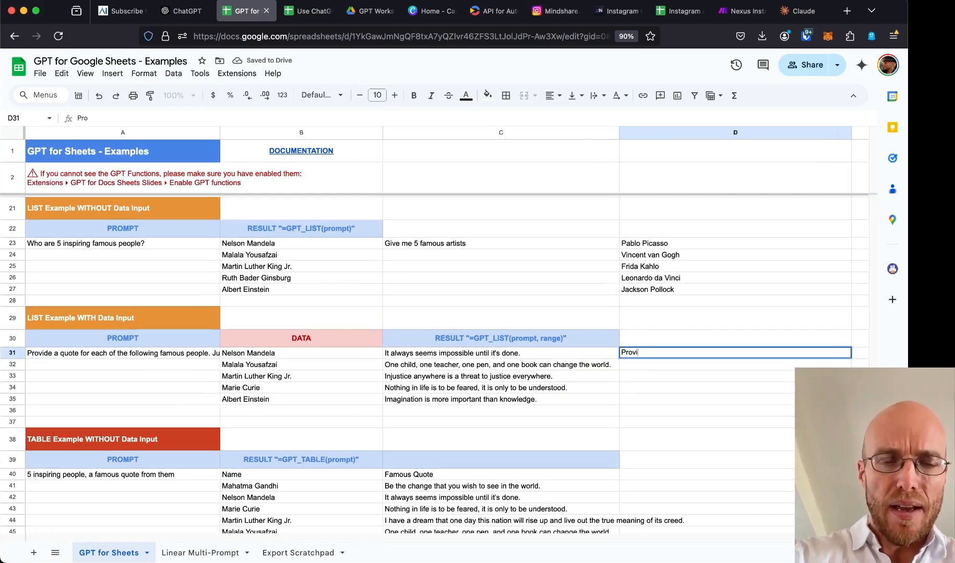
pyautogui.write('de the da')
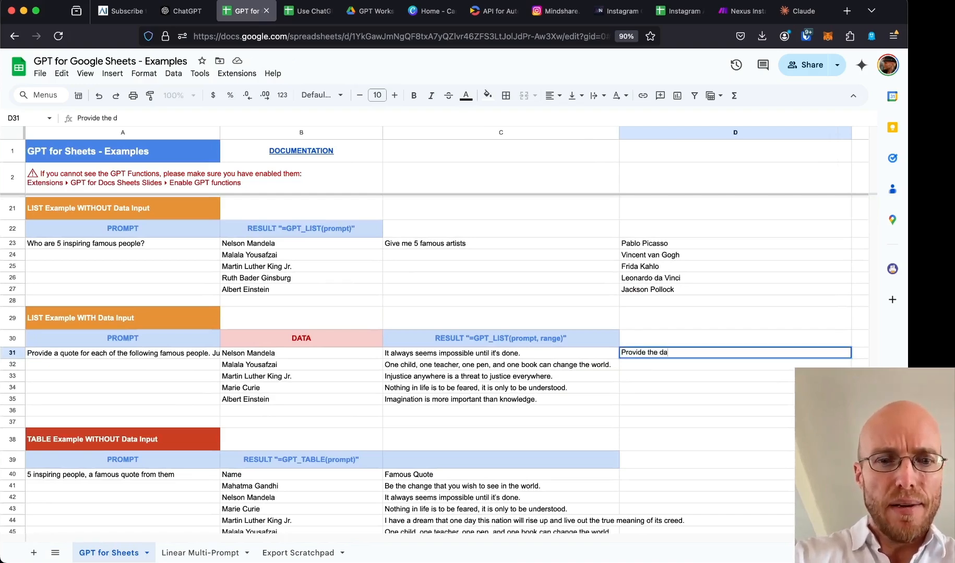
pyautogui.write('te of birth of')
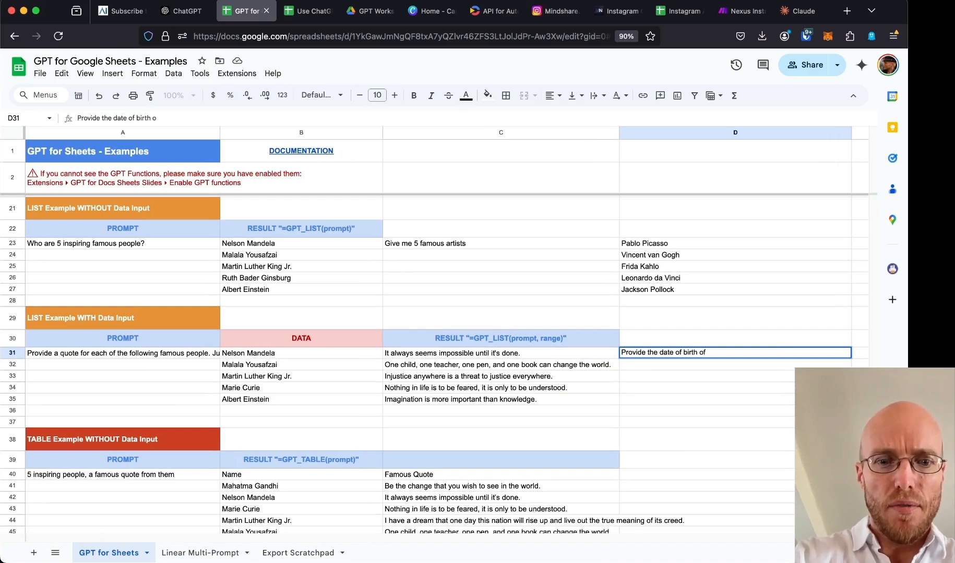
pyautogui.write(' the follo')
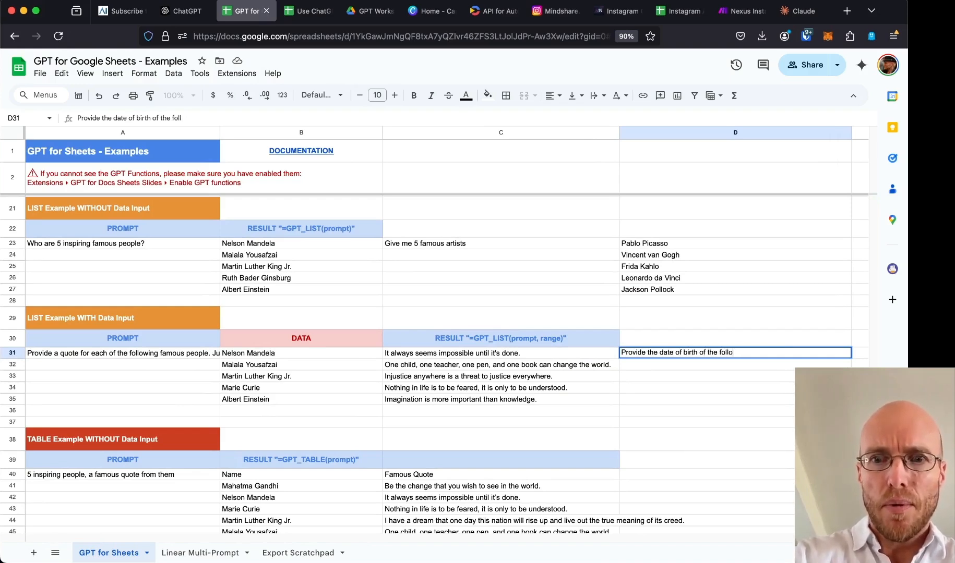
pyautogui.write('wing people')
pyautogui.press('Return')
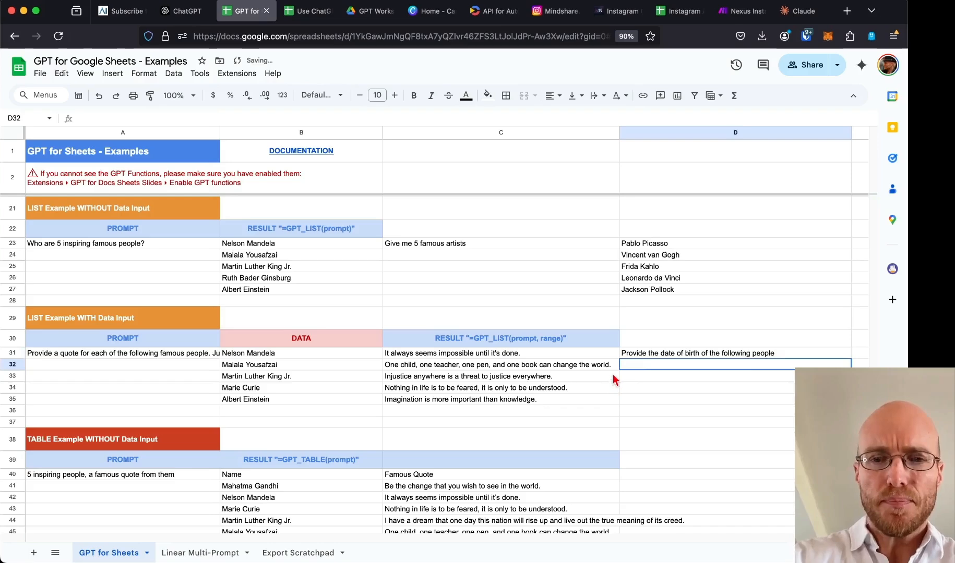
# Copy the generated artist names from D23:D27 into E31:E35 as values only.
pyautogui.hscroll(5, 612, 375)
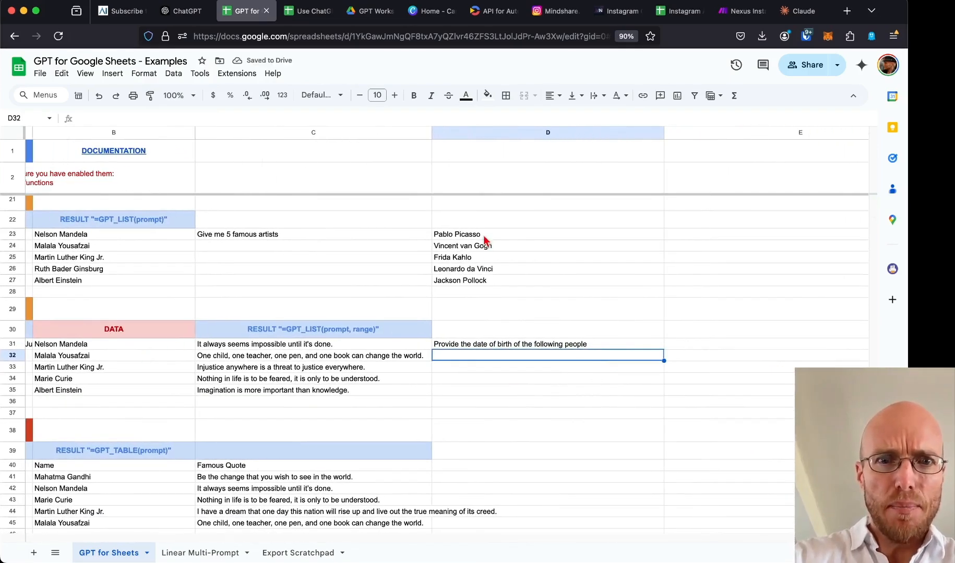
pyautogui.moveTo(485, 239); pyautogui.dragTo(481, 284)
pyautogui.hotkey('ctrl', 'c')
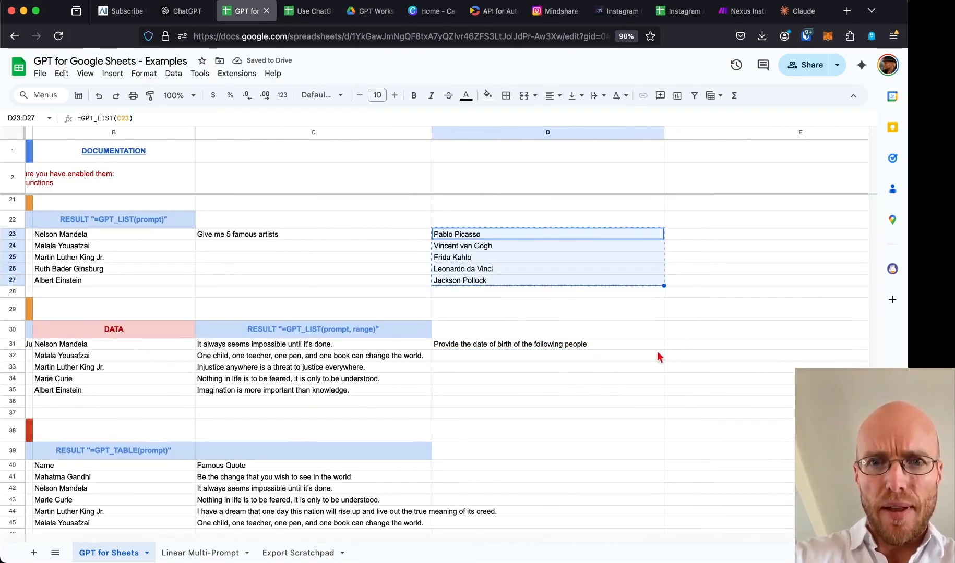
pyautogui.click(680, 345)
pyautogui.hotkey('ctrl', 'shift', 'v')
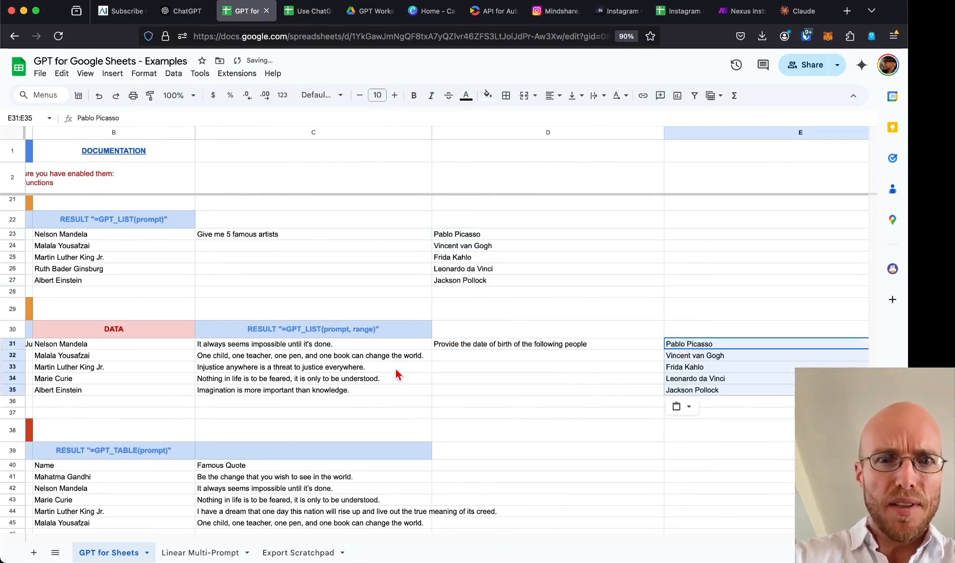
# Clear the GPT_LIST quote results in C31:C35 of the list example with data input.
pyautogui.hscroll(-5, 395, 373)
pyautogui.moveTo(415, 353); pyautogui.dragTo(418, 400)
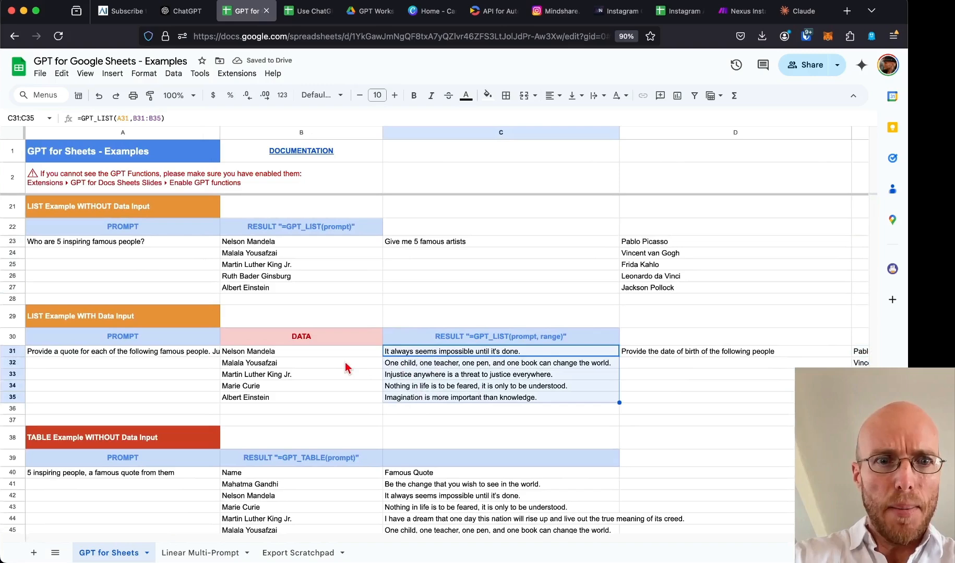
pyautogui.press('Delete')
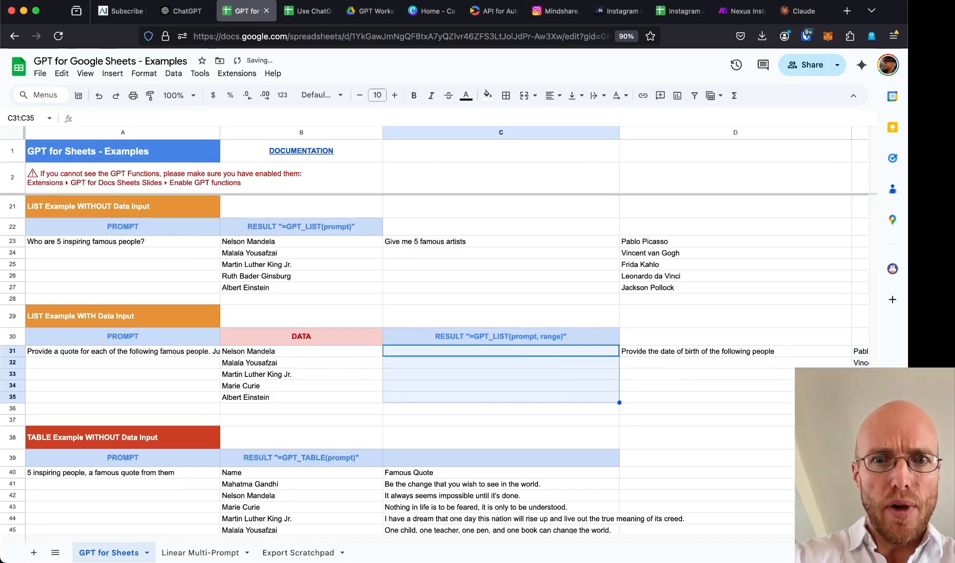
# Copy the date-of-birth prompt and artist names from D31:E35 over the example's prompt and data cells in A31:B35.
pyautogui.hscroll(2, 697, 354)
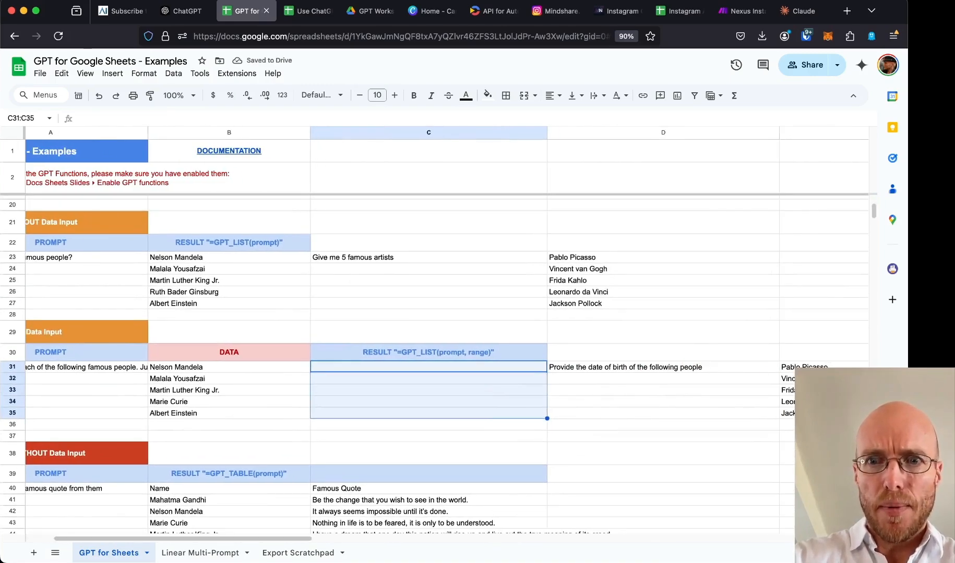
pyautogui.moveTo(819, 414); pyautogui.dragTo(683, 369)
pyautogui.hotkey('ctrl', 'c')
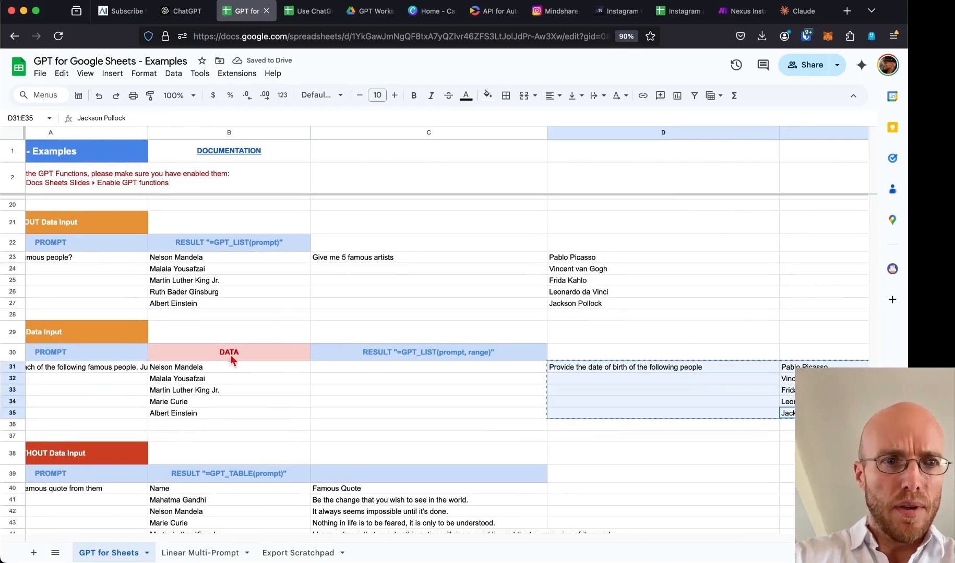
pyautogui.click(120, 373)
pyautogui.hotkey('ctrl', 'v')
pyautogui.hscroll(-2, 320, 403)
pyautogui.scroll(-1, 320, 403)
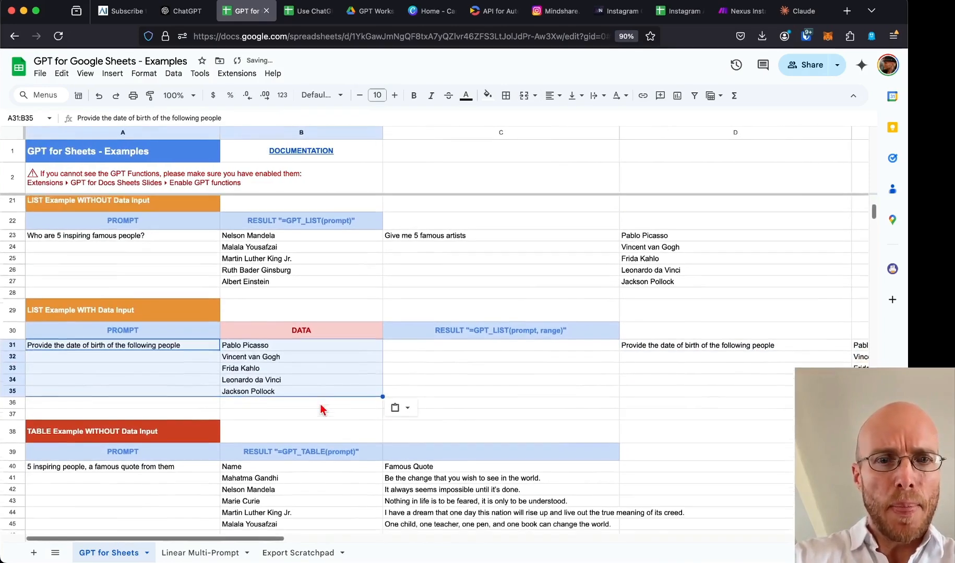
# Enter the formula =GPT_LIST(A31,B31:B35) in C31 to generate the artists' dates of birth.
pyautogui.click(414, 342)
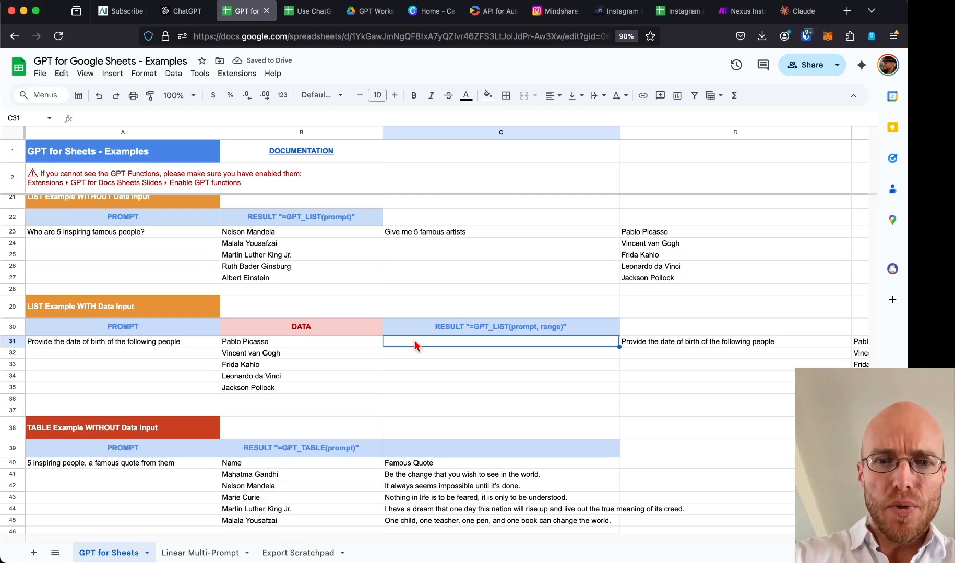
pyautogui.write('=')
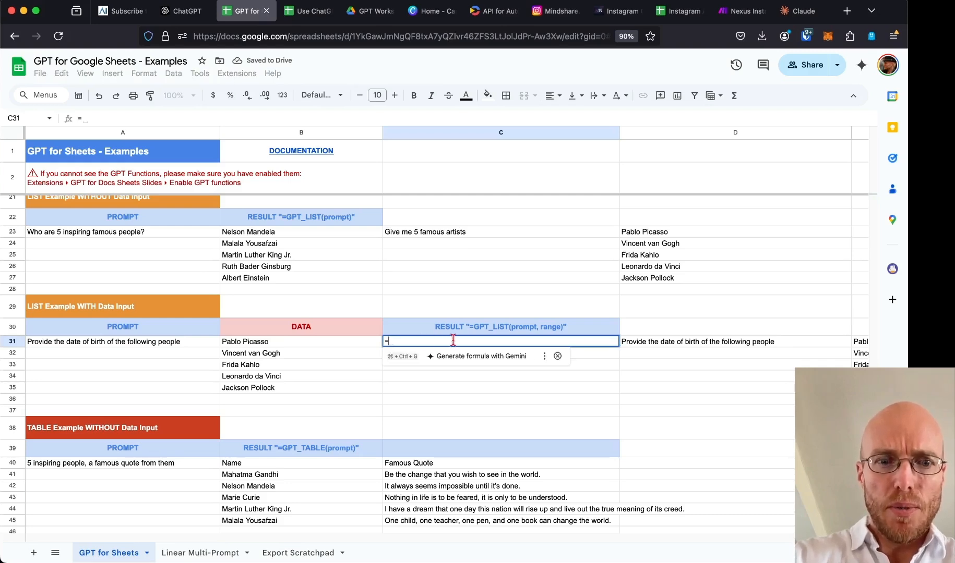
pyautogui.write('gpt')
pyautogui.click(443, 416)
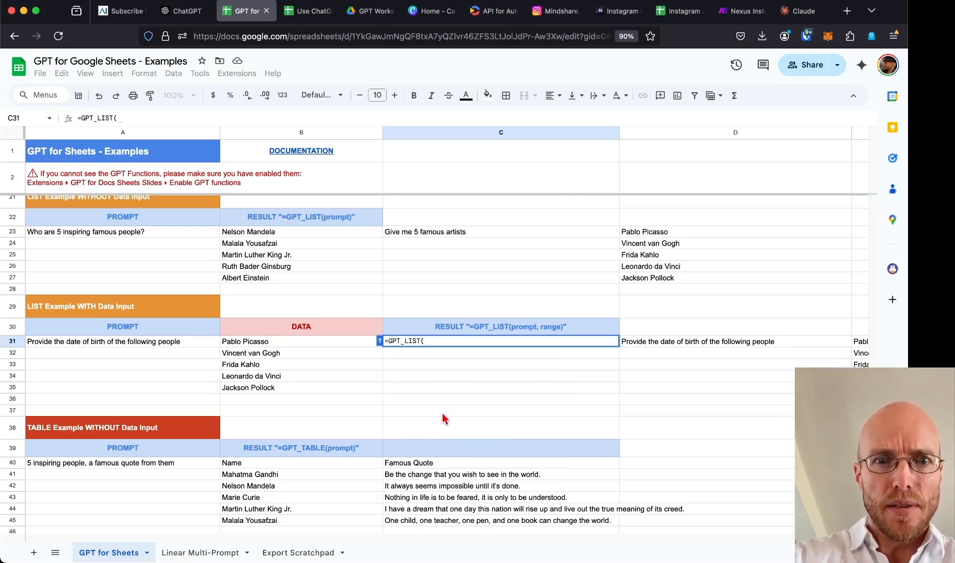
pyautogui.click(181, 343)
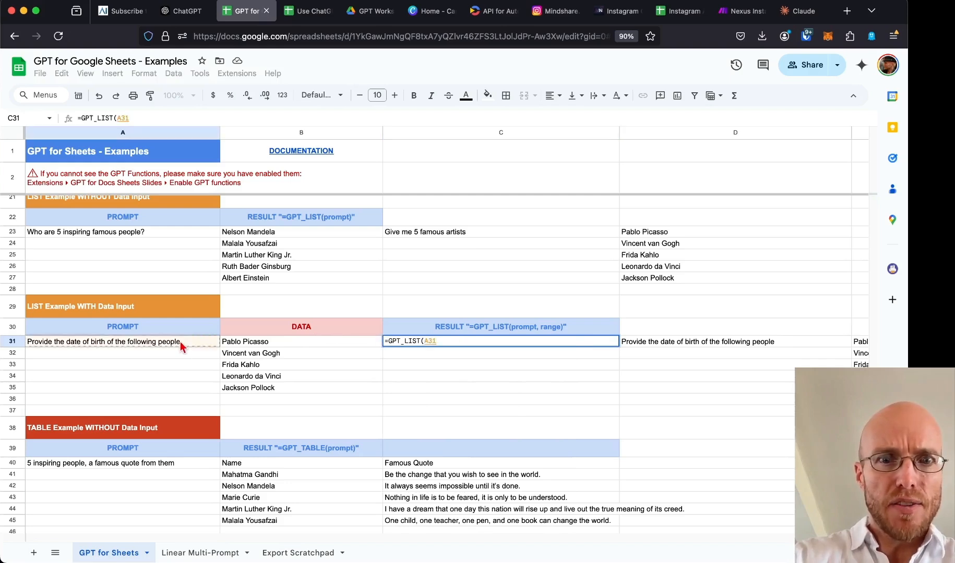
pyautogui.write(',')
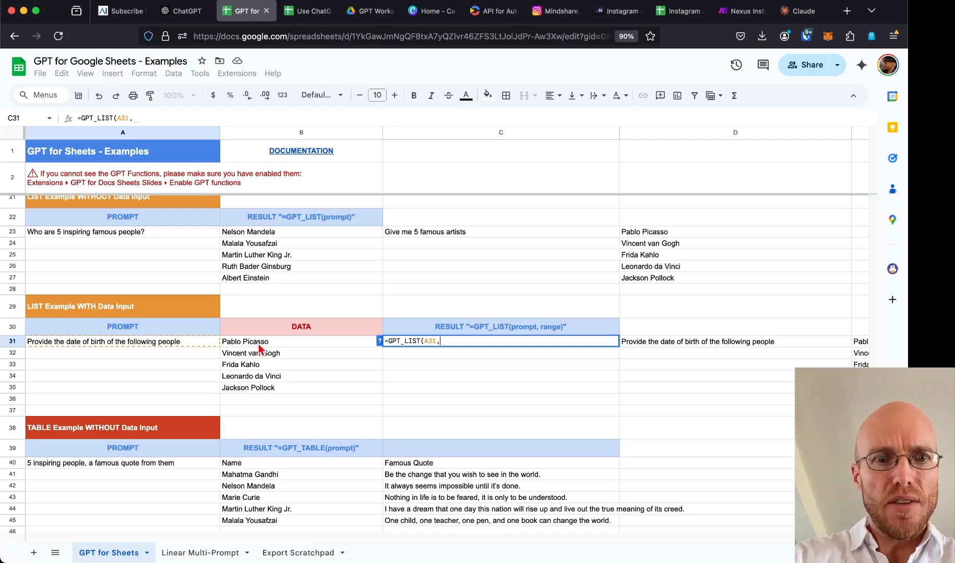
pyautogui.moveTo(258, 344); pyautogui.dragTo(261, 392)
pyautogui.write(')')
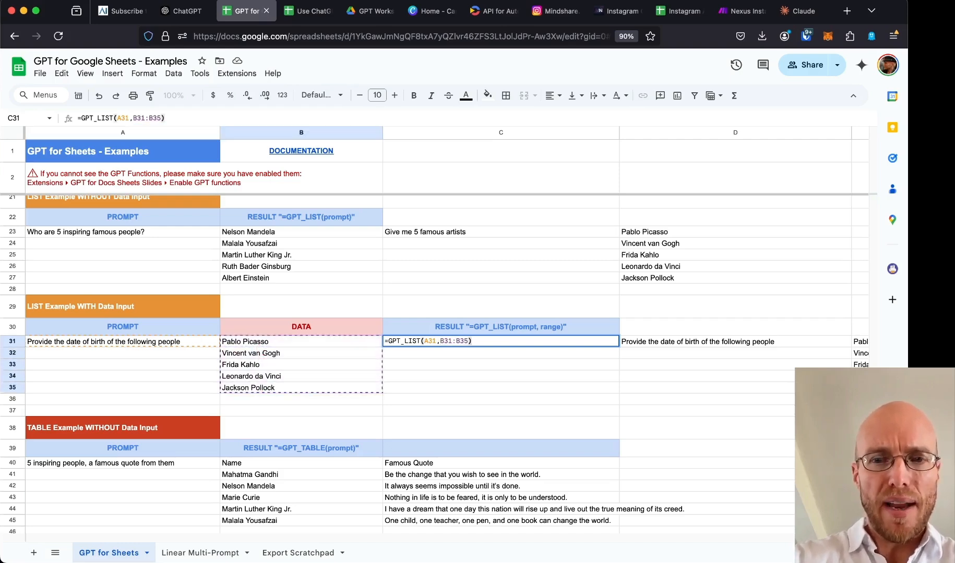
pyautogui.press('Return')
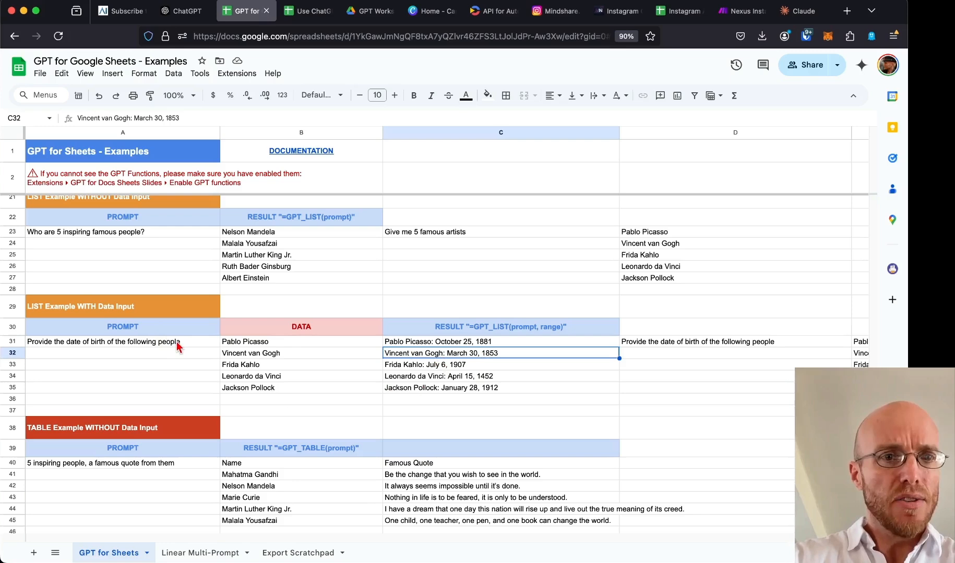
# Extend the prompt in A31 with the sentence "Give me just the date with no other context.".
pyautogui.click(151, 343)
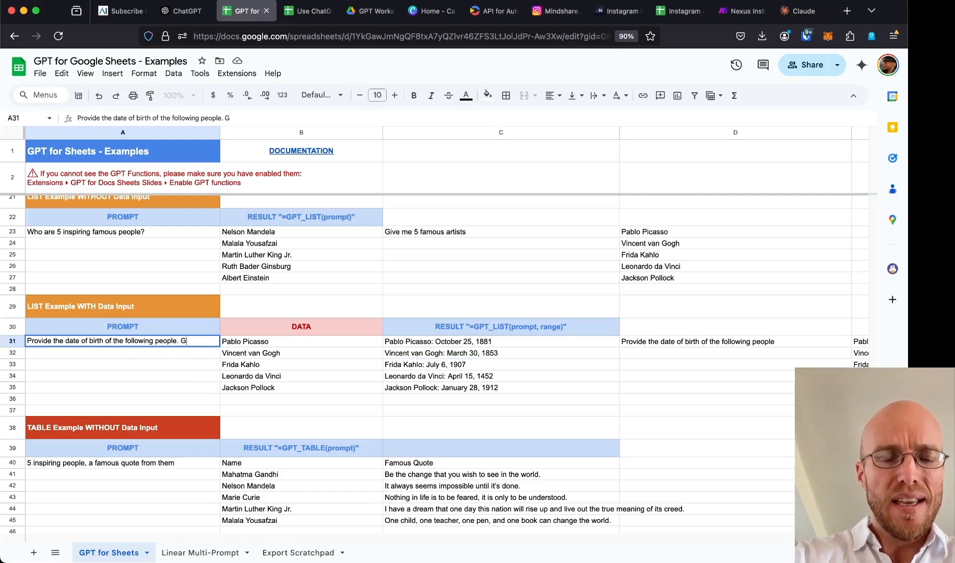
pyautogui.write('ive me the ')
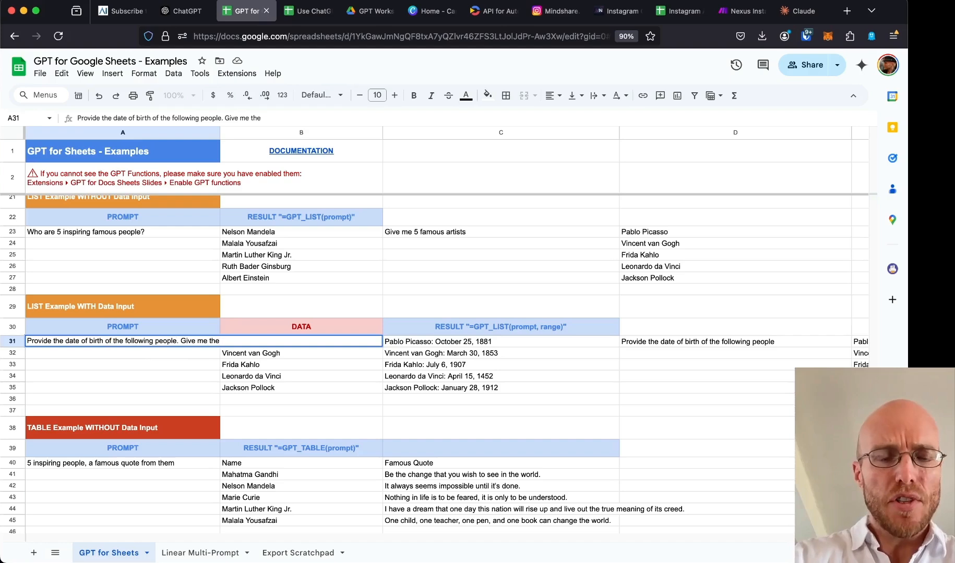
pyautogui.press('BackSpace')
pyautogui.press('BackSpace')
pyautogui.press('BackSpace')
pyautogui.press('BackSpace')
pyautogui.write('just th')
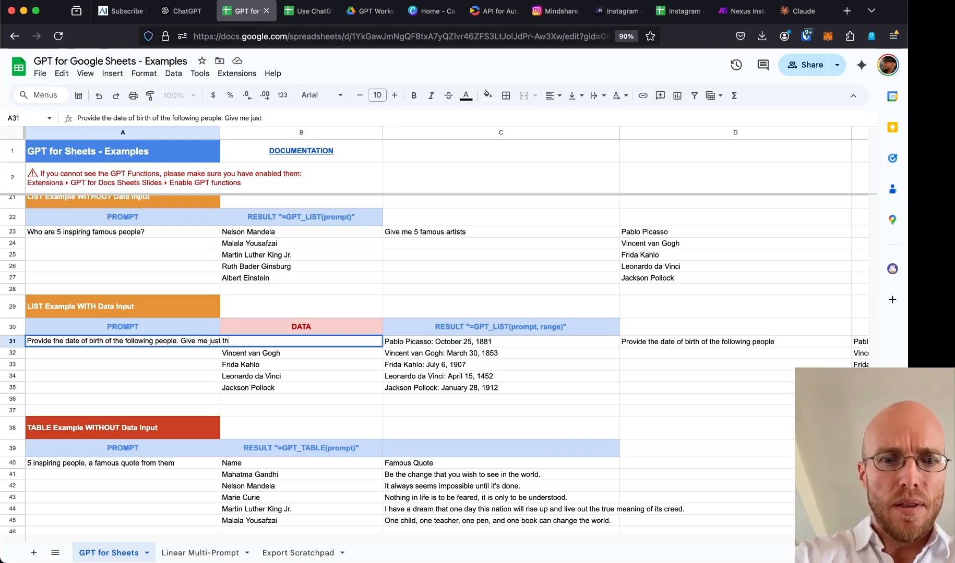
pyautogui.write('e date with ')
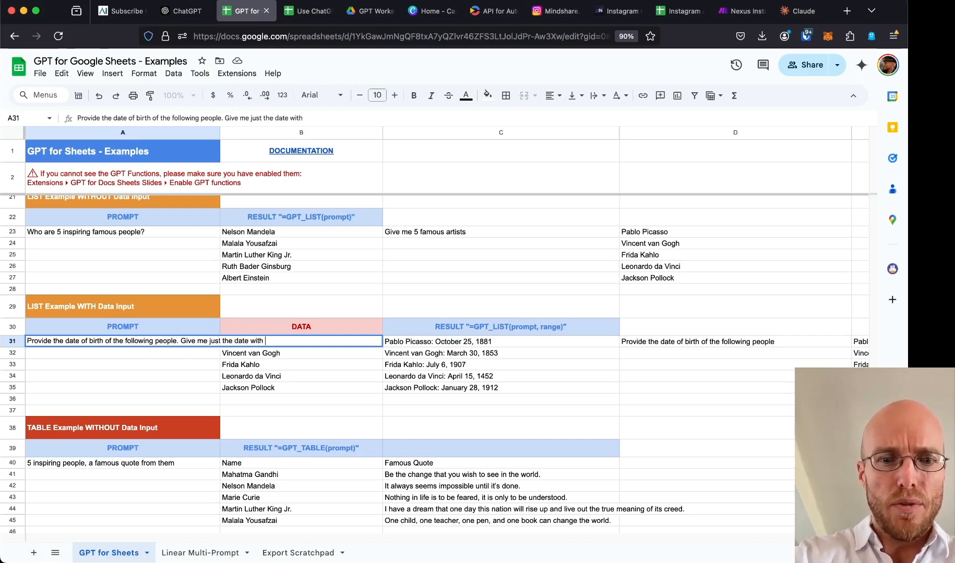
pyautogui.write('no other cont')
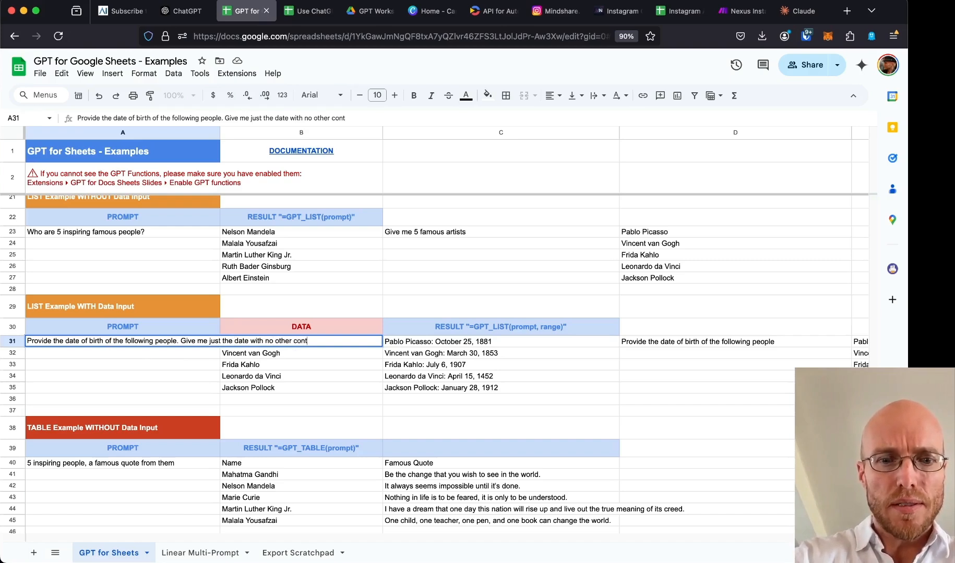
pyautogui.write('ext.')
pyautogui.press('Return')
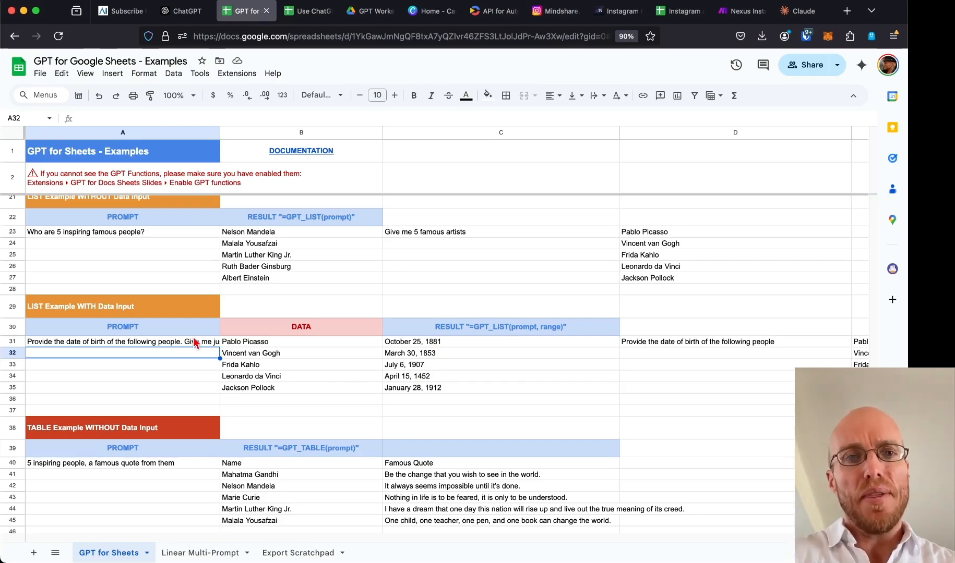
# Try starting a new table prompt in A40 with "Give me" and clear the GPT_TABLE formula in B40.
pyautogui.scroll(-5, 194, 342)
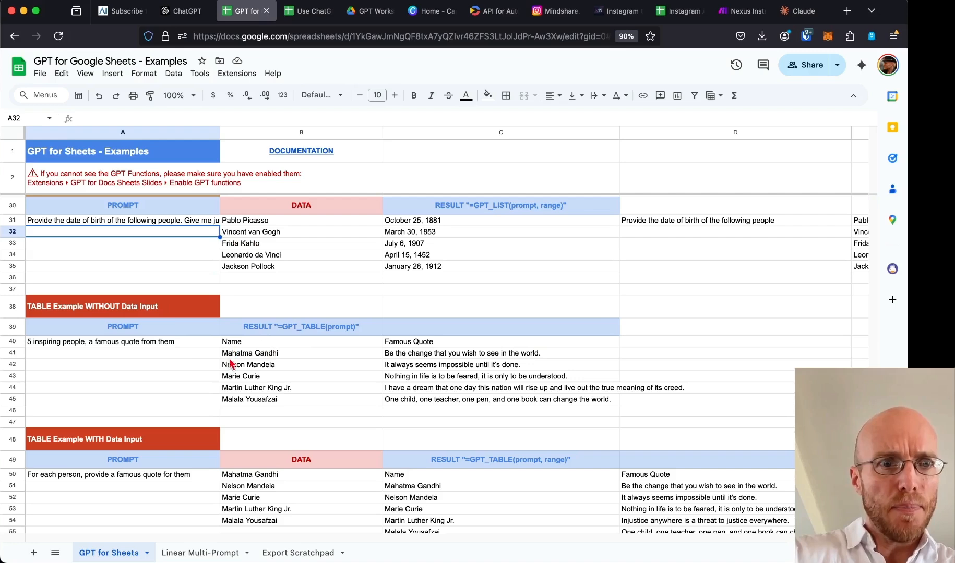
pyautogui.click(163, 341)
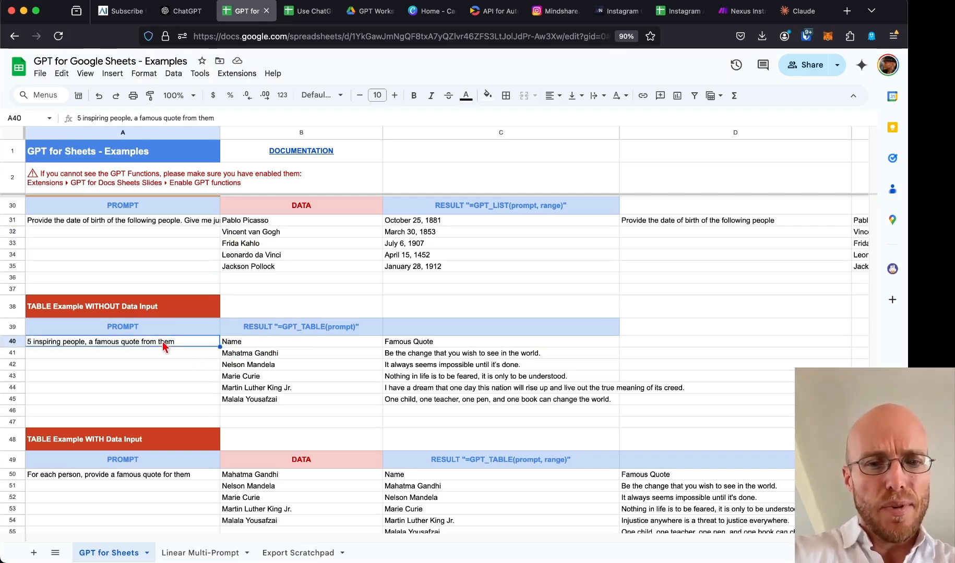
pyautogui.write('Give me')
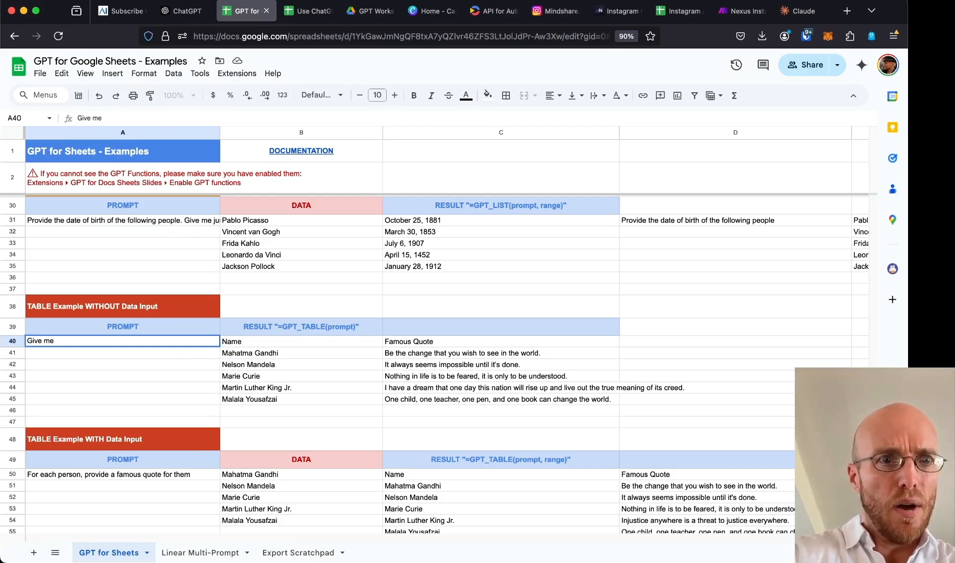
pyautogui.press('Return')
pyautogui.click(288, 341)
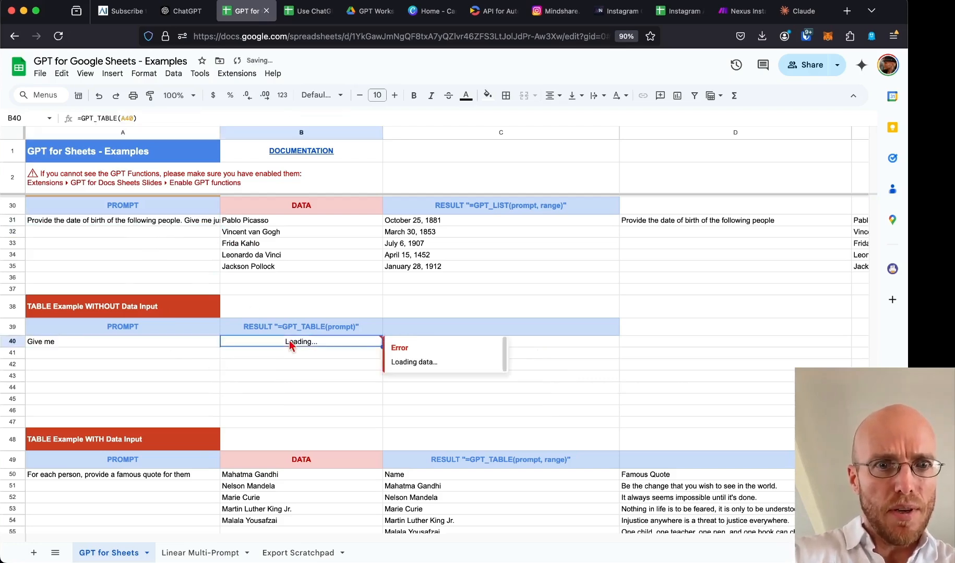
pyautogui.click(126, 342)
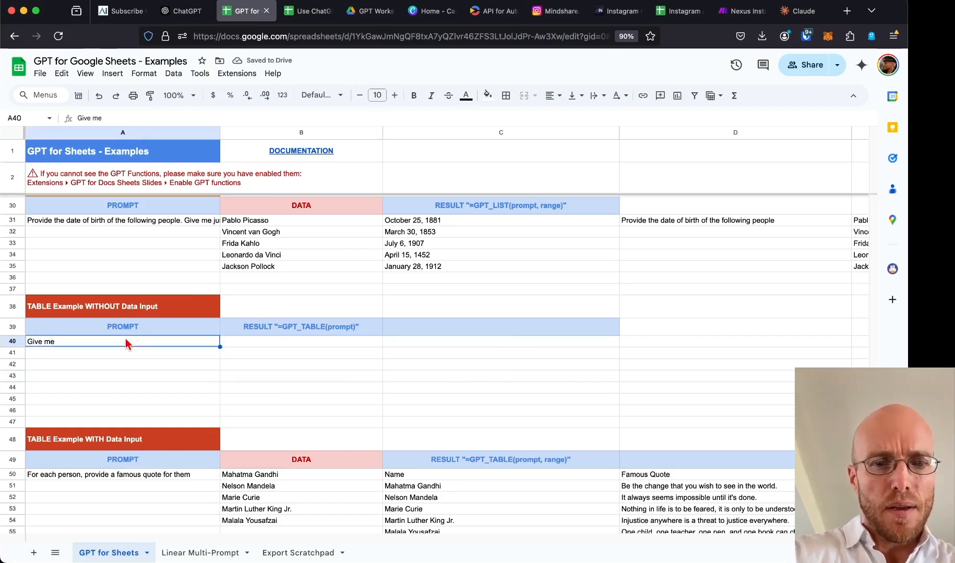
pyautogui.write('Give')
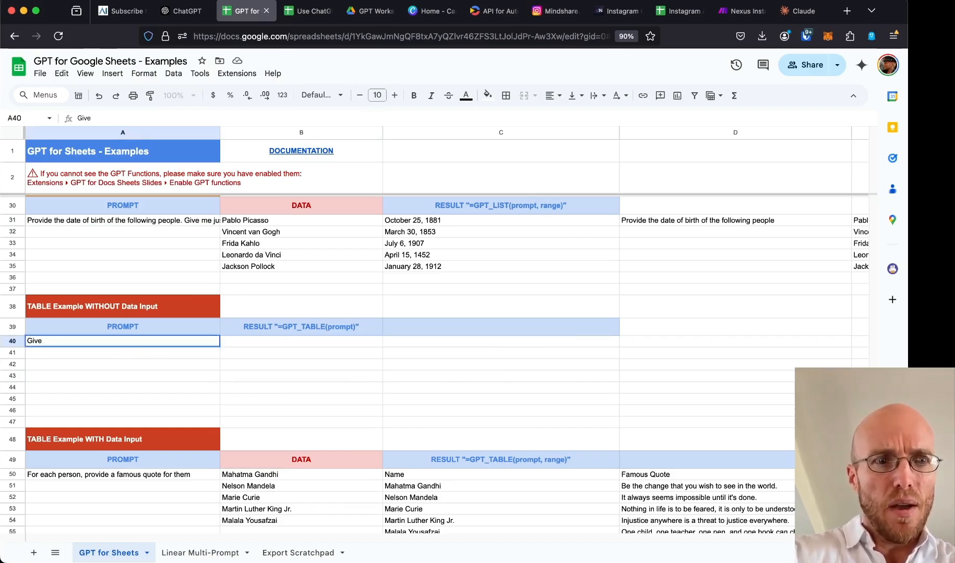
# Copy the date-of-birth prompt from A31 into A40 of the table example without data input.
pyautogui.click(109, 219)
pyautogui.hotkey('ctrl', 'c')
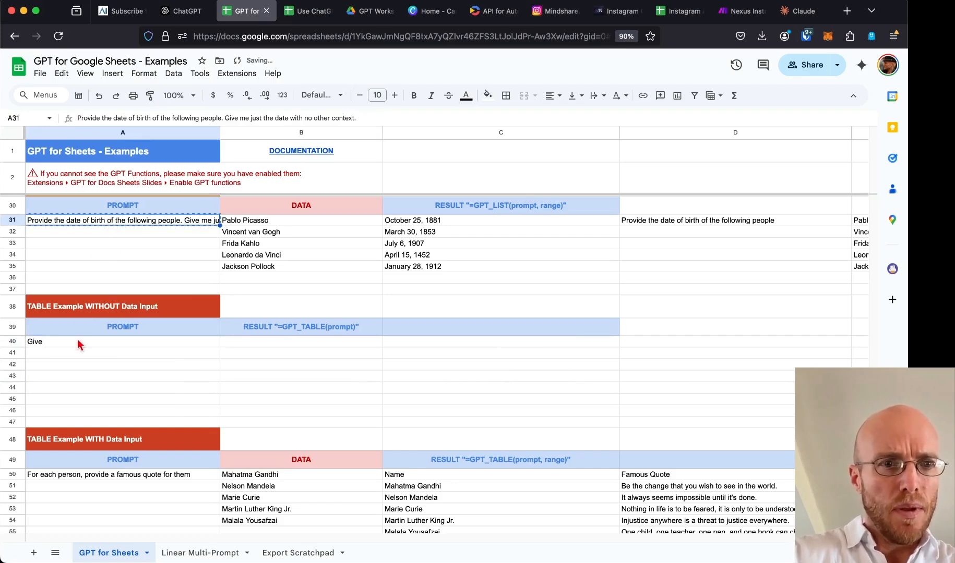
pyautogui.click(76, 343)
pyautogui.hotkey('ctrl', 'v')
# Try to reword the first sentence of A40's prompt as "Provide a name of a piece of artwork created by following people.".
pyautogui.doubleClick(64, 342)
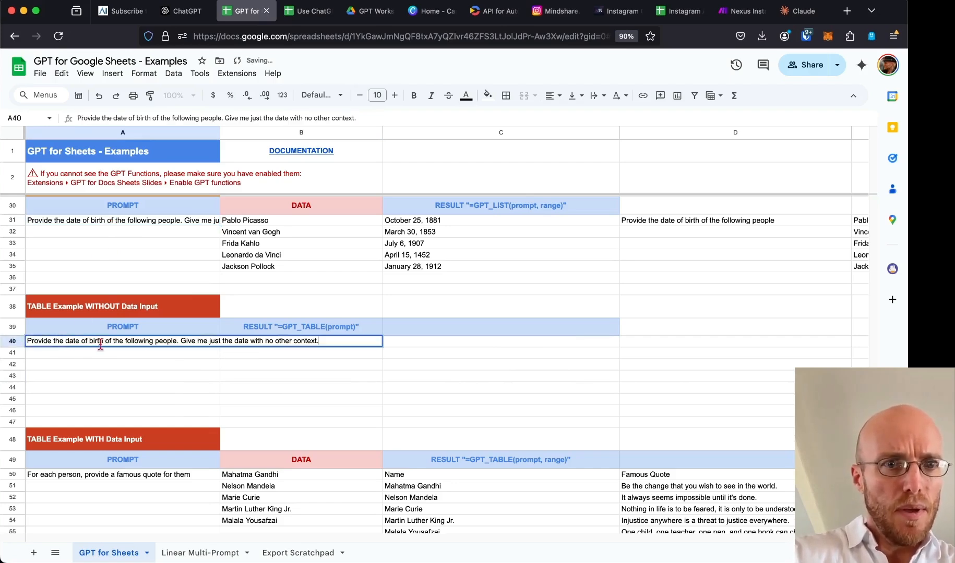
pyautogui.moveTo(103, 342); pyautogui.dragTo(27, 341)
pyautogui.write('Provide a')
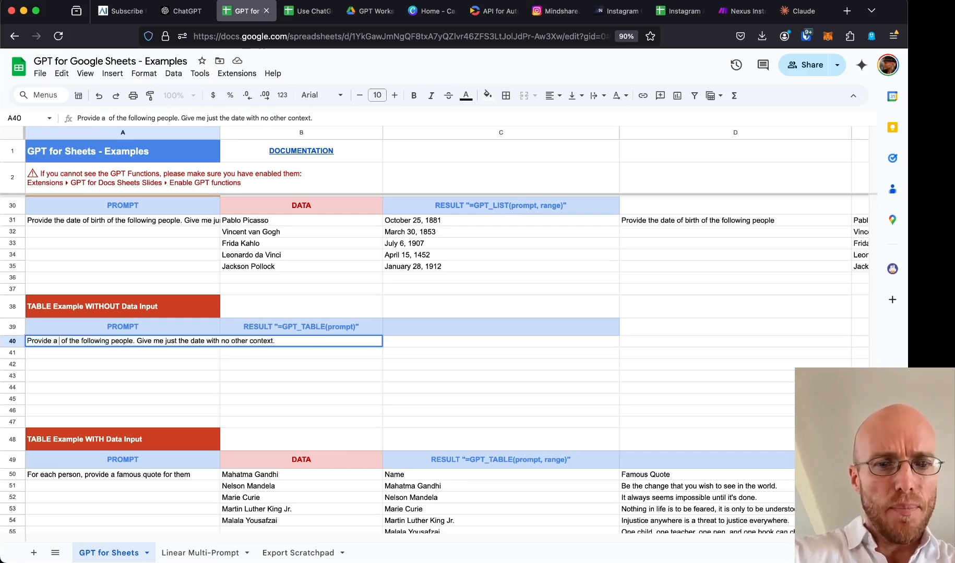
pyautogui.write(' name of a ')
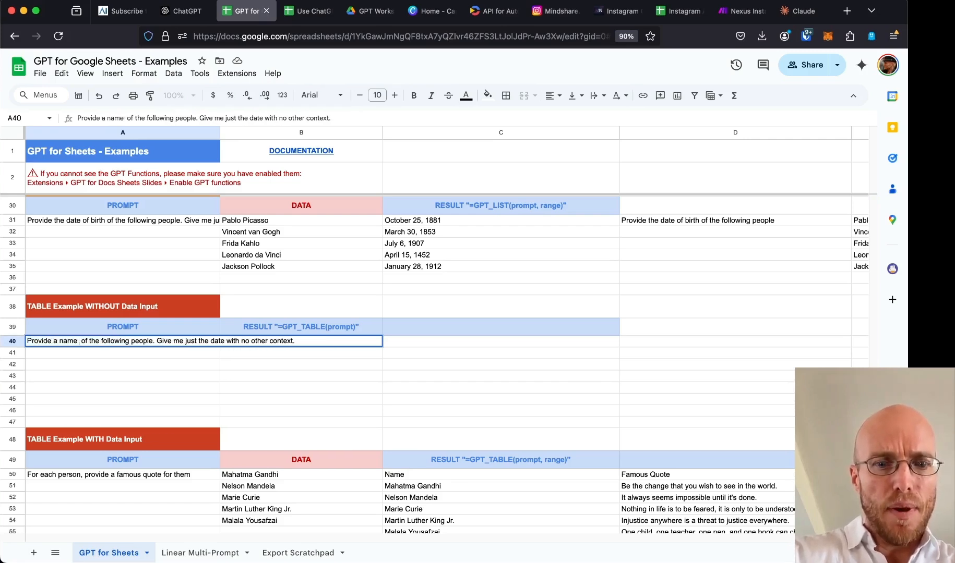
pyautogui.write('piece of art')
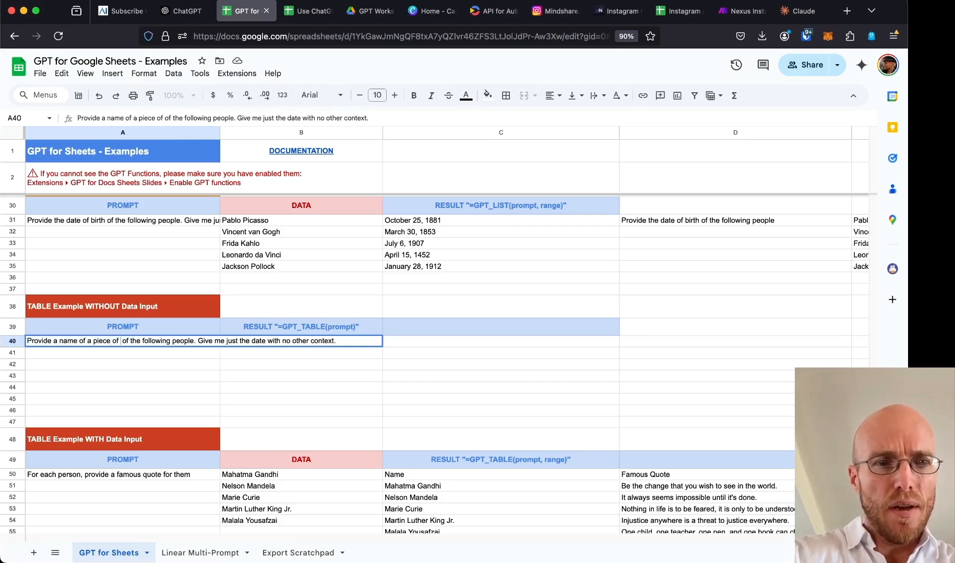
pyautogui.write('work')
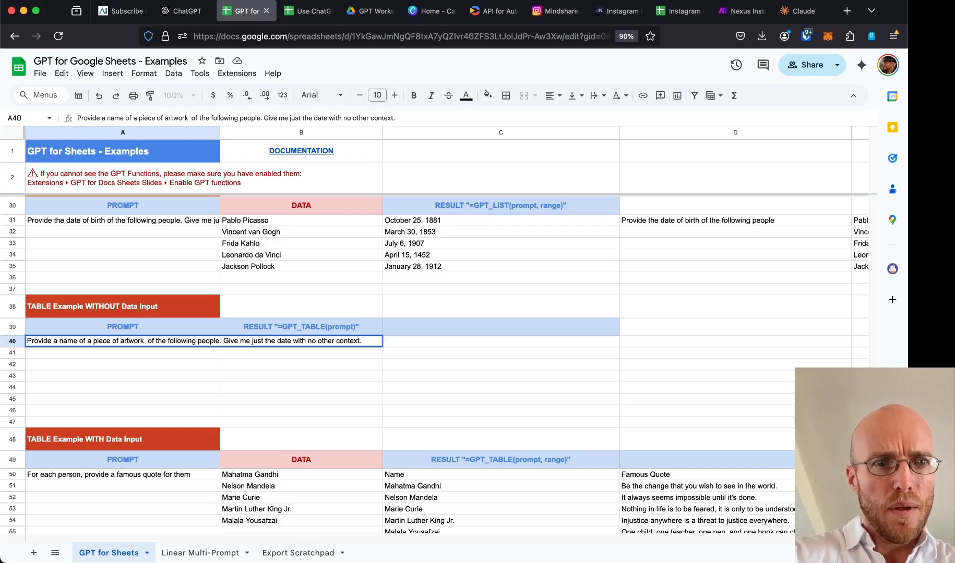
pyautogui.write(' created by')
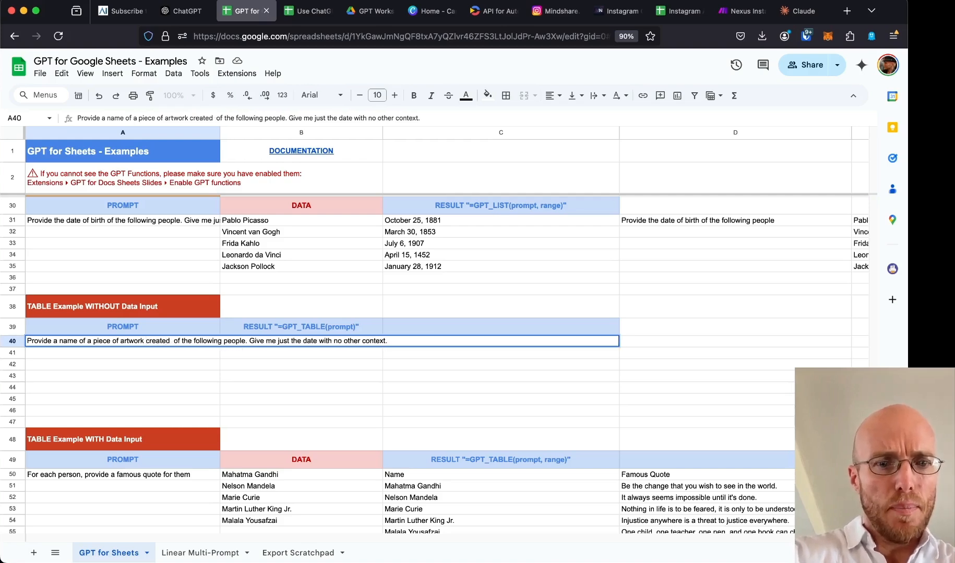
pyautogui.write(' tg')
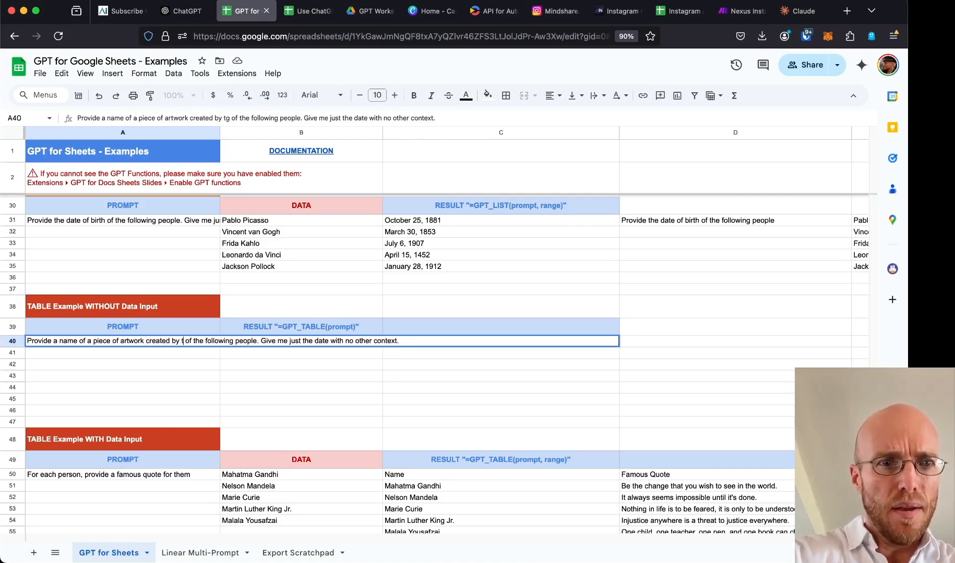
pyautogui.write('e')
pyautogui.hotkey('alt', 'shift', 'Right')
pyautogui.hotkey('alt', 'shift', 'Right')
pyautogui.press('BackSpace')
pyautogui.press('BackSpace')
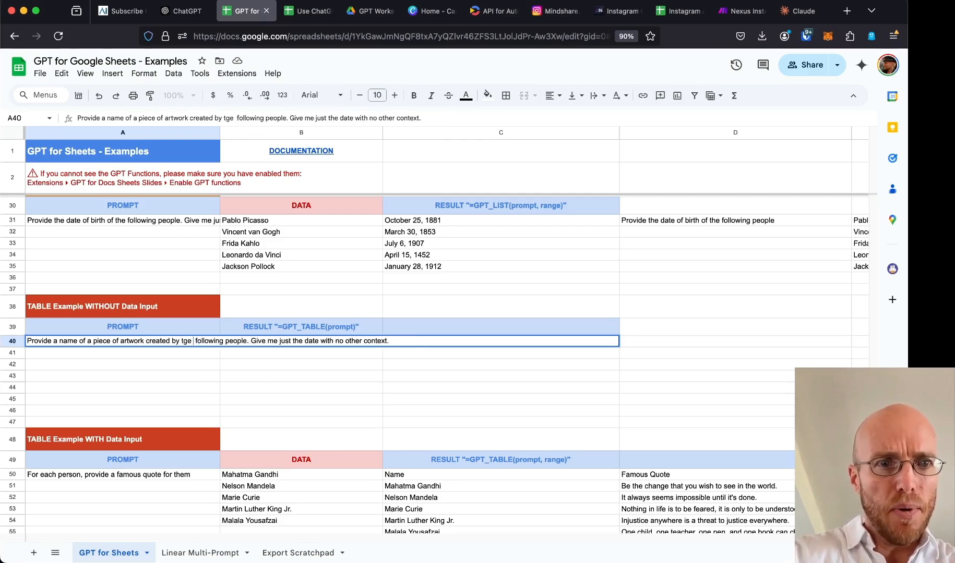
pyautogui.press('BackSpace')
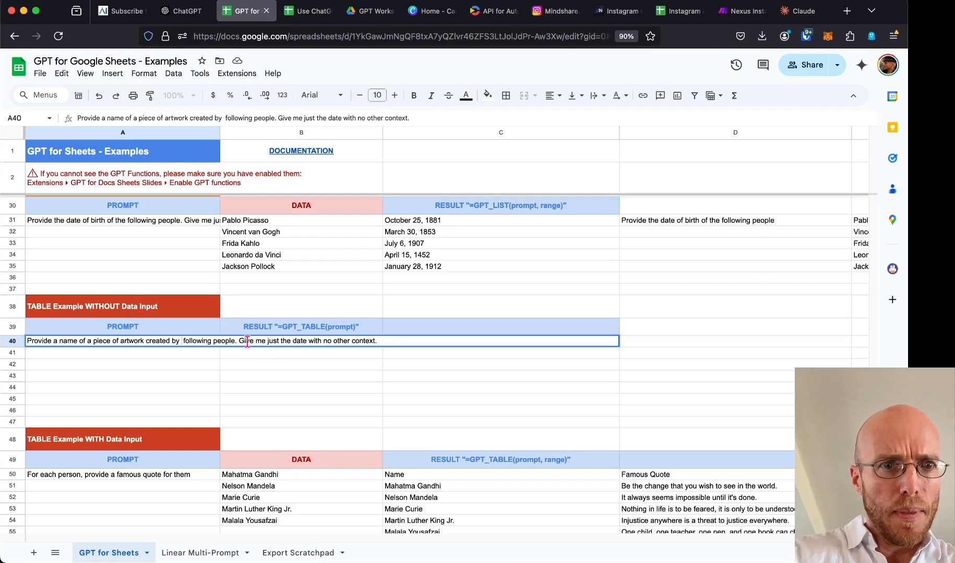
pyautogui.press('BackSpace')
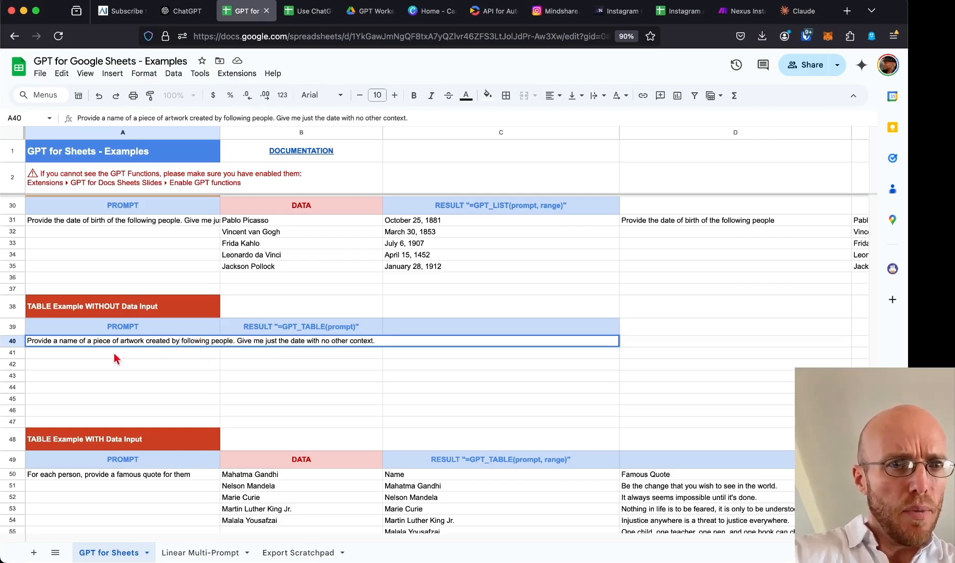
# Undo the prompt changes in A40 and the clearing of the GPT_TABLE formula in B40.
pyautogui.press('Return')
pyautogui.press('Up')
pyautogui.write('Give me')
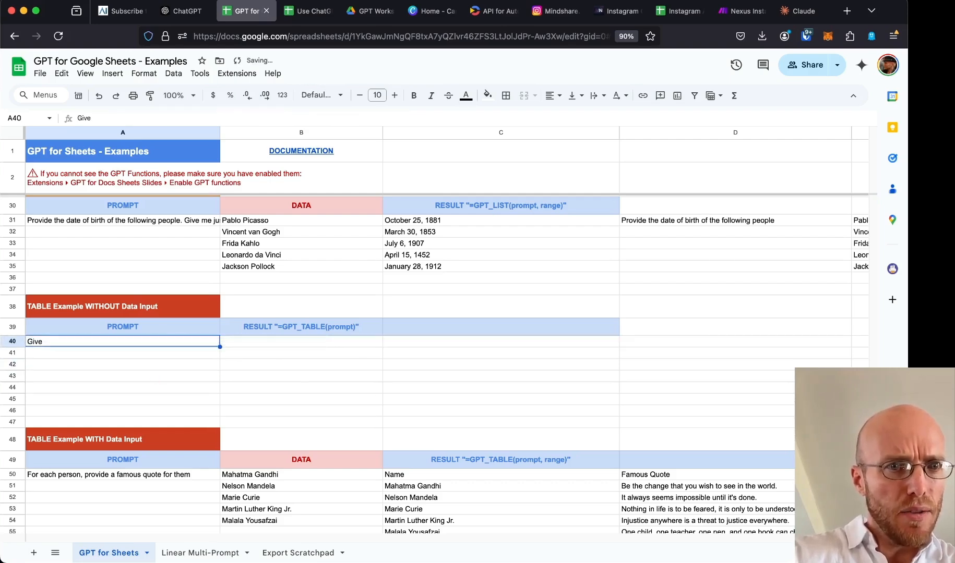
pyautogui.press('super+z')
pyautogui.press('super+z')
pyautogui.press('super+z')
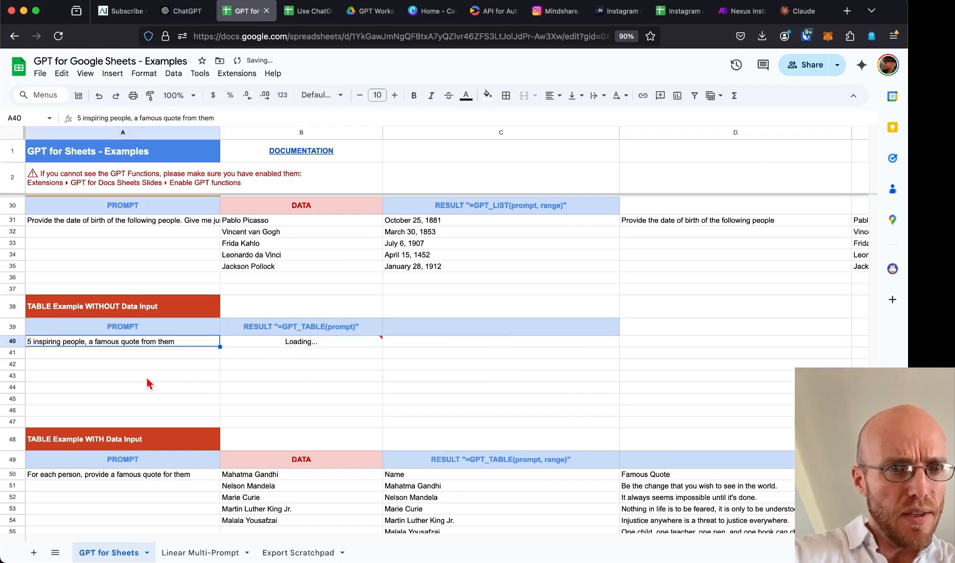
# Clear the GPT_TABLE formula in B40 and select the table example's prompt in A40.
pyautogui.click(276, 341)
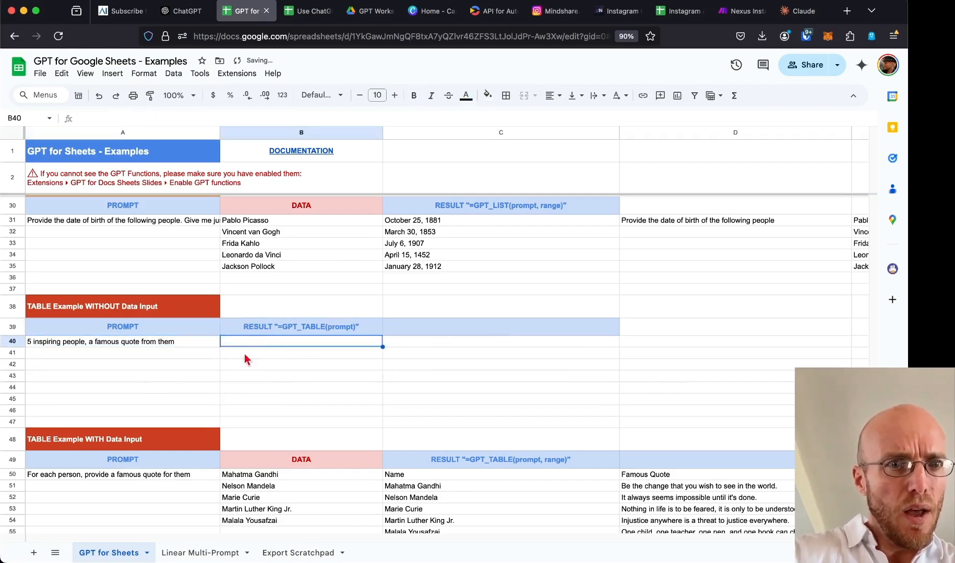
pyautogui.click(143, 383)
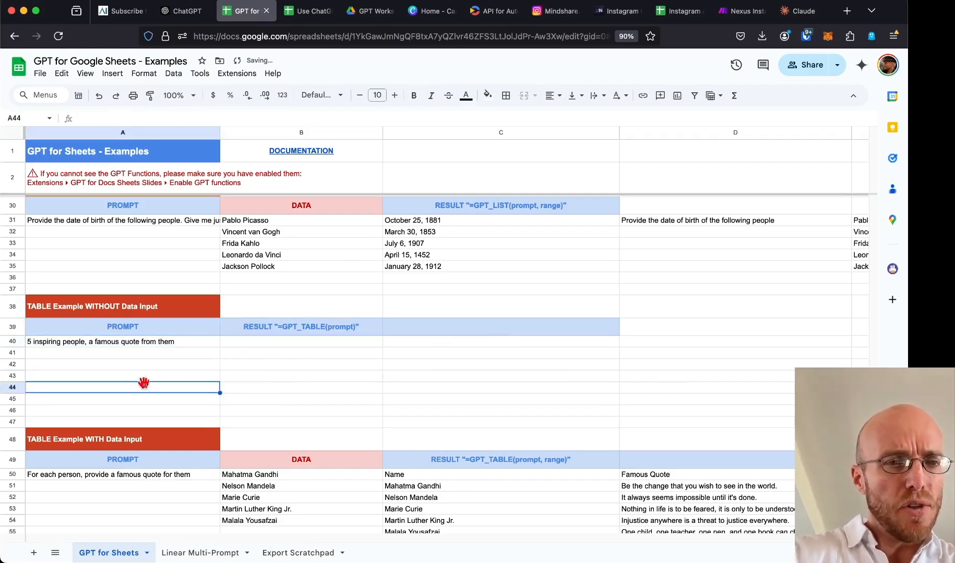
pyautogui.click(91, 346)
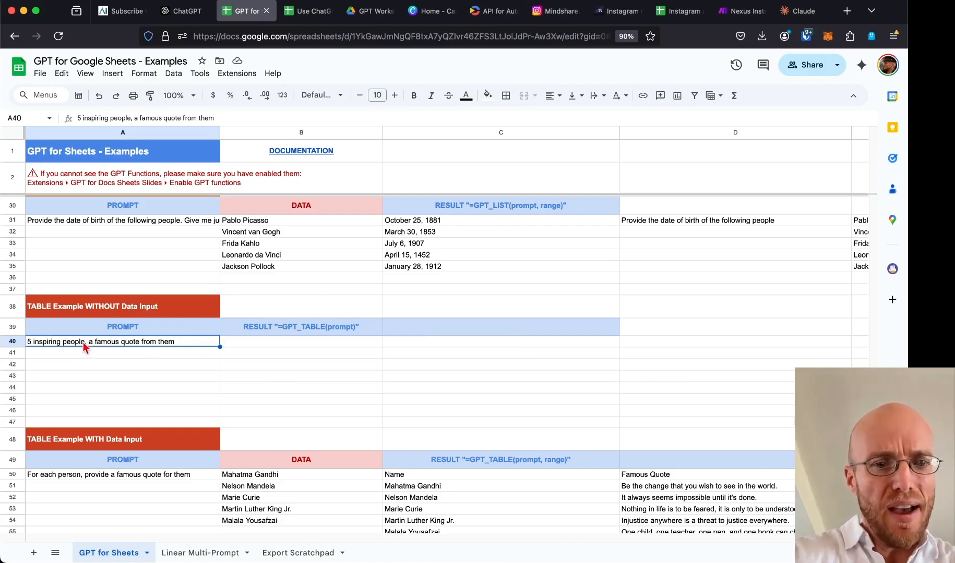
# Replace A40's prompt with "5 artists, their" followed by the wording copied from A31, from "date of birth" to its end.
pyautogui.write('5 artists,')
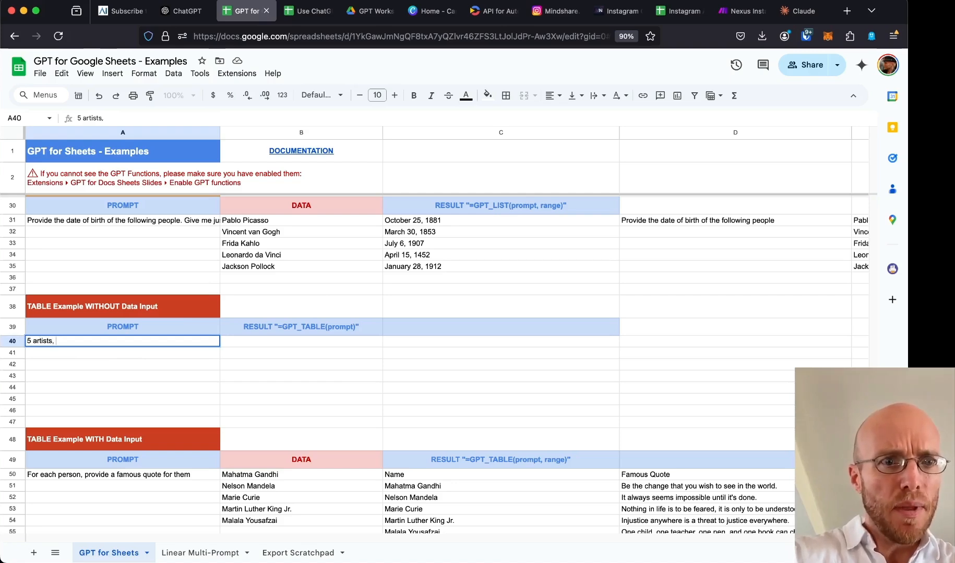
pyautogui.doubleClick(97, 220)
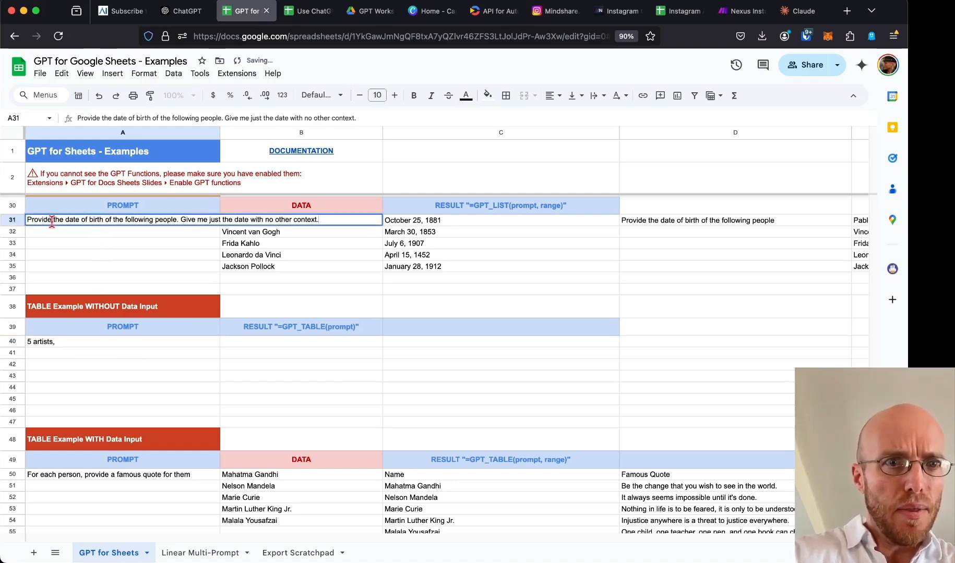
pyautogui.moveTo(52, 220); pyautogui.dragTo(212, 242)
pyautogui.press('super+c')
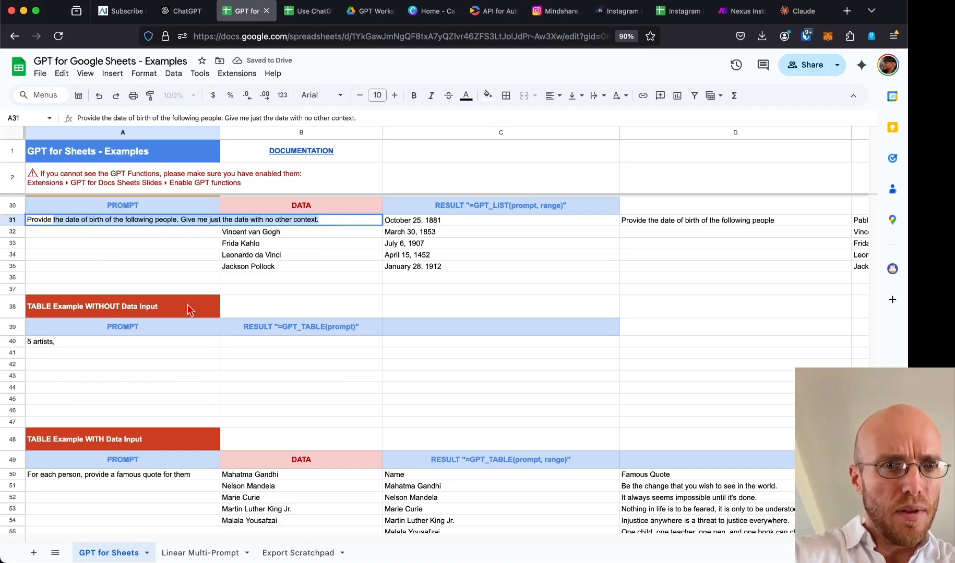
pyautogui.click(120, 346)
pyautogui.doubleClick(120, 346)
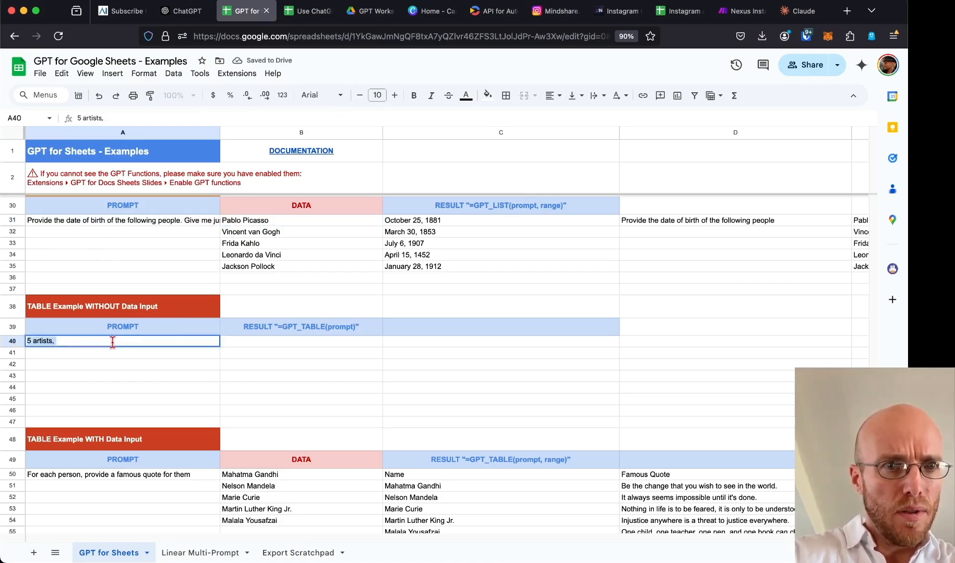
pyautogui.press('super+v')
pyautogui.click(64, 338)
pyautogui.write('ir')
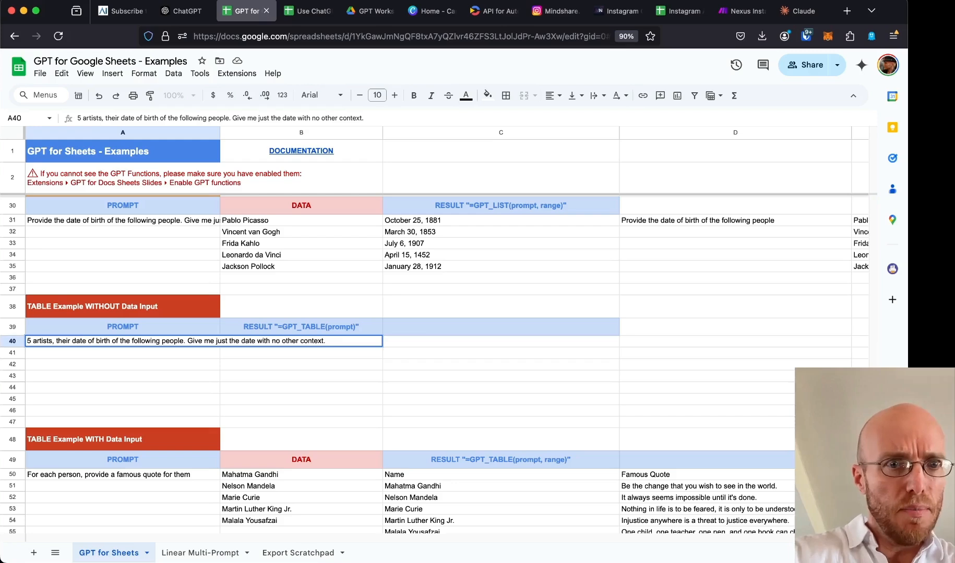
# Shorten the prompt in A40 to "5 artists, their date of birth." by removing "of the following people" and the second sentence.
pyautogui.moveTo(118, 341); pyautogui.dragTo(186, 341)
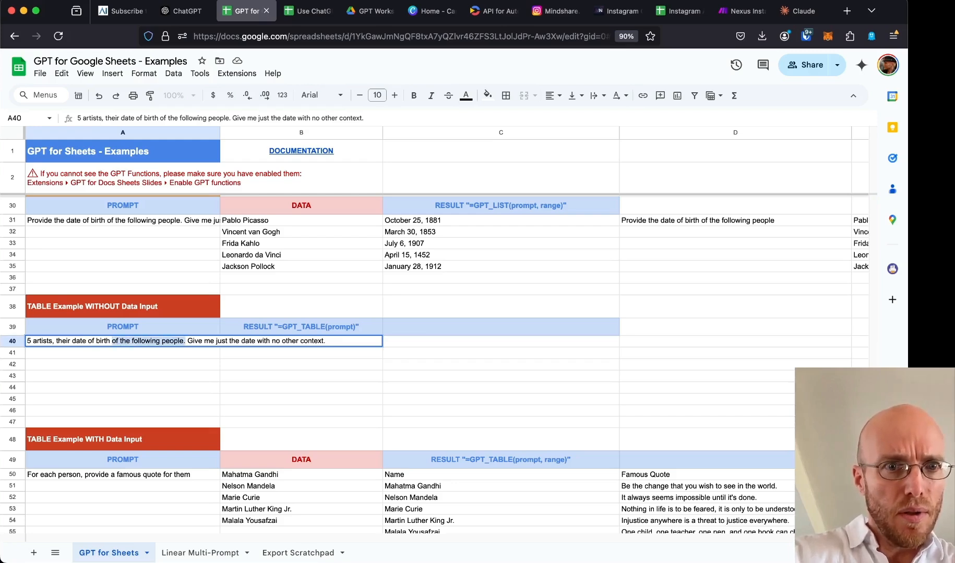
pyautogui.press('BackSpace')
pyautogui.write('.')
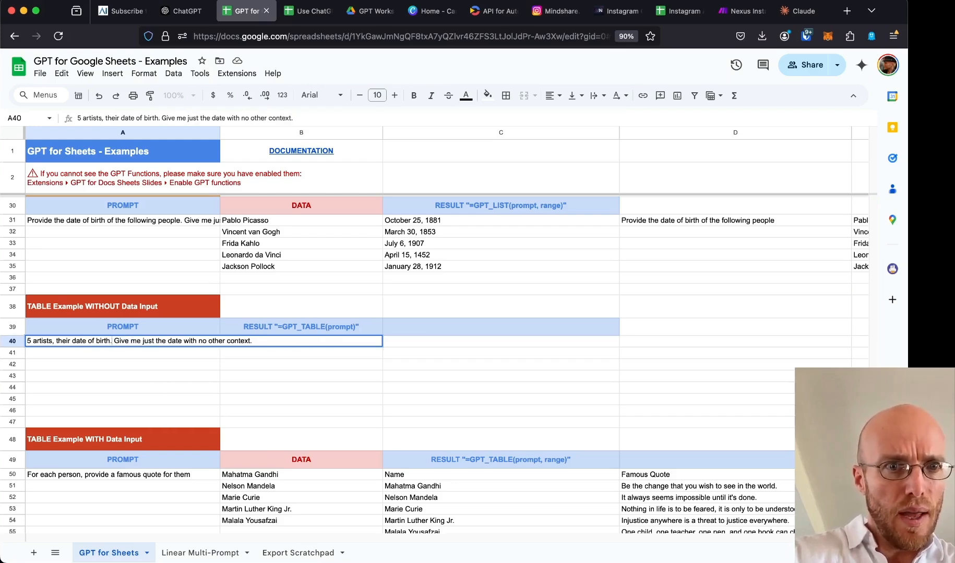
pyautogui.hotkey('shift', 'End')
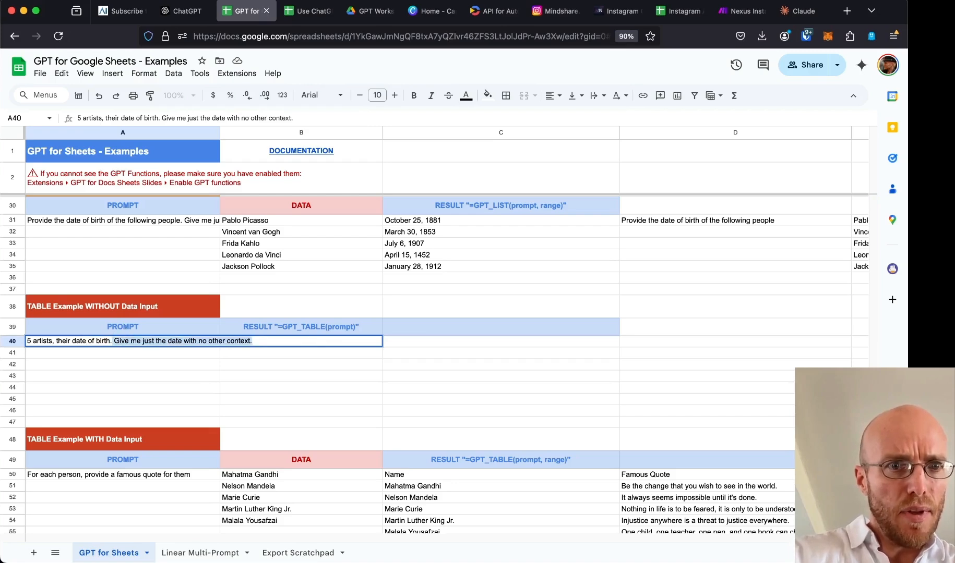
pyautogui.press('BackSpace')
pyautogui.press('Return')
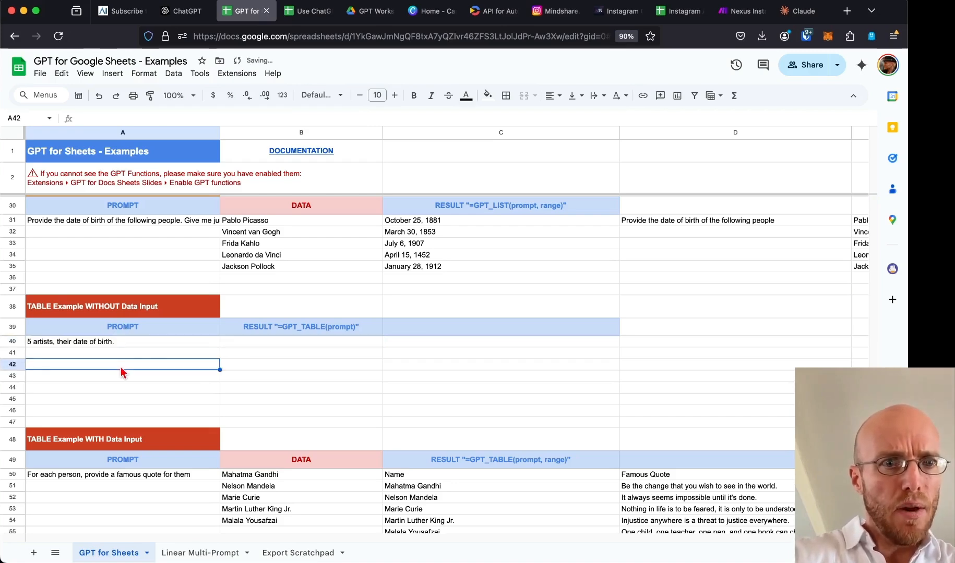
# Enter the formula =GPT_TABLE(A40) in B40 to generate the artists table from the prompt.
pyautogui.click(284, 342)
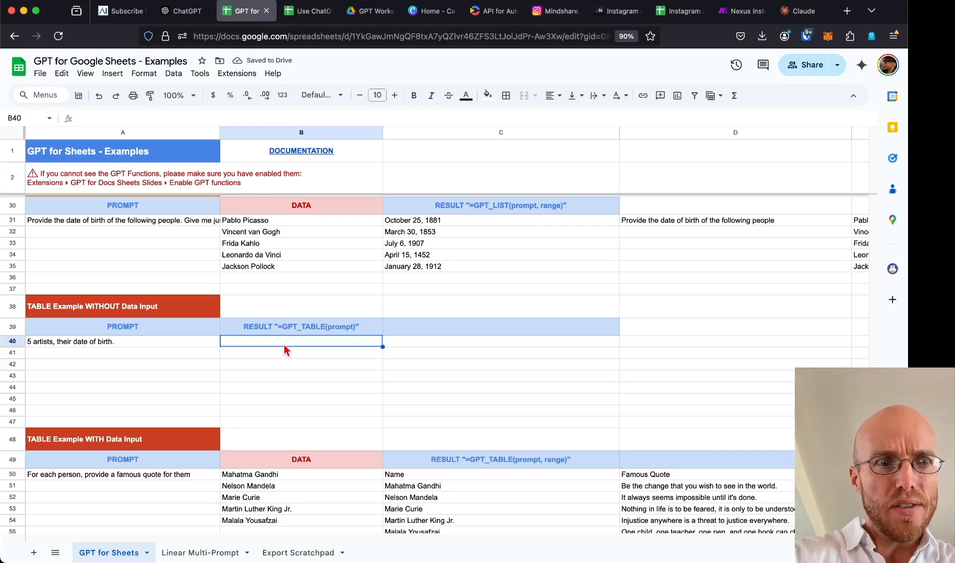
pyautogui.write('=gpt')
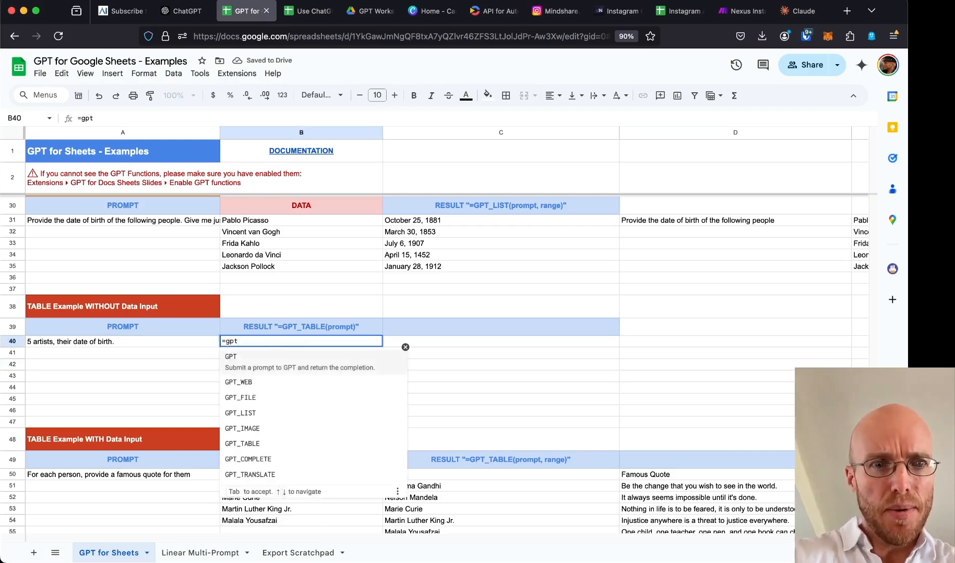
pyautogui.click(284, 446)
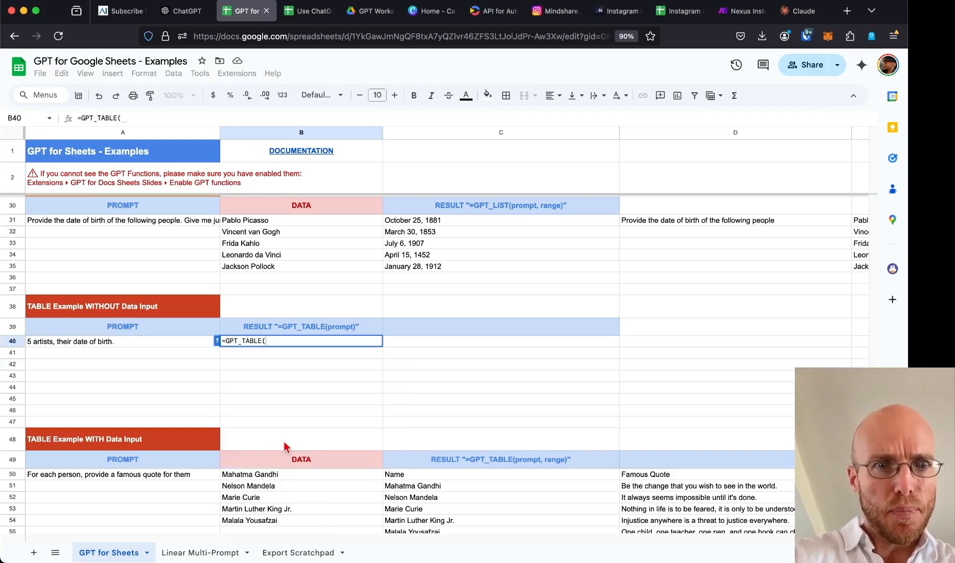
pyautogui.click(180, 341)
pyautogui.write(')')
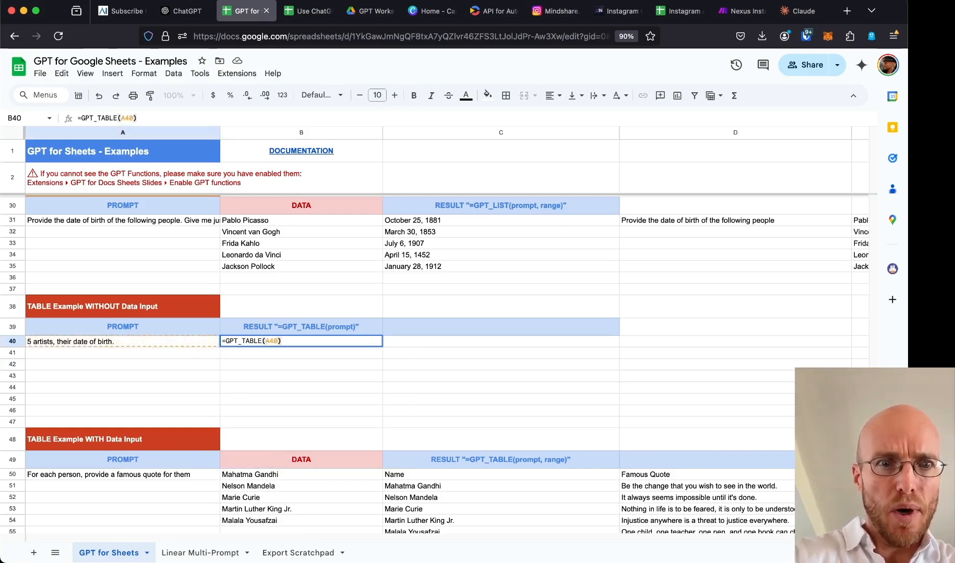
pyautogui.press('Return')
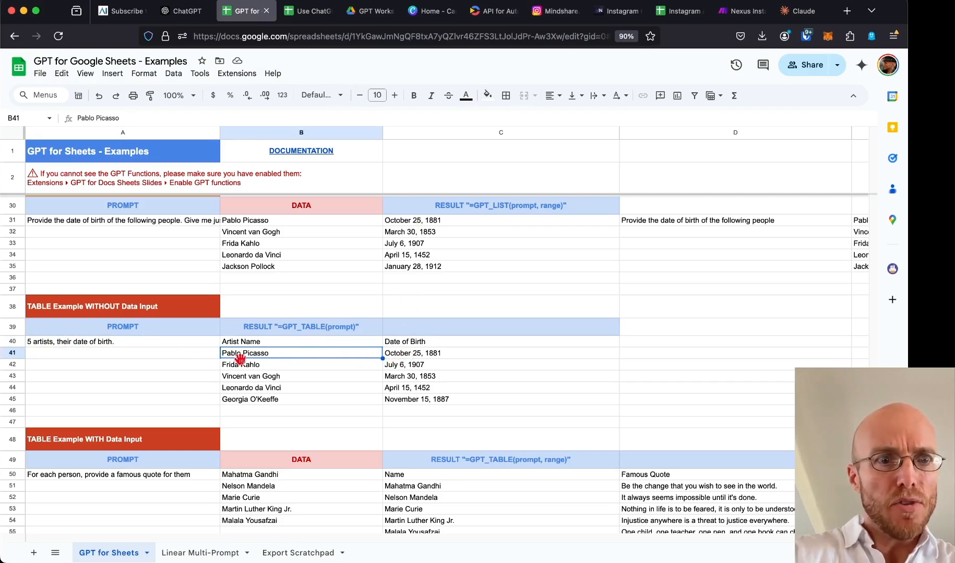
# Extend the prompt in A40 to "5 artists, their date of birth, their most famous piece of artwork".
pyautogui.doubleClick(142, 344)
pyautogui.press('BackSpace')
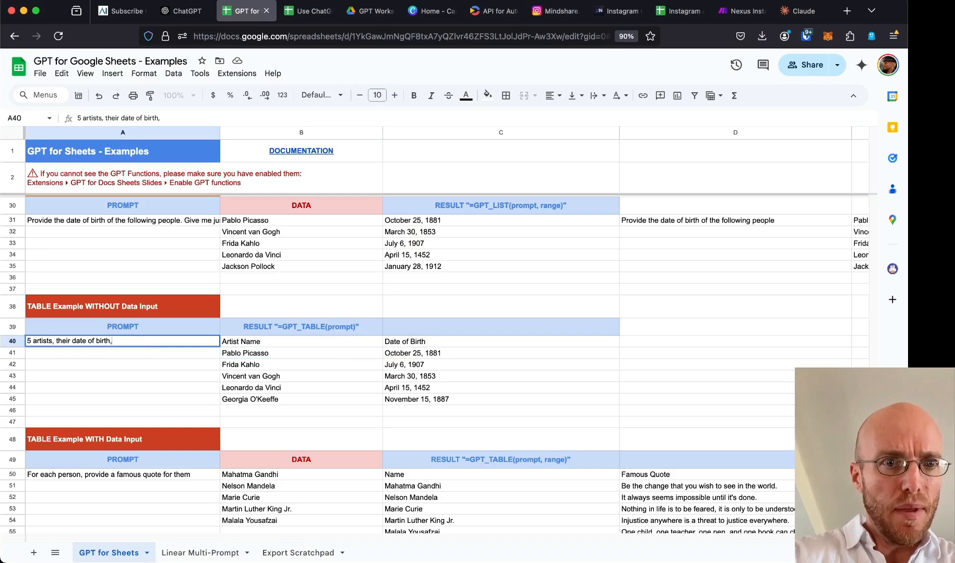
pyautogui.write(', a fam')
pyautogui.hotkey('shift', 'alt', 'Left')
pyautogui.hotkey('shift', 'alt', 'Left')
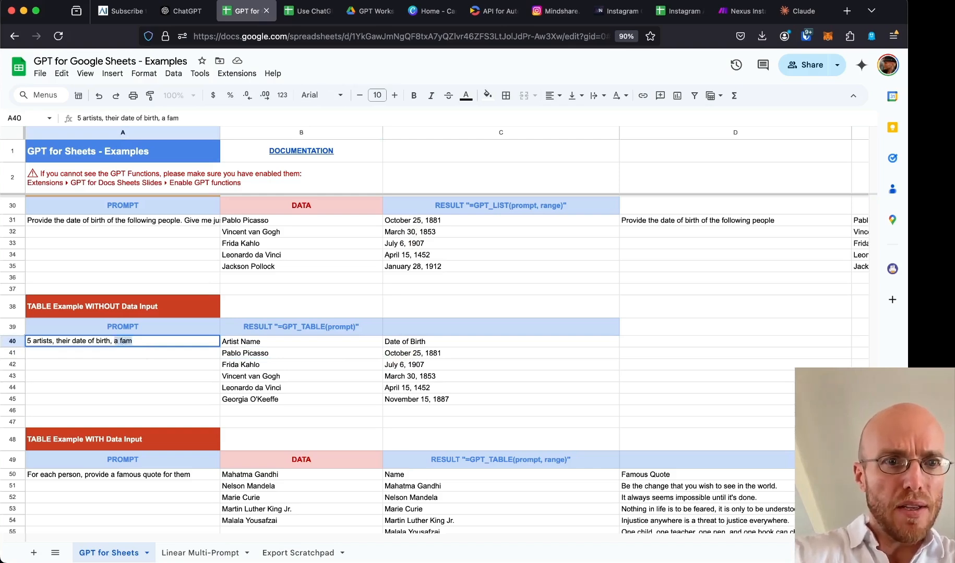
pyautogui.press('BackSpace')
pyautogui.write('their most famou')
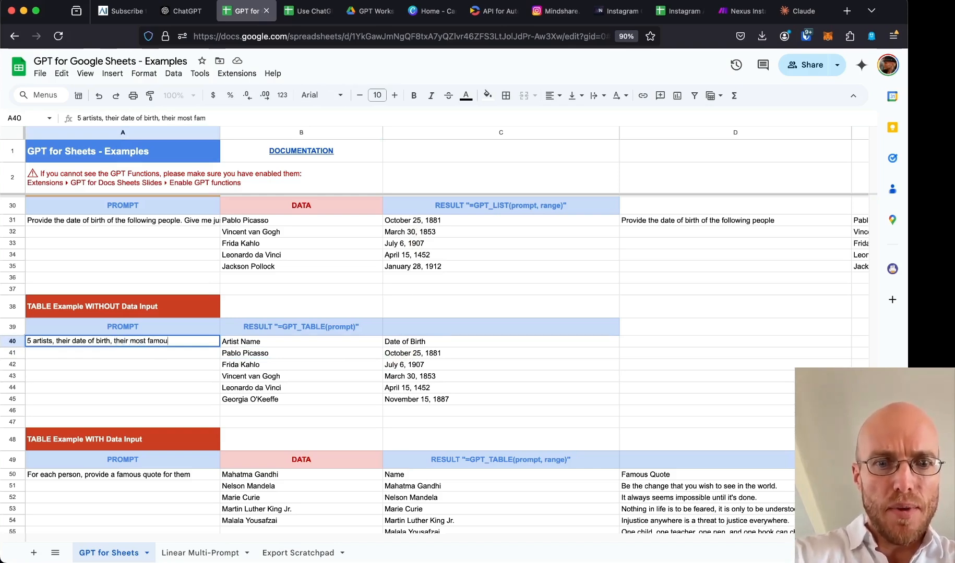
pyautogui.write('s piece of')
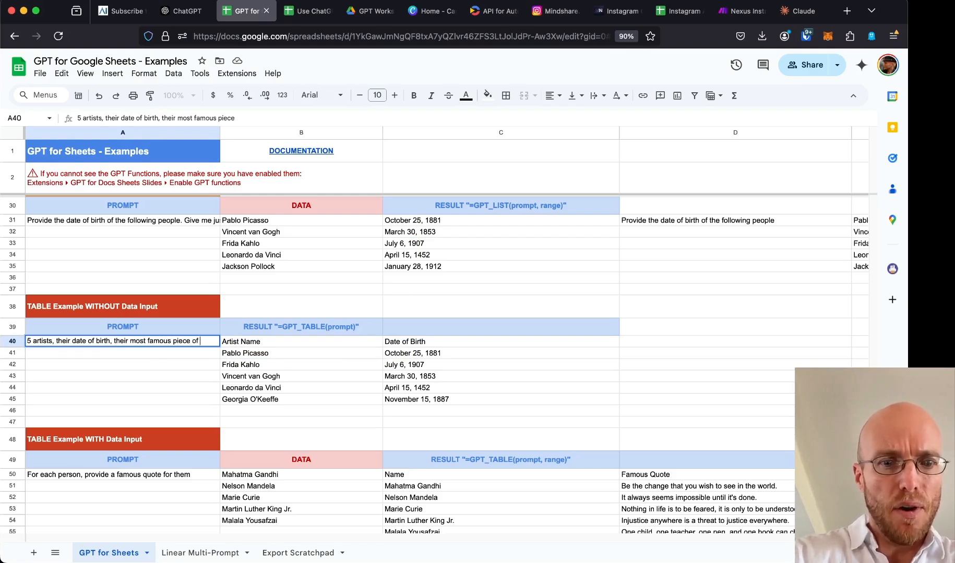
pyautogui.write(' artwork')
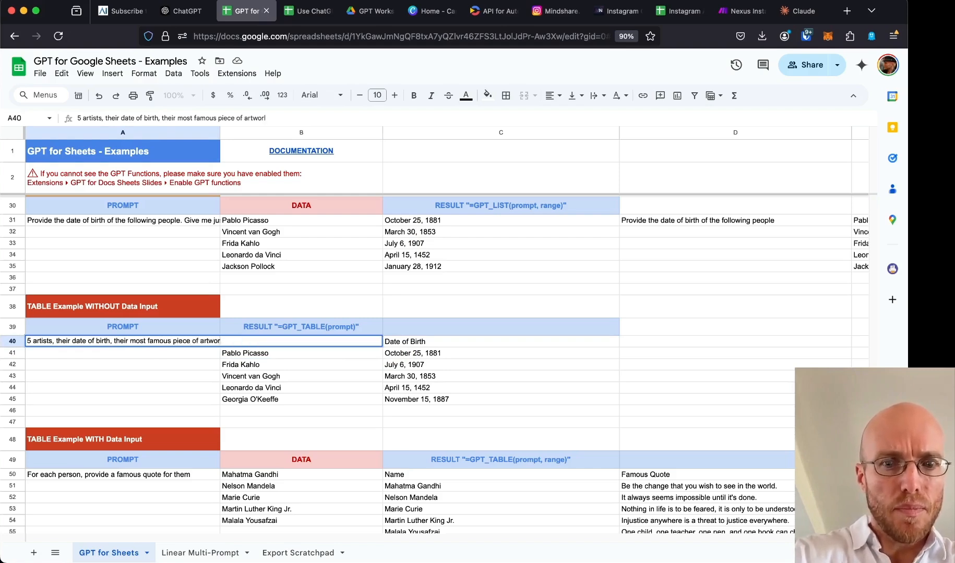
pyautogui.press('Return')
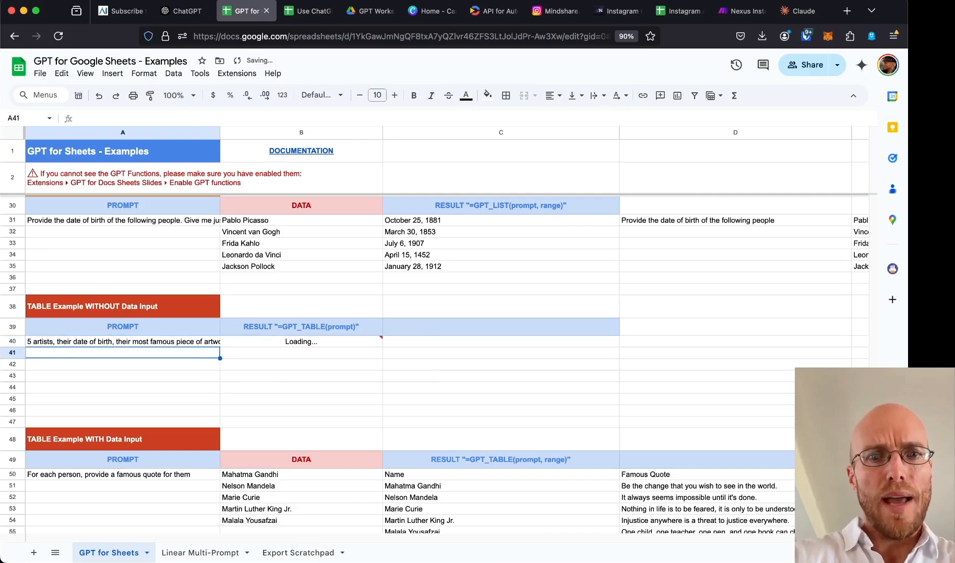
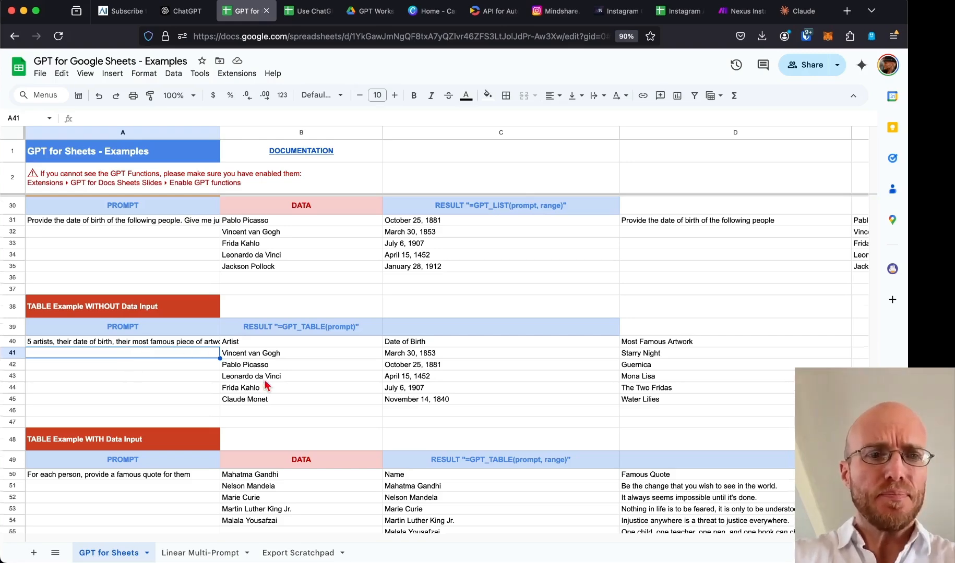
# Clear the GPT_TABLE result formula in C50 of the table example with data input.
pyautogui.scroll(-3, 266, 385)
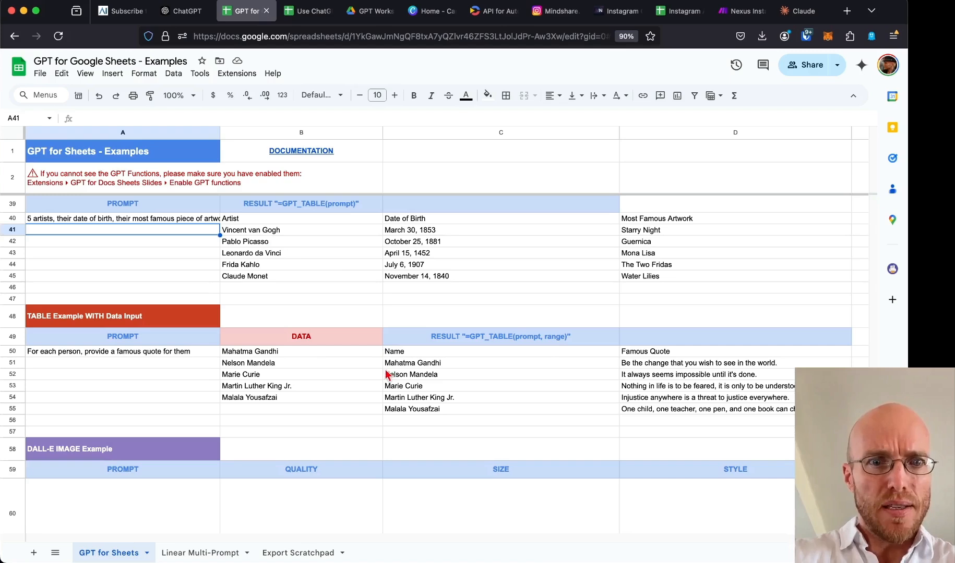
pyautogui.click(423, 352)
pyautogui.press('Delete')
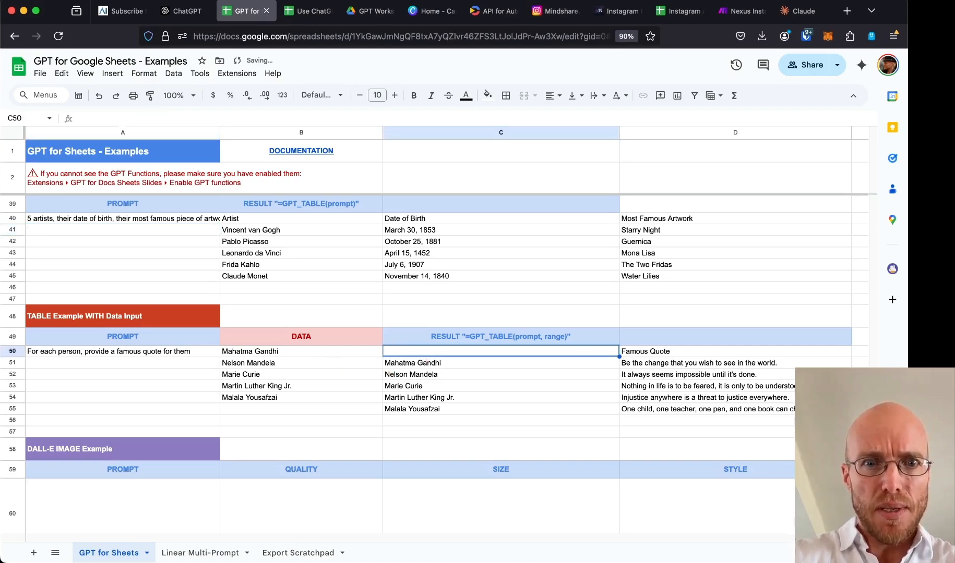
pyautogui.click(403, 389)
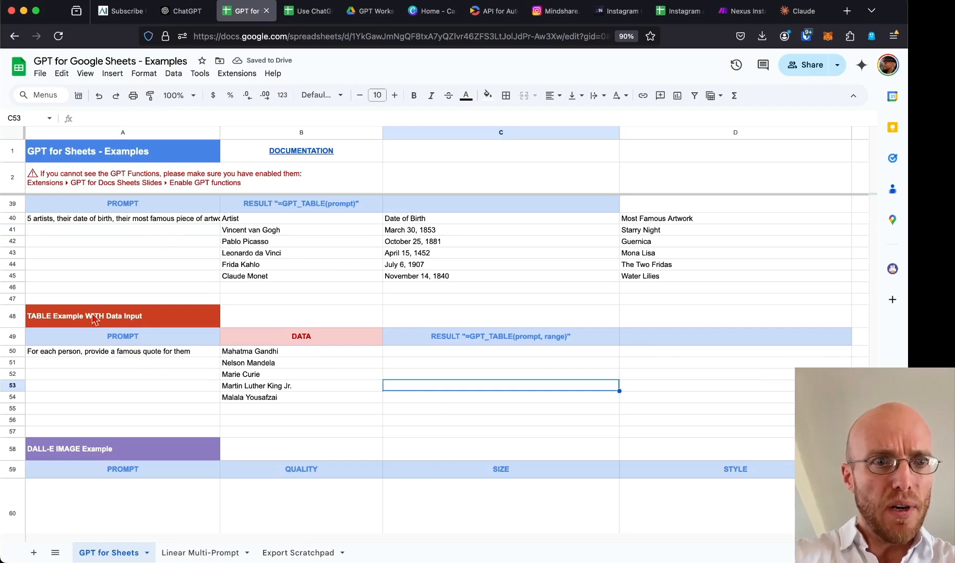
# Reword the prompt in A50 as "For each person, provide their date of birth".
pyautogui.click(106, 356)
pyautogui.doubleClick(111, 353)
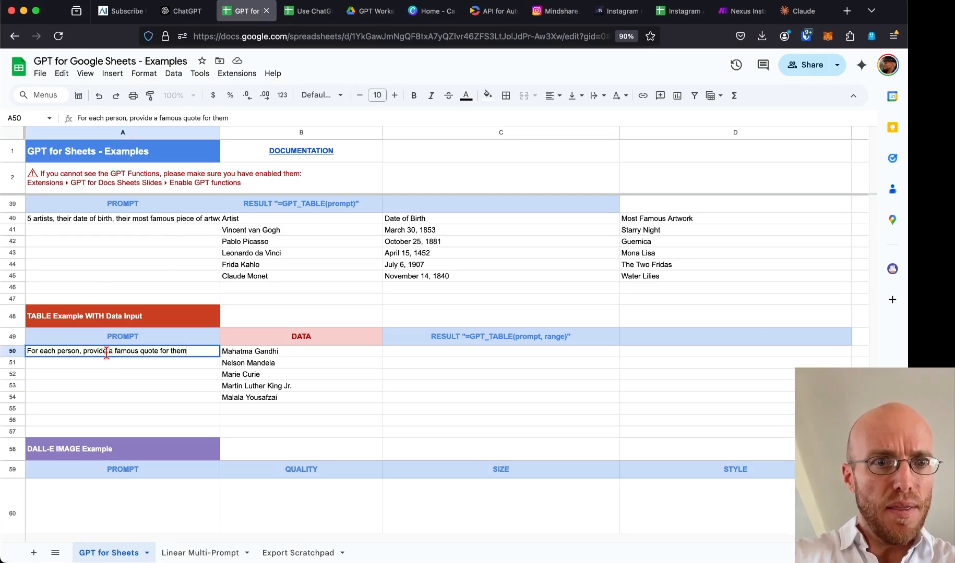
pyautogui.click(107, 353)
pyautogui.moveTo(108, 352); pyautogui.dragTo(200, 351)
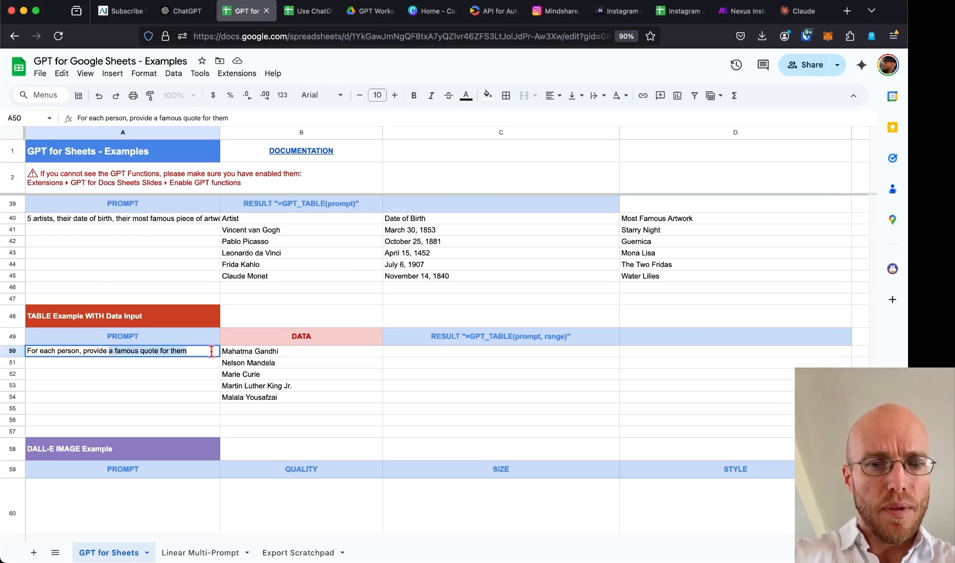
pyautogui.write('their dat')
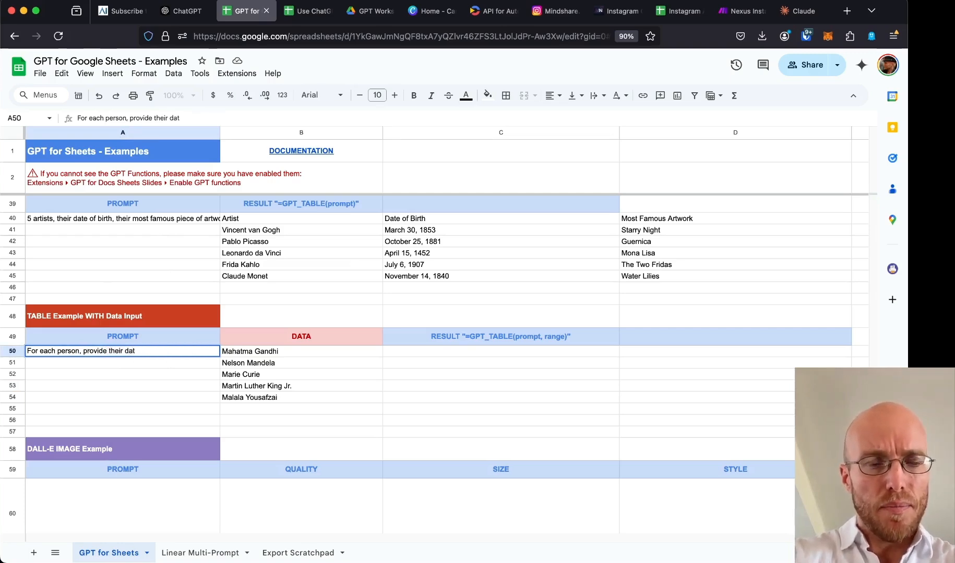
pyautogui.write('e of birth')
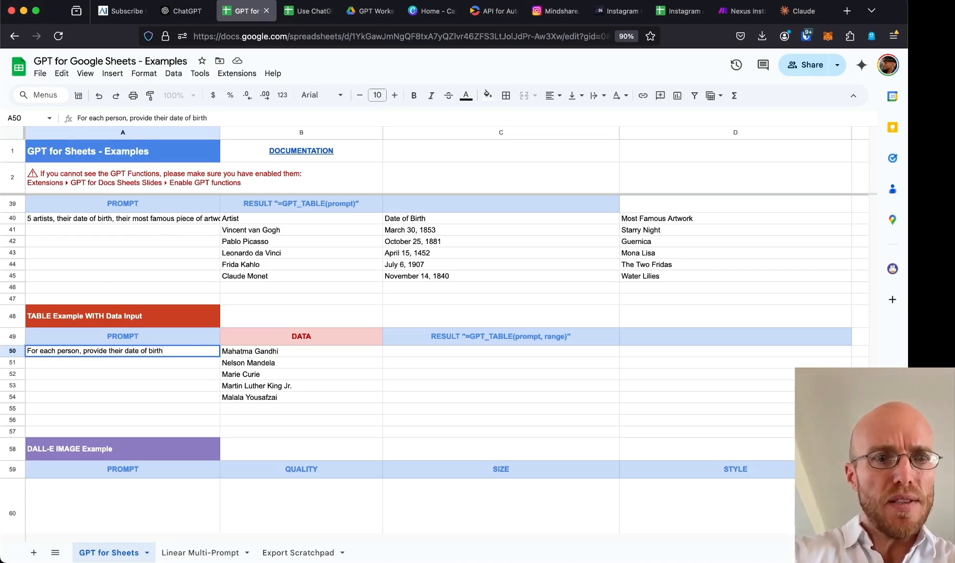
pyautogui.press('Return')
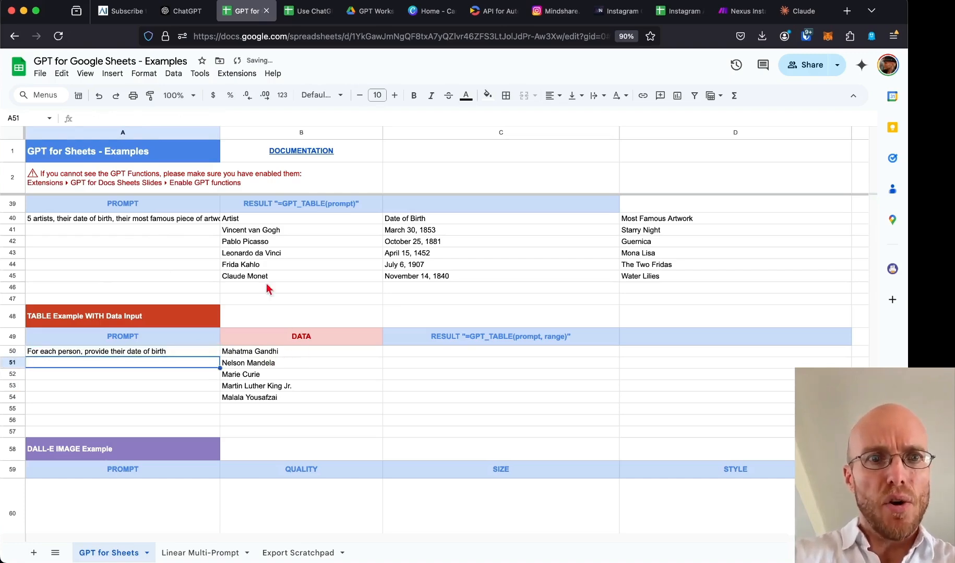
# Copy the five artist names from B41:B45 over the data cells B50:B54 of the table example with data input.
pyautogui.moveTo(254, 231); pyautogui.dragTo(256, 278)
pyautogui.hotkey('ctrl', 'c')
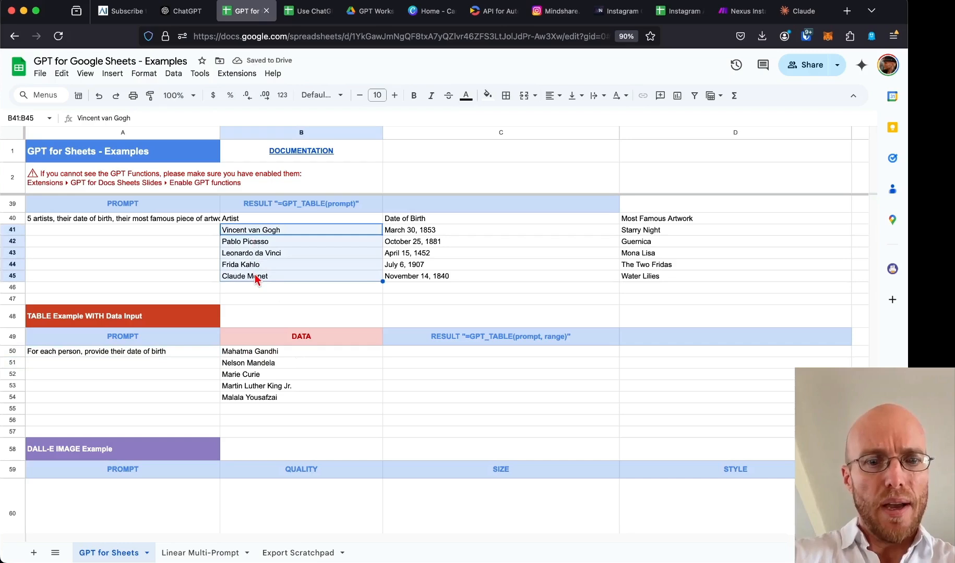
pyautogui.click(263, 353)
pyautogui.hotkey('ctrl', 'v')
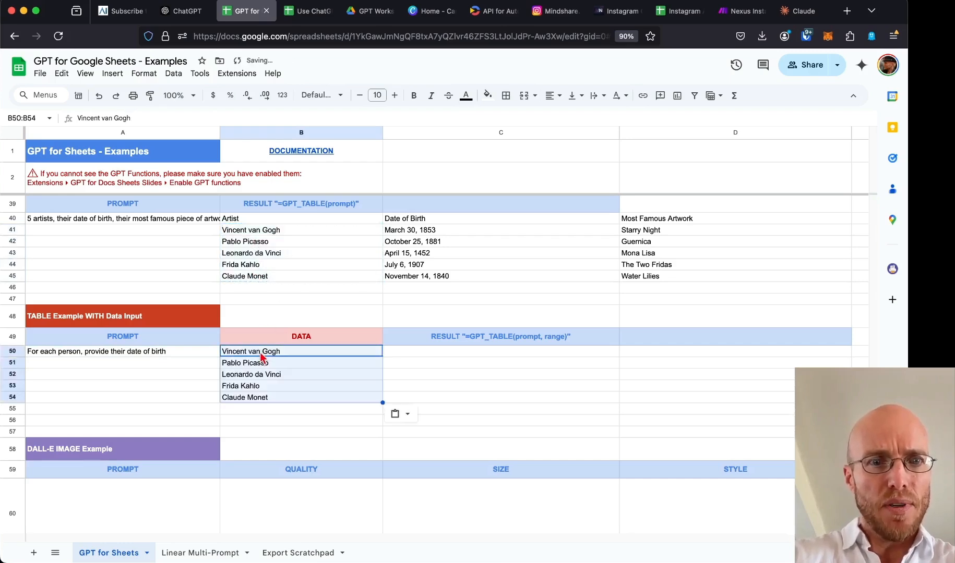
pyautogui.click(483, 384)
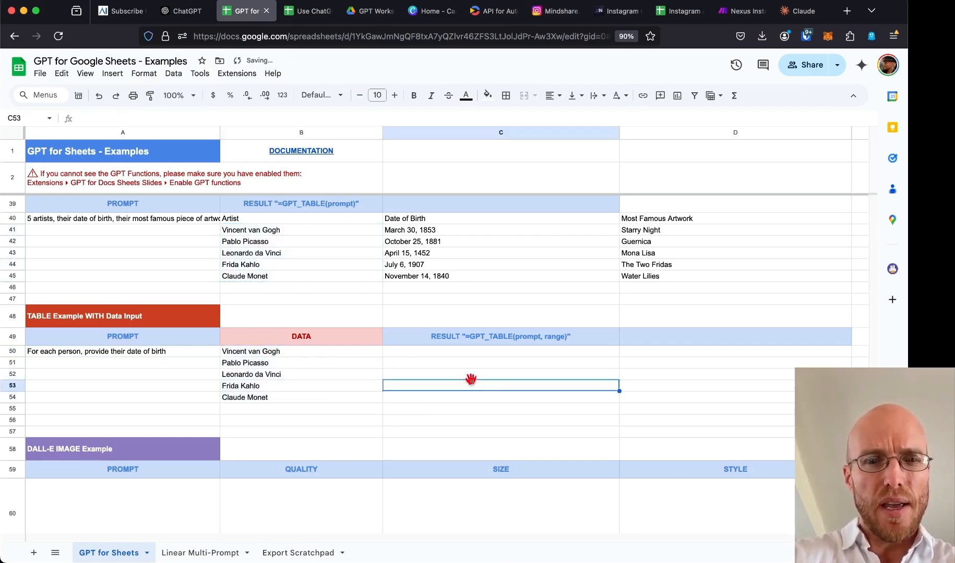
# Enter a GPT_TABLE formula in C50 that takes the prompt in A50 and the artist names in B50:B54.
pyautogui.click(423, 357)
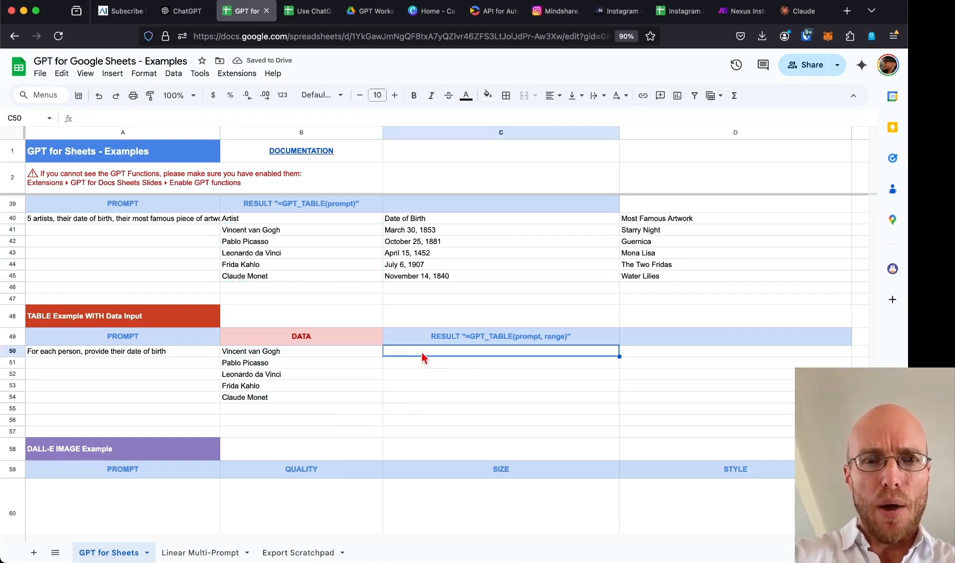
pyautogui.write('=')
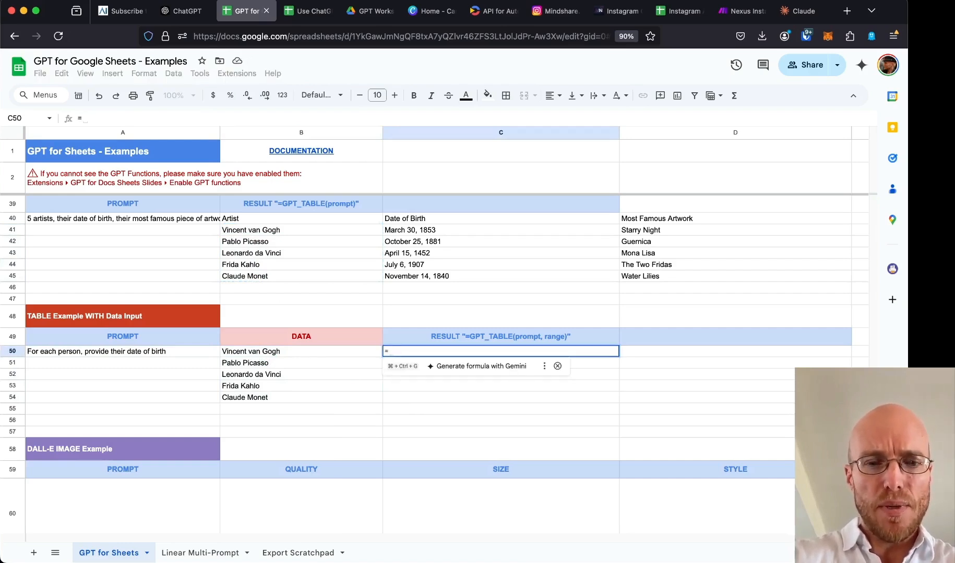
pyautogui.write('gpt')
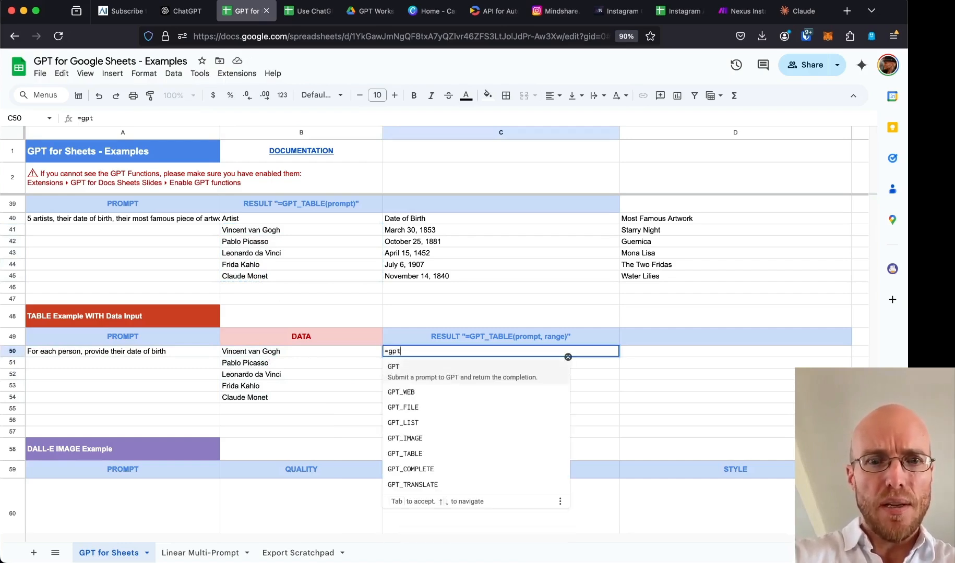
pyautogui.click(420, 417)
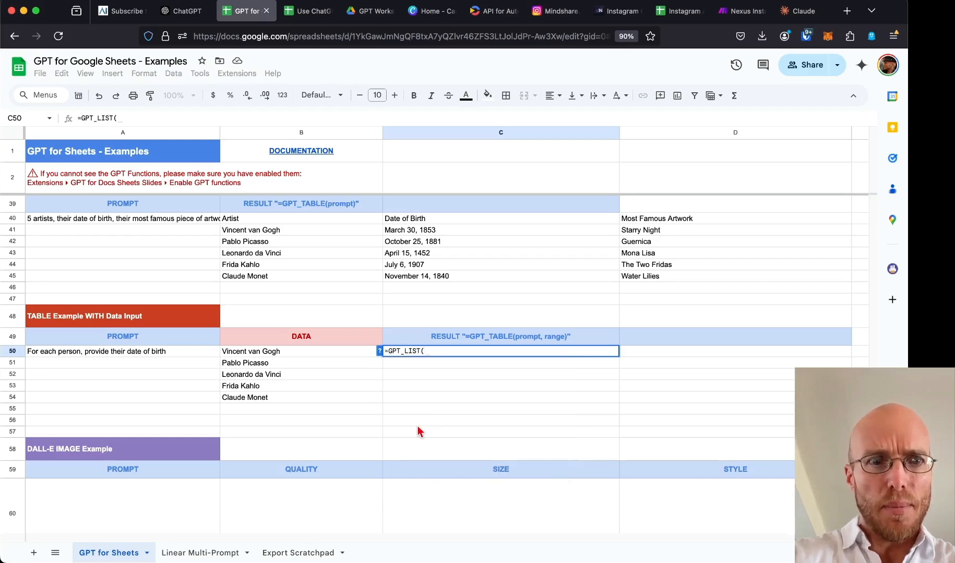
pyautogui.press('super+a')
pyautogui.write('=gp')
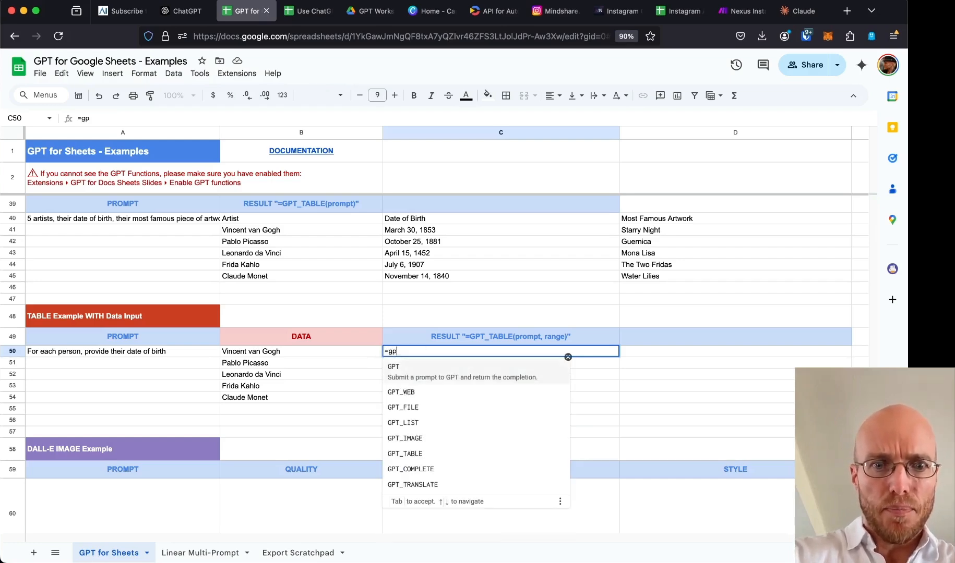
pyautogui.click(436, 451)
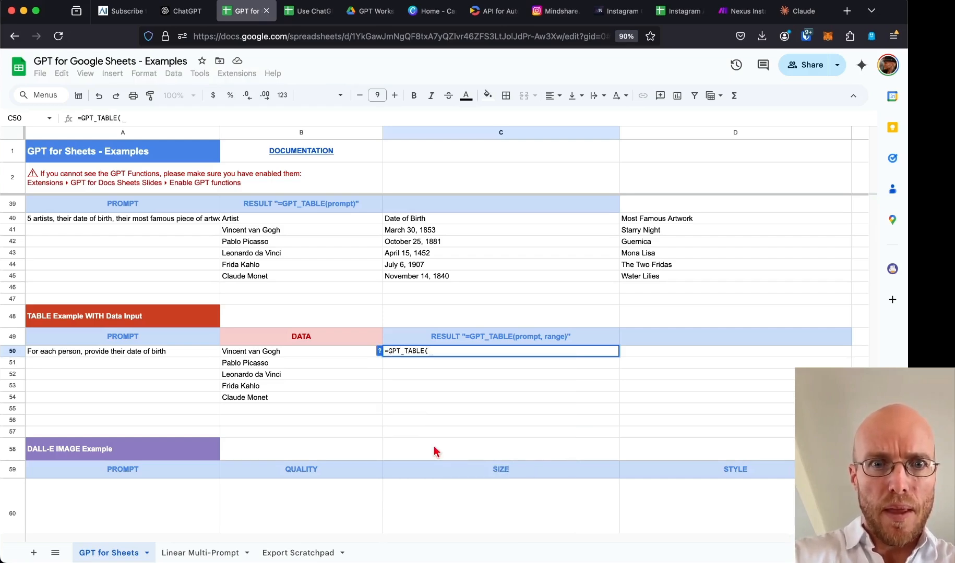
pyautogui.click(169, 353)
pyautogui.write(',')
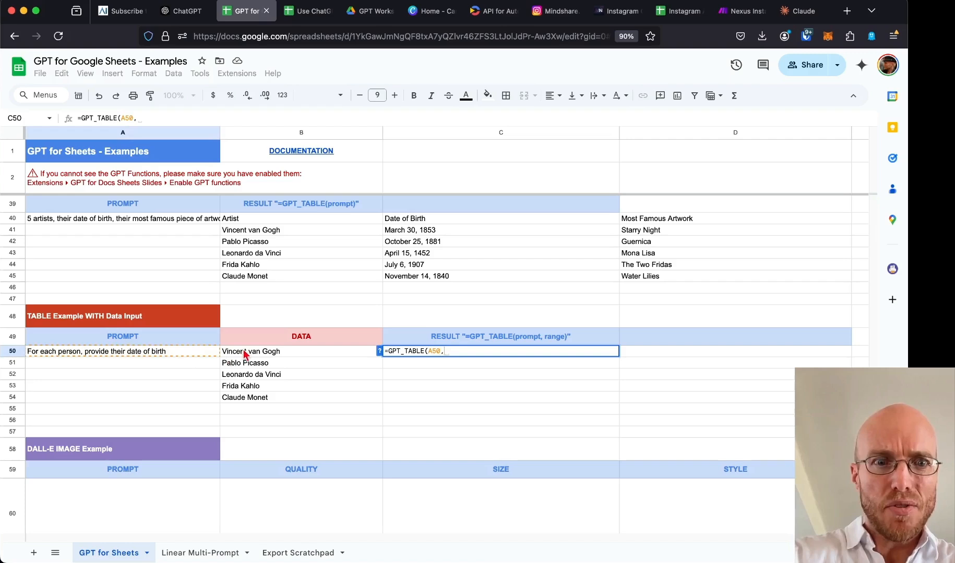
pyautogui.moveTo(244, 353); pyautogui.dragTo(245, 400)
pyautogui.write(')')
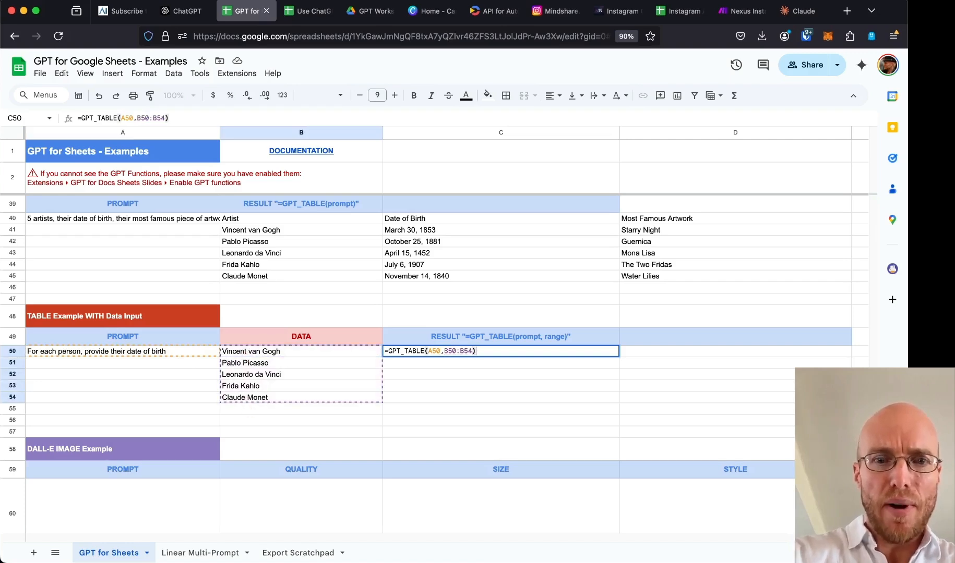
pyautogui.press('Return')
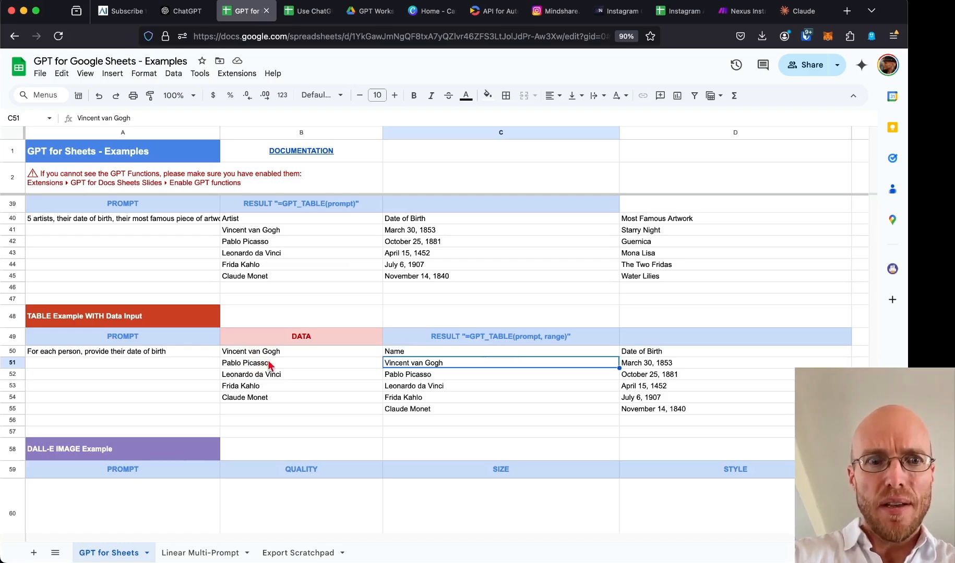
# Extend the prompt in A50 with ", their most famous piece of artwork", copied from the prompt in A40, and review the regenerated table.
pyautogui.click(178, 352)
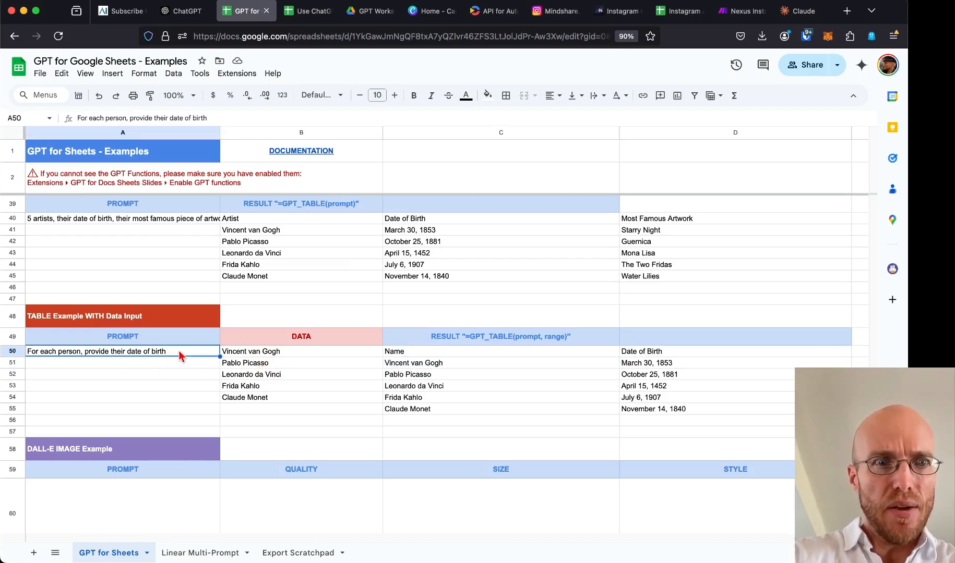
pyautogui.doubleClick(120, 219)
pyautogui.moveTo(113, 218); pyautogui.dragTo(264, 218)
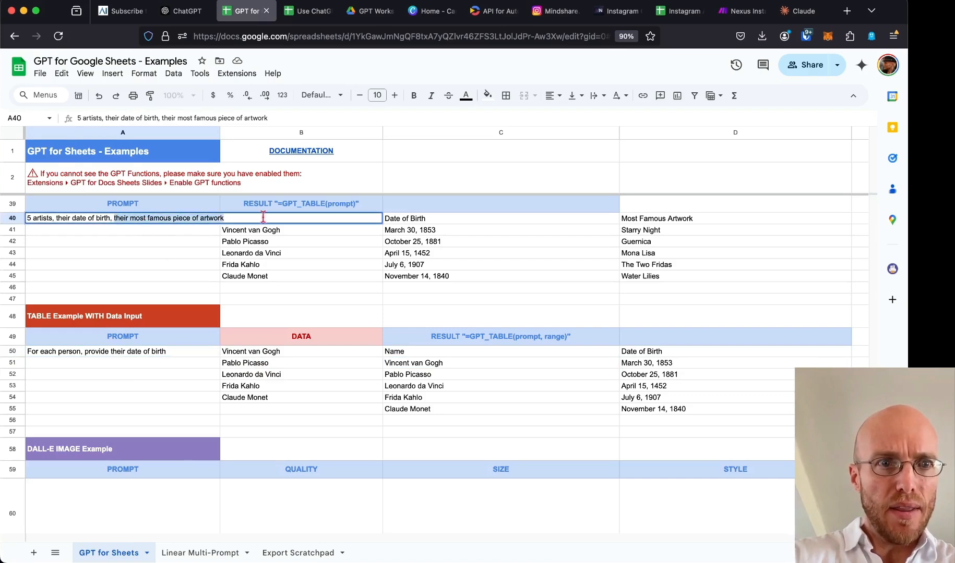
pyautogui.click(179, 352)
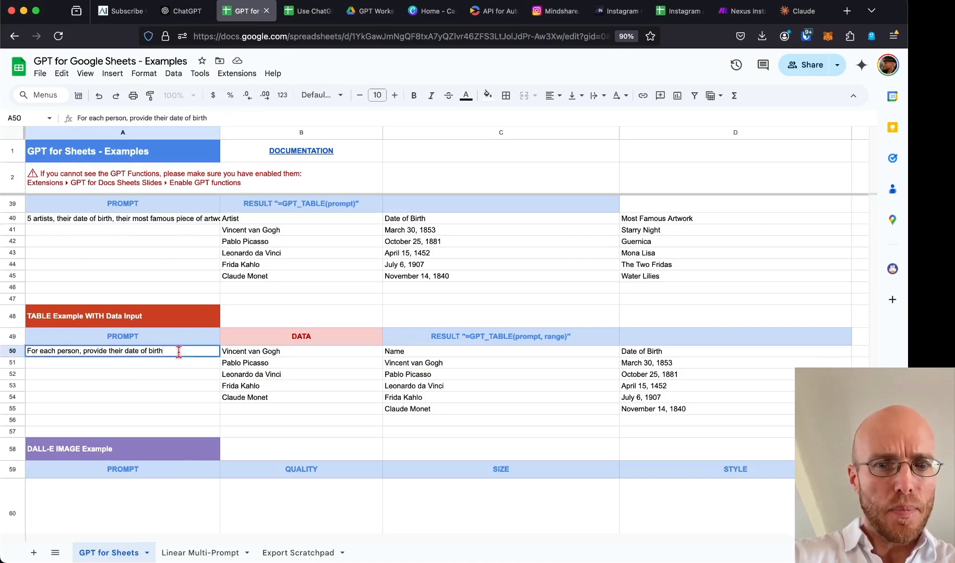
pyautogui.hotkey('ctrl', 'v')
pyautogui.press('Return')
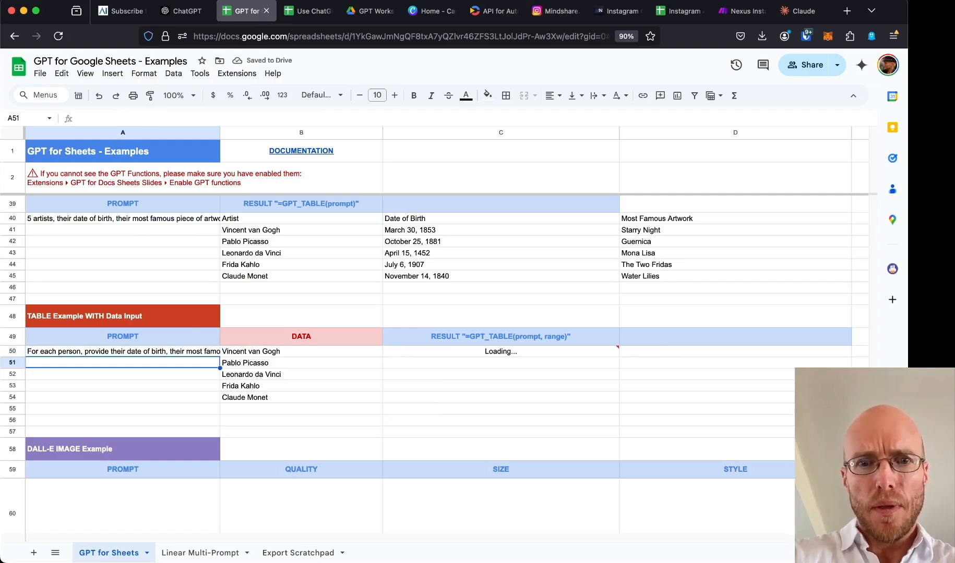
pyautogui.hscroll(4, 401, 401)
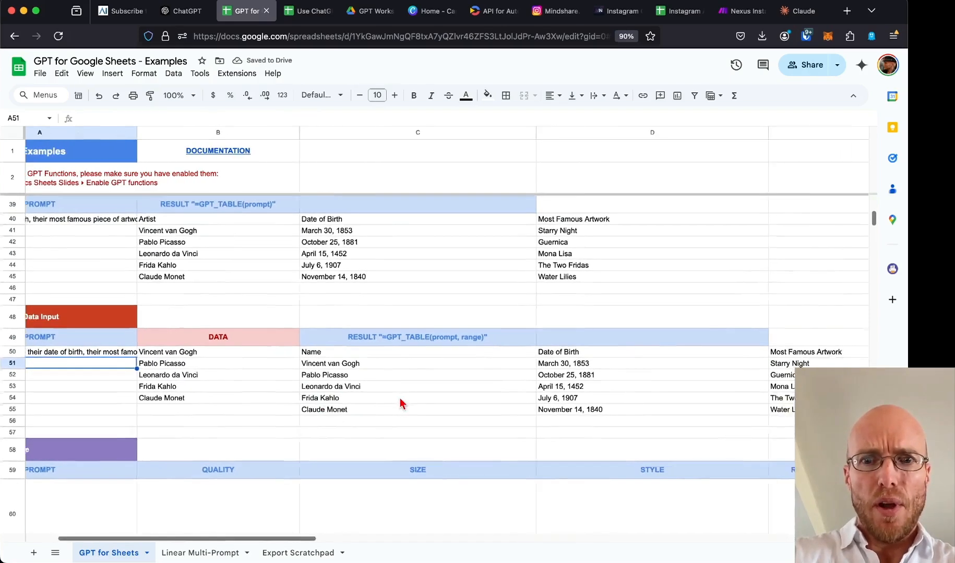
pyautogui.hscroll(-4, 400, 404)
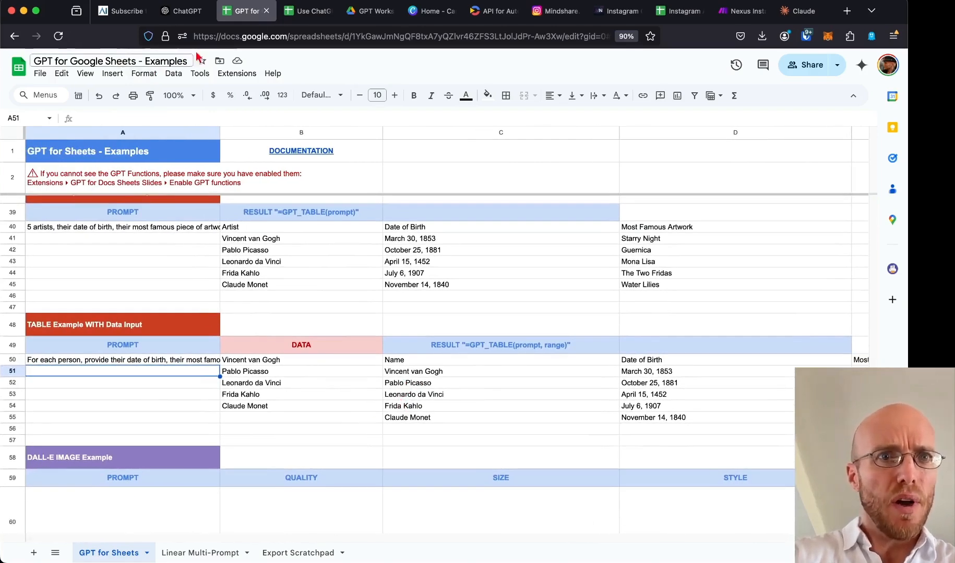
pyautogui.click(299, 13)
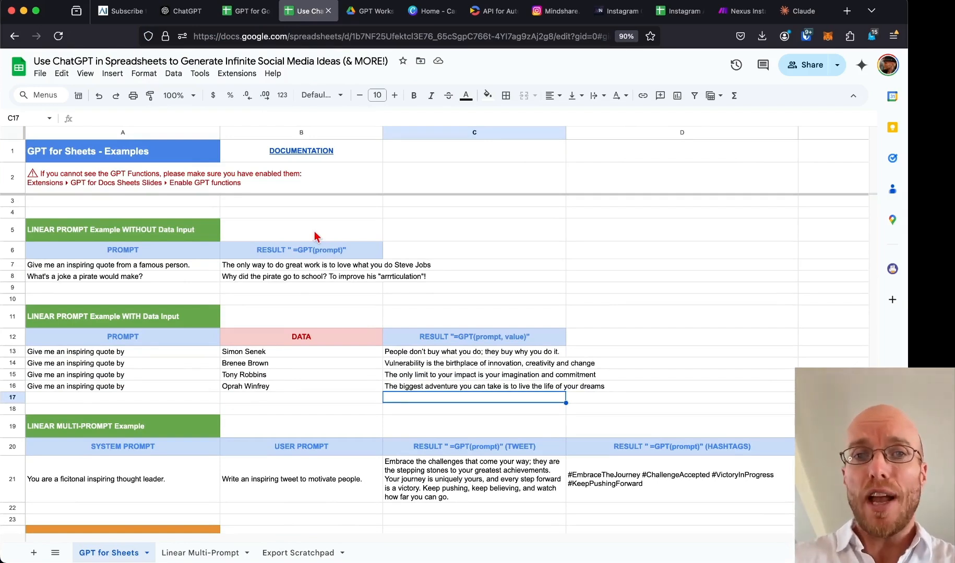
pyautogui.click(246, 10)
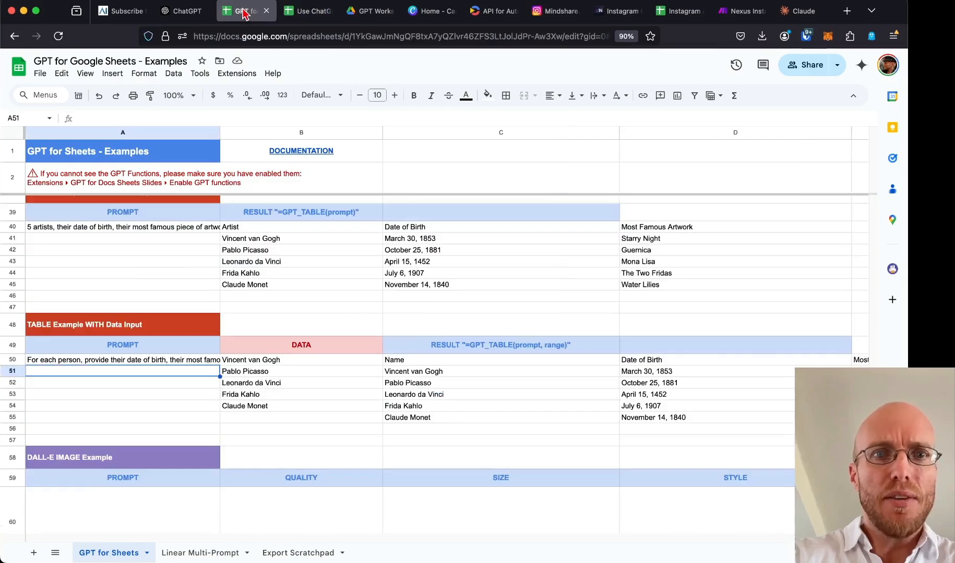
# Open the billing information of the GPT for Slides Docs Sheets extension.
pyautogui.click(234, 73)
pyautogui.moveTo(267, 219)
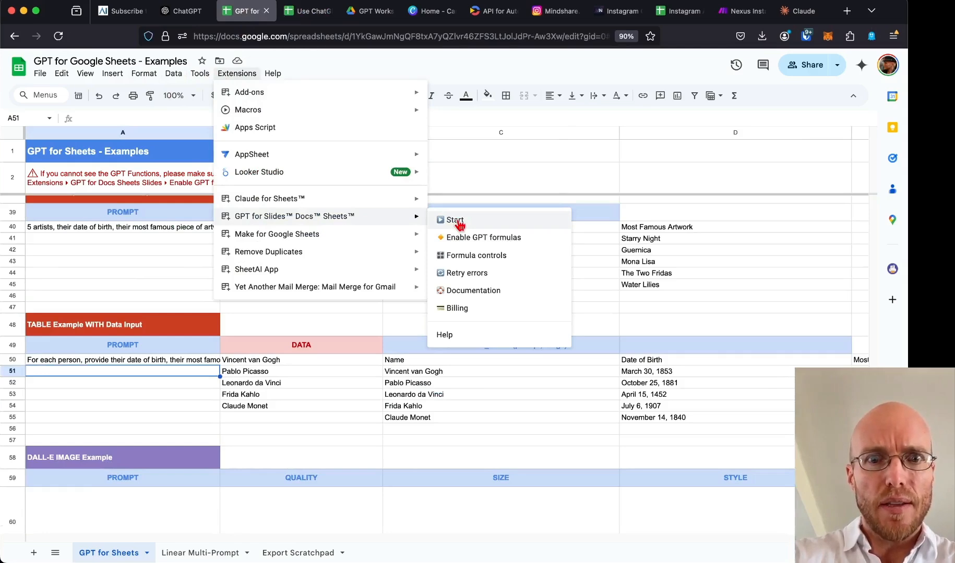
pyautogui.click(463, 312)
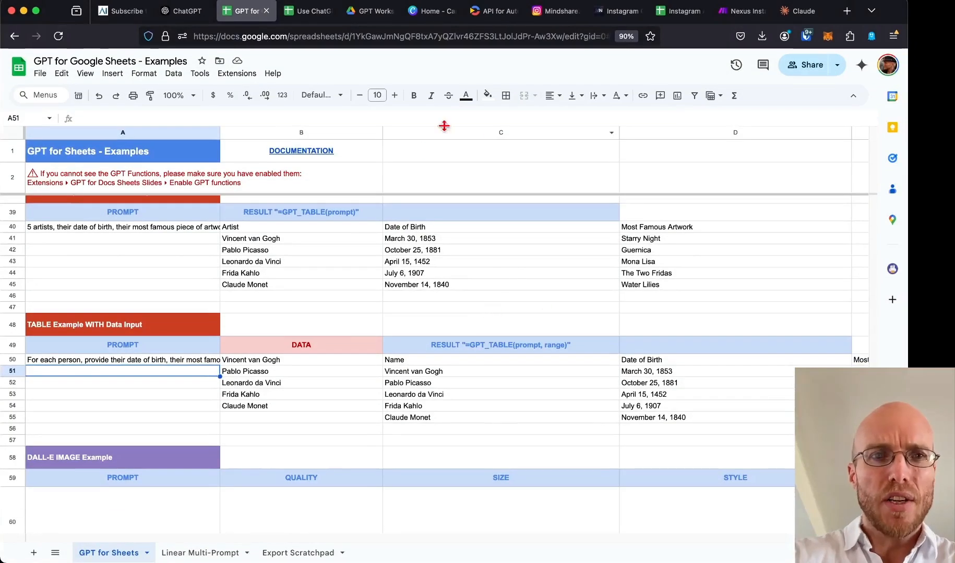
# Start the GPT for Slides Docs Sheets extension and bring its GPT Formulas options into view.
pyautogui.click(227, 77)
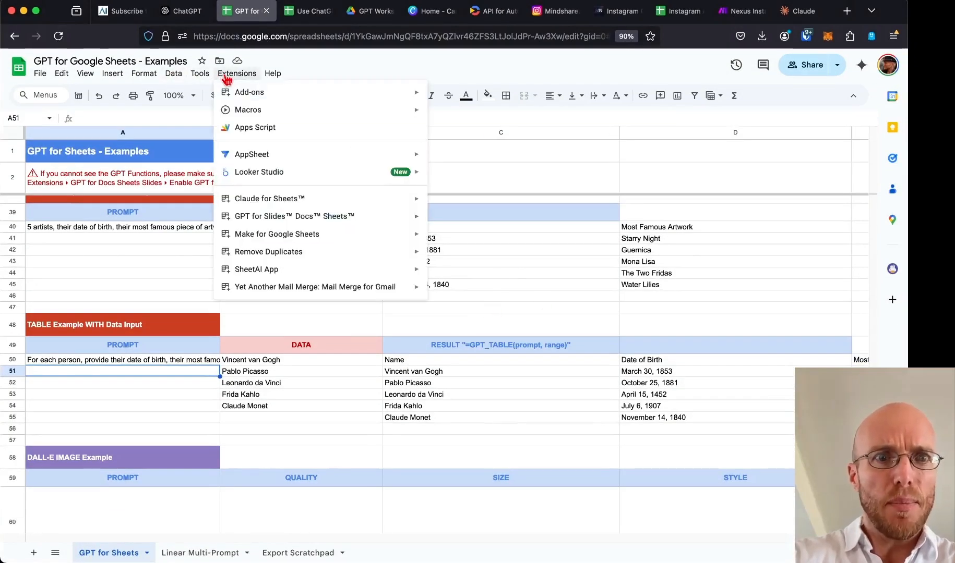
pyautogui.moveTo(279, 203)
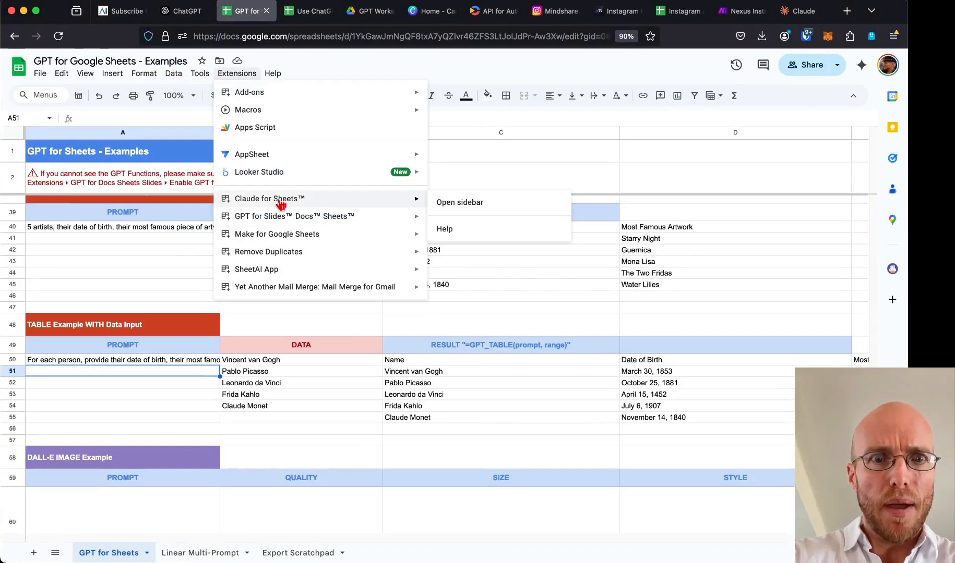
pyautogui.moveTo(299, 217)
pyautogui.click(461, 221)
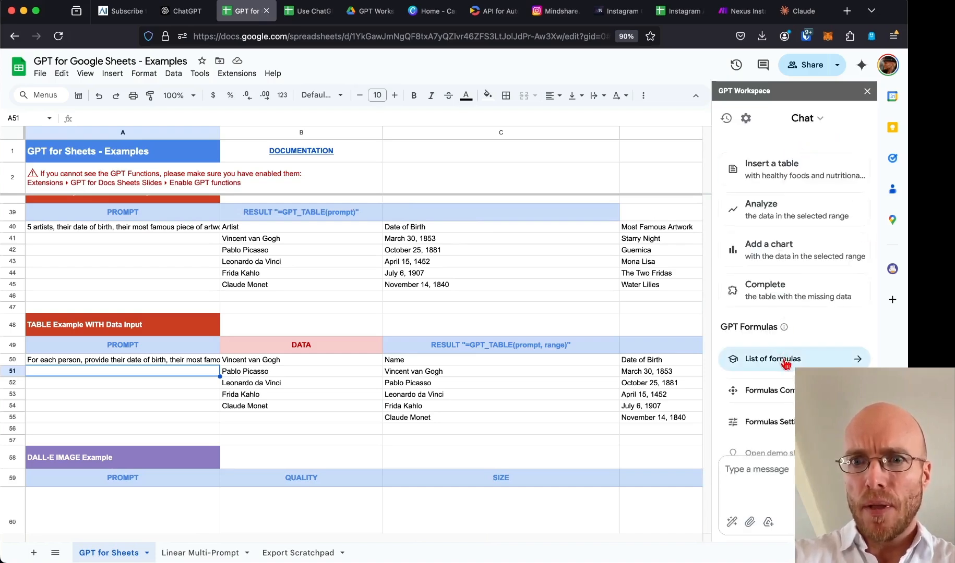
pyautogui.scroll(-2, 785, 365)
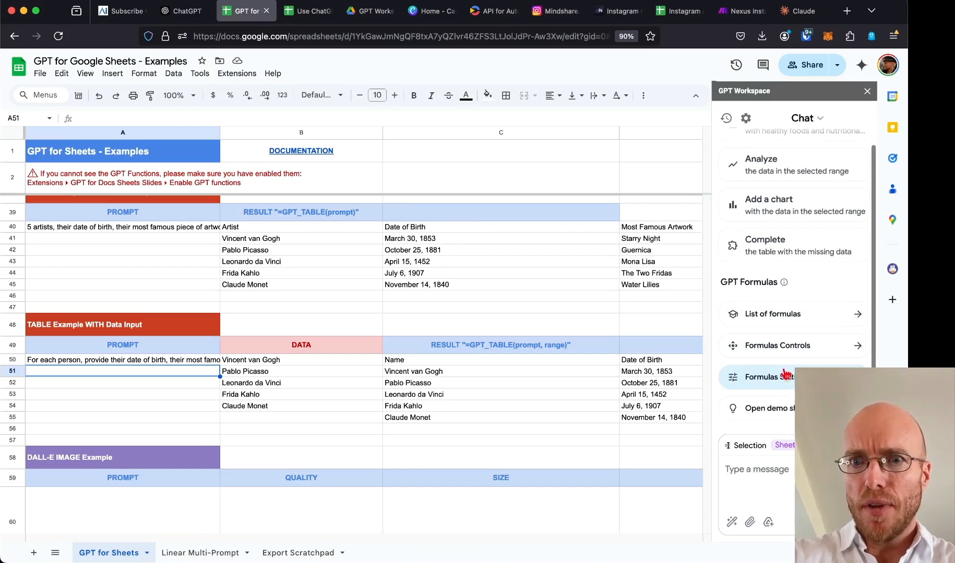
# Check the current plan and bonus credits in the GPT Workspace subscription settings, and close the sidebar.
pyautogui.scroll(2, 788, 339)
pyautogui.click(746, 118)
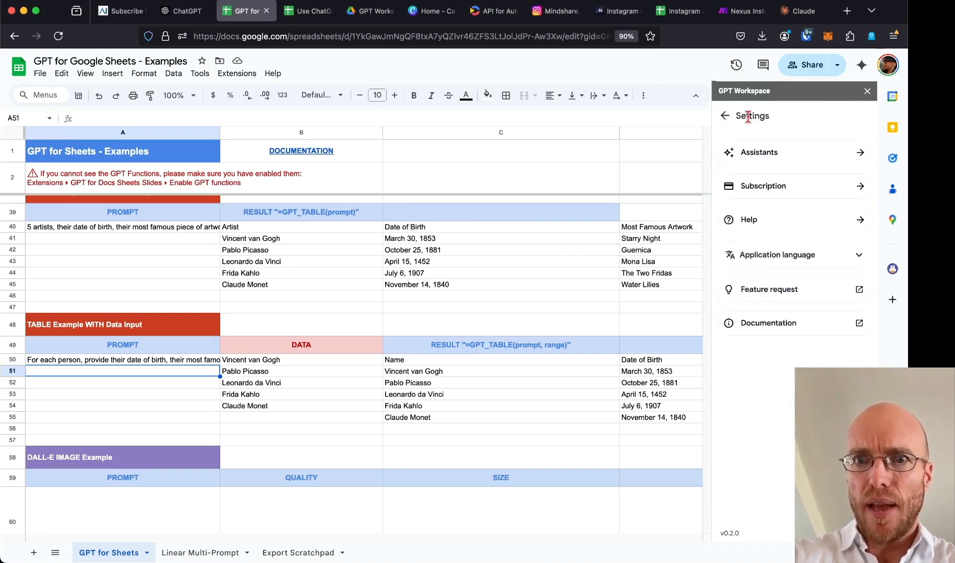
pyautogui.click(752, 198)
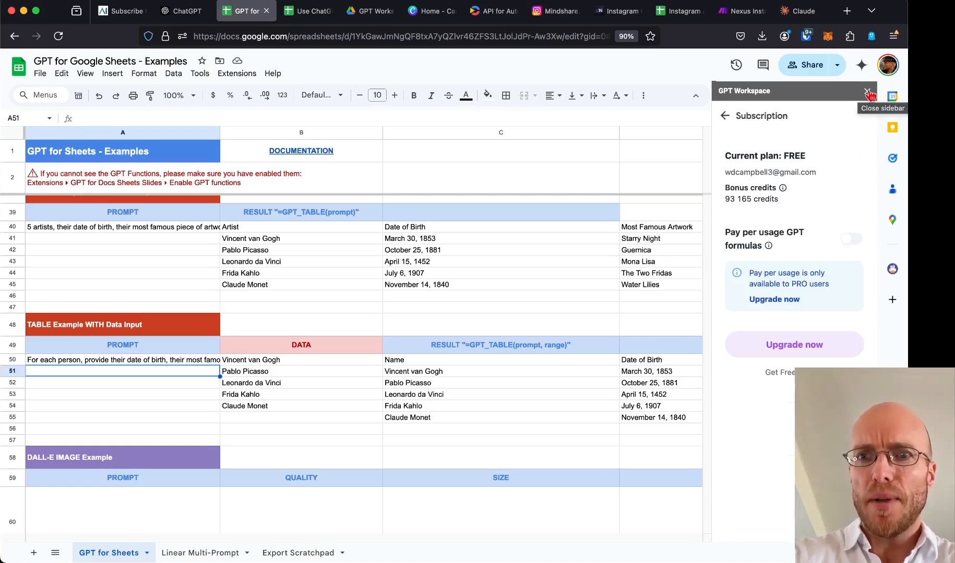
pyautogui.click(868, 94)
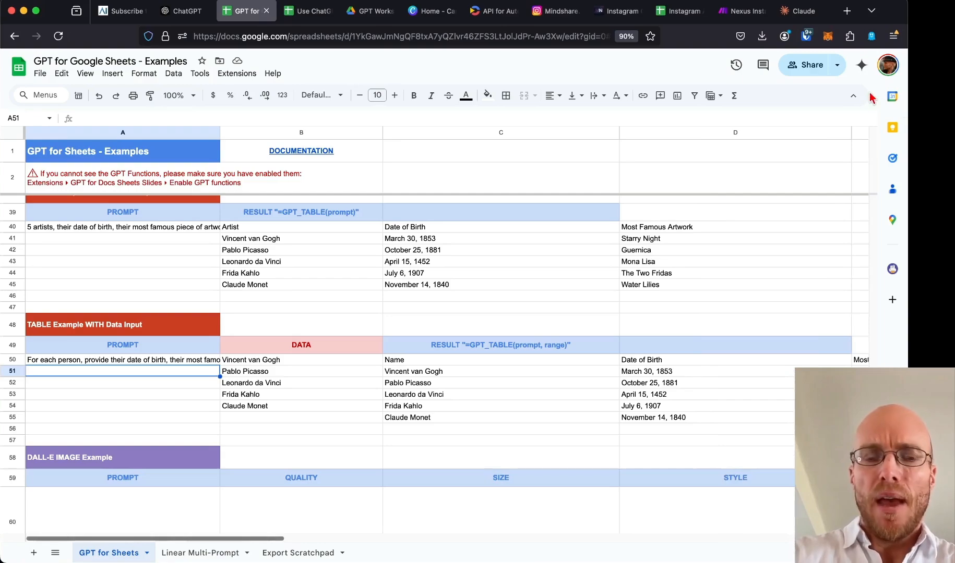
# Examine the DALL-E IMAGE Example table and its prompts in cells A60 and A61.
pyautogui.scroll(-5, 397, 414)
pyautogui.hscroll(3, 397, 414)
pyautogui.scroll(3, 398, 414)
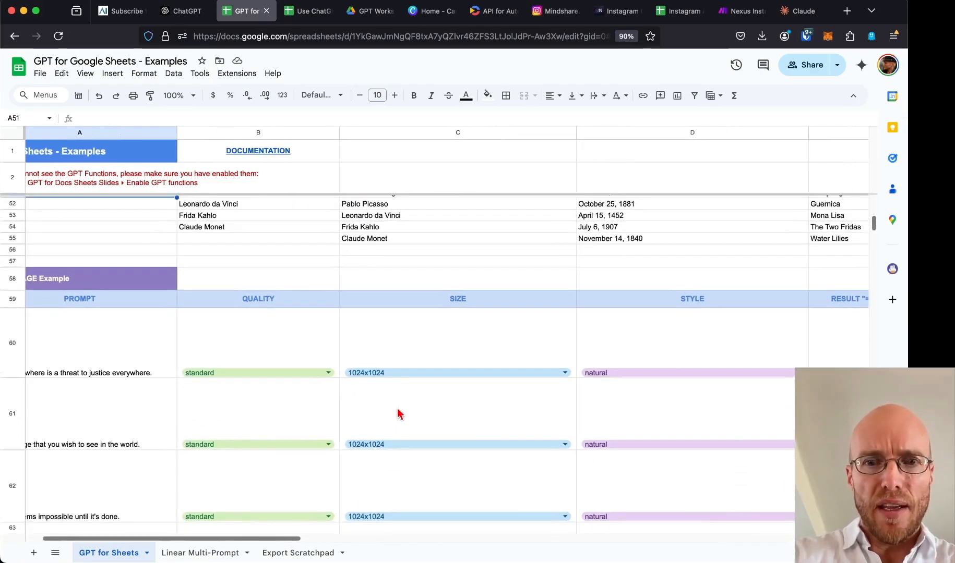
pyautogui.hscroll(-3, 398, 413)
pyautogui.scroll(2, 397, 413)
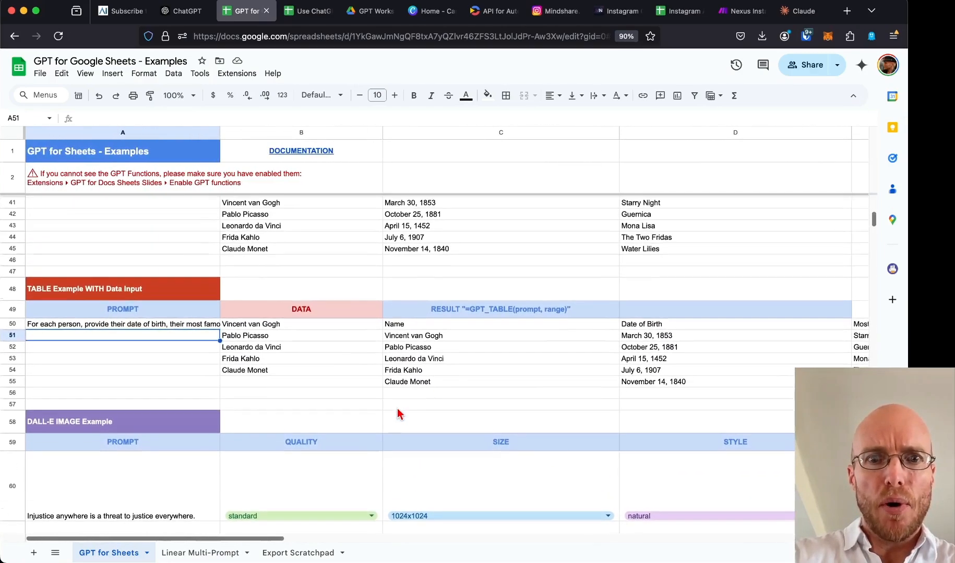
pyautogui.scroll(-1, 397, 413)
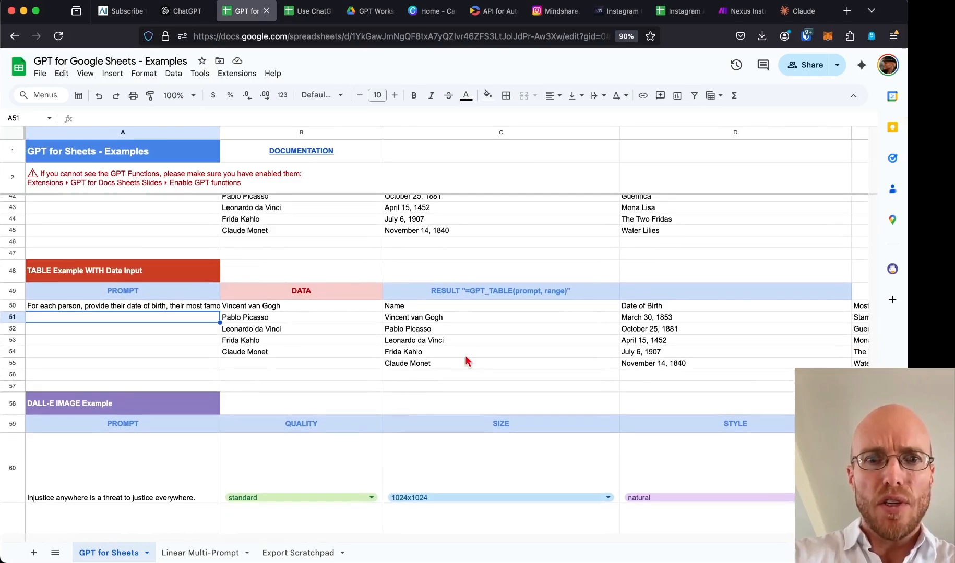
pyautogui.scroll(-5, 464, 360)
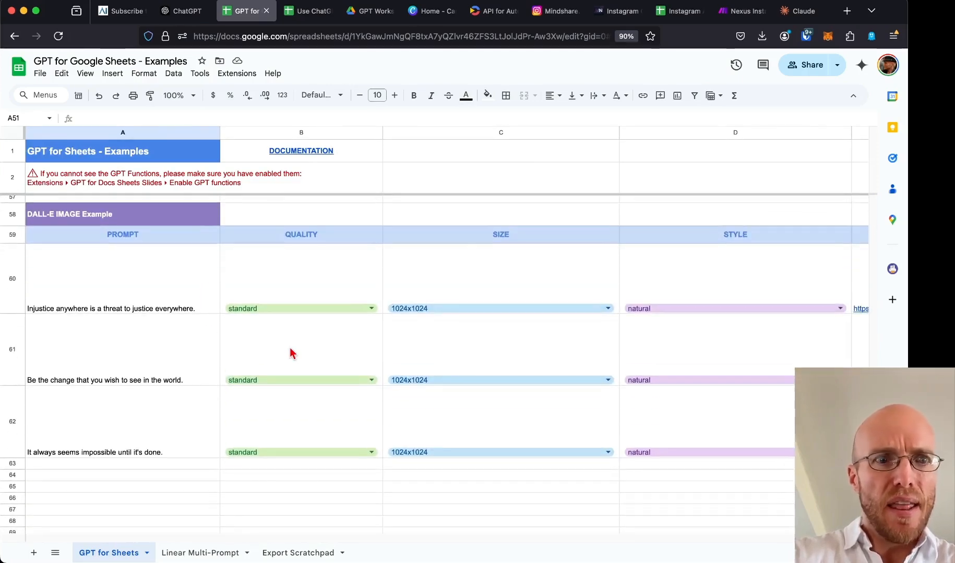
pyautogui.doubleClick(124, 308)
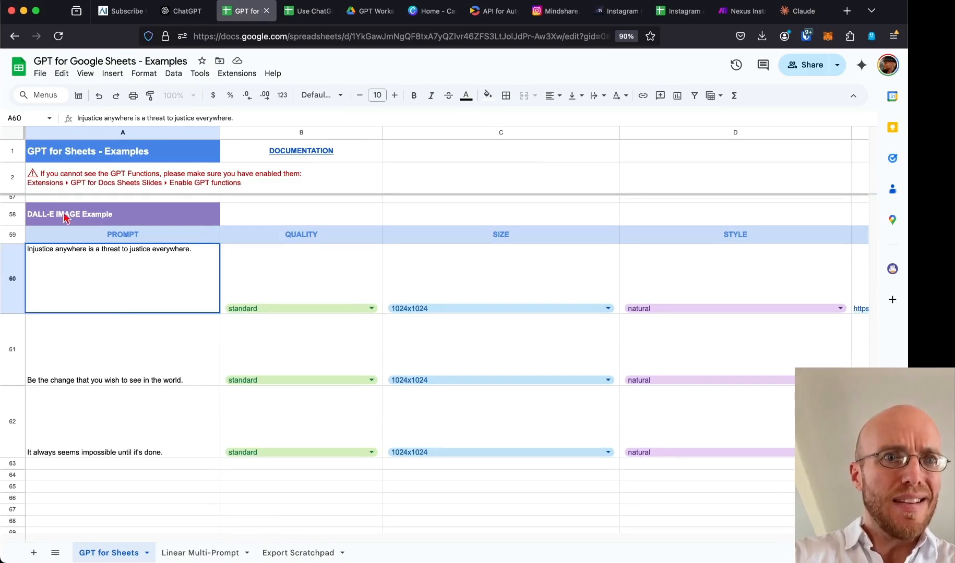
pyautogui.click(167, 366)
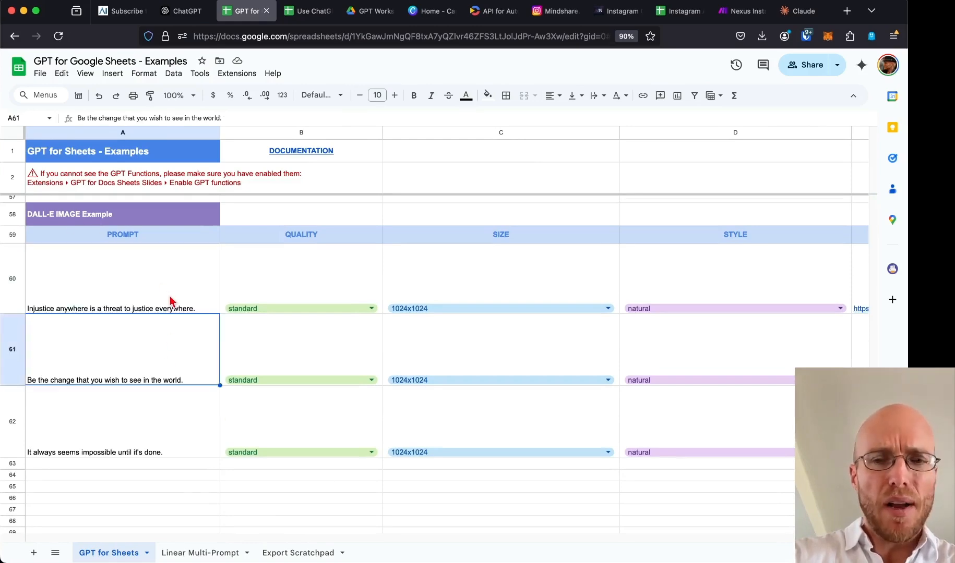
pyautogui.scroll(2, 171, 302)
pyautogui.hscroll(4, 170, 301)
pyautogui.hscroll(-5, 171, 301)
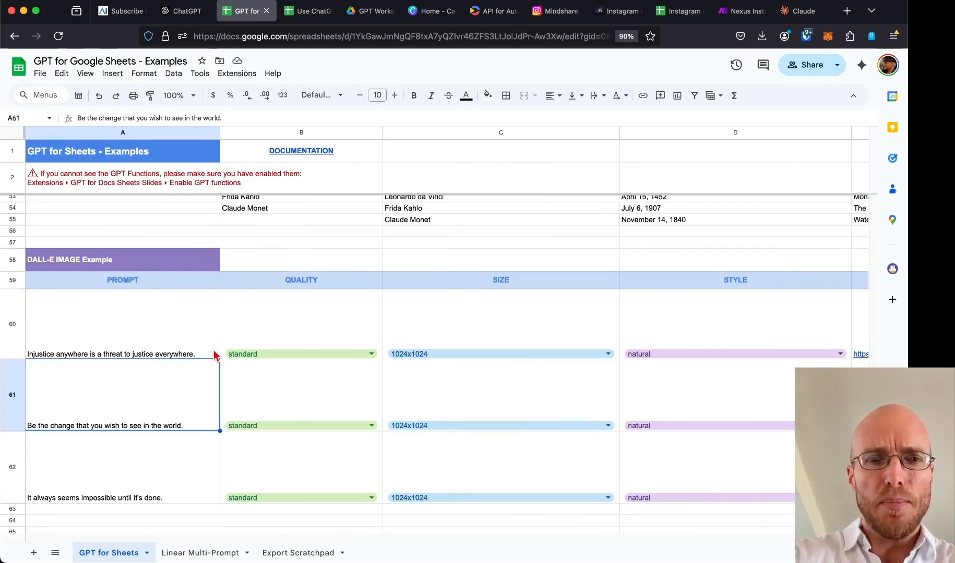
pyautogui.hscroll(3, 214, 355)
pyautogui.hscroll(-3, 214, 354)
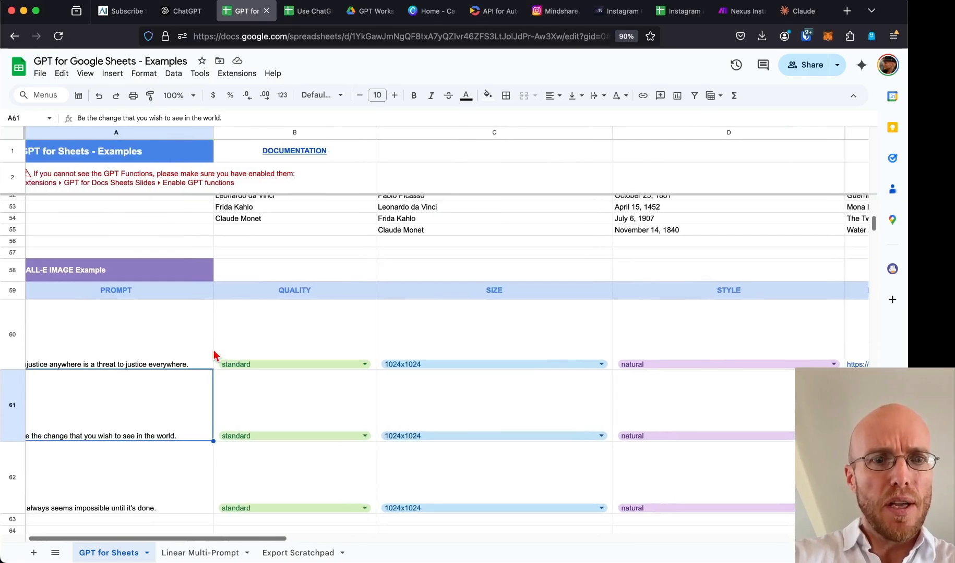
pyautogui.scroll(-2, 214, 355)
pyautogui.hscroll(3, 214, 355)
pyautogui.hscroll(-3, 214, 354)
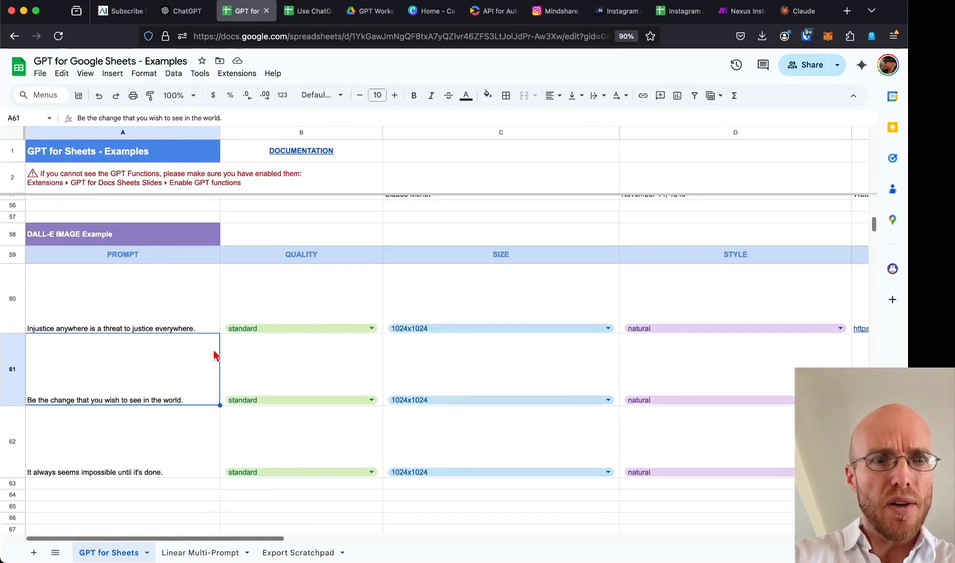
# Examine row 60 of the DALL-E example from its prompt and quality cells across to the result link and image.
pyautogui.click(181, 309)
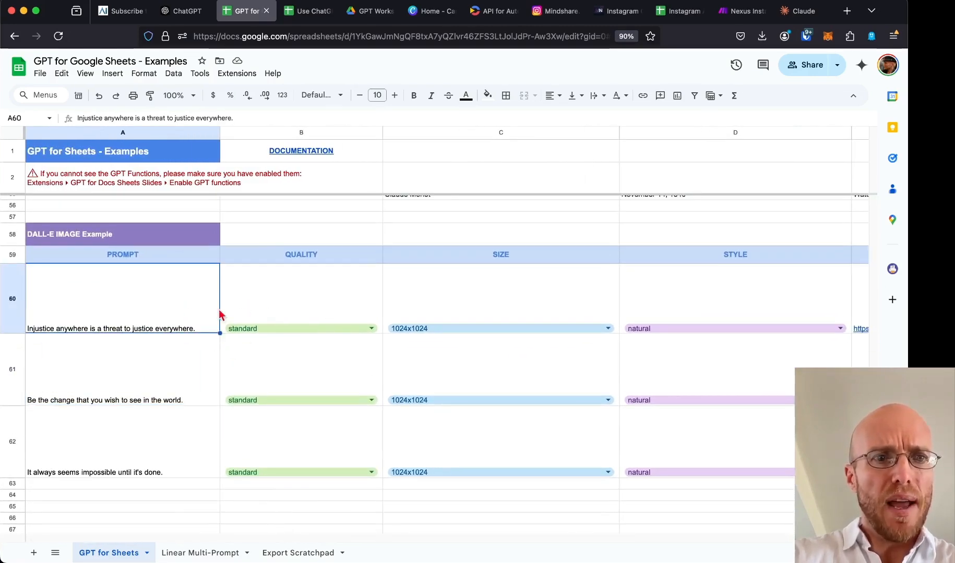
pyautogui.click(280, 316)
pyautogui.hscroll(10, 280, 316)
pyautogui.scroll(1, 279, 316)
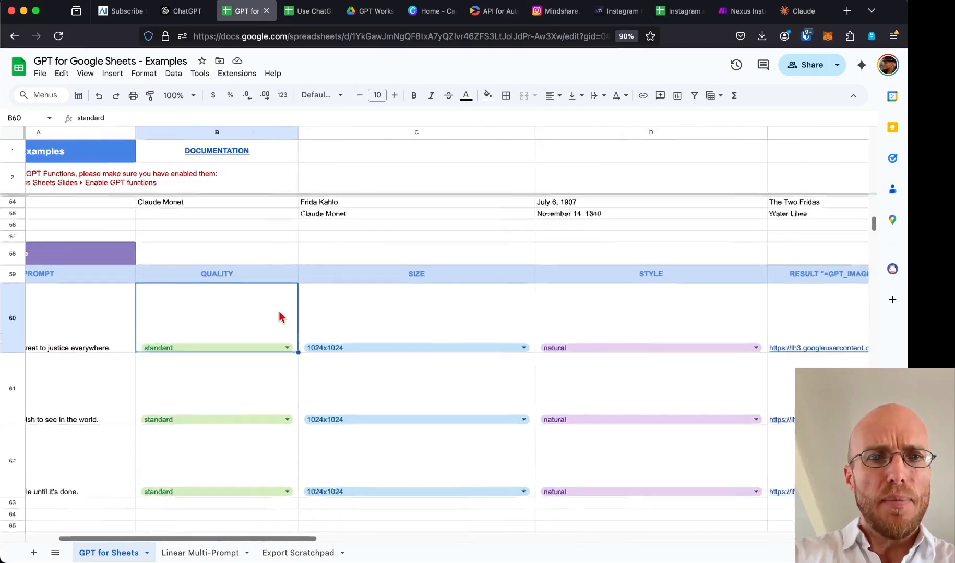
pyautogui.hscroll(-2, 279, 316)
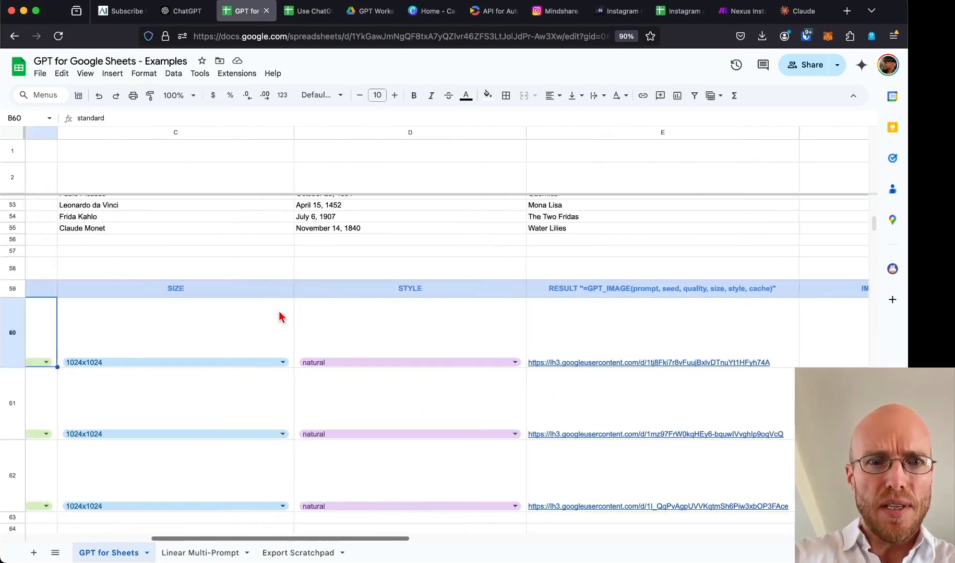
pyautogui.hscroll(6, 280, 316)
pyautogui.scroll(-1, 280, 316)
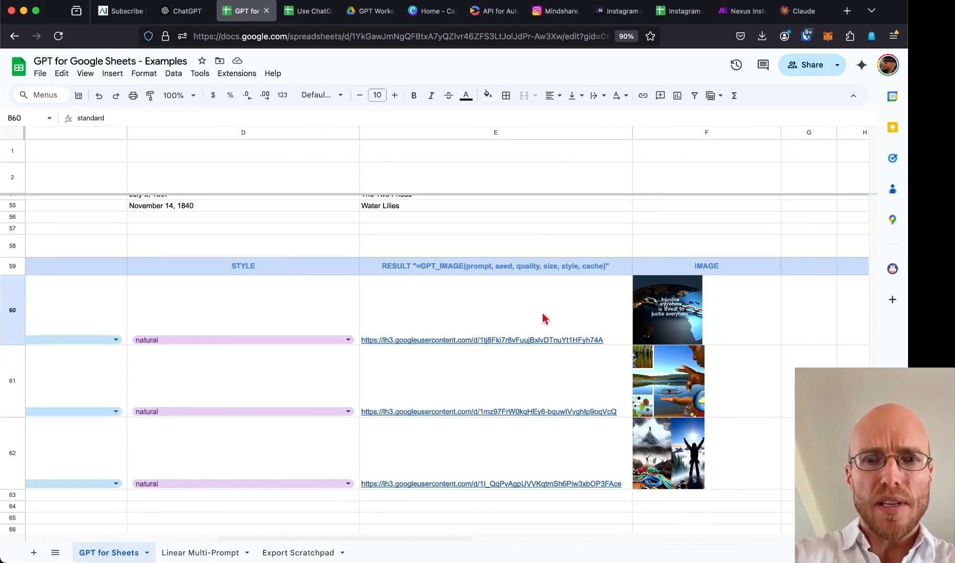
pyautogui.moveTo(565, 323)
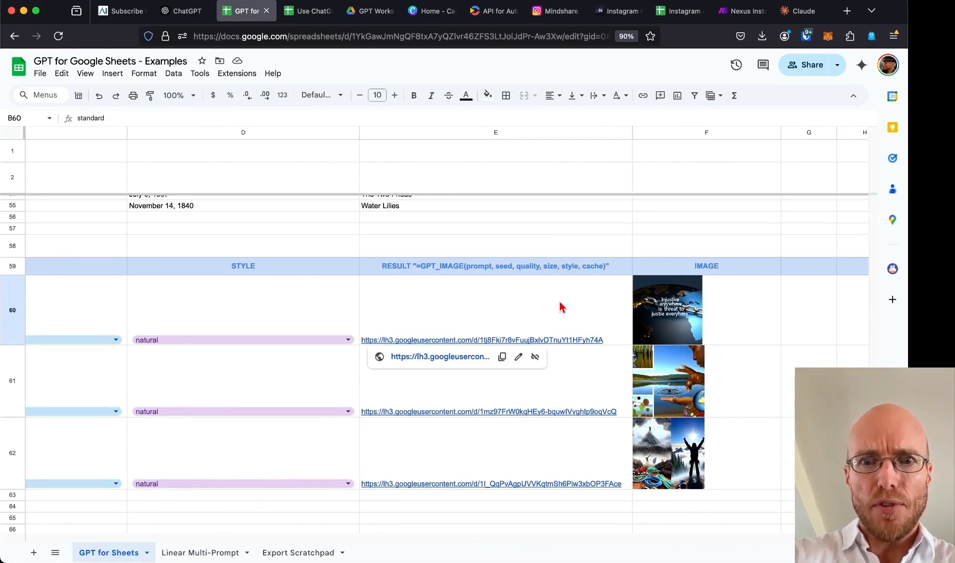
# Open the GPT_IMAGE formula in E60, enlarge the page to 110%, and examine the formula's prompt text.
pyautogui.doubleClick(561, 306)
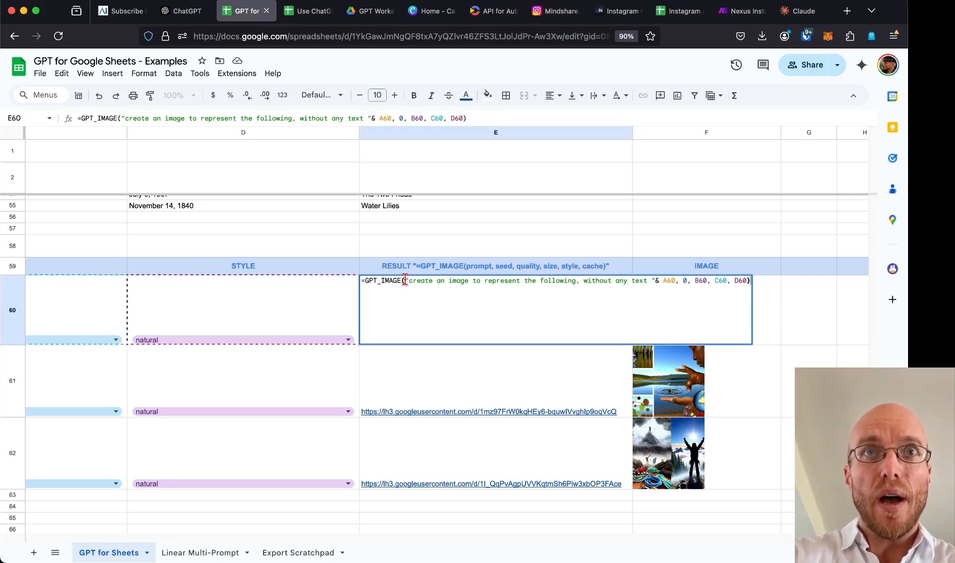
pyautogui.moveTo(405, 281); pyautogui.dragTo(439, 283)
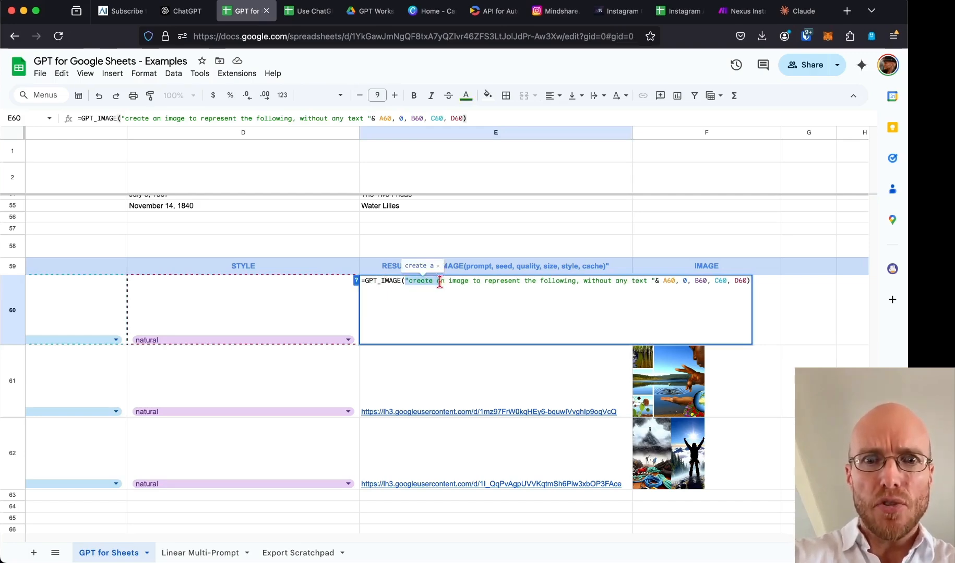
pyautogui.press('super+equal')
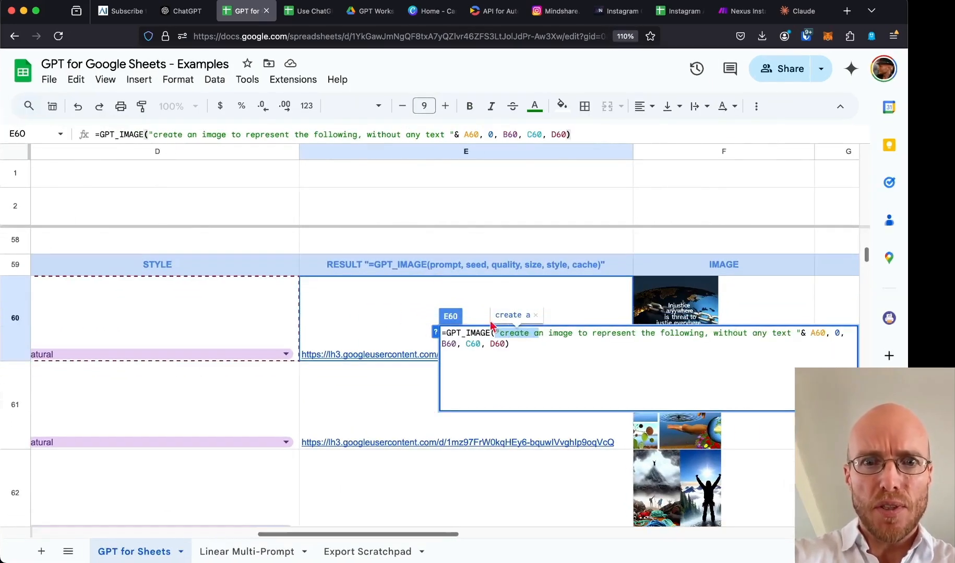
pyautogui.hscroll(2, 542, 307)
pyautogui.scroll(-1, 543, 308)
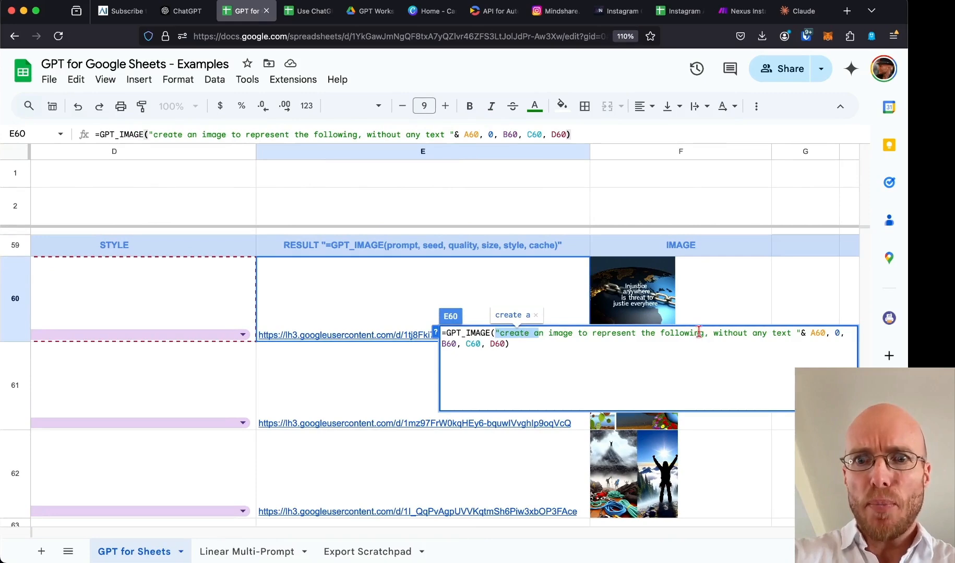
pyautogui.click(797, 333)
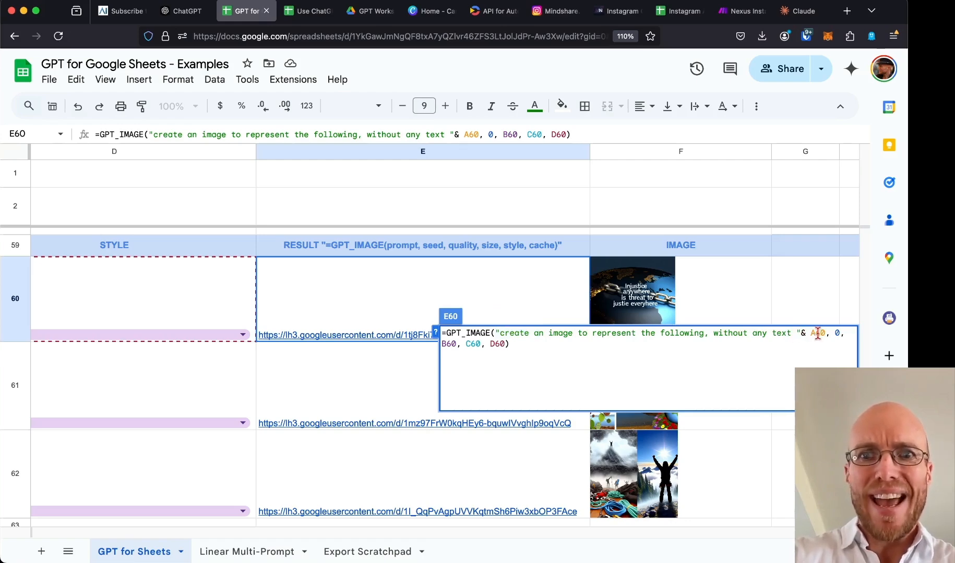
# Trace the E60 formula's cell references to the prompt, quality, size and style columns of row 60.
pyautogui.hscroll(-10, 412, 345)
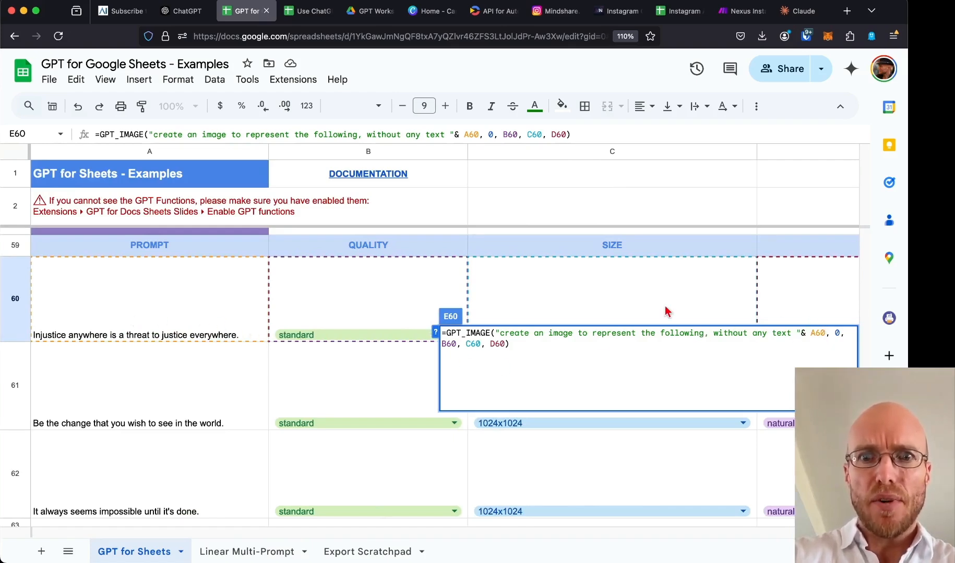
pyautogui.hscroll(10, 667, 309)
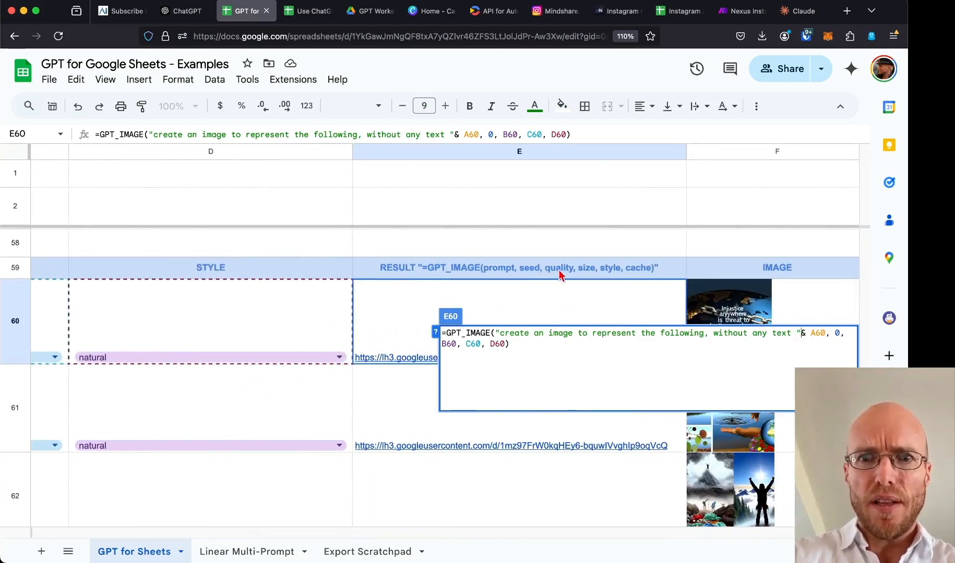
pyautogui.hscroll(-7, 226, 386)
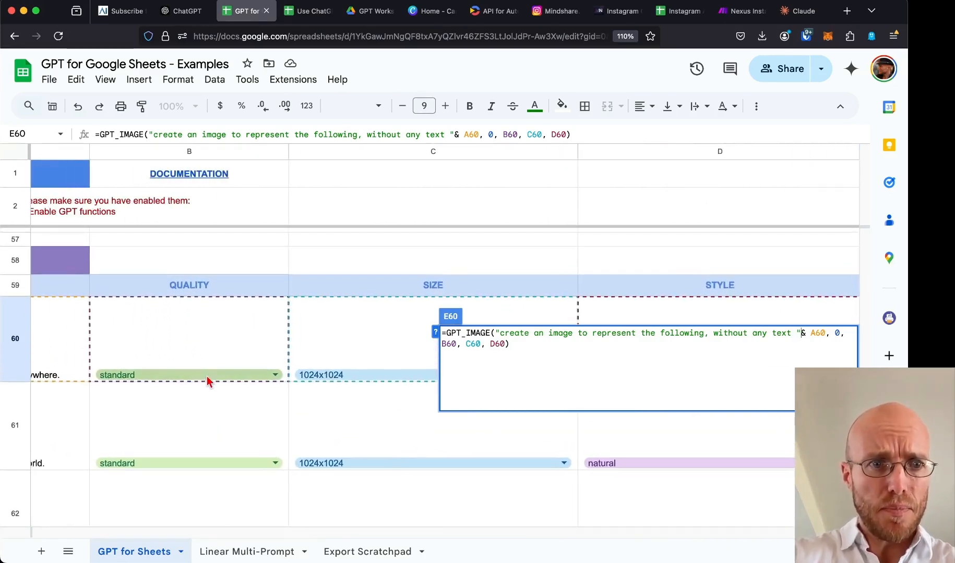
# Show the quality choices in B60 and open that cell's dropdown validation rule.
pyautogui.click(207, 377)
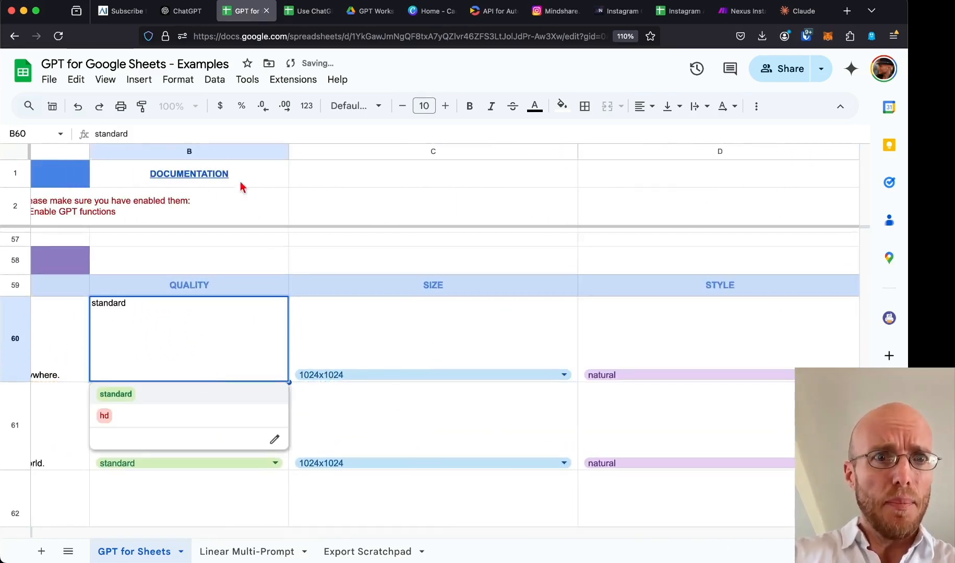
pyautogui.click(139, 81)
pyautogui.click(172, 83)
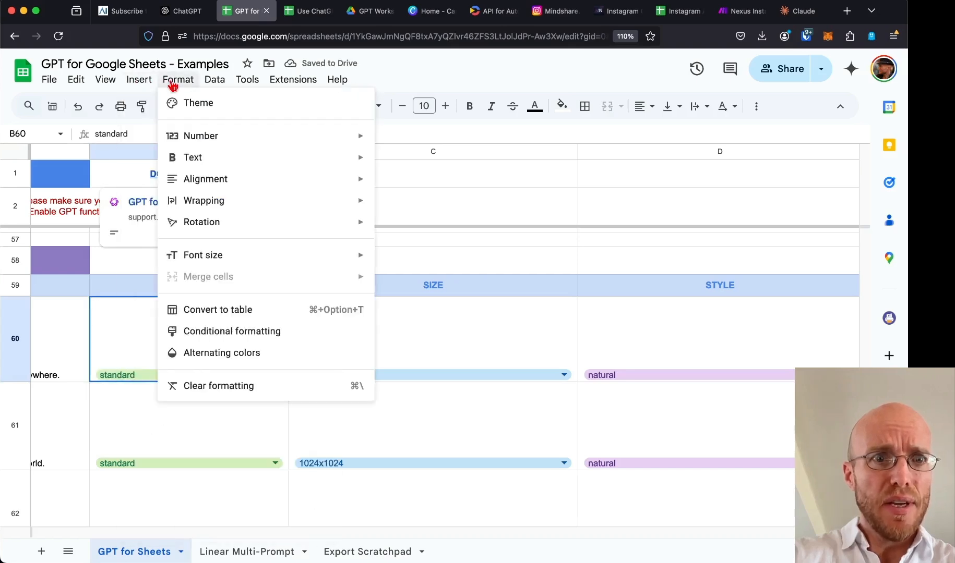
pyautogui.click(128, 83)
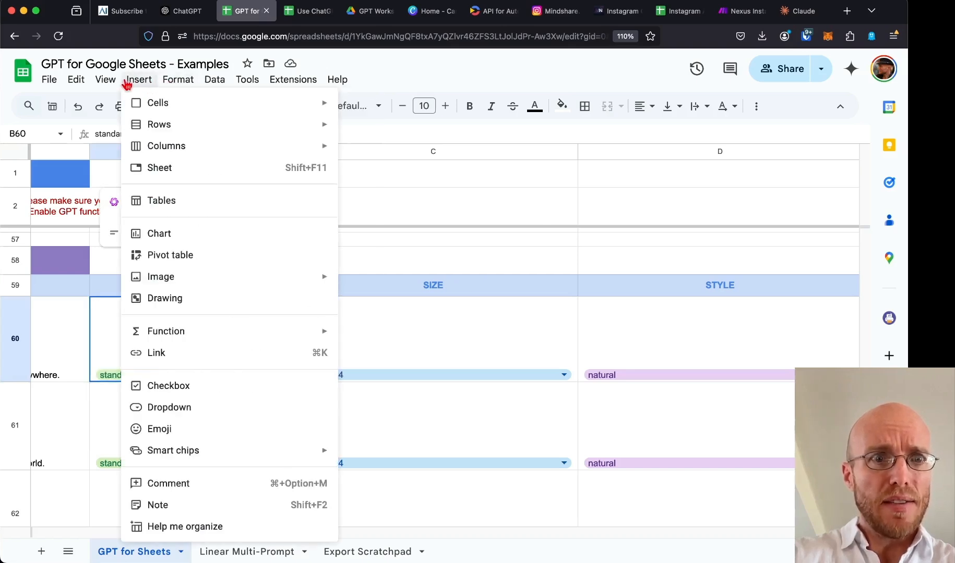
pyautogui.click(175, 407)
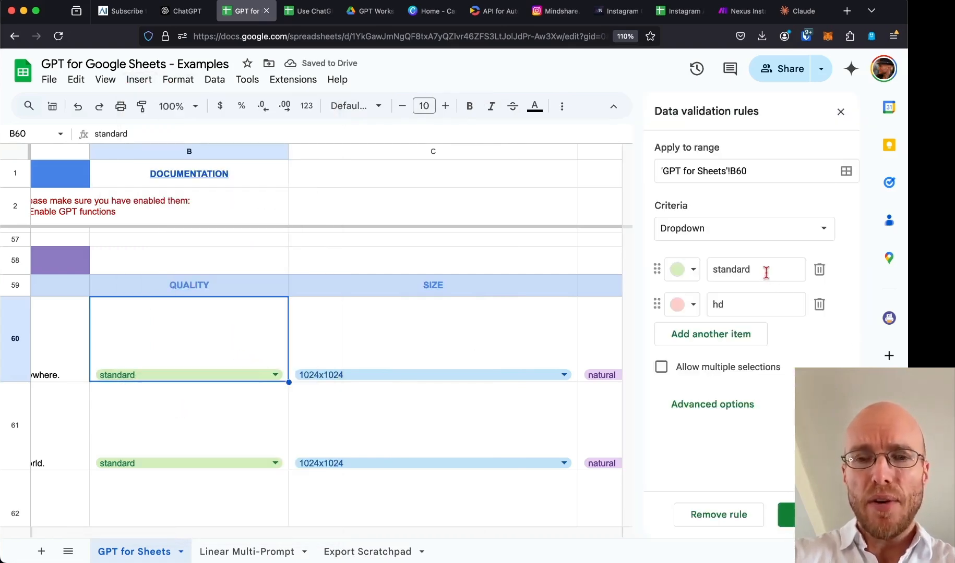
# Show the size choices in C60, and close the list by selecting the style cell D60.
pyautogui.hscroll(3, 464, 368)
pyautogui.scroll(-1, 464, 367)
pyautogui.hscroll(1, 465, 373)
pyautogui.scroll(-1, 465, 373)
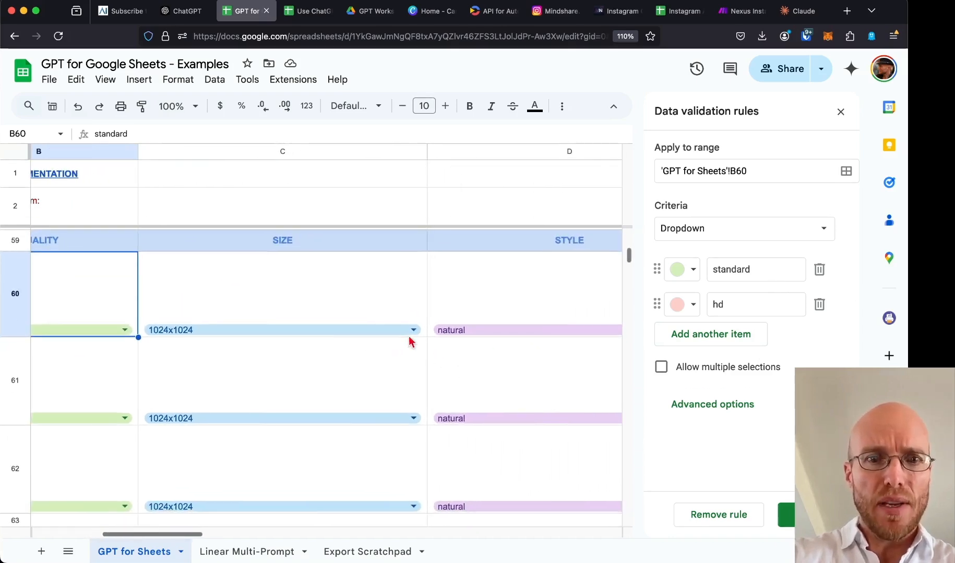
pyautogui.click(406, 332)
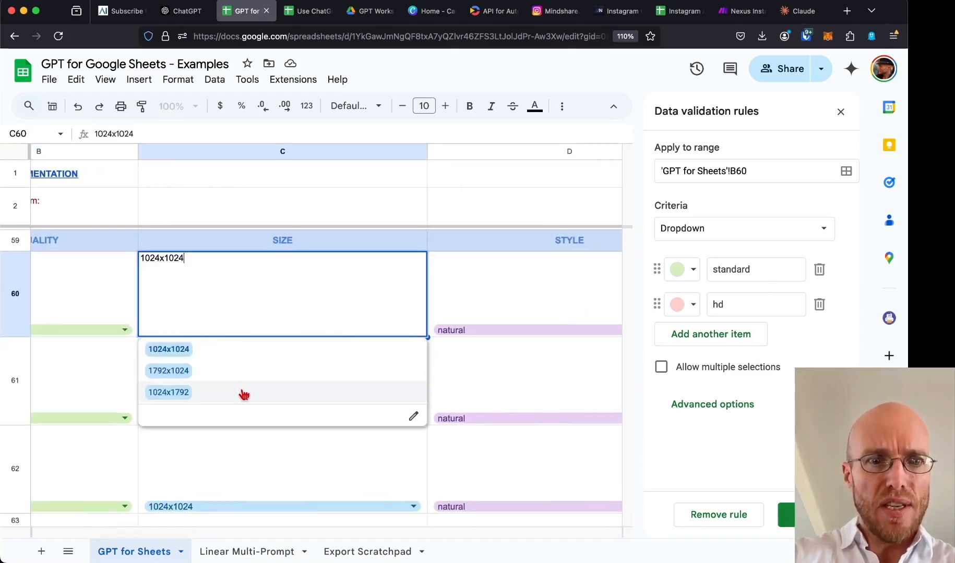
pyautogui.click(491, 309)
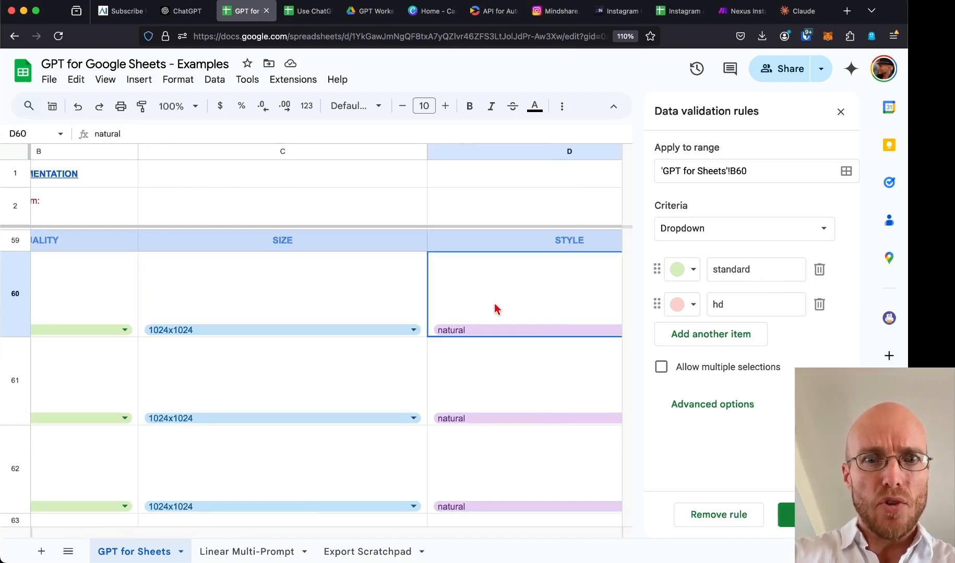
# Review the style, result and image columns of row 60, and reopen the GPT_IMAGE formula in E60.
pyautogui.hscroll(5, 495, 309)
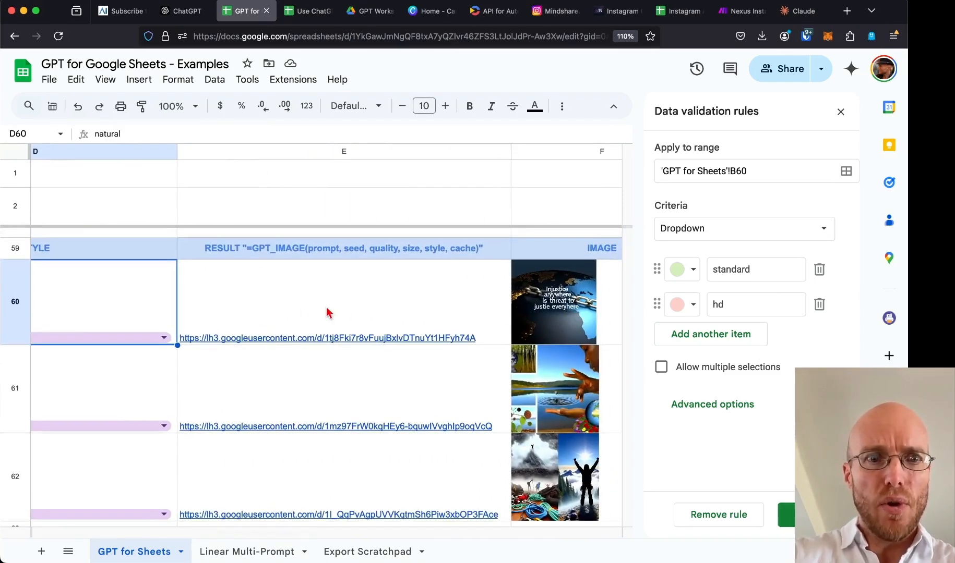
pyautogui.hscroll(-3, 313, 315)
pyautogui.scroll(1, 313, 315)
pyautogui.hscroll(-5, 300, 316)
pyautogui.hscroll(8, 300, 315)
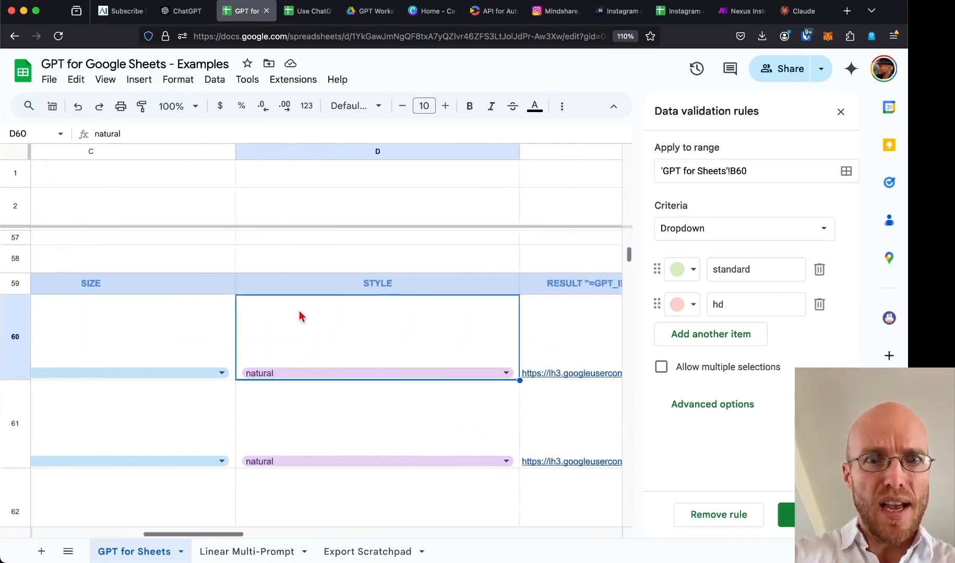
pyautogui.doubleClick(350, 346)
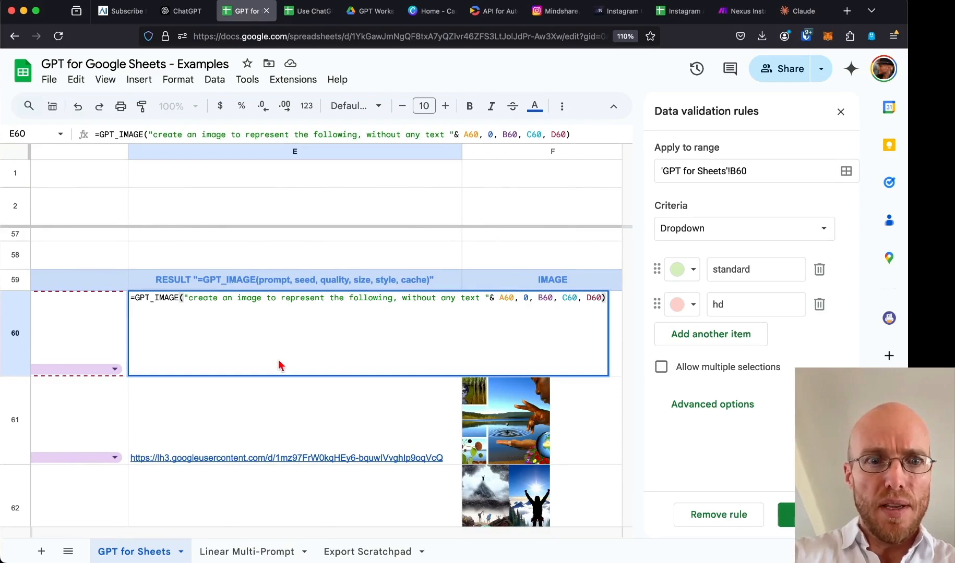
# Compare the E60 formula with the quality, size and style columns, and leave the formula to view the images in column F.
pyautogui.hscroll(-8, 53, 363)
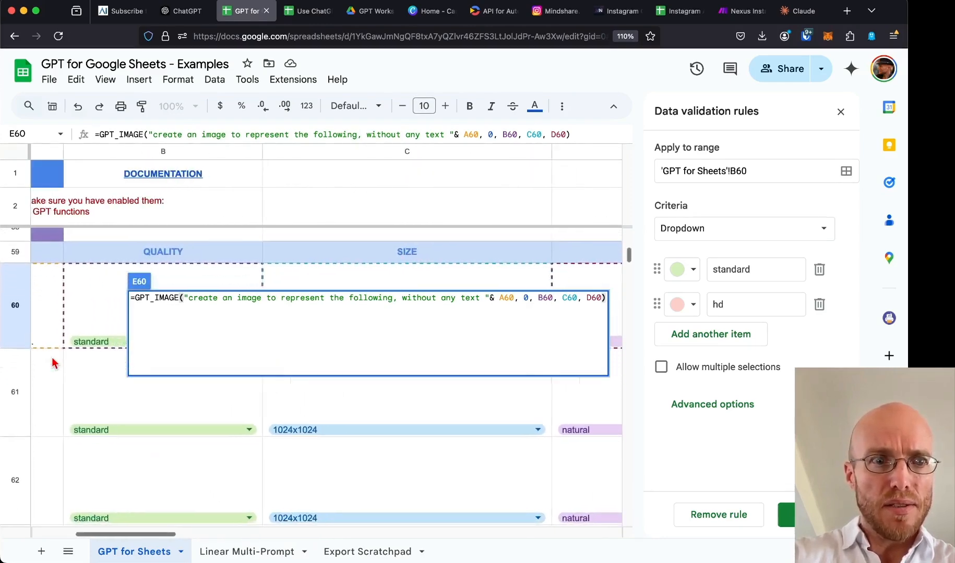
pyautogui.hscroll(1, 54, 362)
pyautogui.hscroll(2, 218, 412)
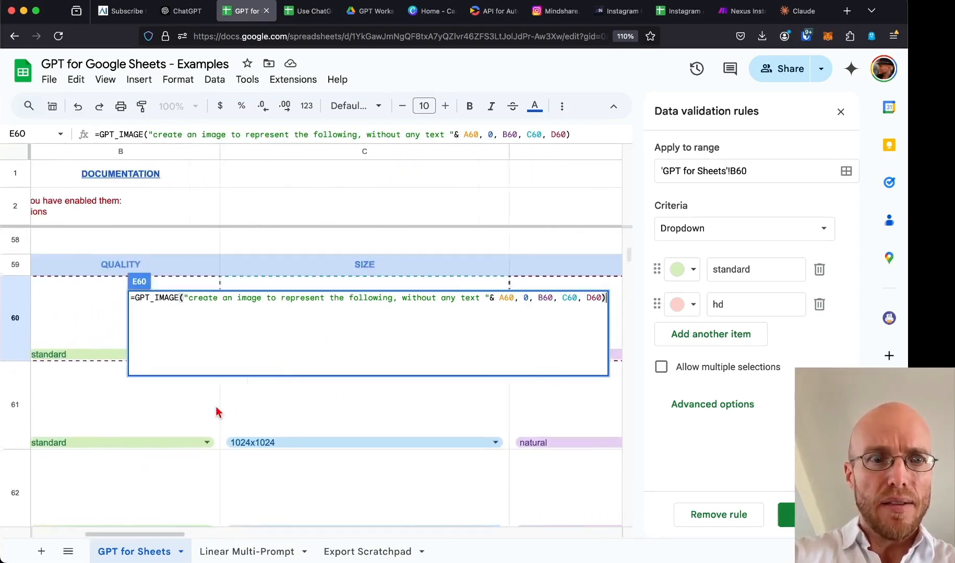
pyautogui.hscroll(4, 218, 412)
pyautogui.scroll(-1, 218, 412)
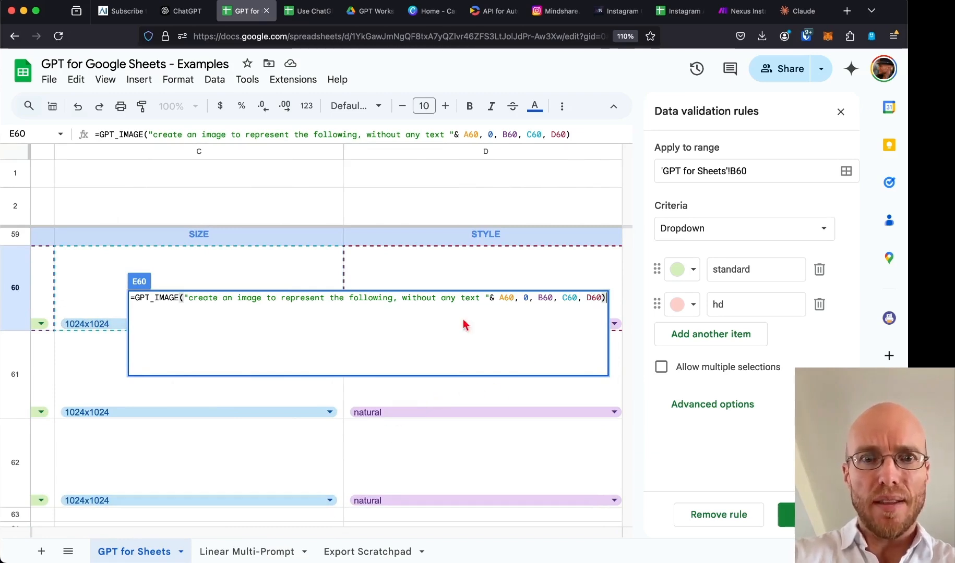
pyautogui.click(443, 208)
pyautogui.hscroll(5, 480, 292)
pyautogui.hscroll(3, 474, 319)
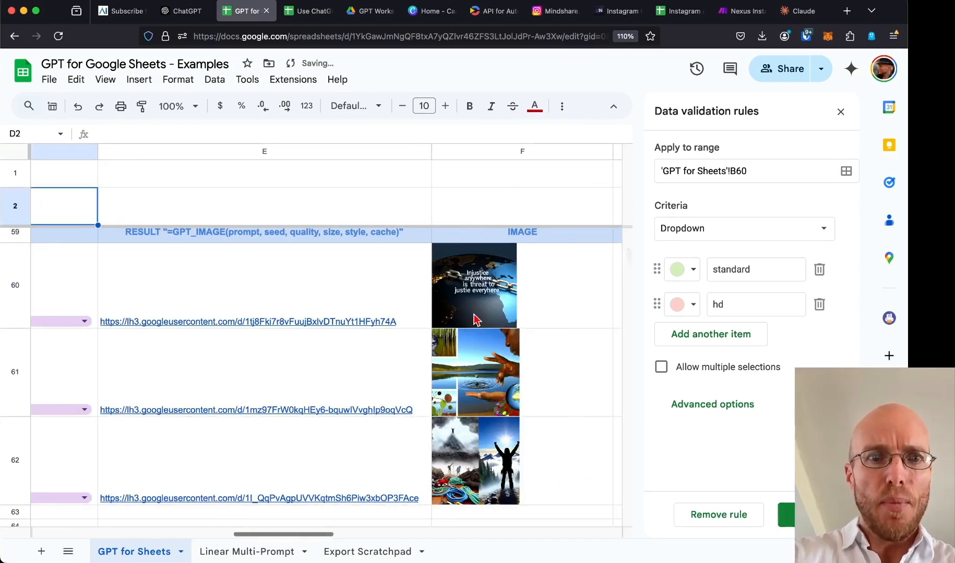
pyautogui.moveTo(244, 313)
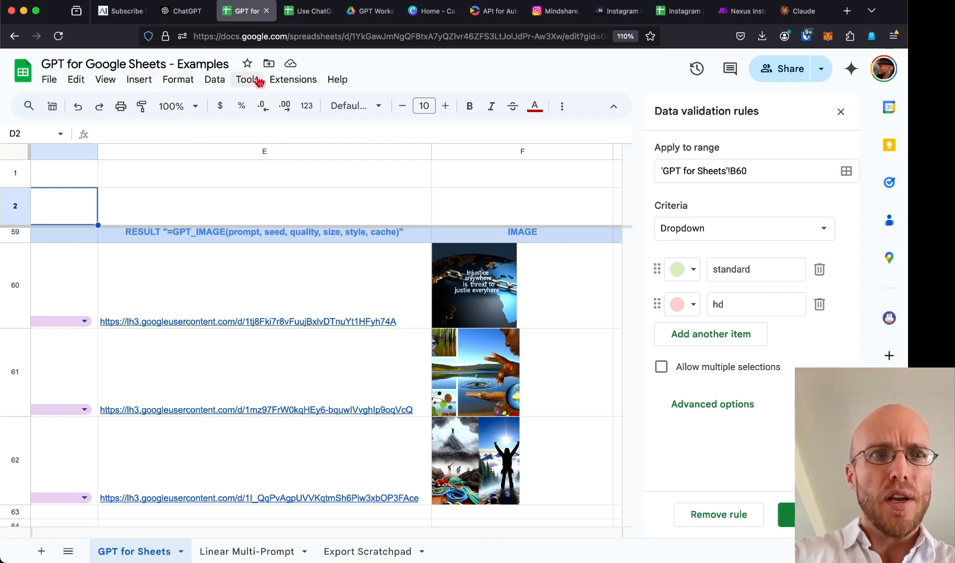
# Close the data validation rules and open the GPT_IMAGE documentation from the GPT Workspace list of formulas.
pyautogui.click(840, 111)
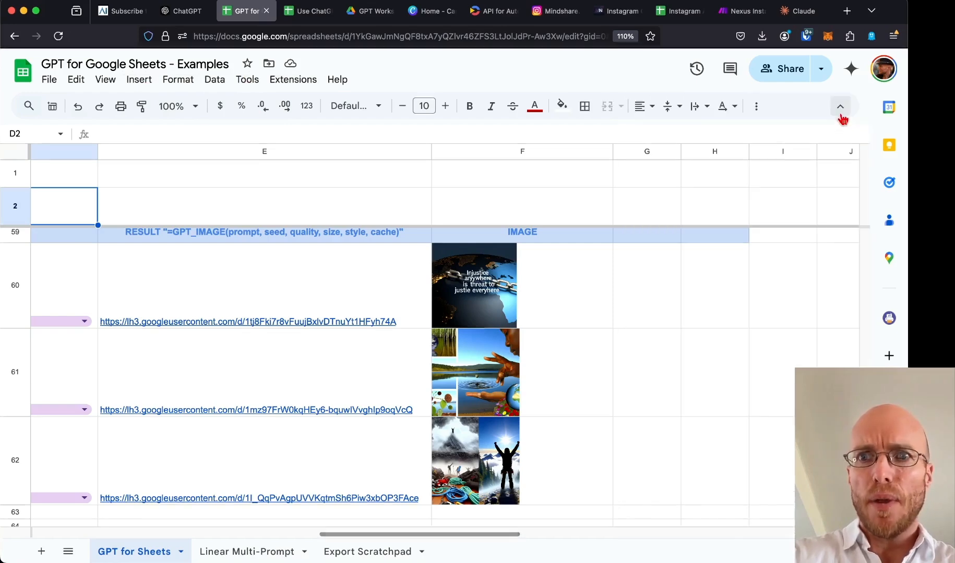
pyautogui.click(292, 79)
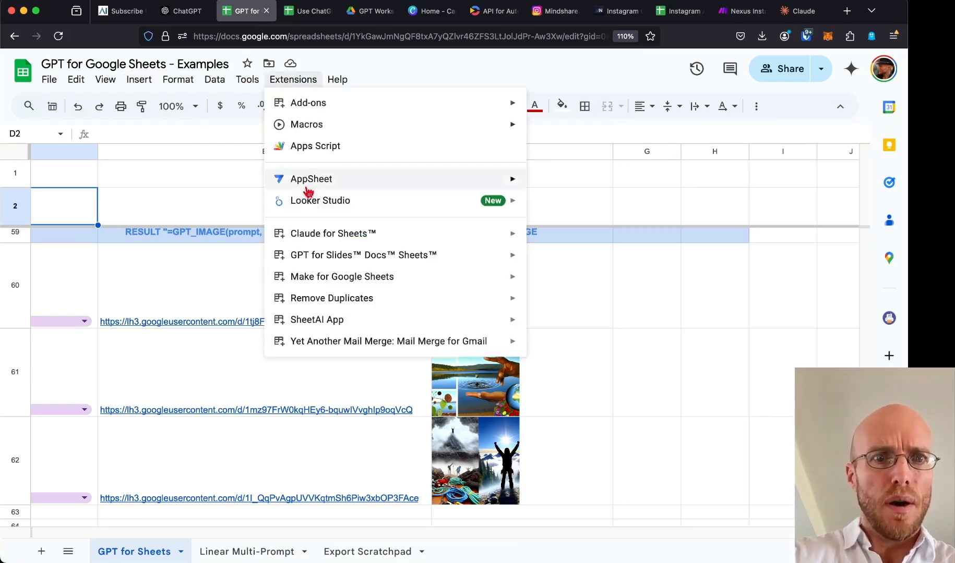
pyautogui.moveTo(396, 263)
pyautogui.click(564, 266)
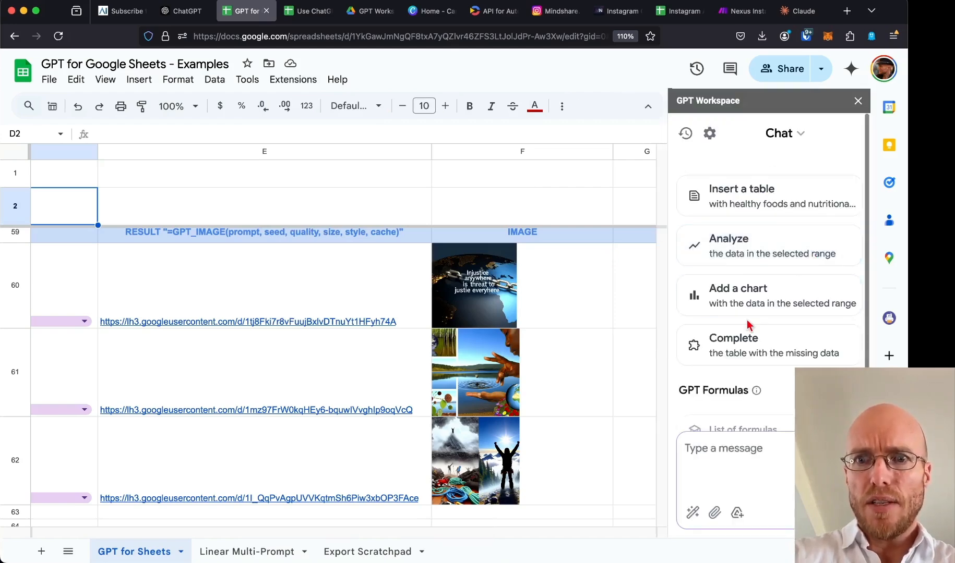
pyautogui.scroll(-3, 748, 324)
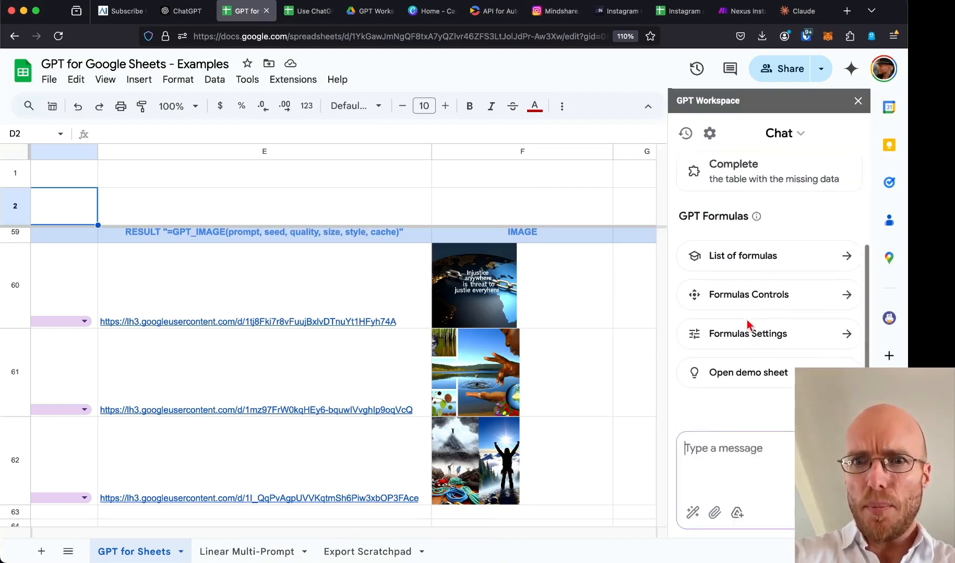
pyautogui.click(763, 259)
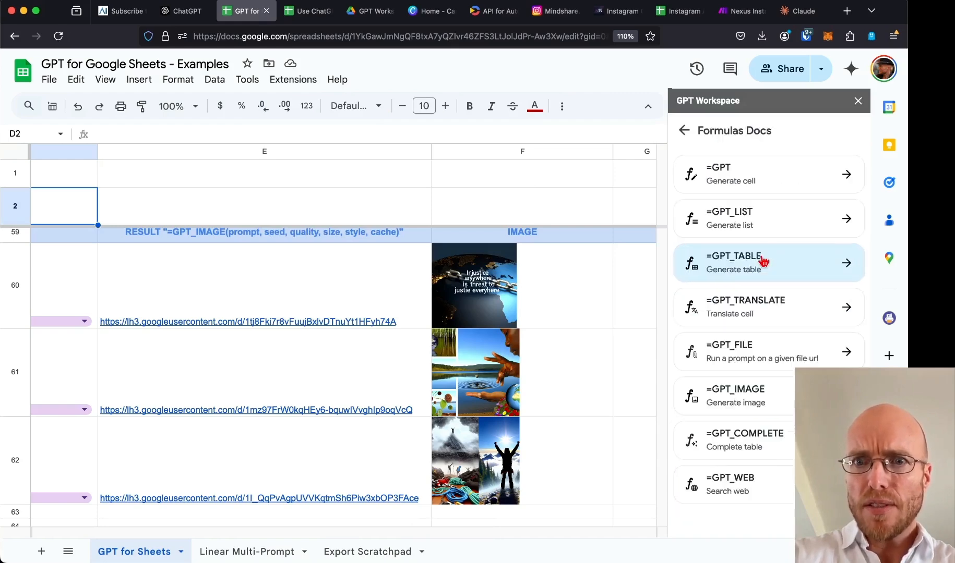
pyautogui.click(763, 392)
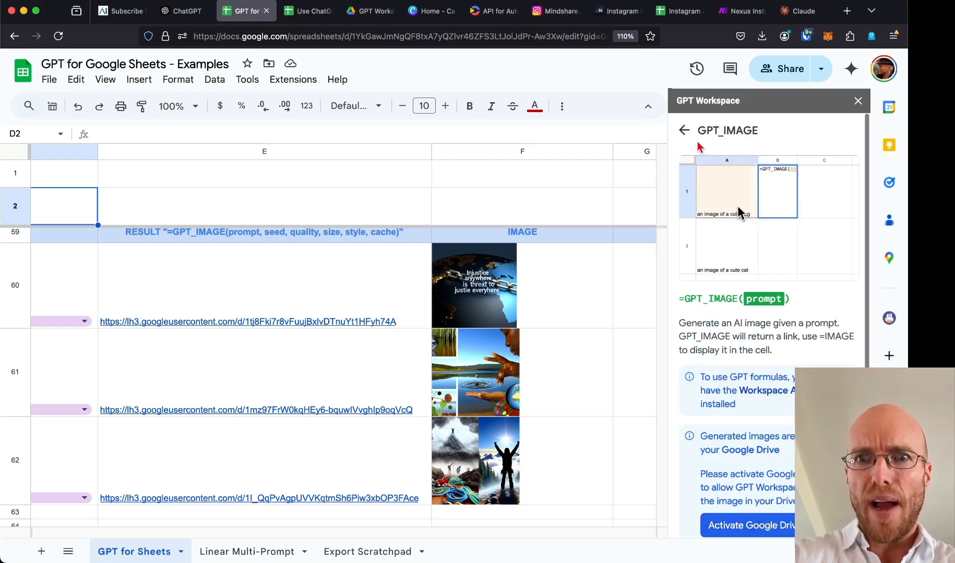
# Go back to the GPT Workspace chat page, look over its options and check Formulas Controls.
pyautogui.click(684, 132)
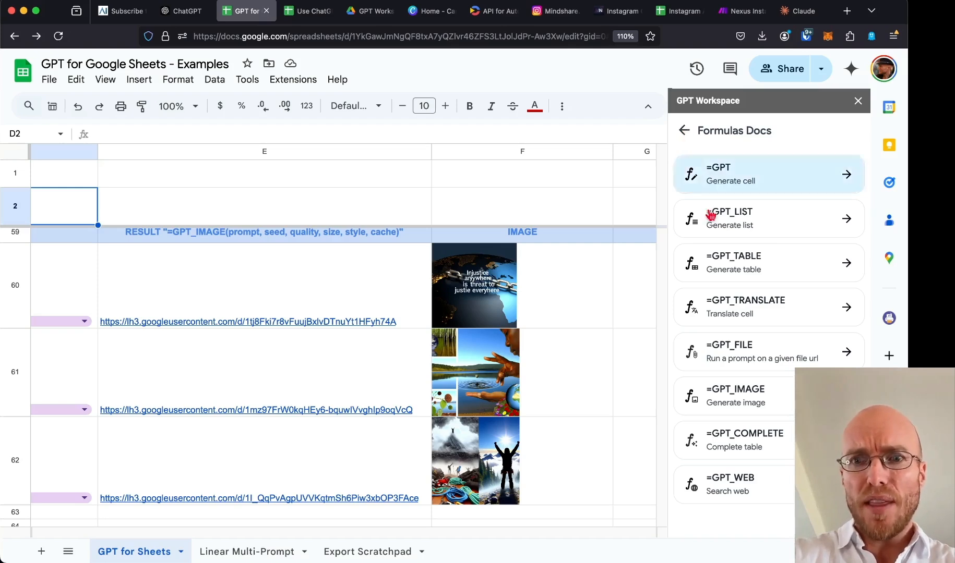
pyautogui.click(684, 130)
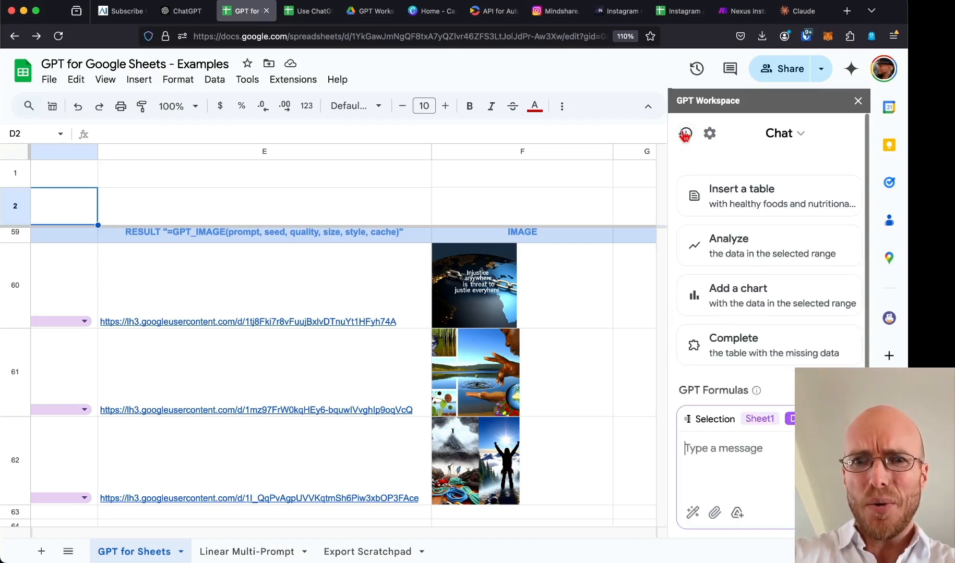
pyautogui.scroll(-1, 775, 418)
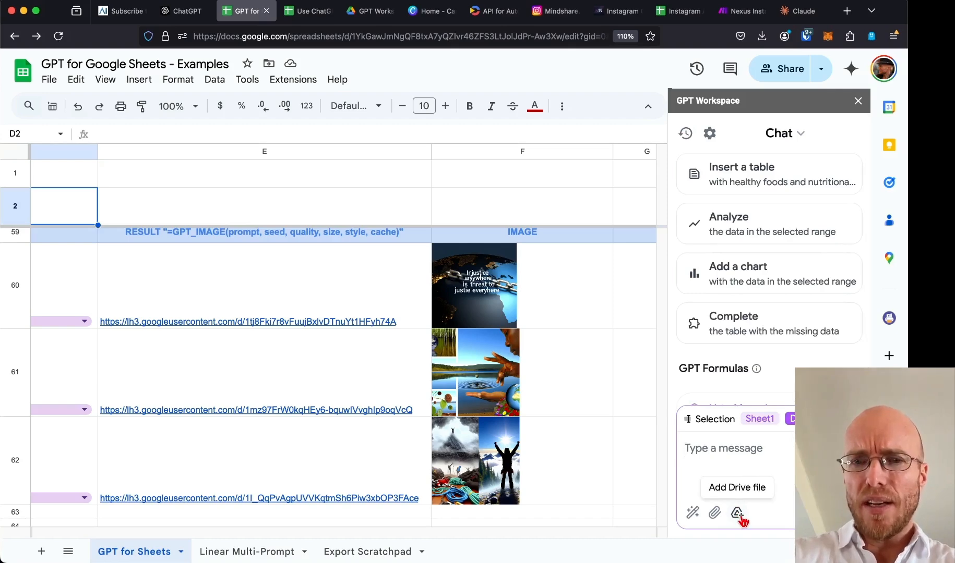
pyautogui.scroll(-3, 767, 292)
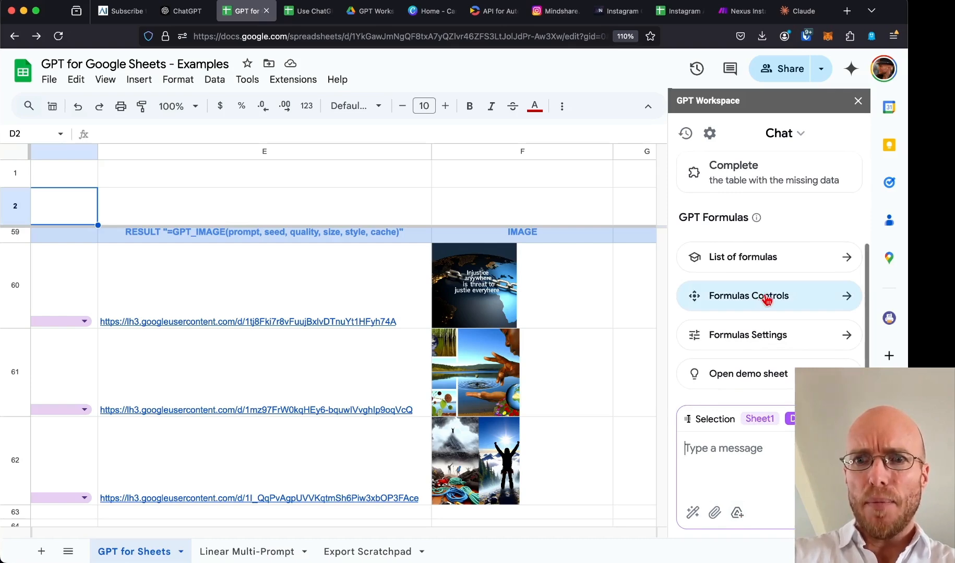
pyautogui.click(763, 300)
pyautogui.click(682, 131)
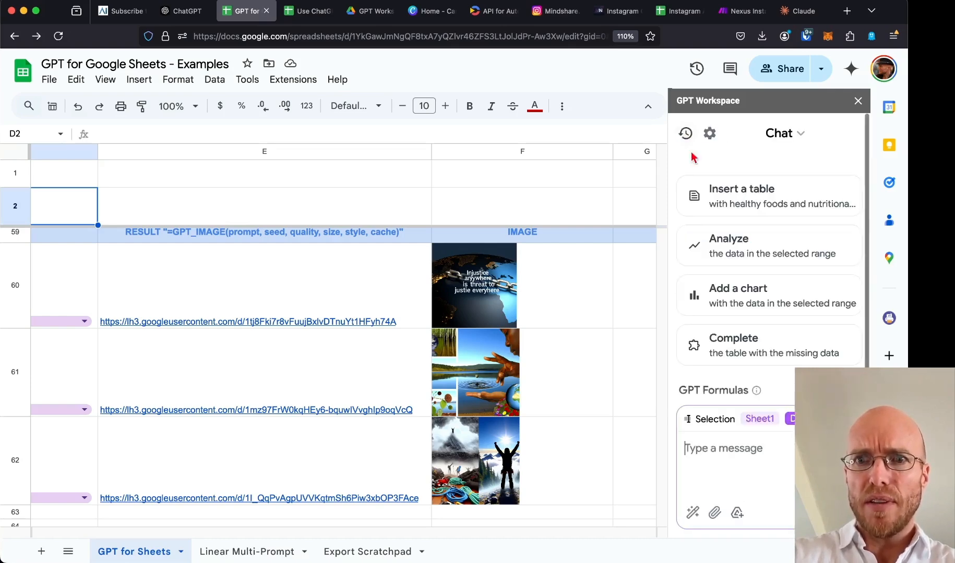
# Show the list of GPT formulas again and reopen the GPT_IMAGE documentation.
pyautogui.scroll(-3, 748, 285)
pyautogui.click(749, 267)
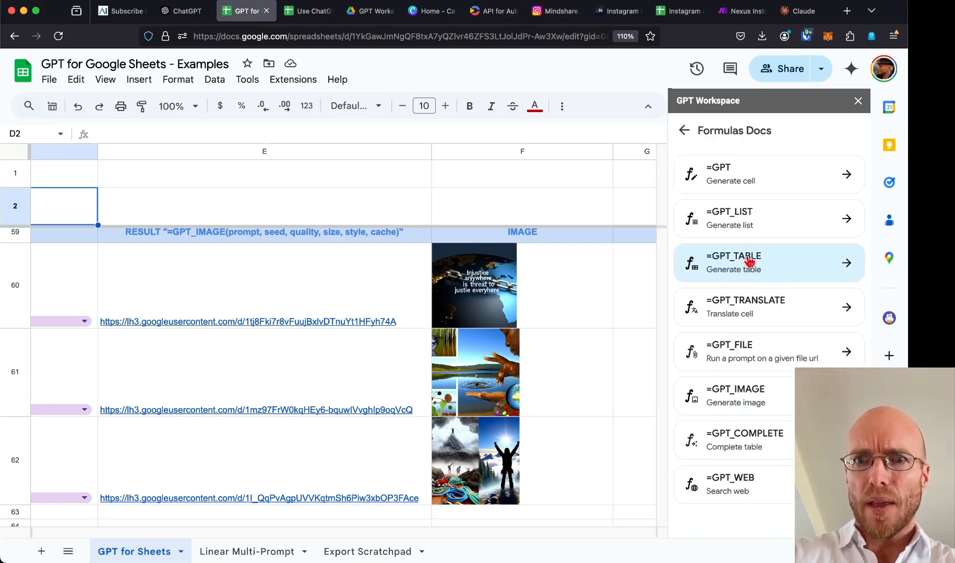
pyautogui.click(764, 399)
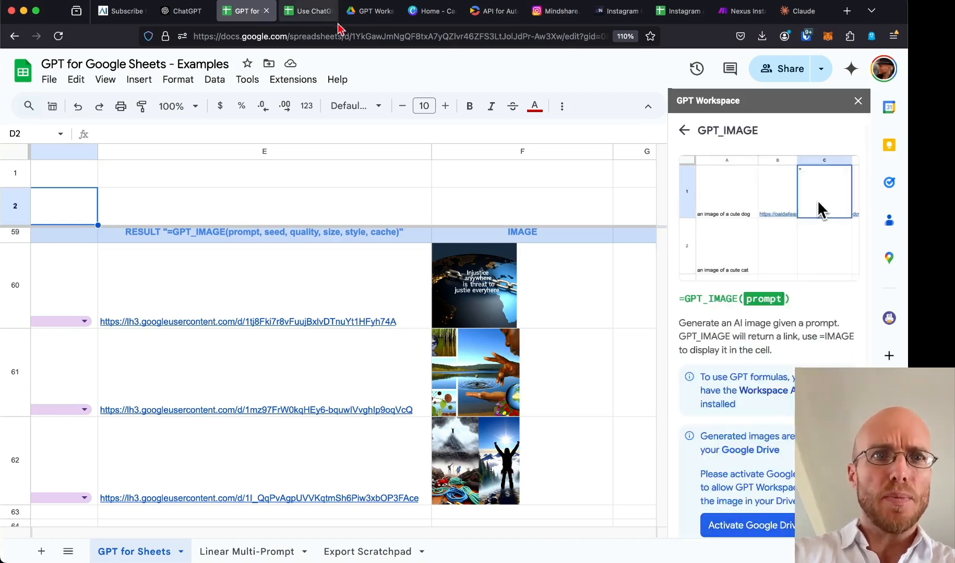
# Switch to Google Drive and look through the image files in the GPT Workspace Generated Images folder.
pyautogui.click(368, 13)
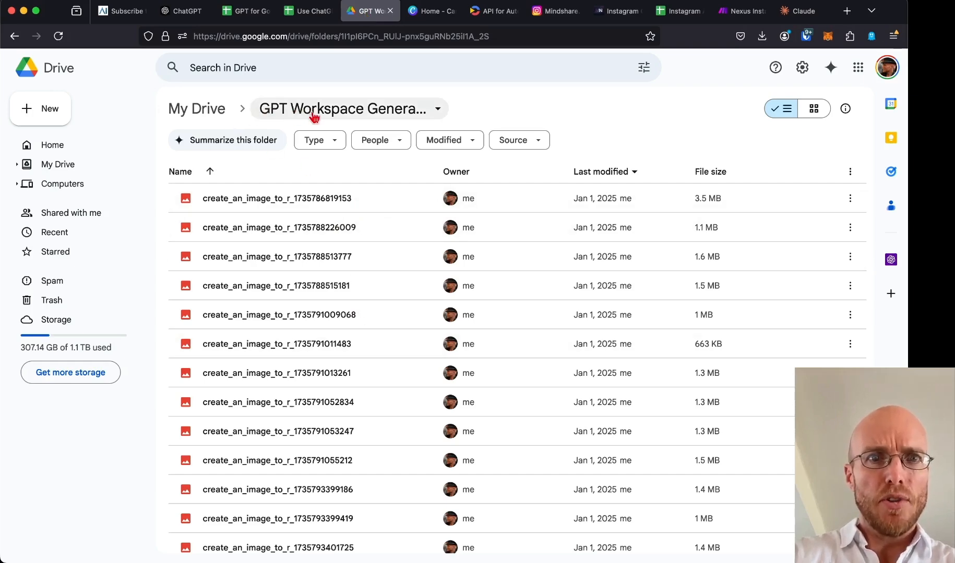
pyautogui.scroll(-5, 368, 289)
pyautogui.scroll(-6, 367, 288)
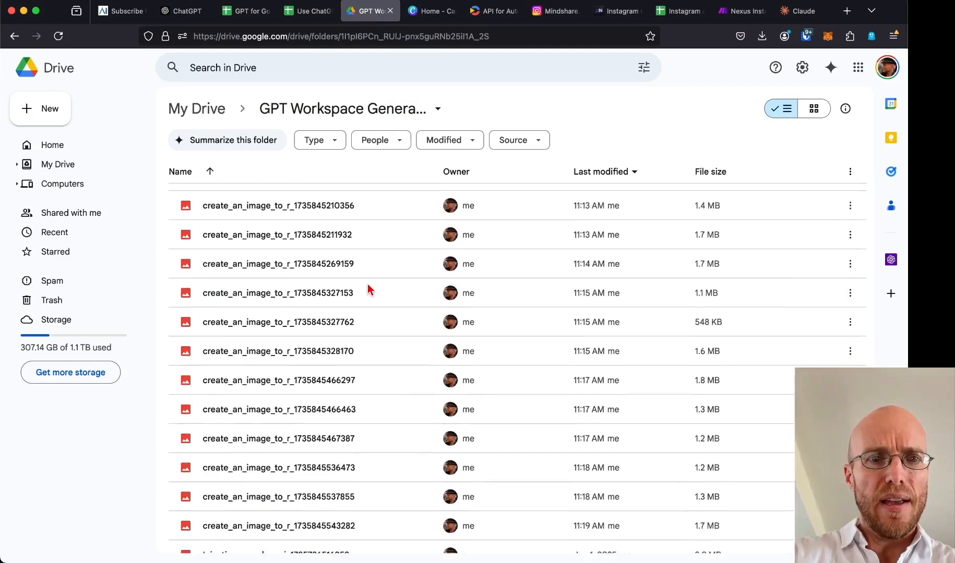
pyautogui.scroll(11, 368, 288)
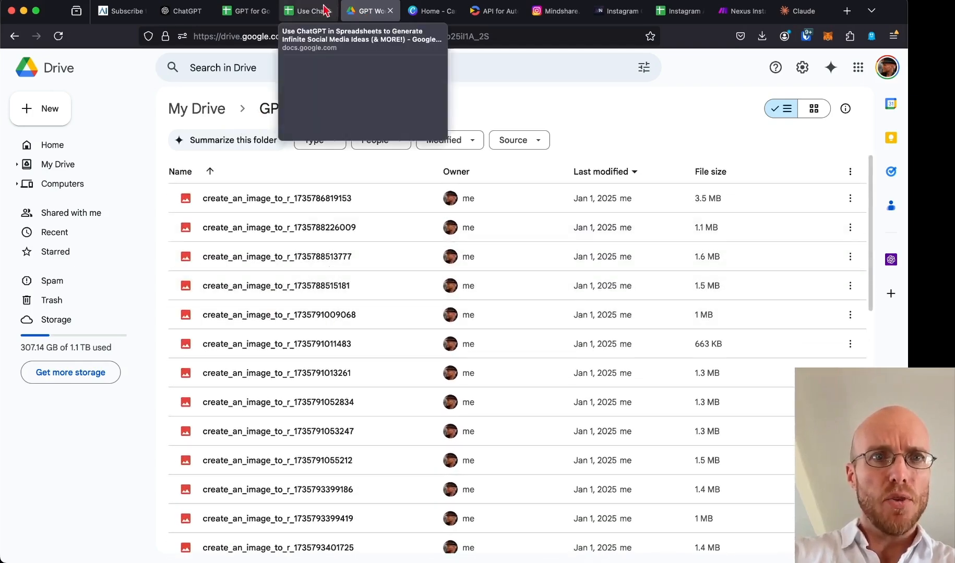
# In the infinite social media ideas spreadsheet, copy the names and quotes in B13:C16 and open the Export Scratchpad sheet.
pyautogui.click(309, 12)
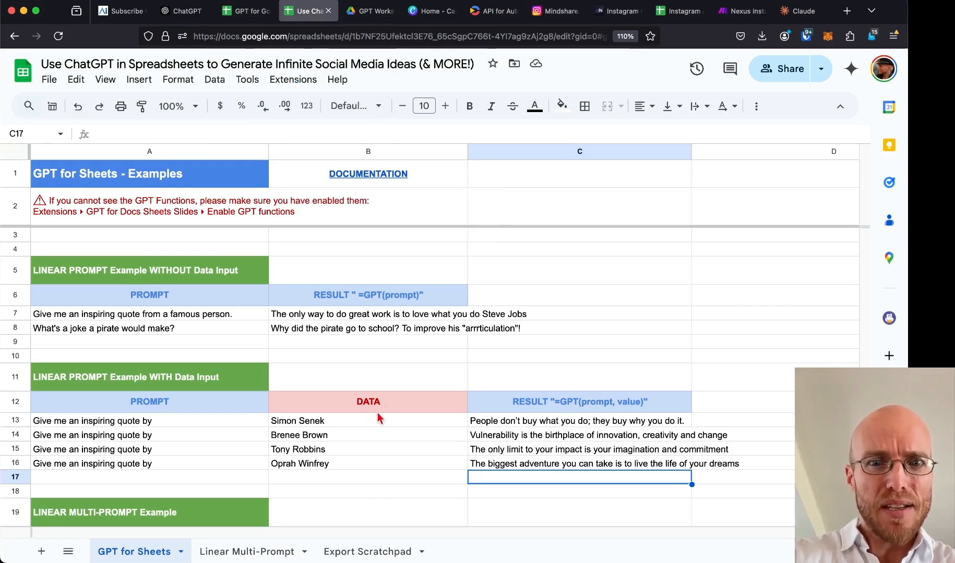
pyautogui.click(381, 459)
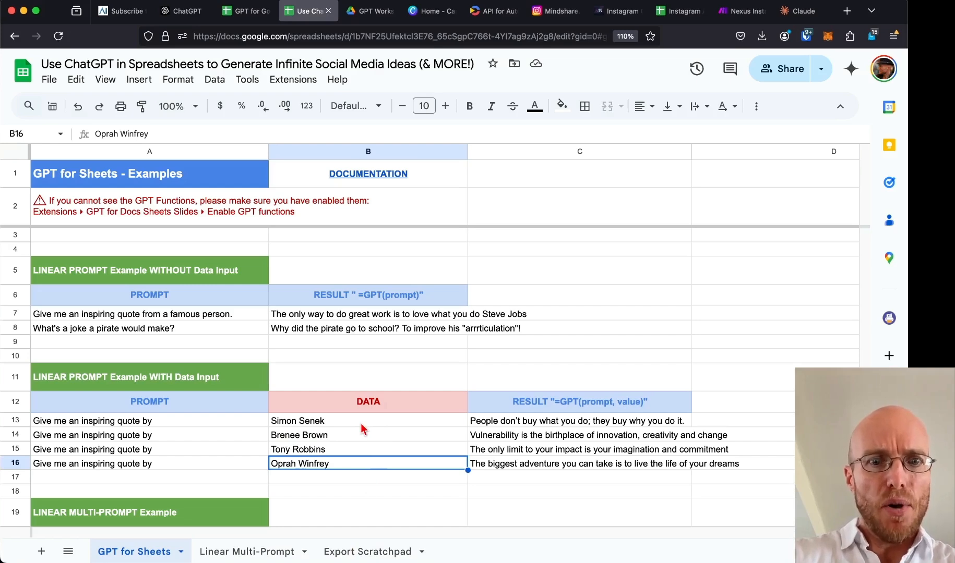
pyautogui.click(329, 425)
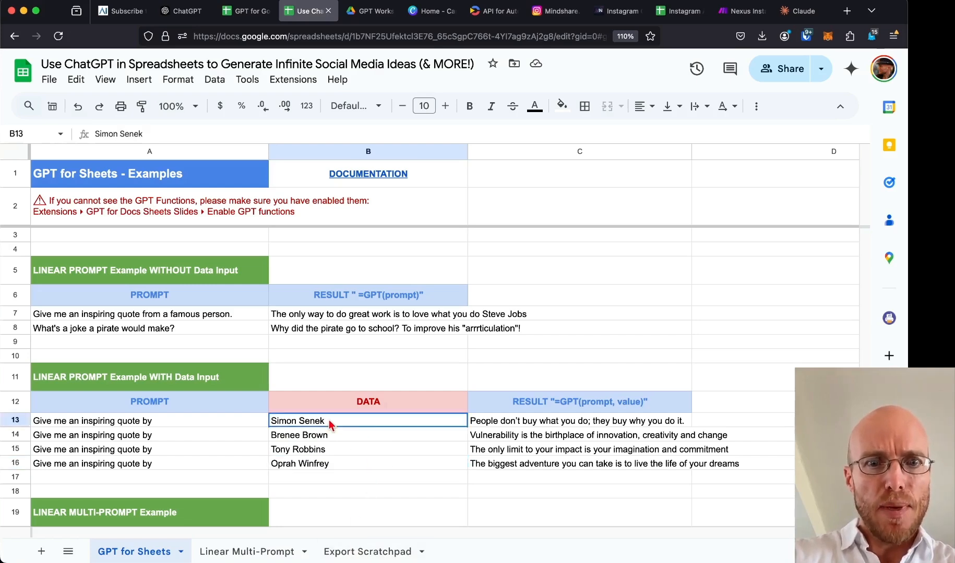
pyautogui.moveTo(329, 424); pyautogui.dragTo(499, 464)
pyautogui.press('super+c')
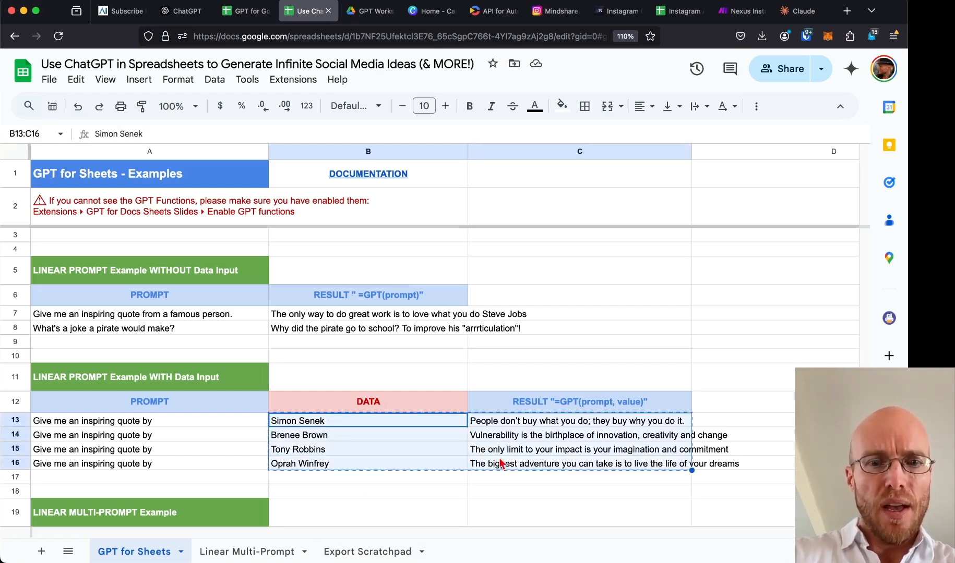
pyautogui.click(352, 552)
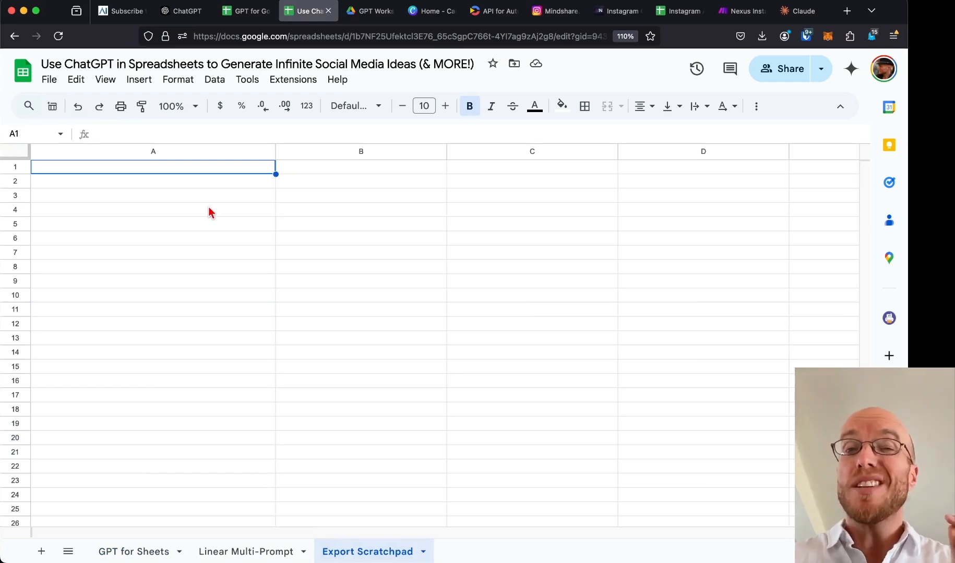
# Try to paste the copied names and quotes starting at A1 of Export Scratchpad, and undo the paste.
pyautogui.rightClick(209, 177)
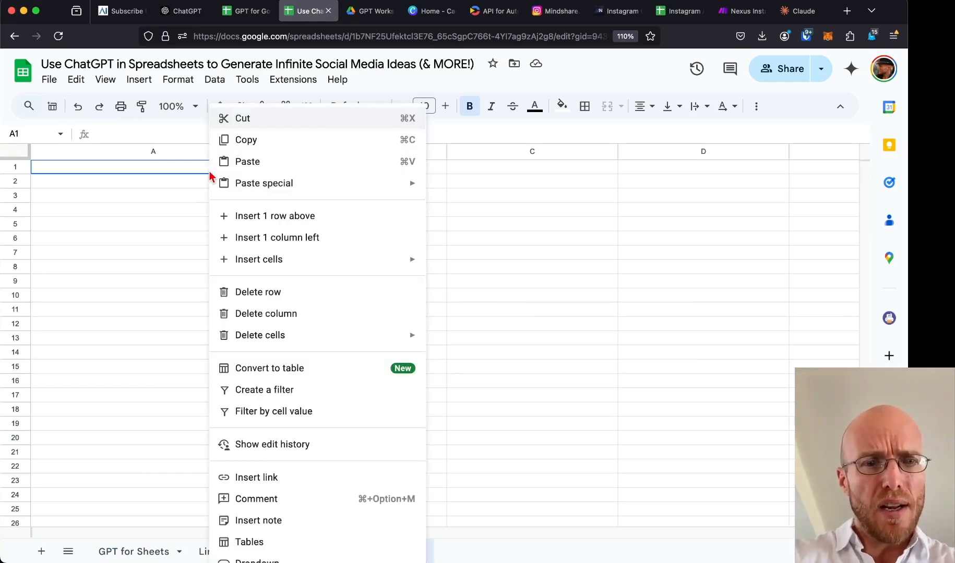
pyautogui.moveTo(223, 185)
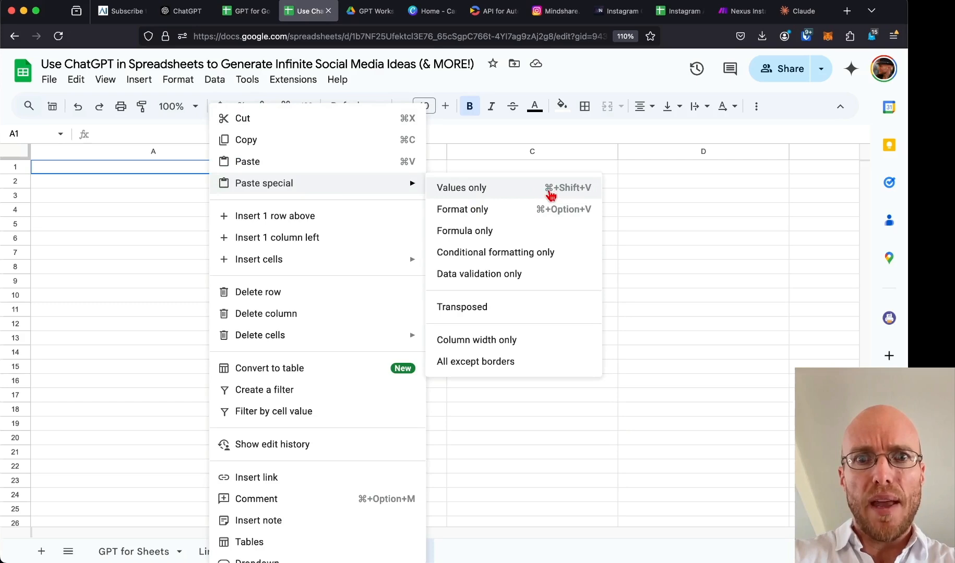
pyautogui.click(127, 175)
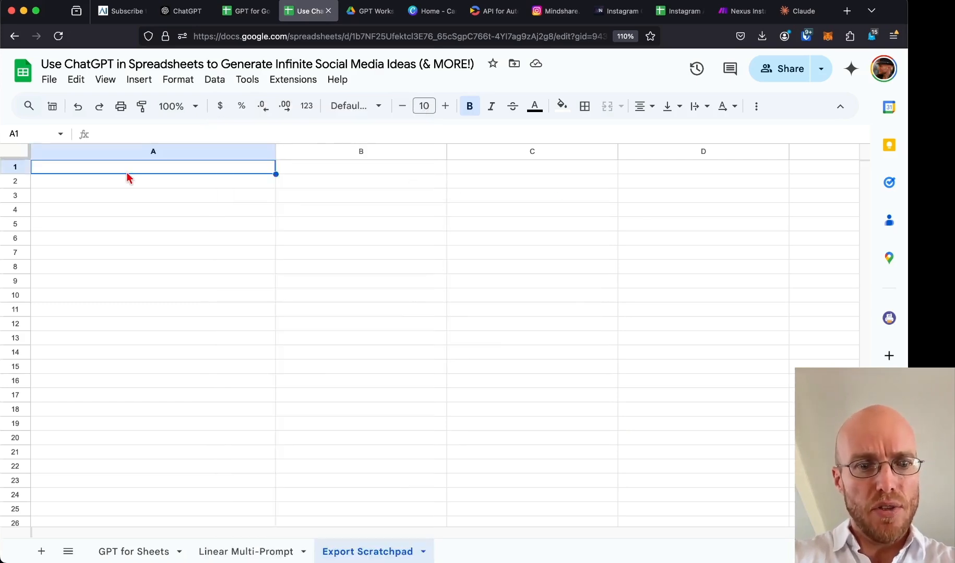
pyautogui.press('super+v')
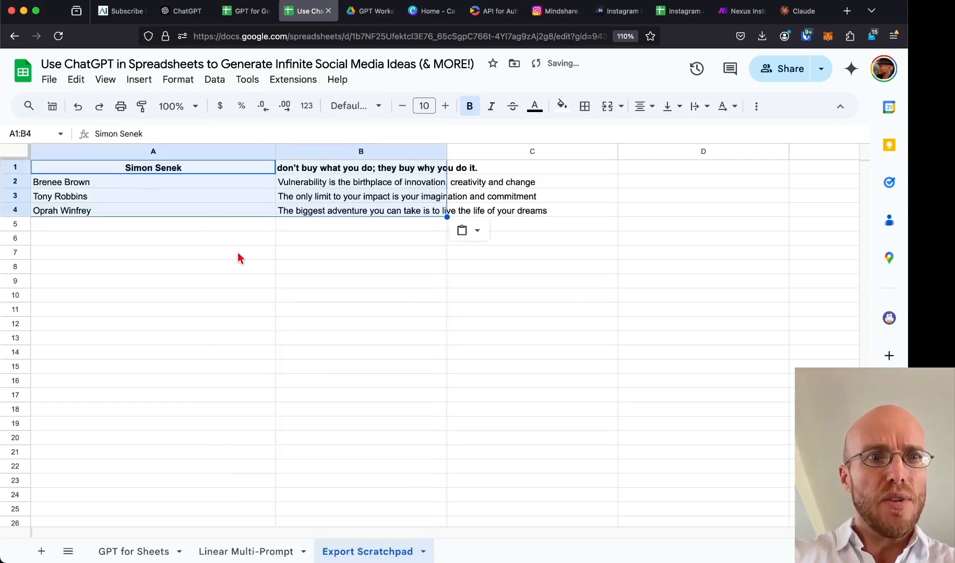
pyautogui.press('super+z')
# Paste the copied names and quotes starting at A2, and add the headers Name in A1 and Quote in B1.
pyautogui.click(71, 185)
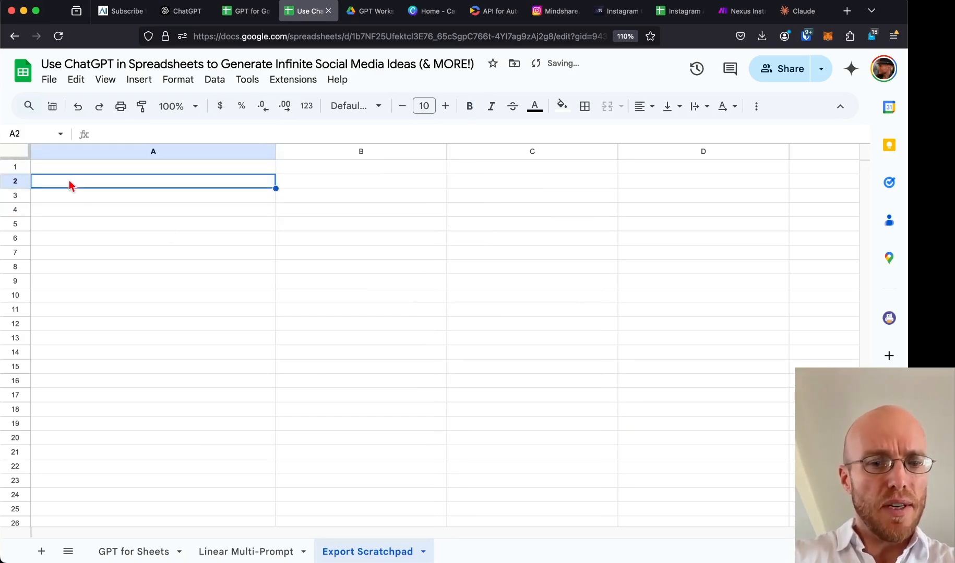
pyautogui.press('super+v')
pyautogui.click(92, 169)
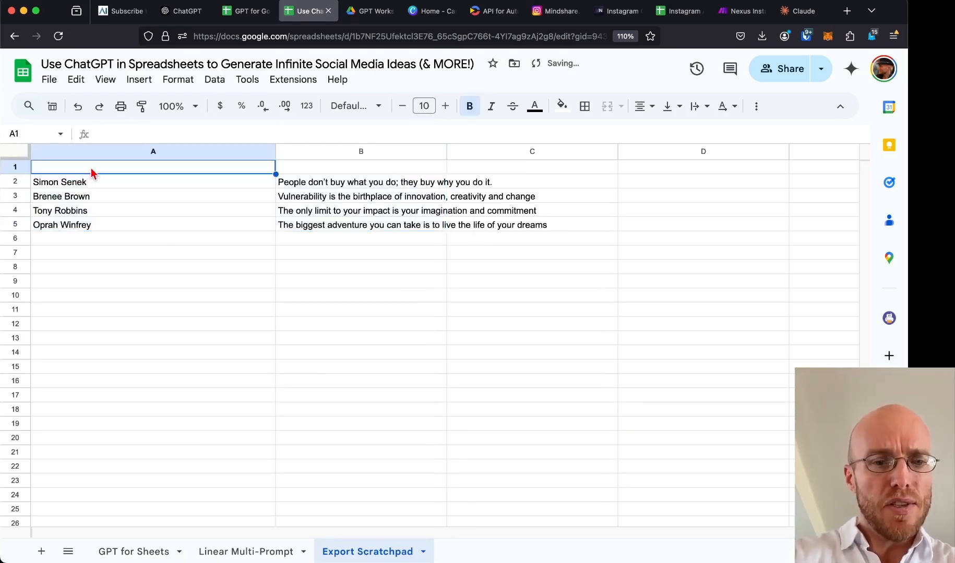
pyautogui.write('Name')
pyautogui.press('Tab')
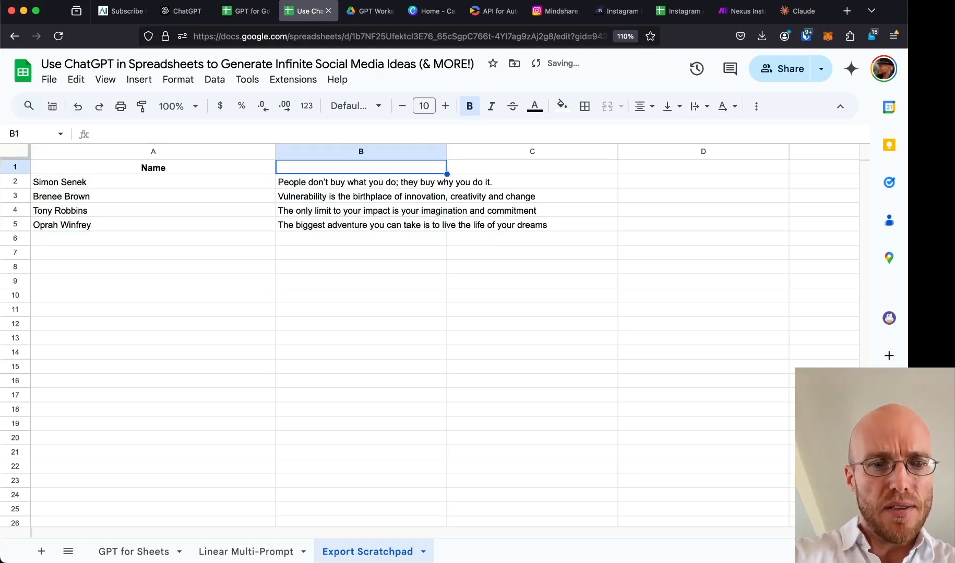
pyautogui.write('Quote')
pyautogui.press('Return')
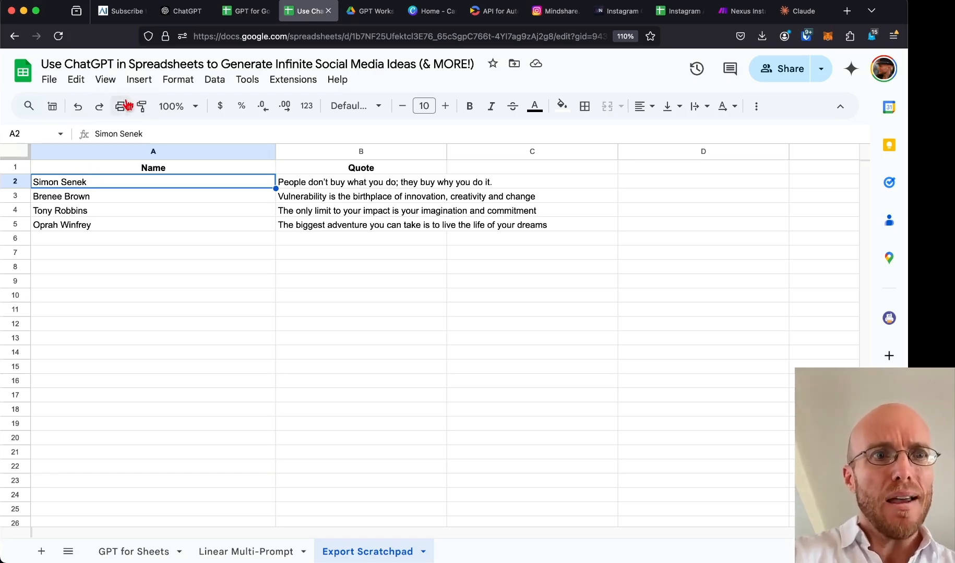
pyautogui.moveTo(384, 29)
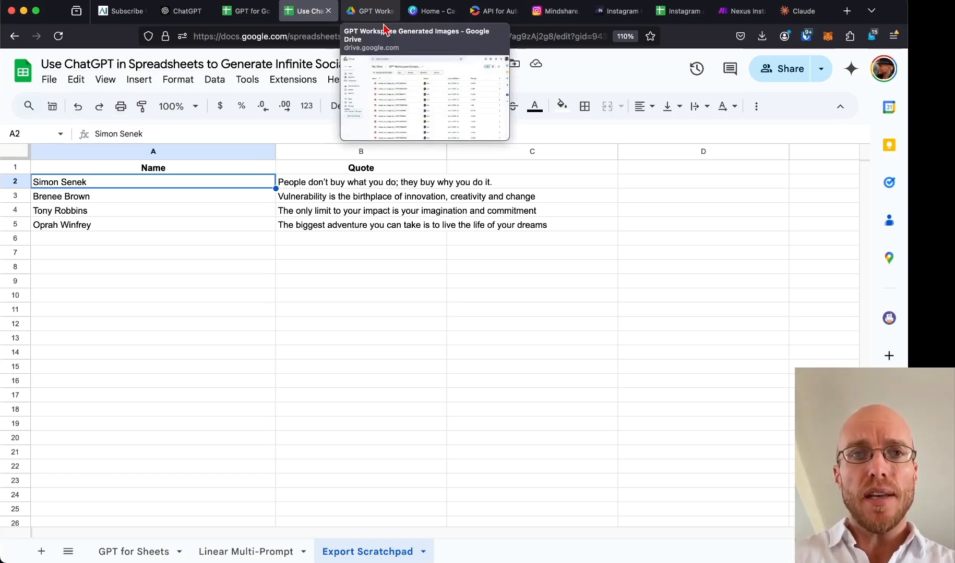
# Switch to Canva, open the Quote Template Test design and look through its quote pages.
pyautogui.click(425, 15)
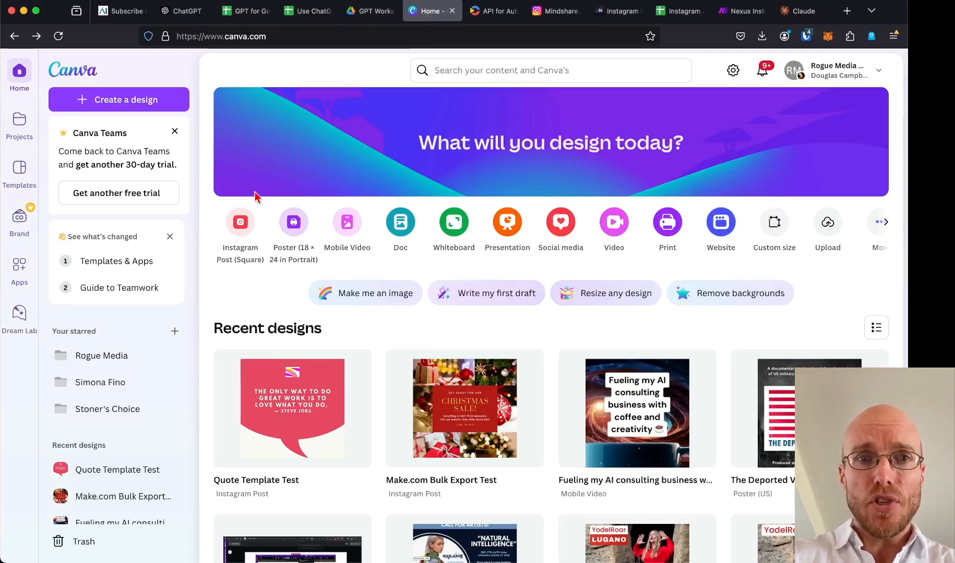
pyautogui.click(309, 433)
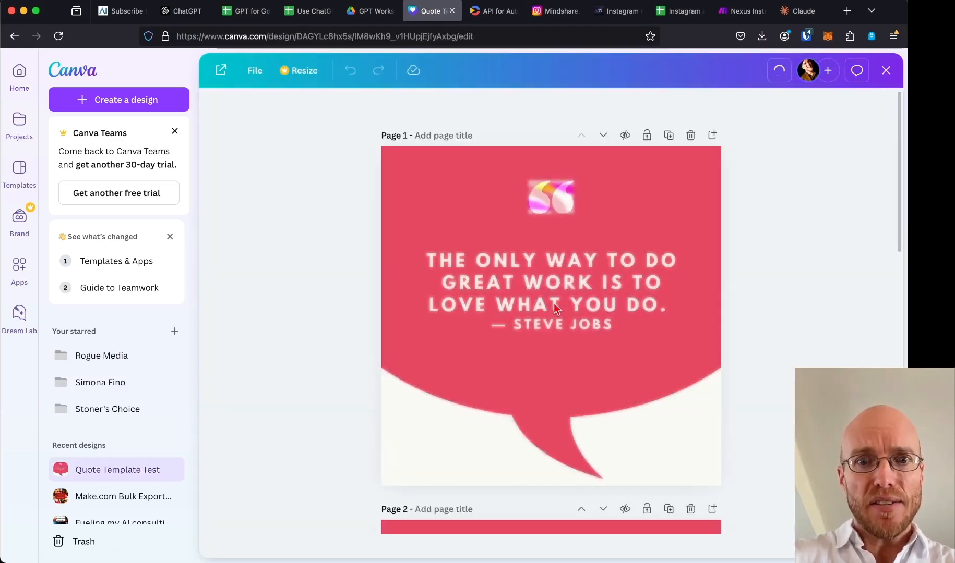
pyautogui.scroll(-10, 555, 307)
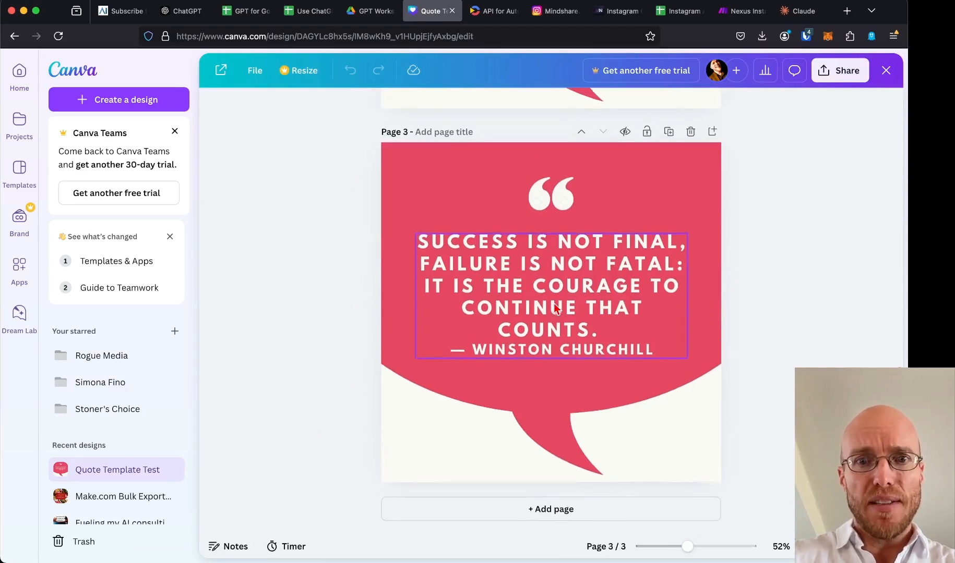
pyautogui.scroll(10, 555, 308)
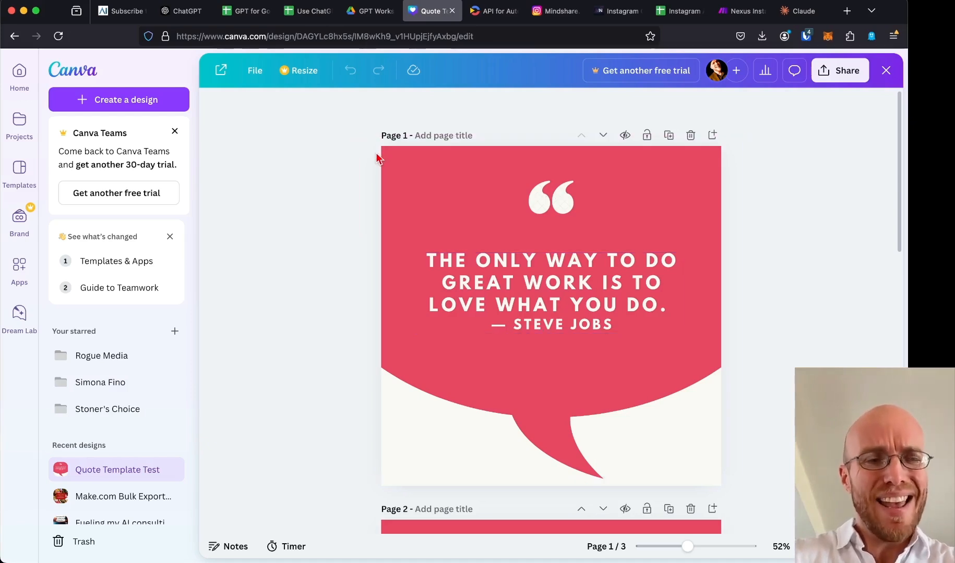
# Open Canva's apps directory and look through the available apps.
pyautogui.click(21, 270)
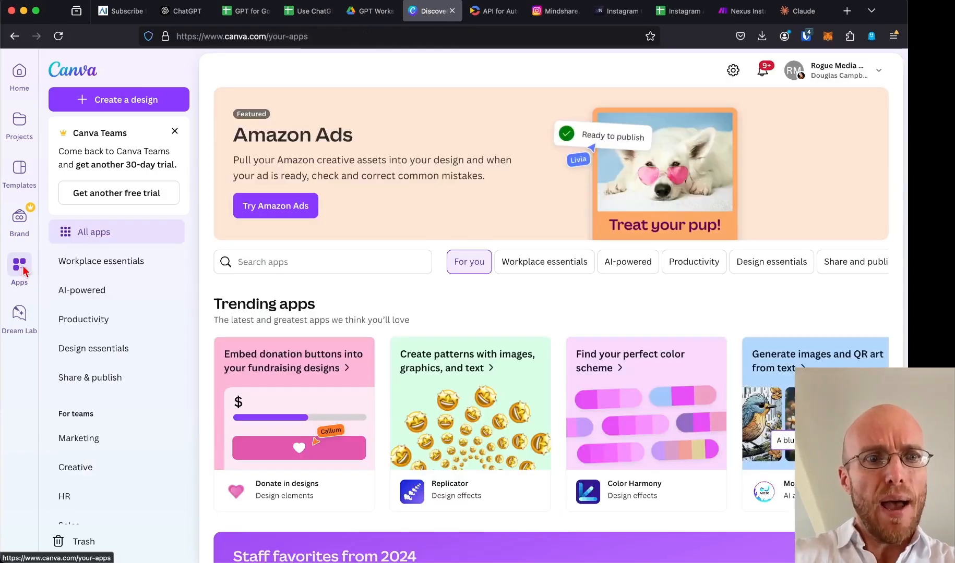
pyautogui.scroll(-3, 172, 394)
pyautogui.scroll(3, 172, 393)
pyautogui.scroll(-8, 389, 409)
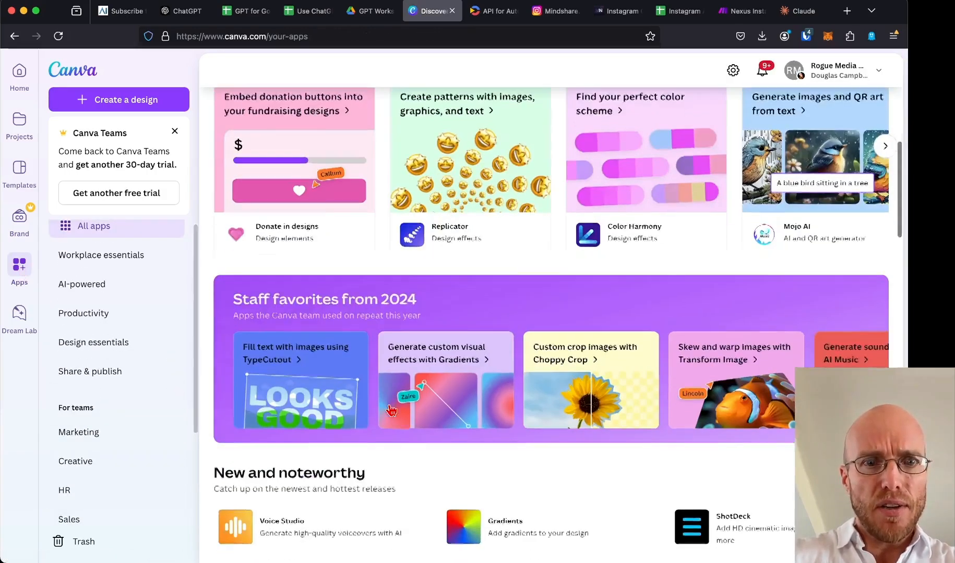
pyautogui.scroll(-15, 391, 411)
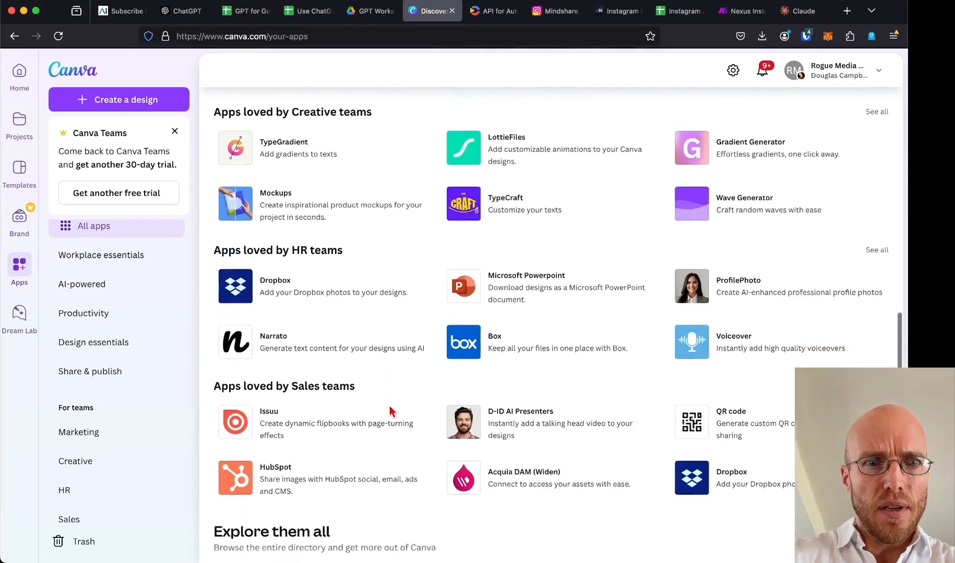
pyautogui.scroll(-3, 390, 410)
pyautogui.scroll(20, 391, 410)
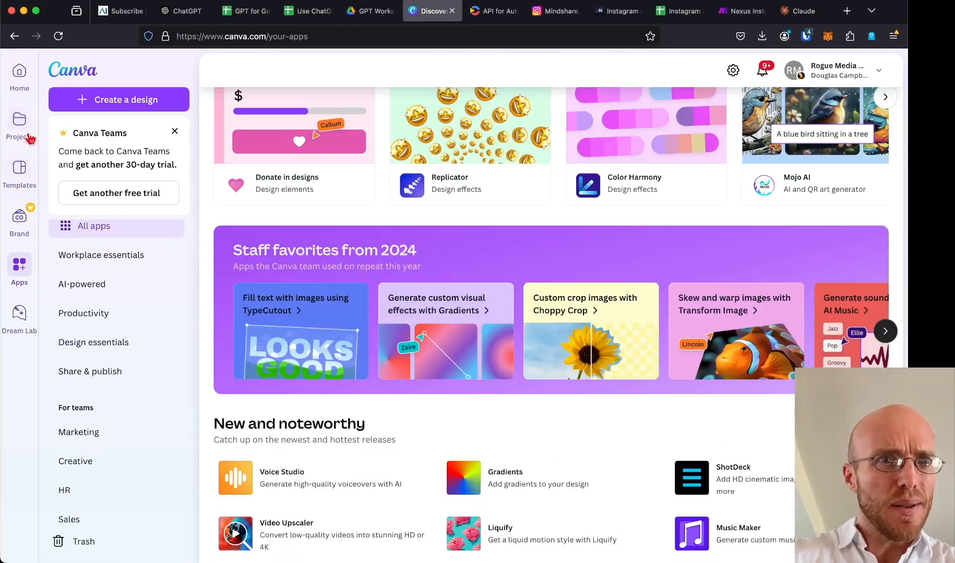
# Return to the Quote Template Test design, open the Bulk Create app, and examine the quote text on the template pages.
pyautogui.click(14, 37)
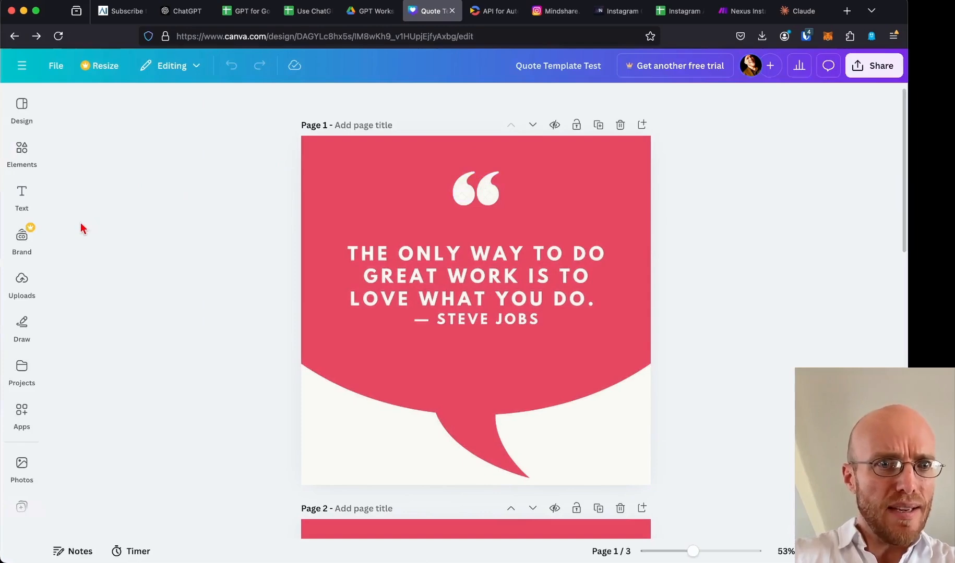
pyautogui.click(22, 409)
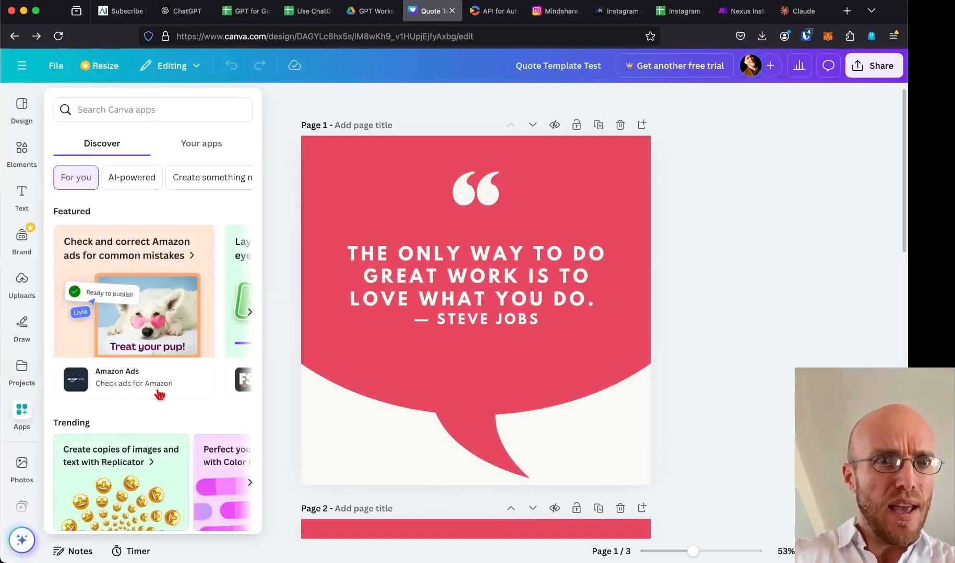
pyautogui.scroll(-3, 159, 395)
pyautogui.scroll(-2, 159, 395)
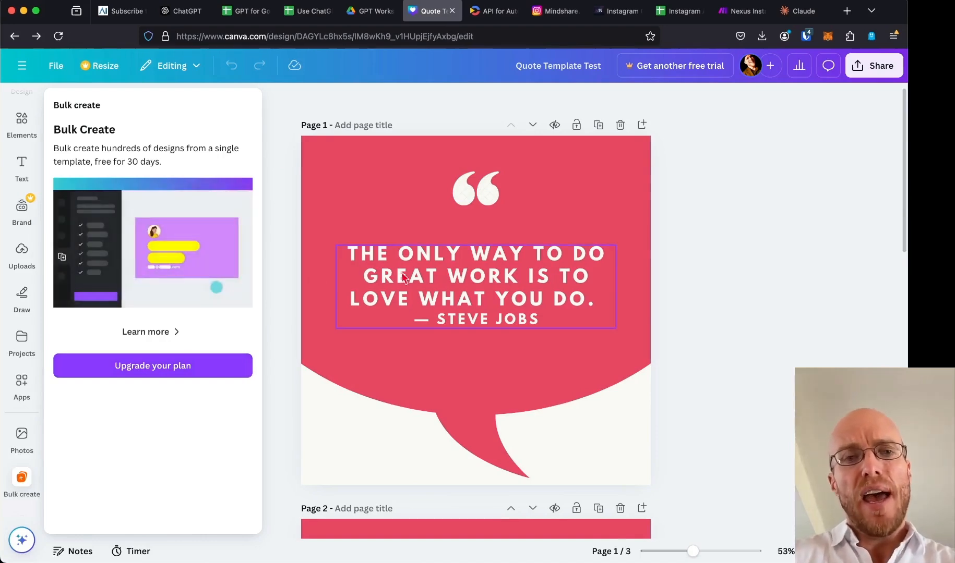
pyautogui.click(455, 275)
pyautogui.scroll(-5, 477, 390)
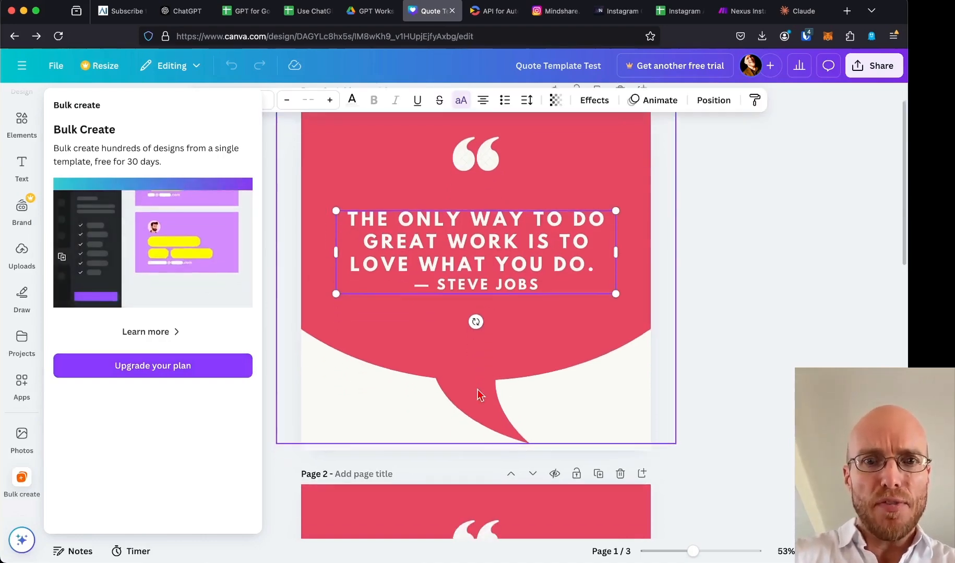
pyautogui.scroll(-15, 477, 389)
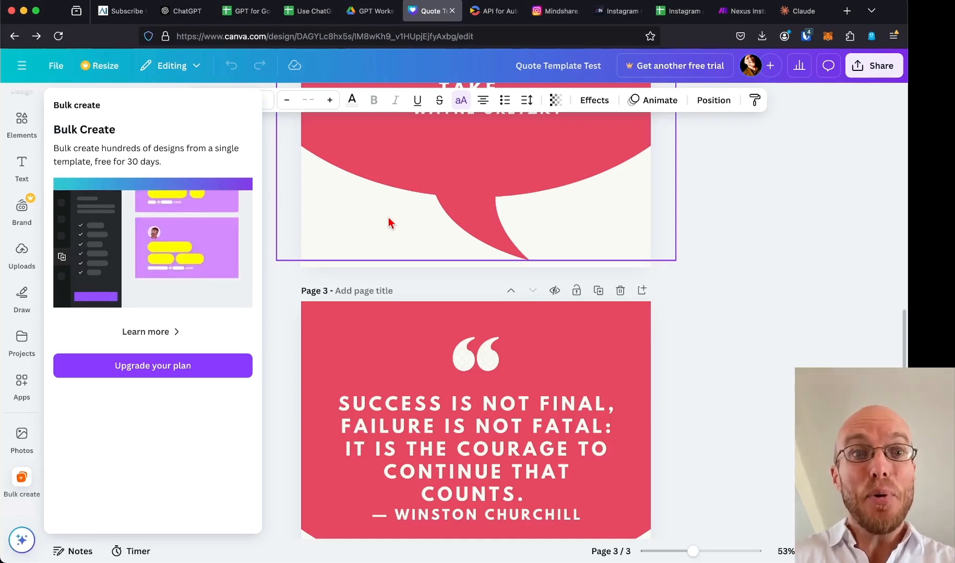
# Look at the Creatomate homepage and check the Export Scratchpad sheet in the GPT for Google Sheets - Examples spreadsheet.
pyautogui.click(482, 12)
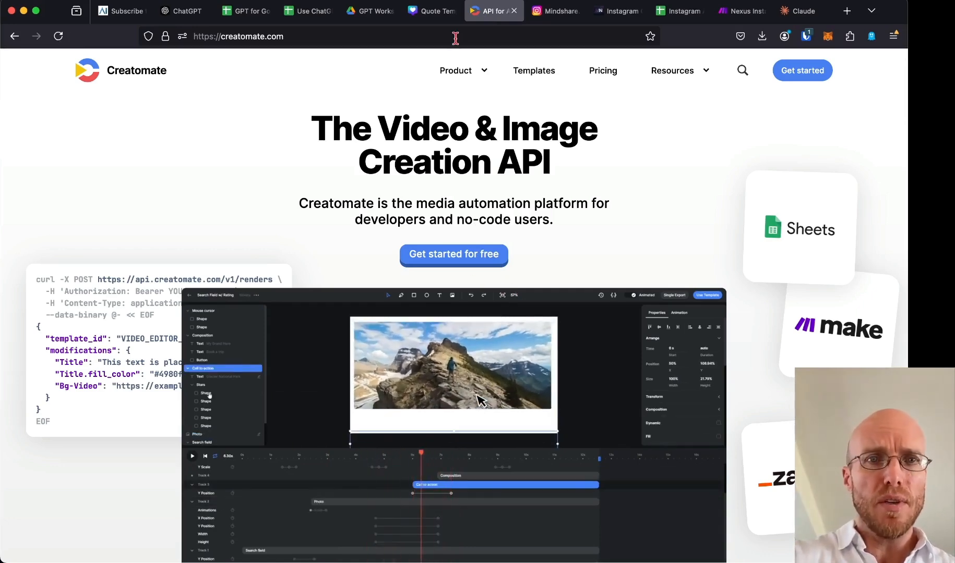
pyautogui.moveTo(313, 16)
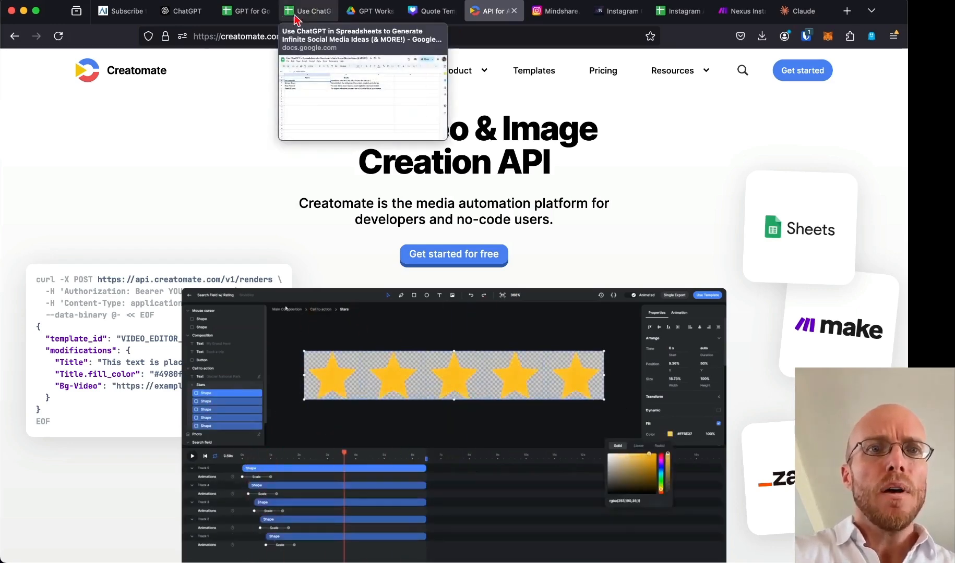
pyautogui.click(245, 11)
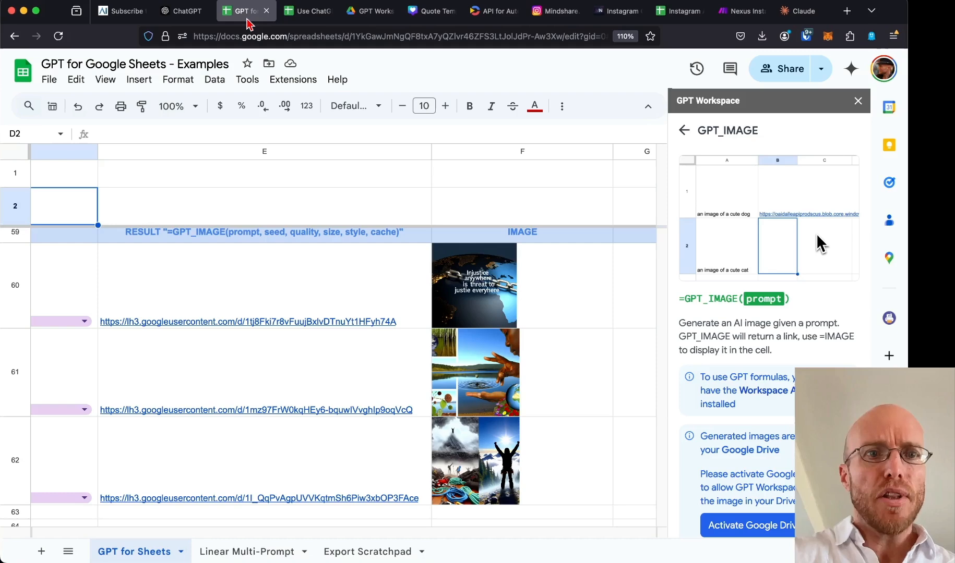
pyautogui.click(352, 543)
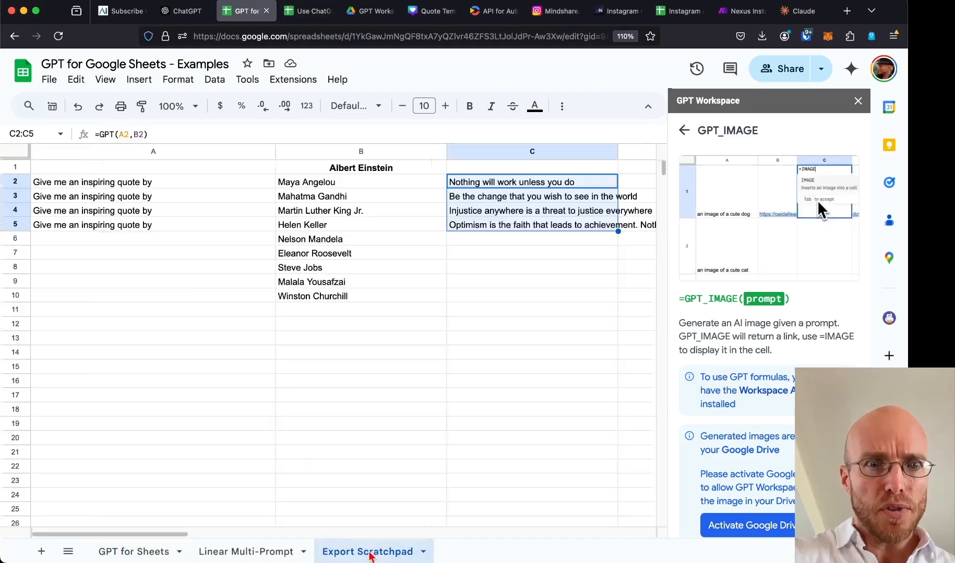
# In the infinite social media ideas spreadsheet, download the Export Scratchpad sheet as a Comma Separated Values (.csv) file.
pyautogui.click(313, 13)
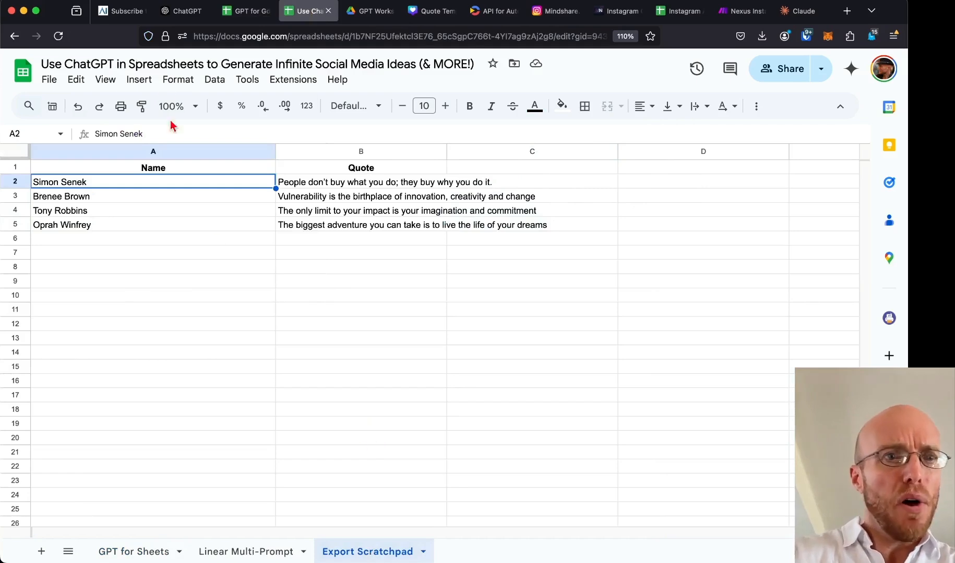
pyautogui.click(54, 82)
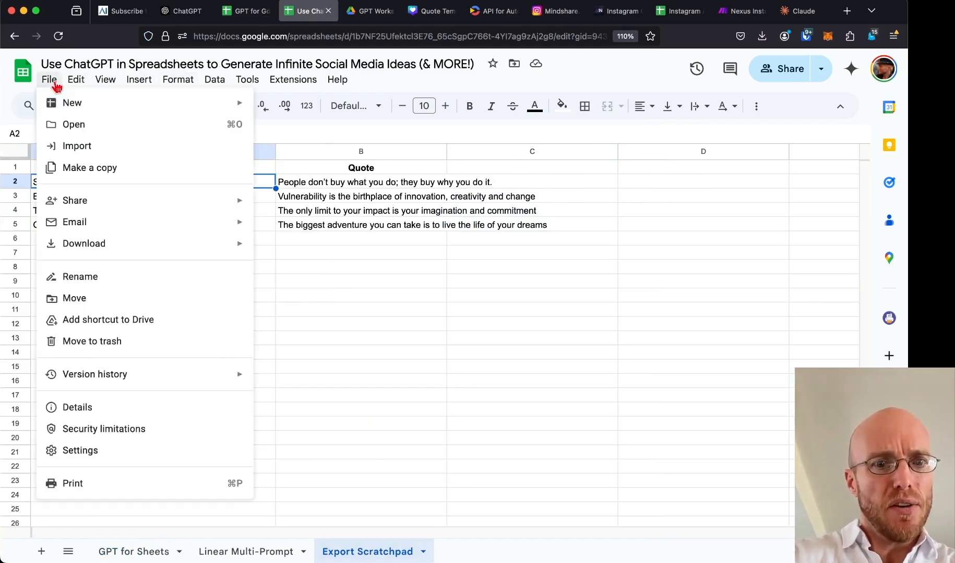
pyautogui.click(354, 289)
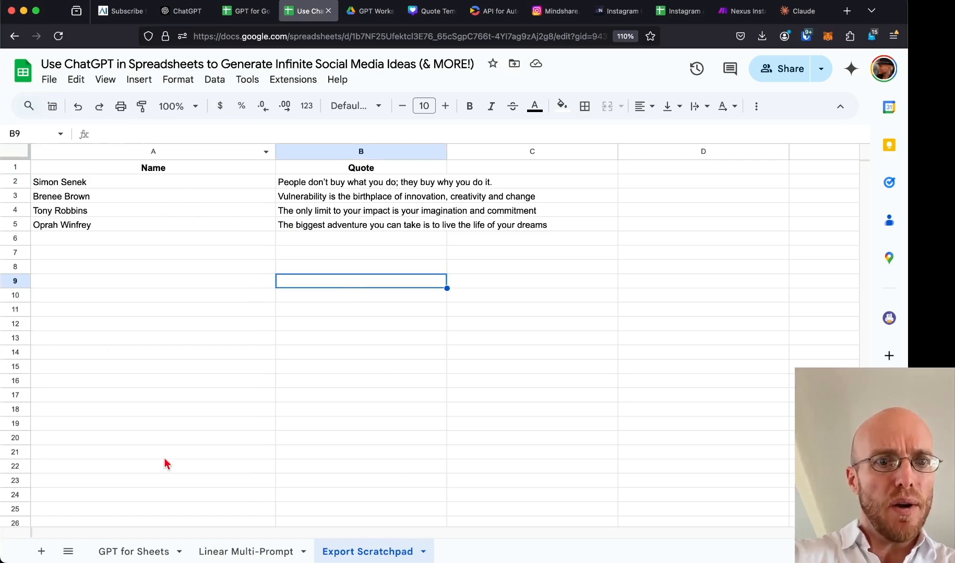
pyautogui.click(137, 551)
pyautogui.click(369, 557)
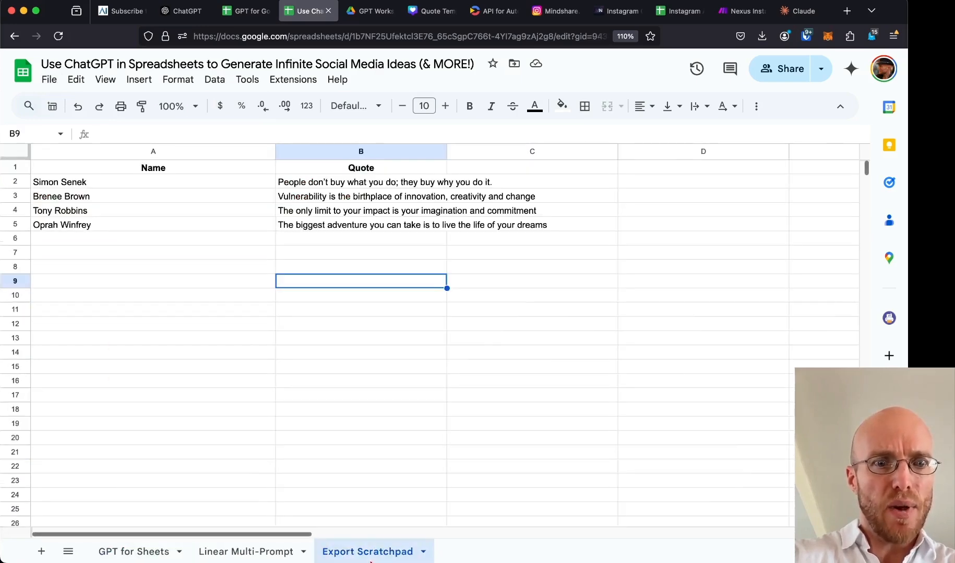
pyautogui.click(52, 80)
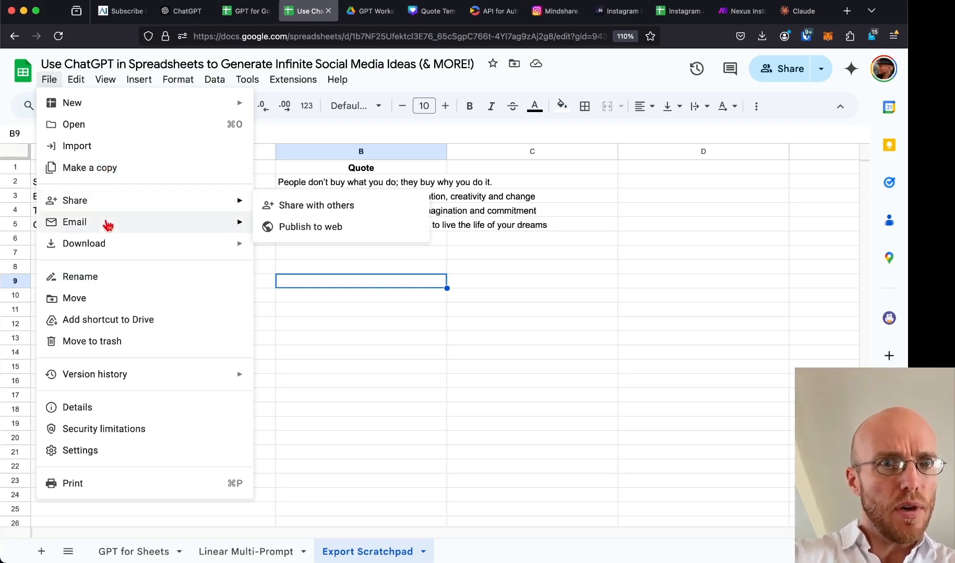
pyautogui.moveTo(108, 247)
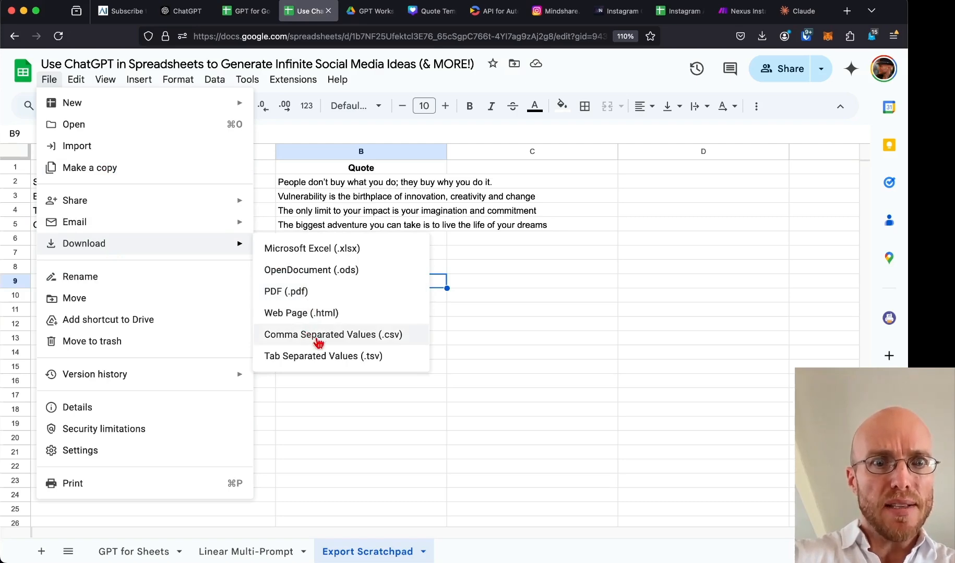
pyautogui.click(367, 335)
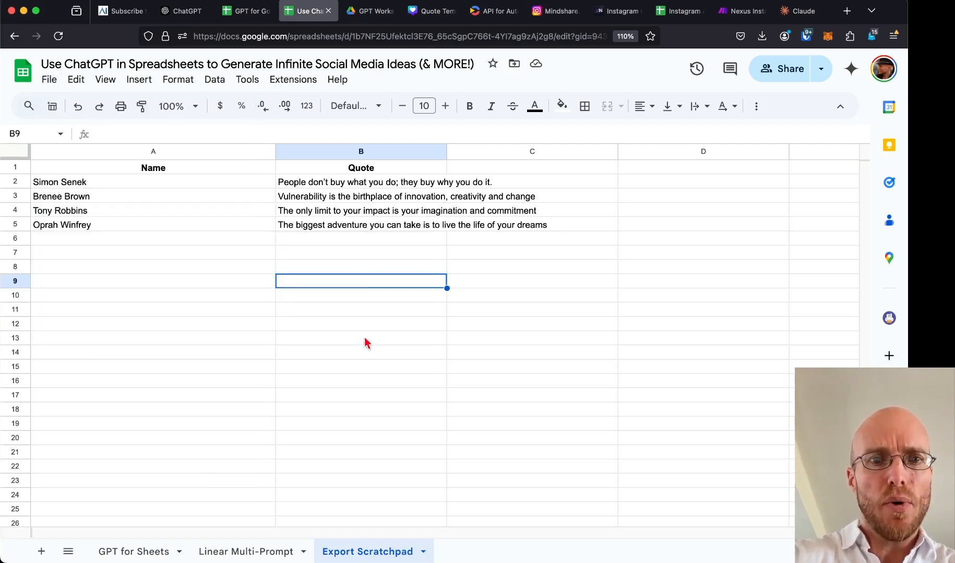
pyautogui.click(816, 95)
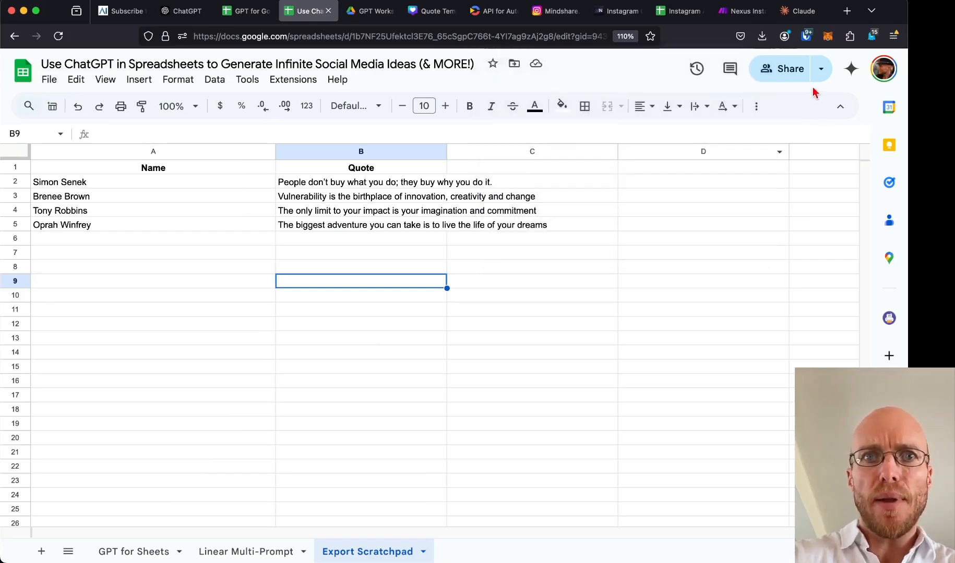
# Switch to Creatomate, open the Spreadsheet to Graphic Test template, and inspect its RAIZOR Logo and Quotation Marks layers.
pyautogui.click(493, 16)
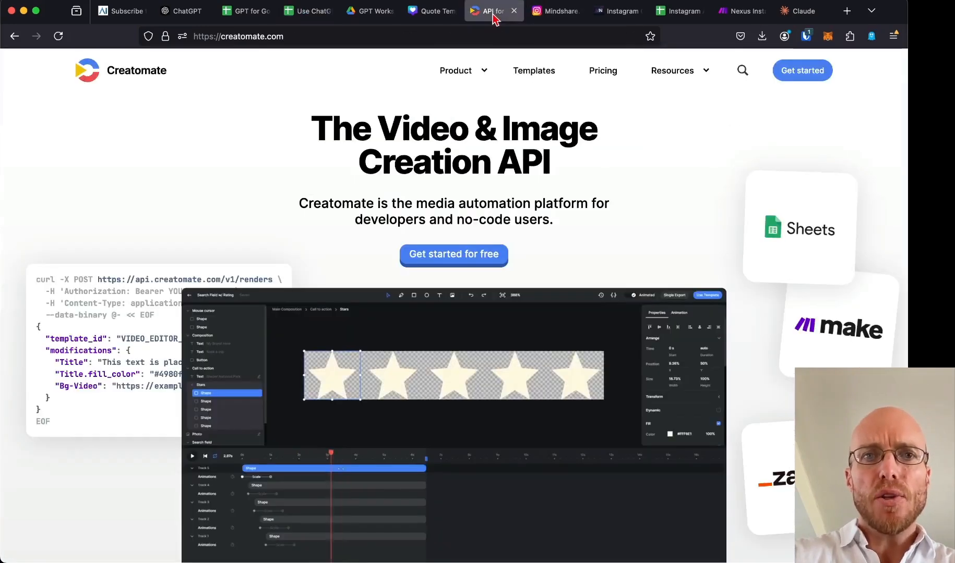
pyautogui.click(817, 74)
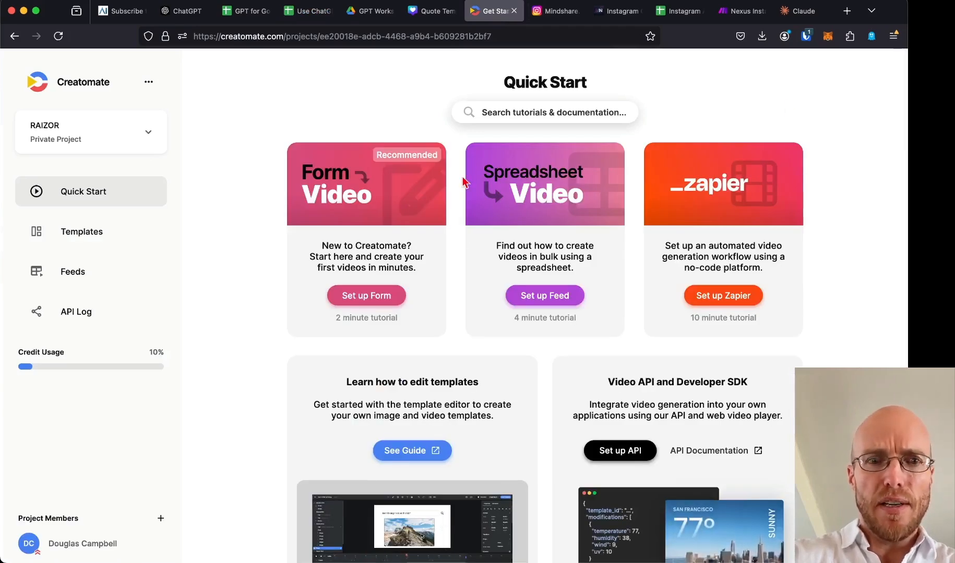
pyautogui.click(83, 236)
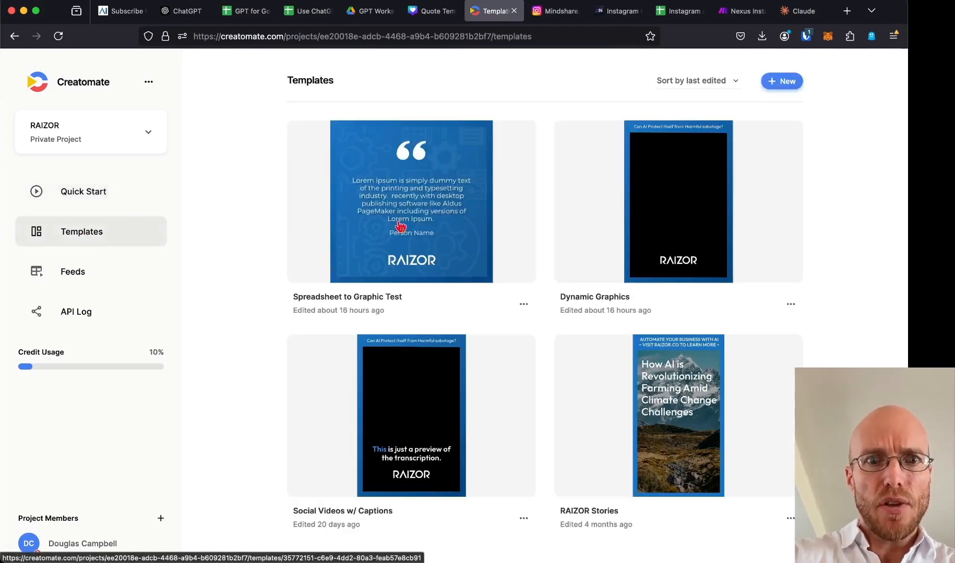
pyautogui.click(462, 217)
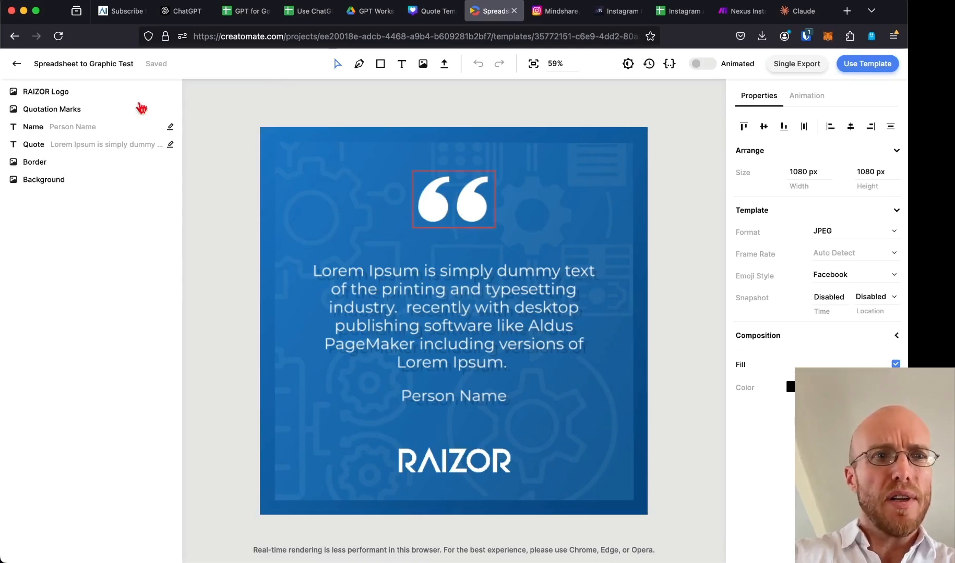
pyautogui.click(77, 94)
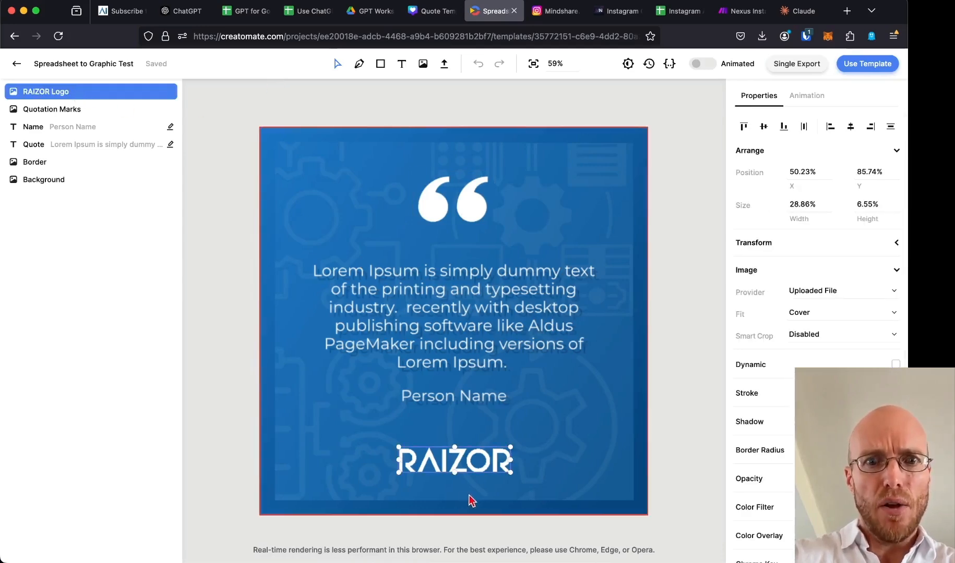
pyautogui.click(126, 110)
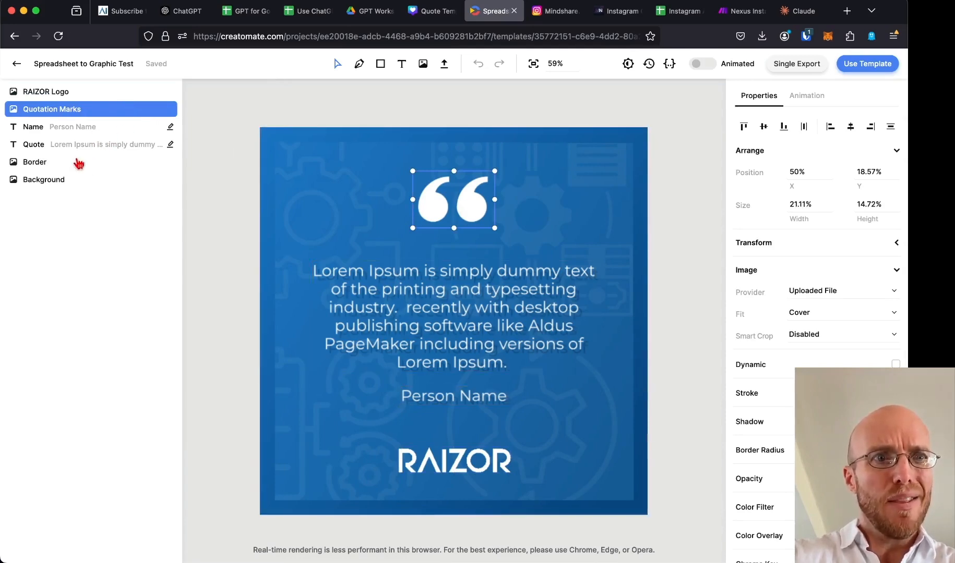
# Try moving the template's Background and Border layers, undoing each move.
pyautogui.click(70, 180)
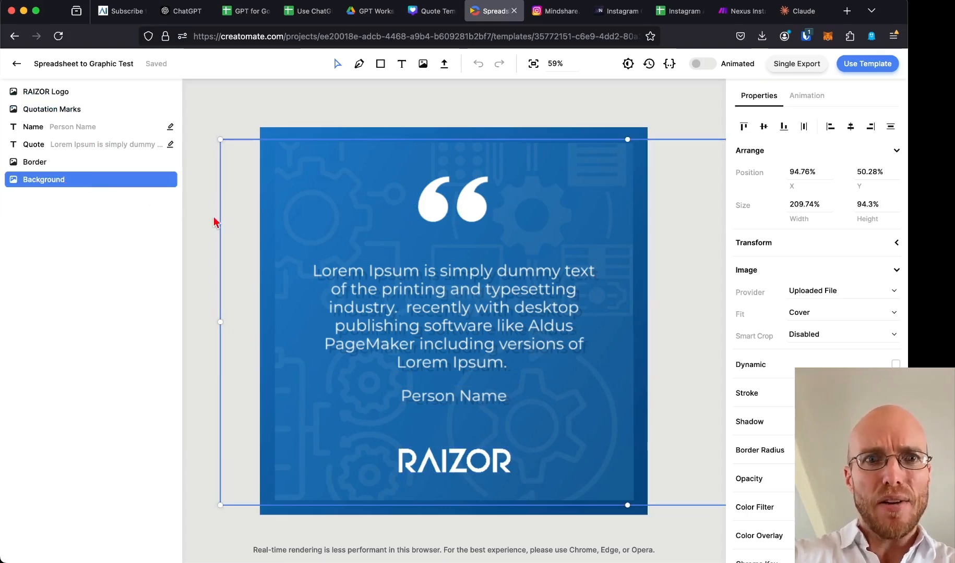
pyautogui.moveTo(214, 221); pyautogui.dragTo(316, 198)
pyautogui.press('super+z')
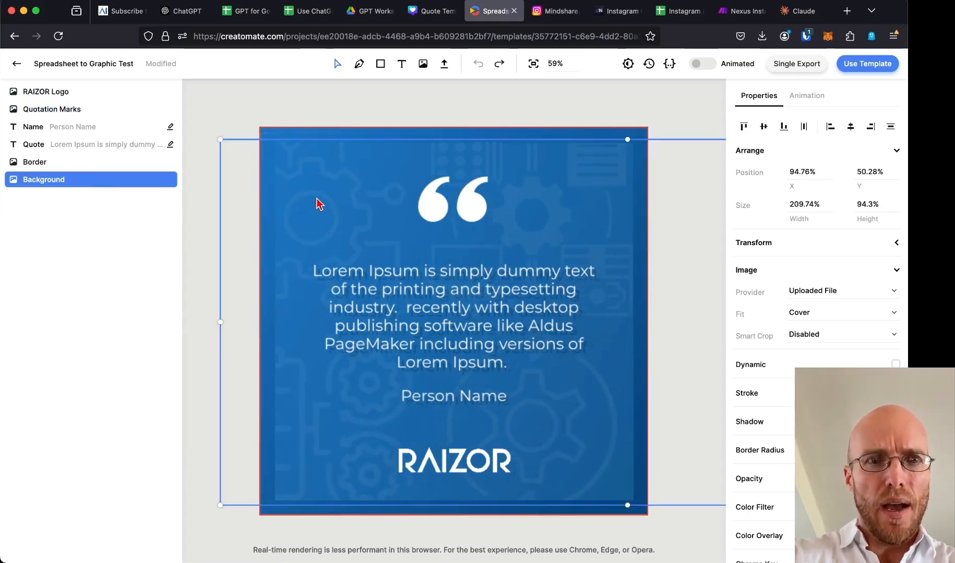
pyautogui.click(75, 164)
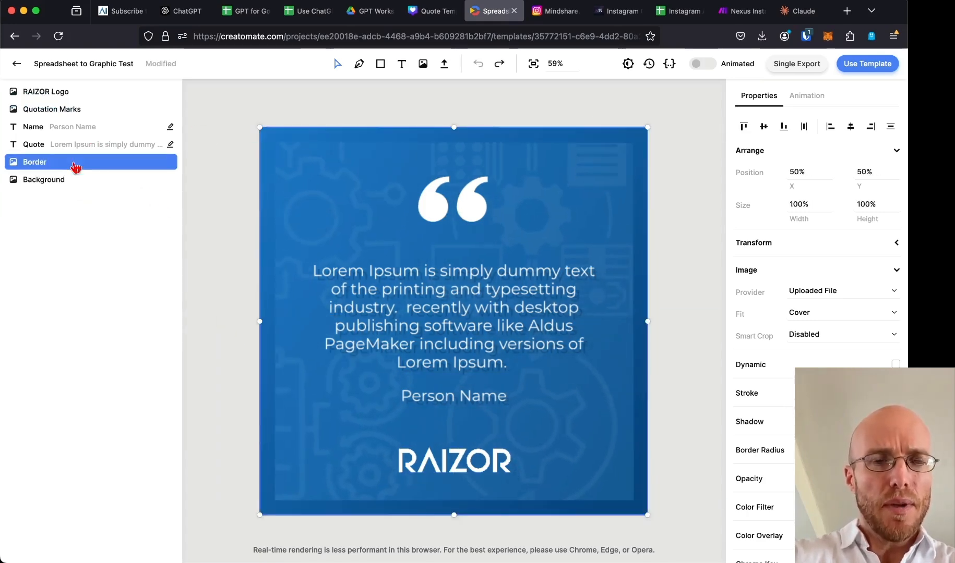
pyautogui.moveTo(331, 143); pyautogui.dragTo(272, 153)
pyautogui.press('super+z')
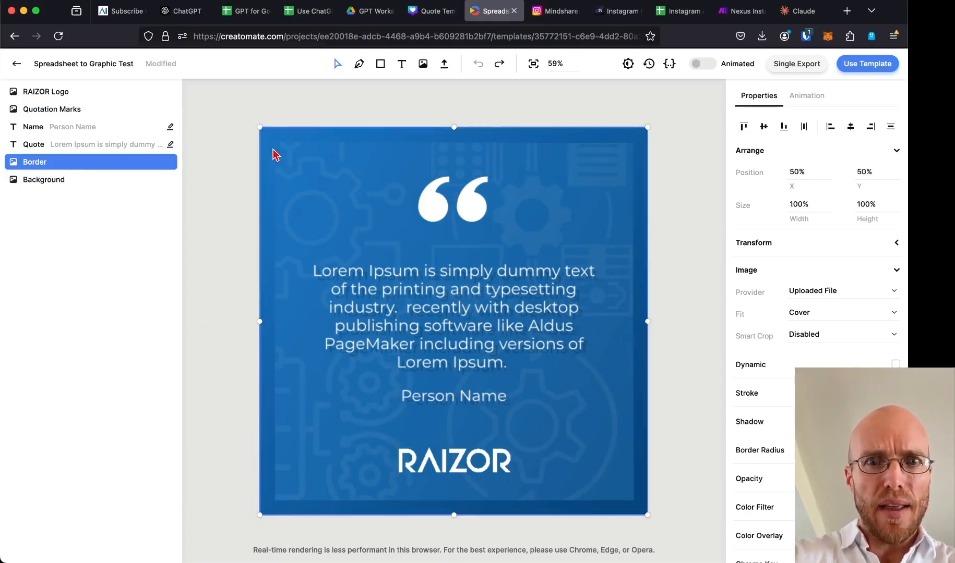
# Set the Background layer's opacity to 75%.
pyautogui.click(74, 184)
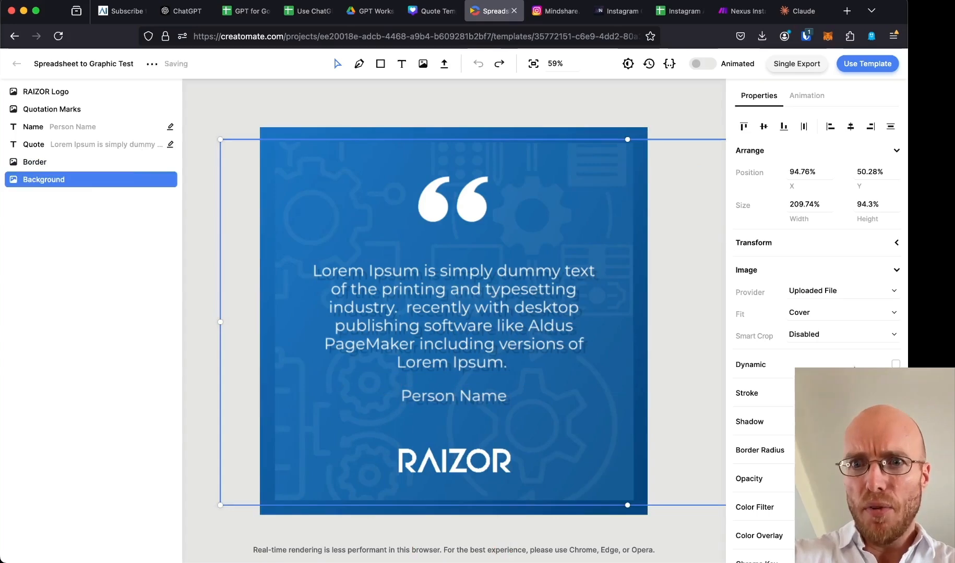
pyautogui.scroll(-3, 833, 243)
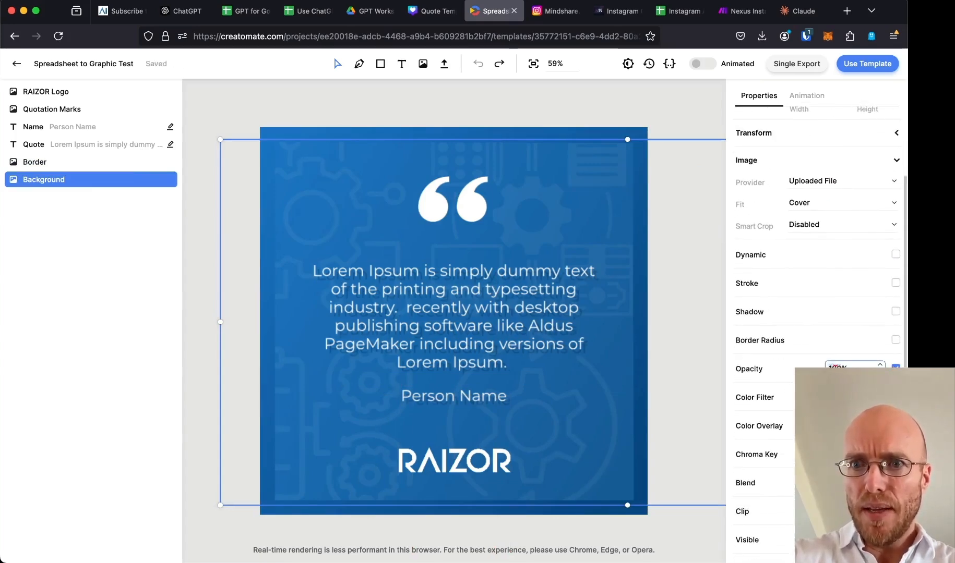
pyautogui.press('Return')
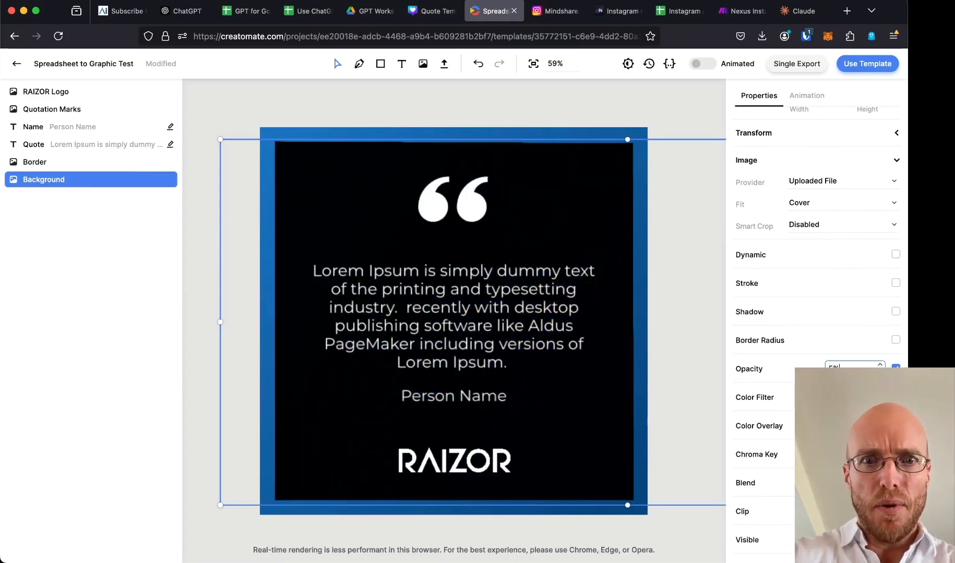
pyautogui.press('BackSpace')
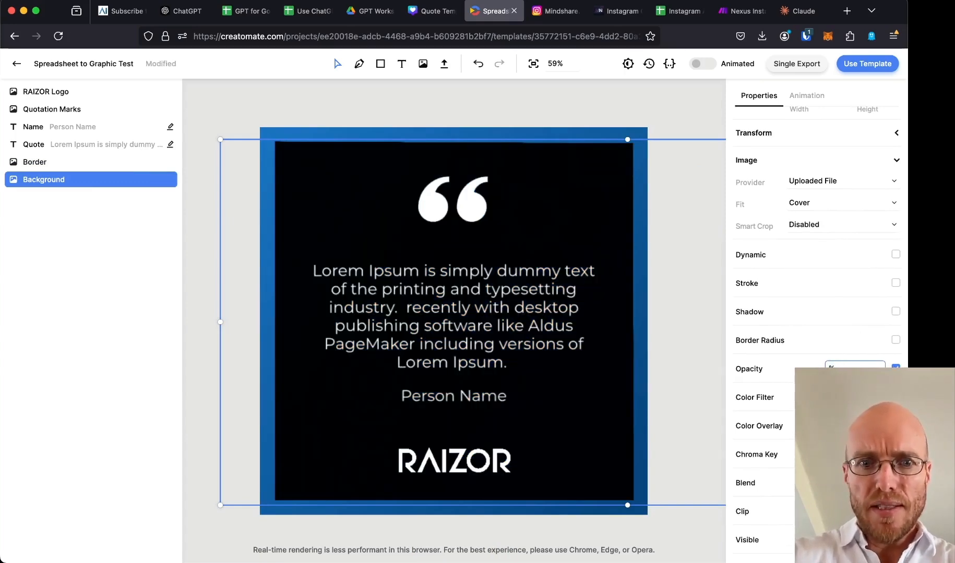
pyautogui.press('Return')
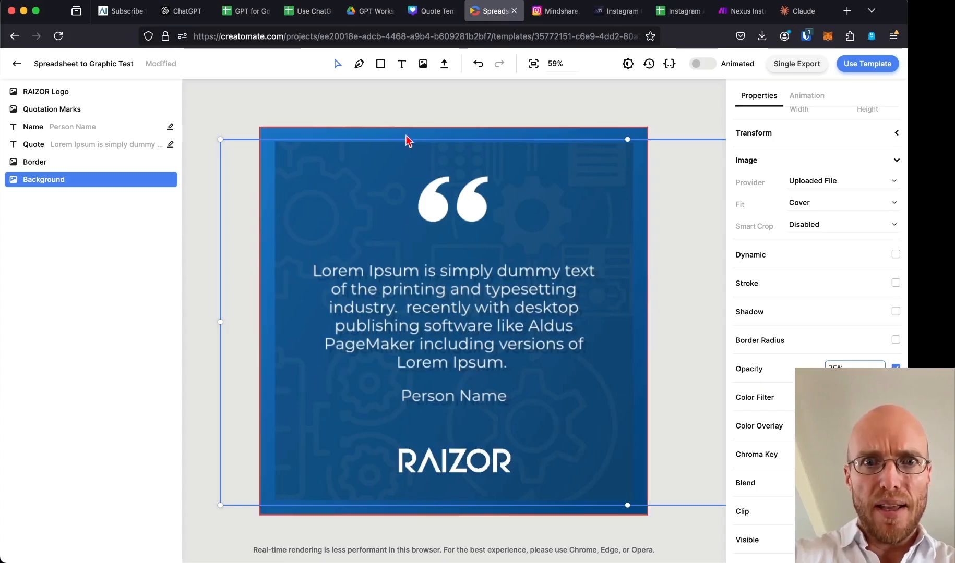
pyautogui.click(396, 116)
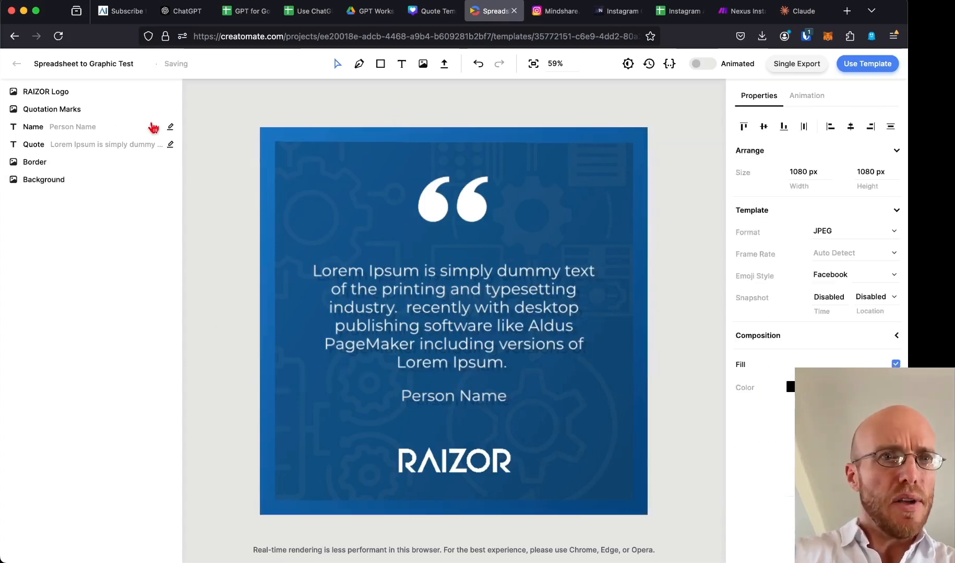
# Select the Quote text and examine its font, auto-sizing, spacing and alignment properties.
pyautogui.click(368, 282)
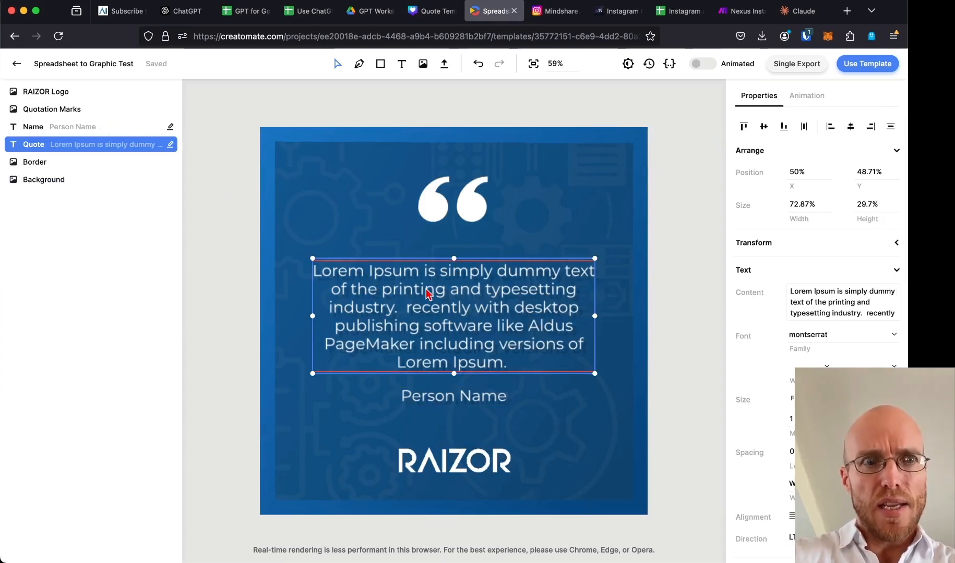
pyautogui.scroll(-5, 819, 334)
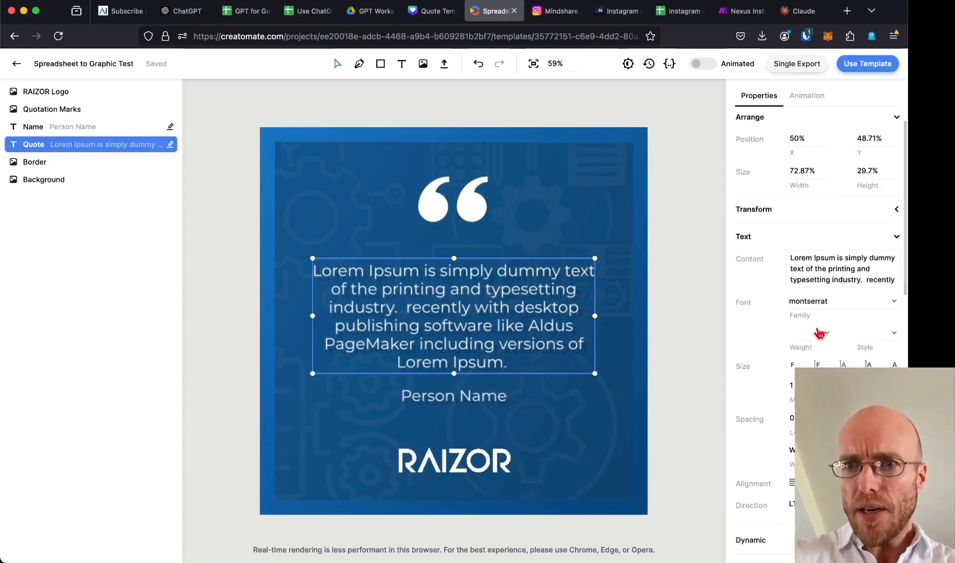
pyautogui.scroll(1, 819, 334)
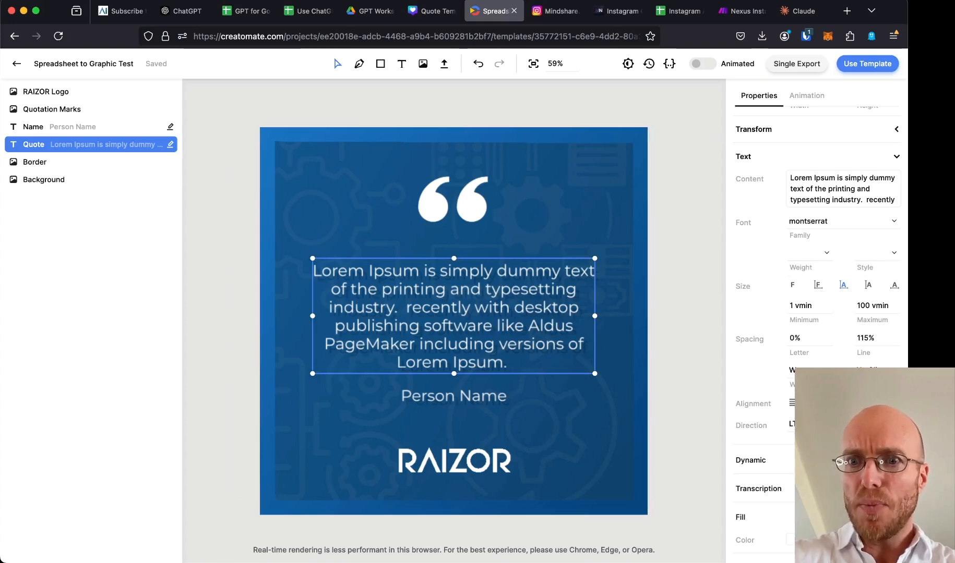
pyautogui.scroll(-3, 829, 306)
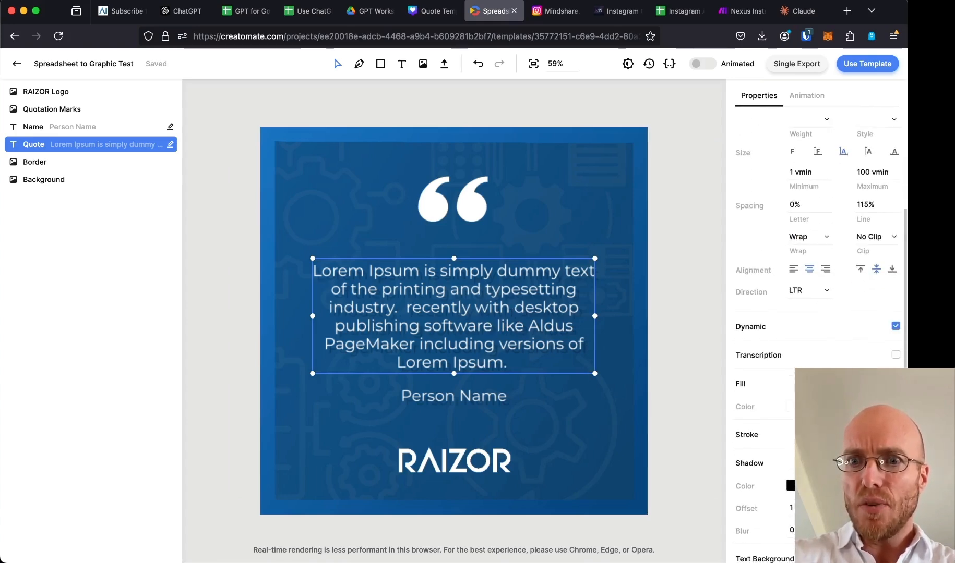
pyautogui.scroll(1, 824, 292)
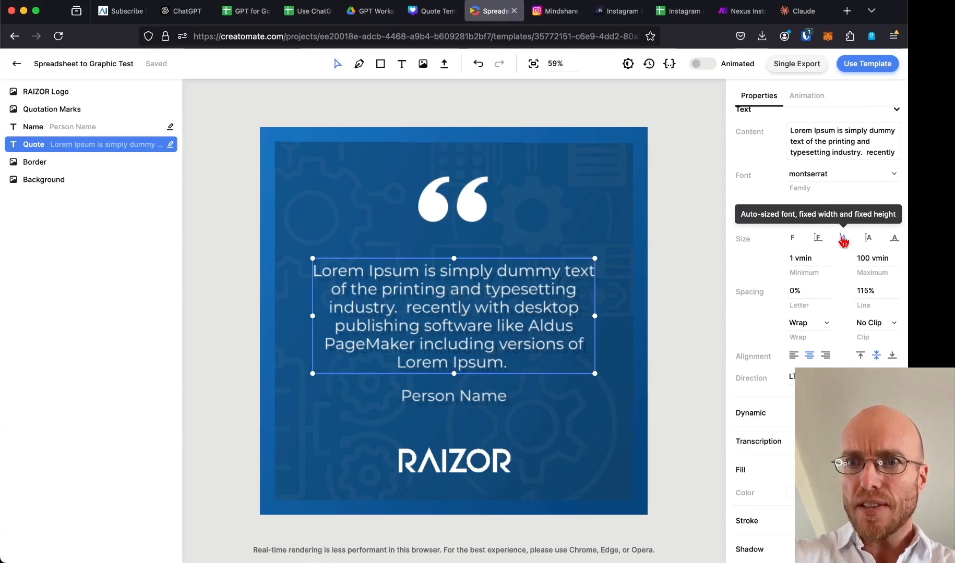
# Try shortening and lengthening the Quote layer's placeholder text to test its auto-sizing, undoing each edit.
pyautogui.click(849, 145)
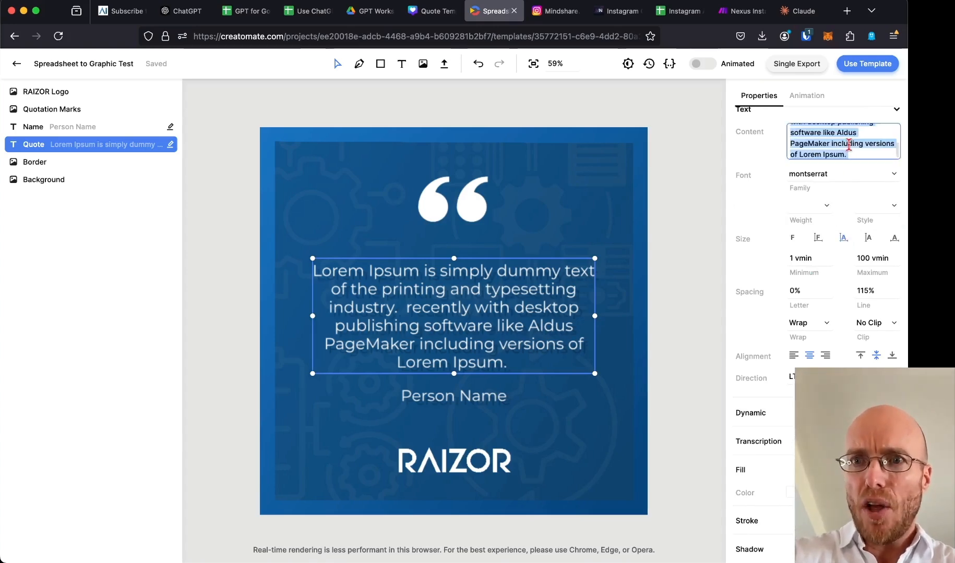
pyautogui.tripleClick(848, 145)
pyautogui.click(829, 145)
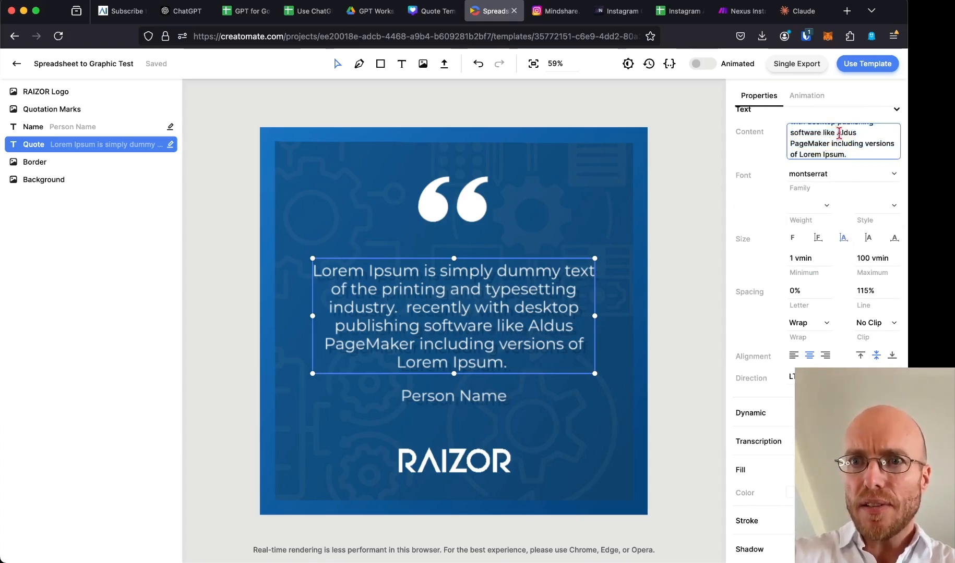
pyautogui.moveTo(839, 133); pyautogui.dragTo(865, 165)
pyautogui.press('super+c')
pyautogui.press('BackSpace')
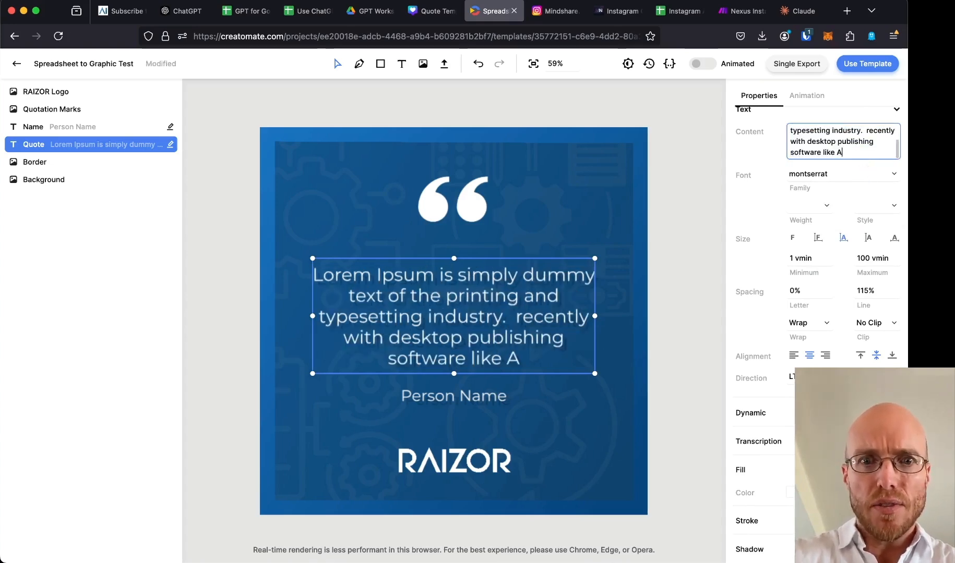
pyautogui.press('super+z')
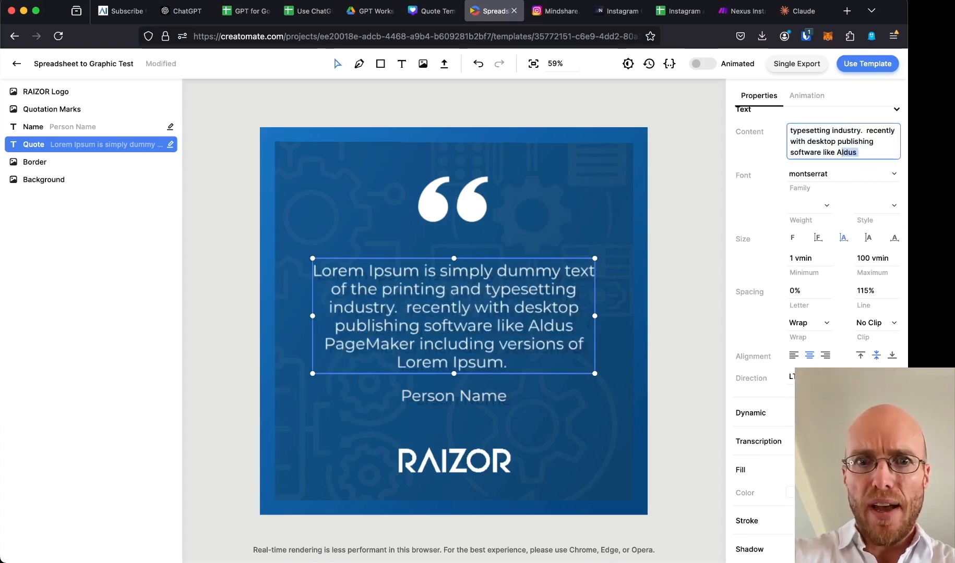
pyautogui.press('super+v')
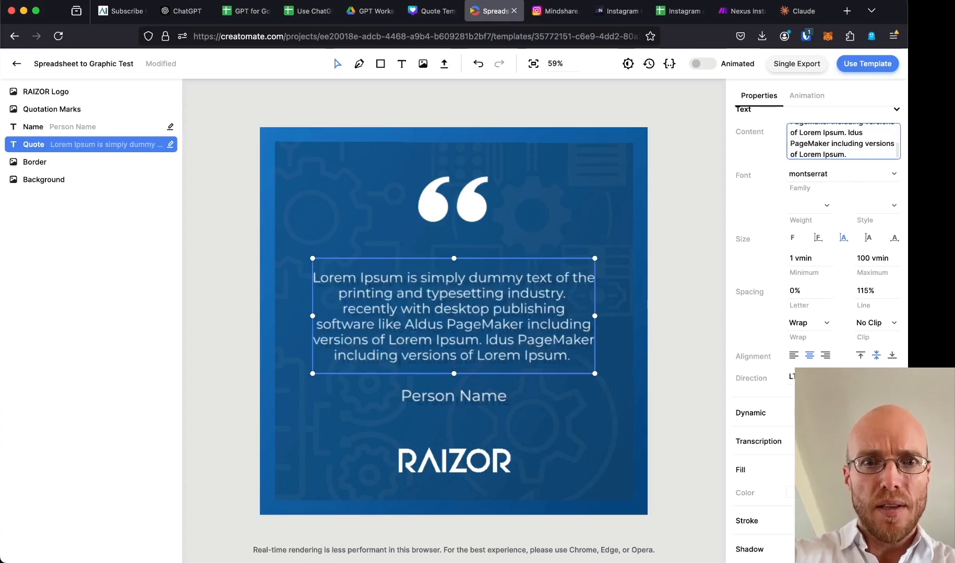
pyautogui.press('super+z')
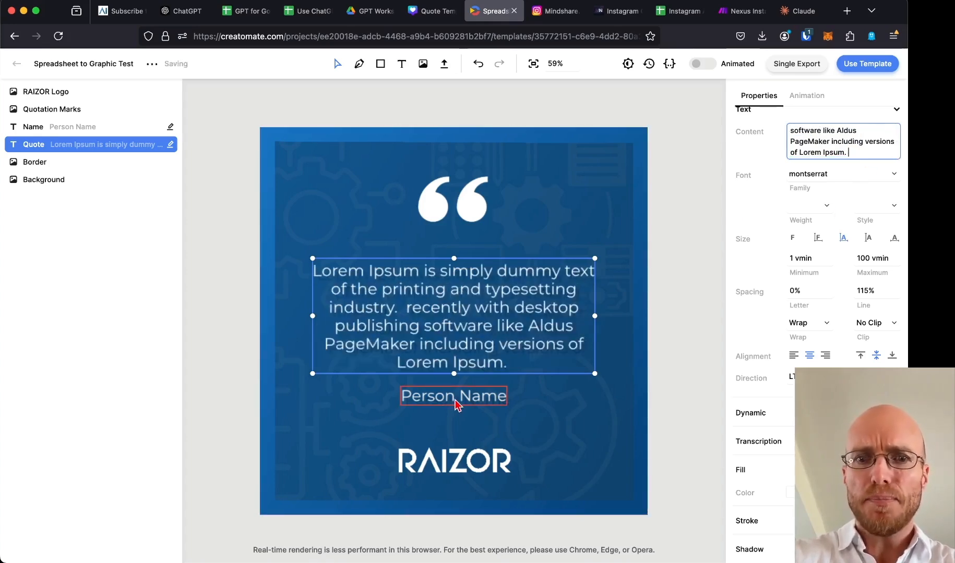
# Review the Quote layer's Dynamic, Fill and Shadow properties.
pyautogui.scroll(-3, 830, 350)
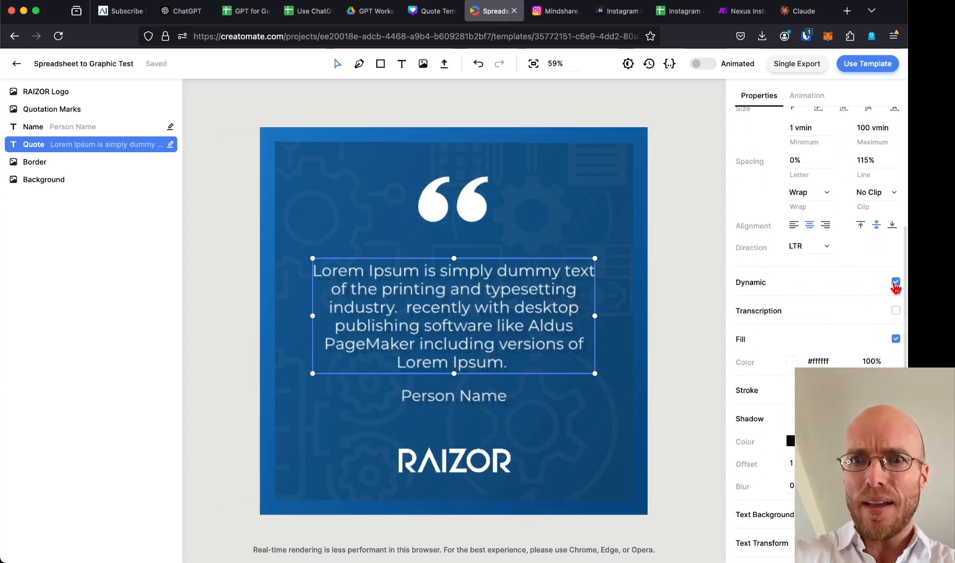
pyautogui.scroll(-2, 895, 286)
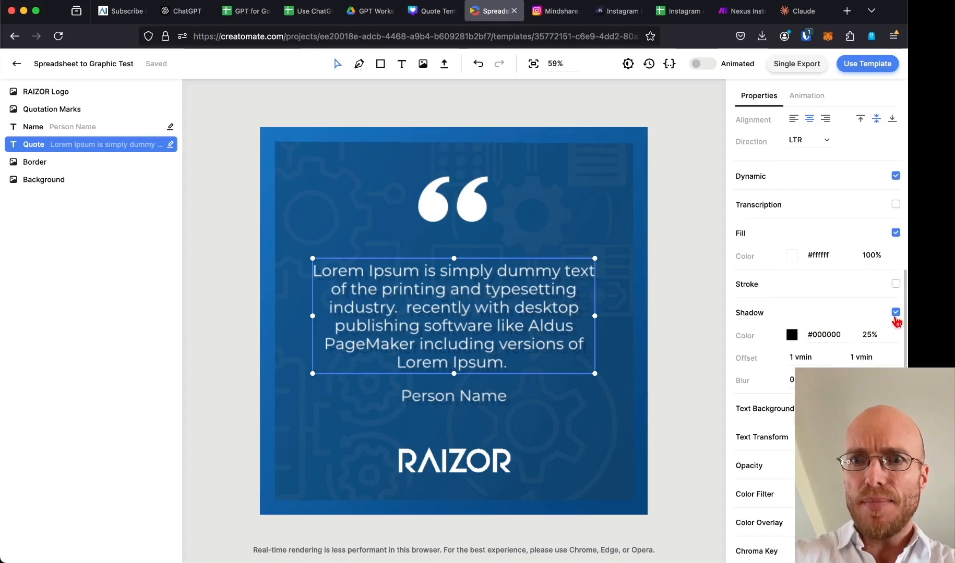
pyautogui.scroll(-2, 833, 364)
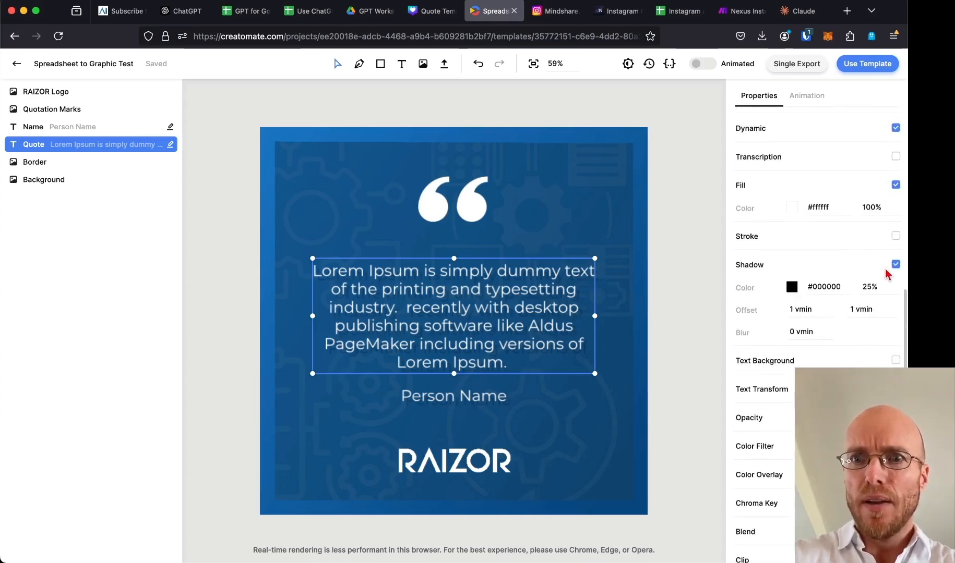
pyautogui.scroll(3, 753, 287)
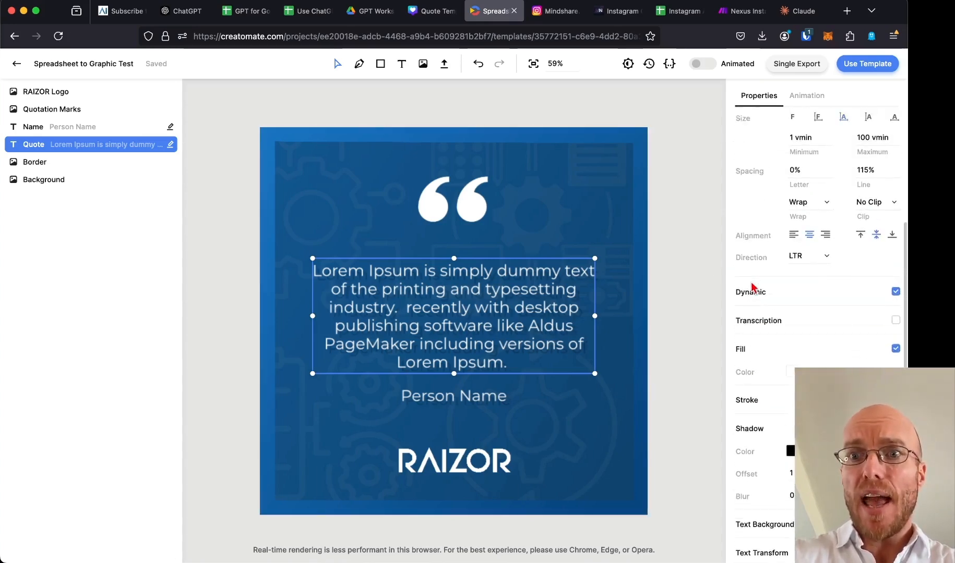
pyautogui.scroll(1, 886, 334)
pyautogui.scroll(5, 875, 306)
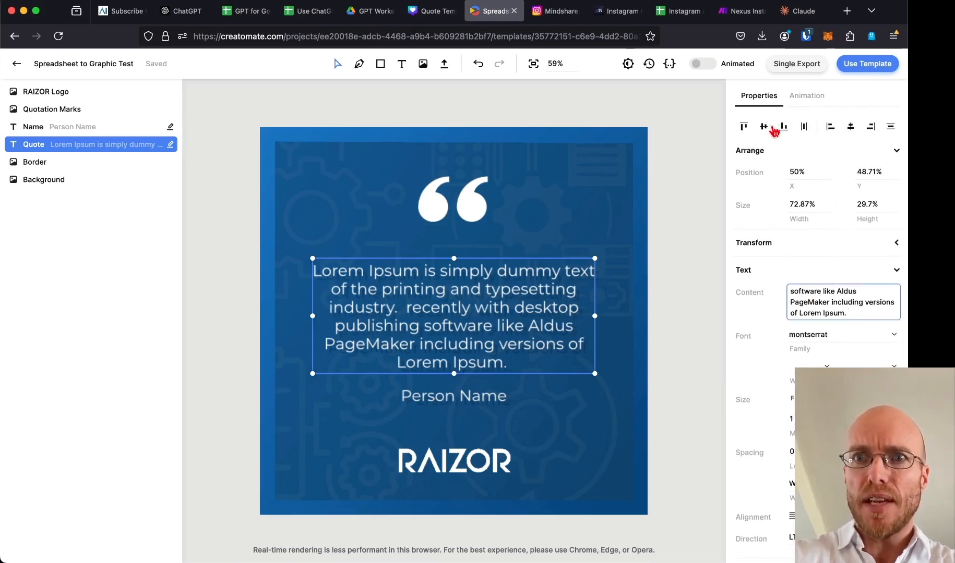
# Set the Name layer's maximum font size to 3.5 vmin and review its remaining text properties.
pyautogui.click(59, 127)
pyautogui.scroll(-4, 839, 315)
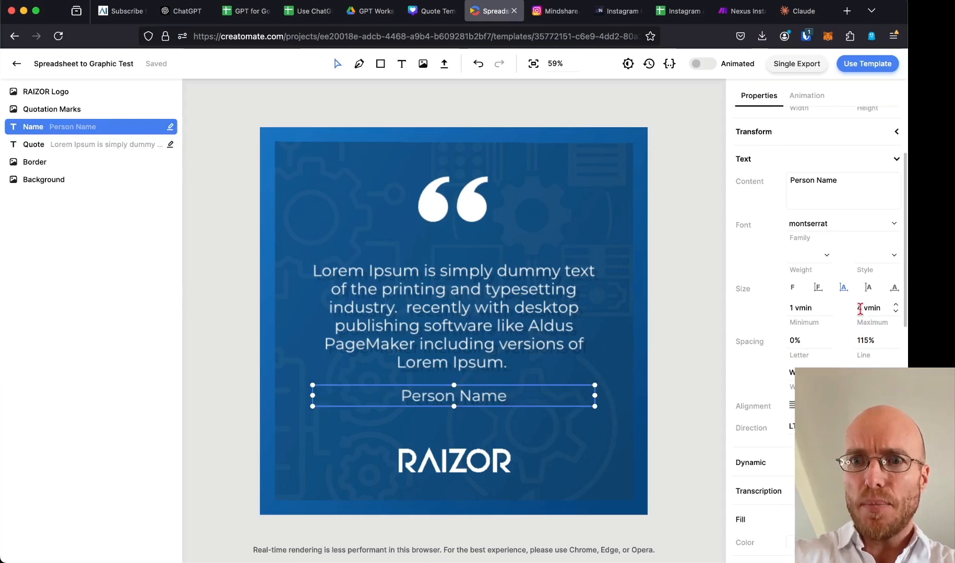
pyautogui.doubleClick(859, 308)
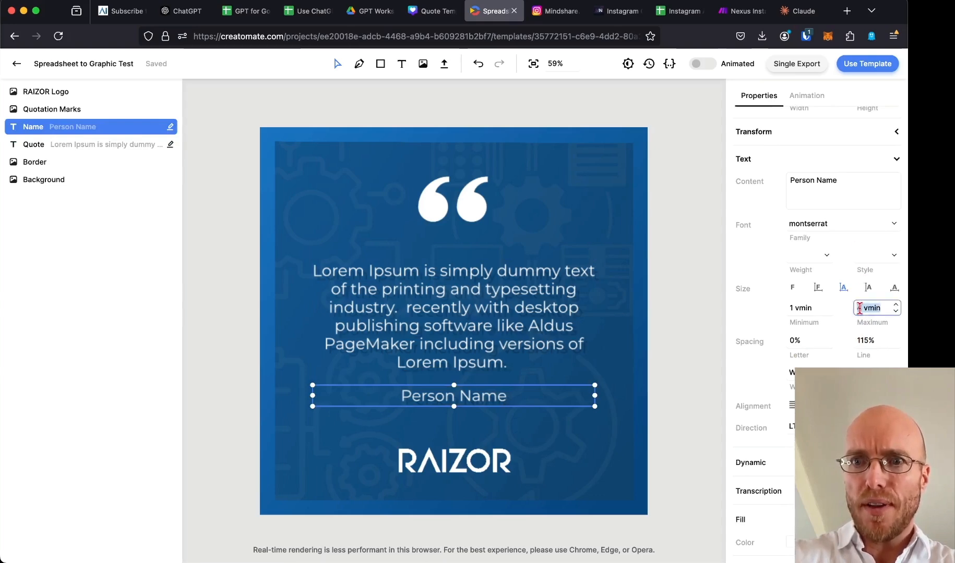
pyautogui.write('400')
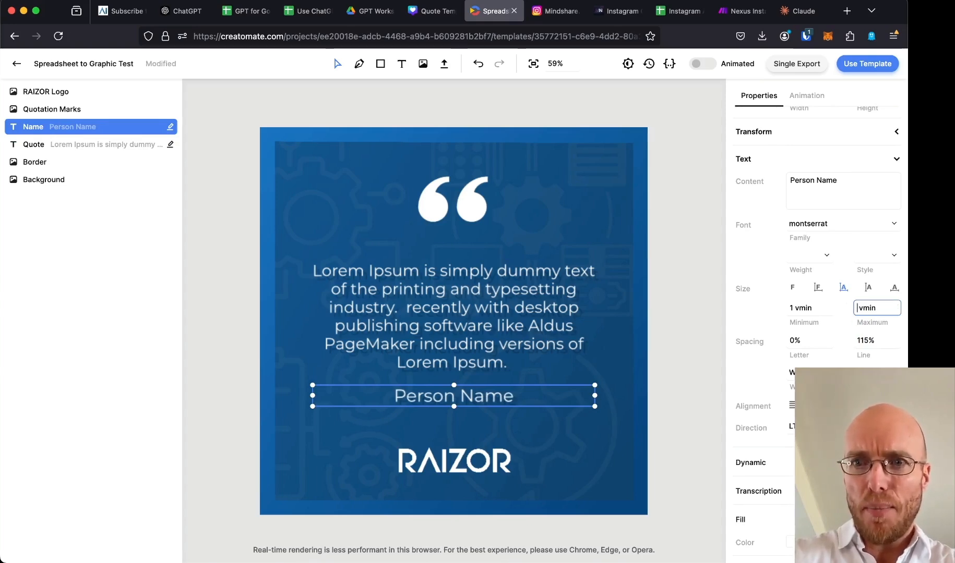
pyautogui.write('3 ')
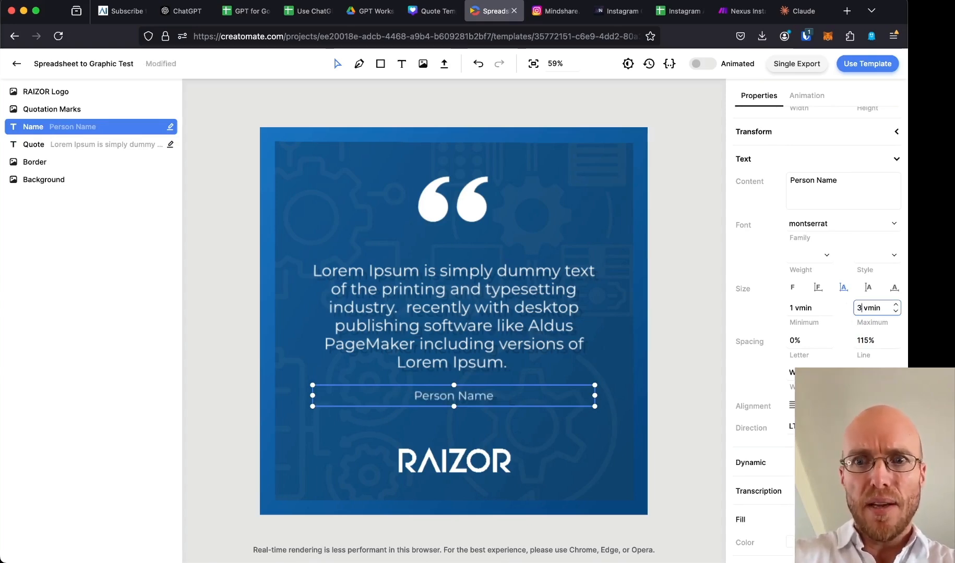
pyautogui.write('.5')
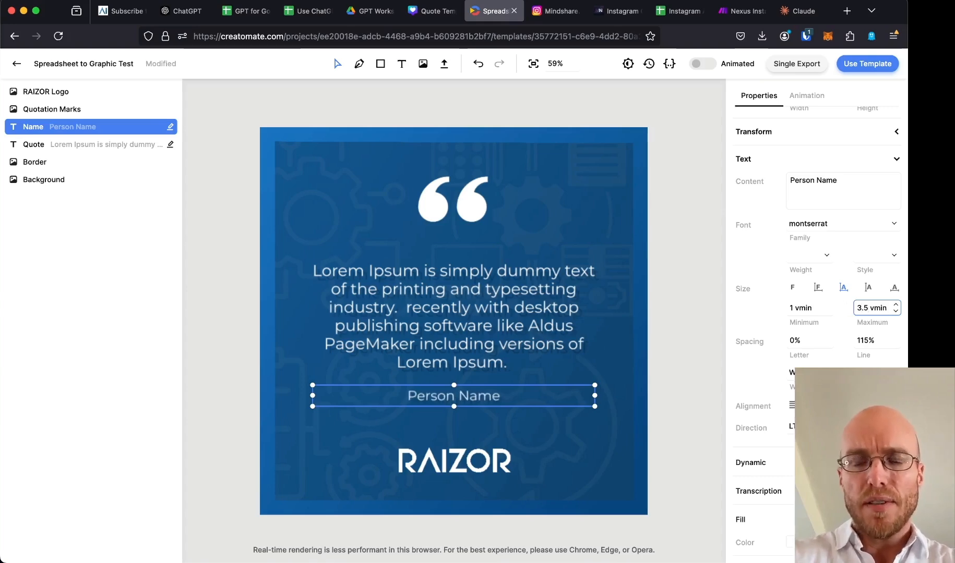
pyautogui.scroll(-3, 889, 344)
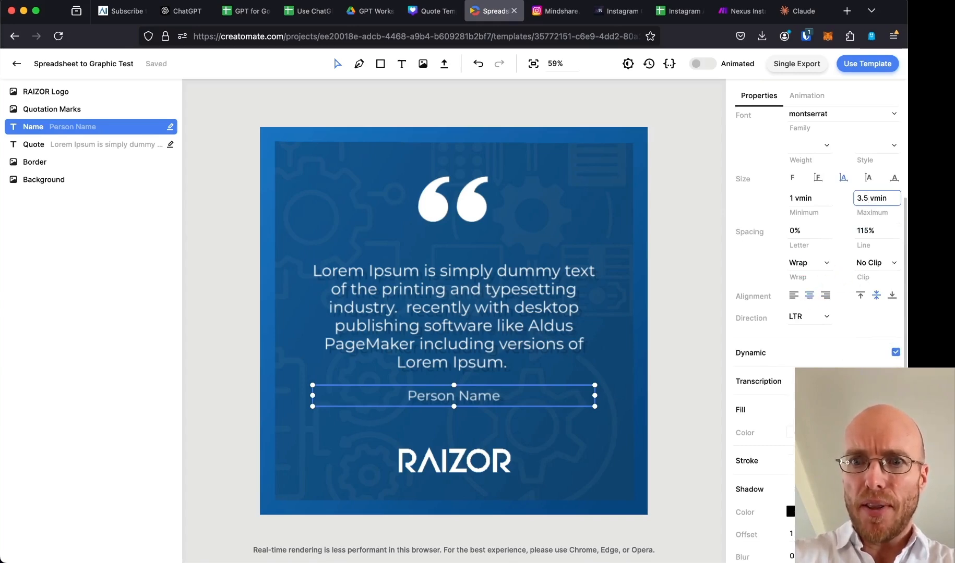
pyautogui.scroll(-3, 749, 379)
pyautogui.scroll(7, 749, 379)
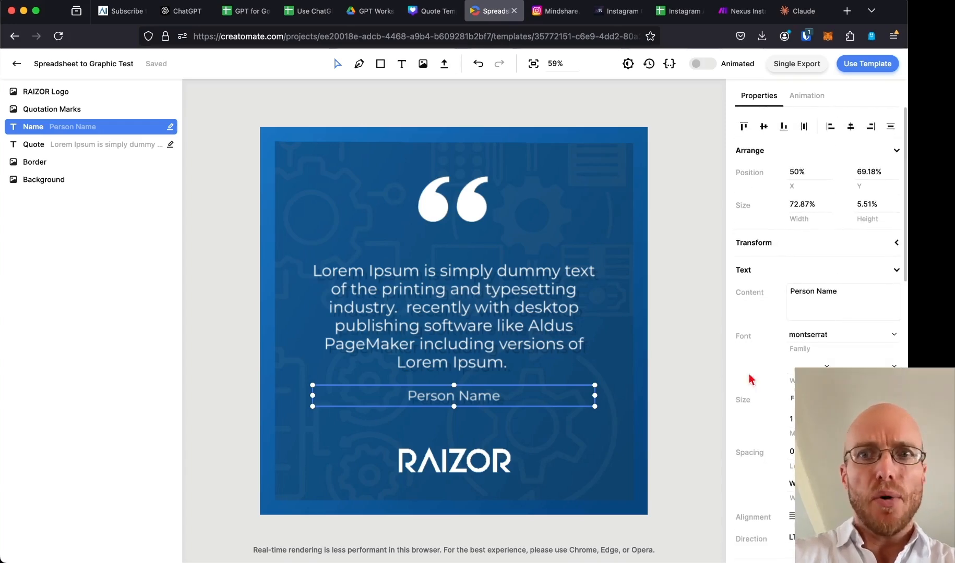
# Use the template with Spreadsheet to Video and open the CSV data import for its feed.
pyautogui.click(877, 67)
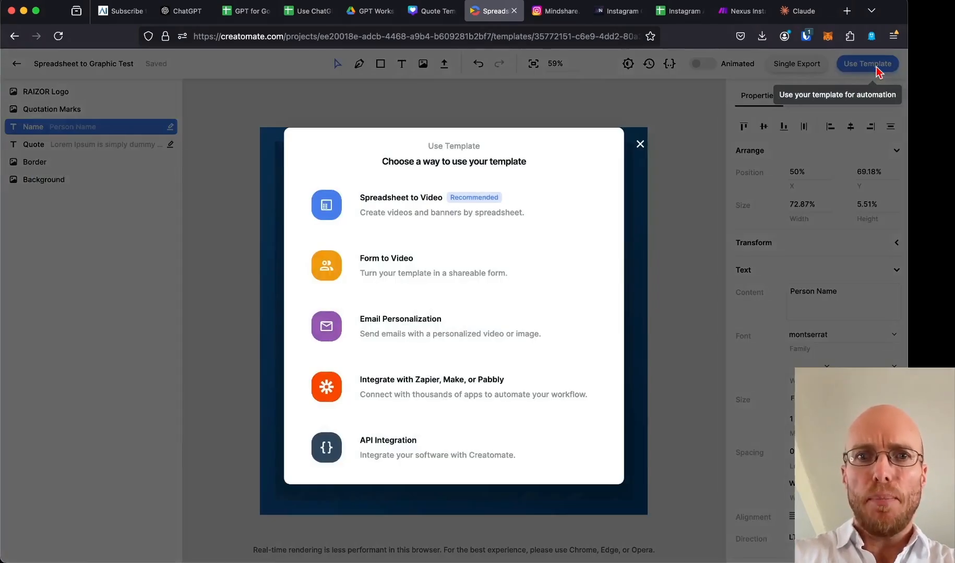
pyautogui.click(476, 208)
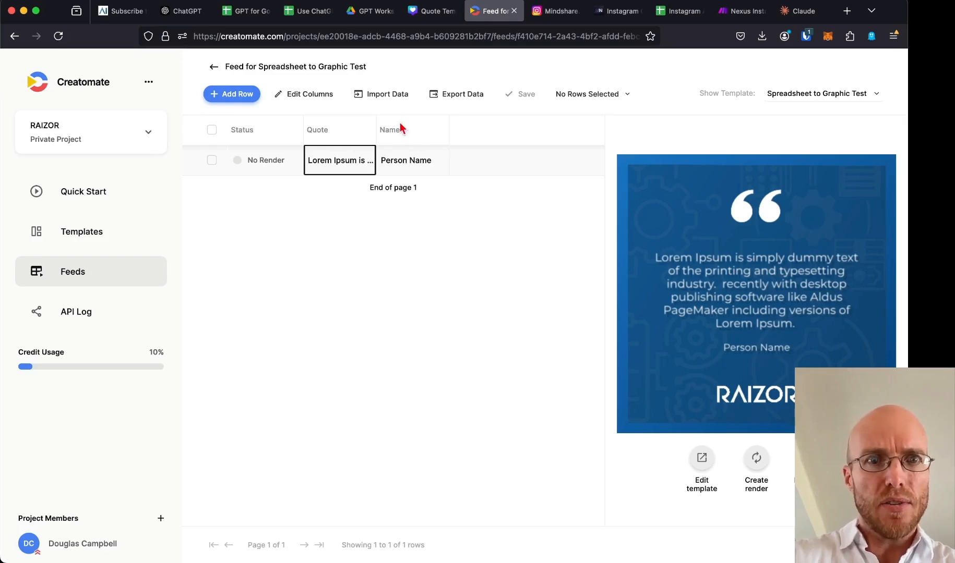
pyautogui.click(400, 99)
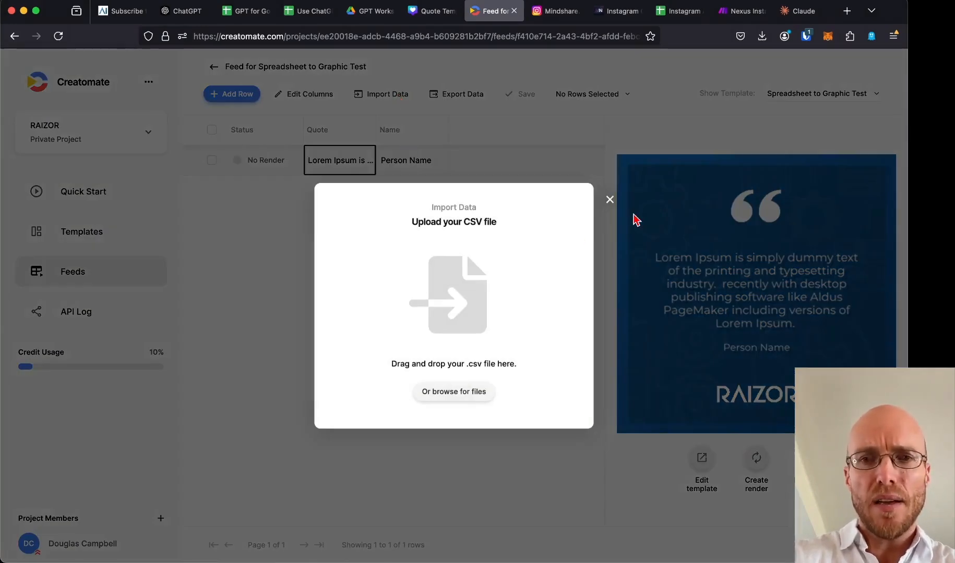
pyautogui.press('F11')
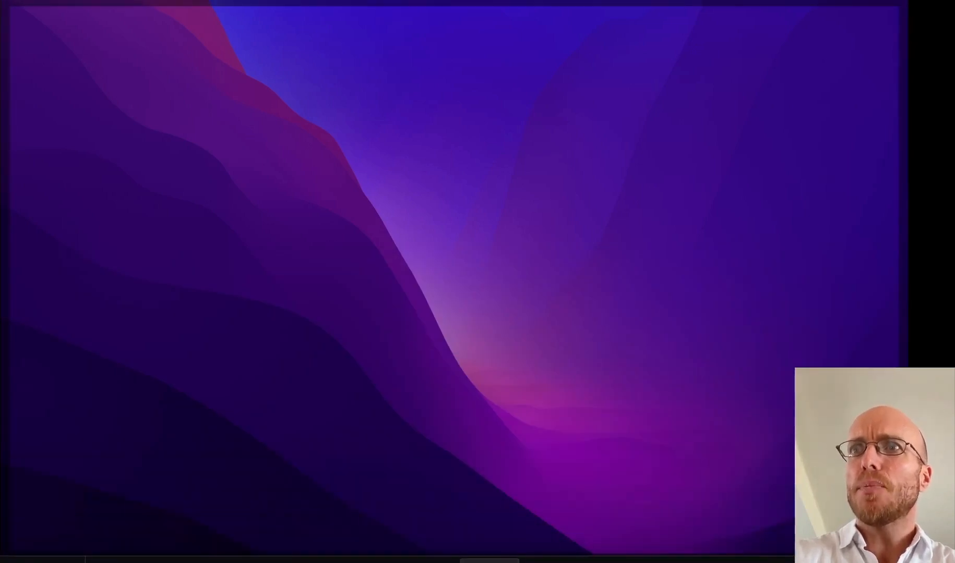
pyautogui.press('F11')
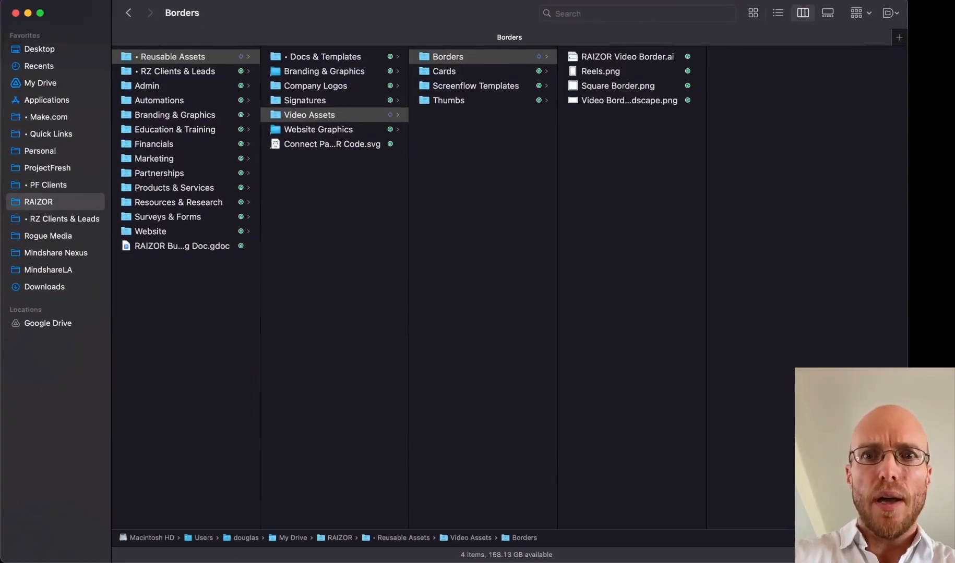
pyautogui.hotkey('ctrl', 'Up')
pyautogui.click(341, 316)
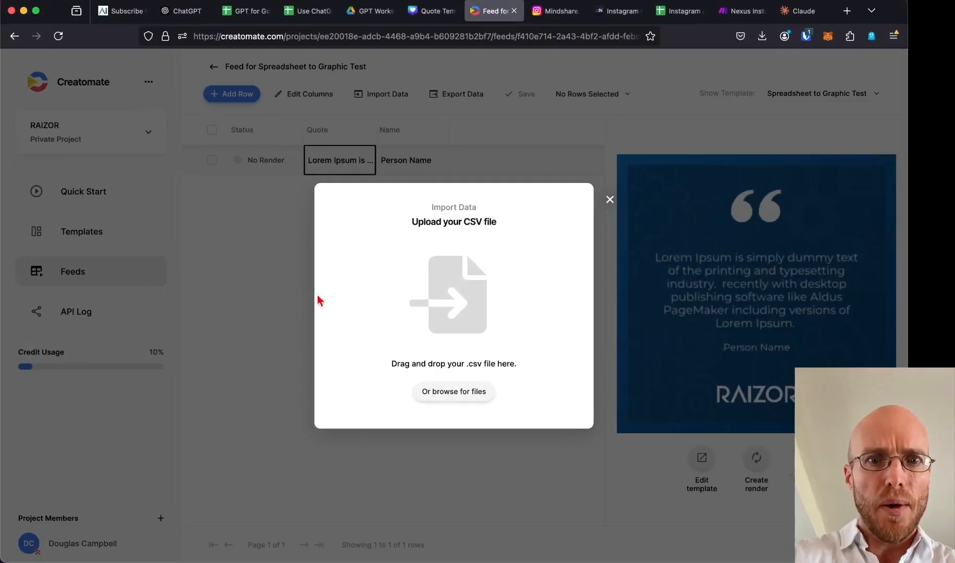
# Upload "Use ChatGPT in Spreadsheets to Generate Infinite Social Media Ideas (& MORE!) - Export Scratchpad.csv" from the Desktop, browsing it in column view.
pyautogui.click(440, 396)
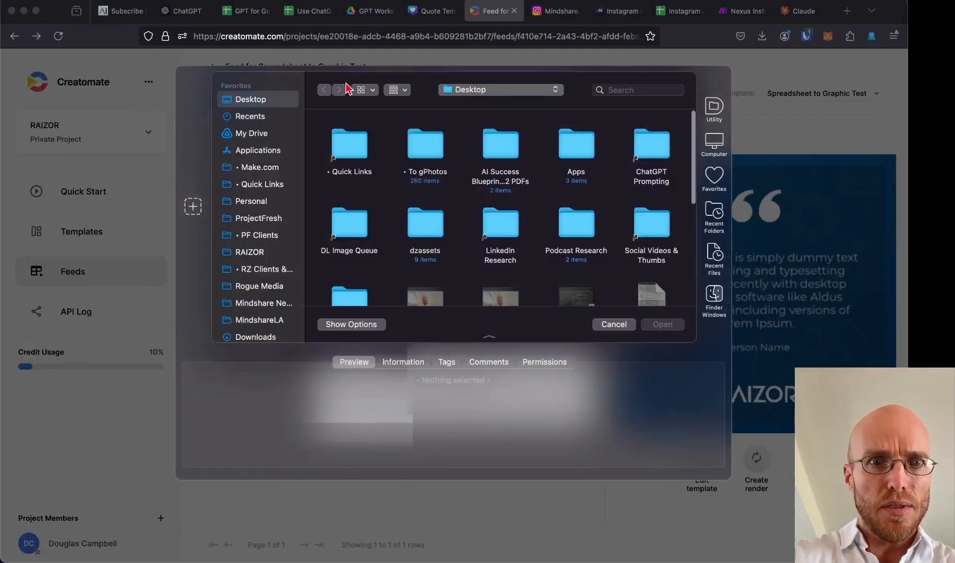
pyautogui.click(366, 94)
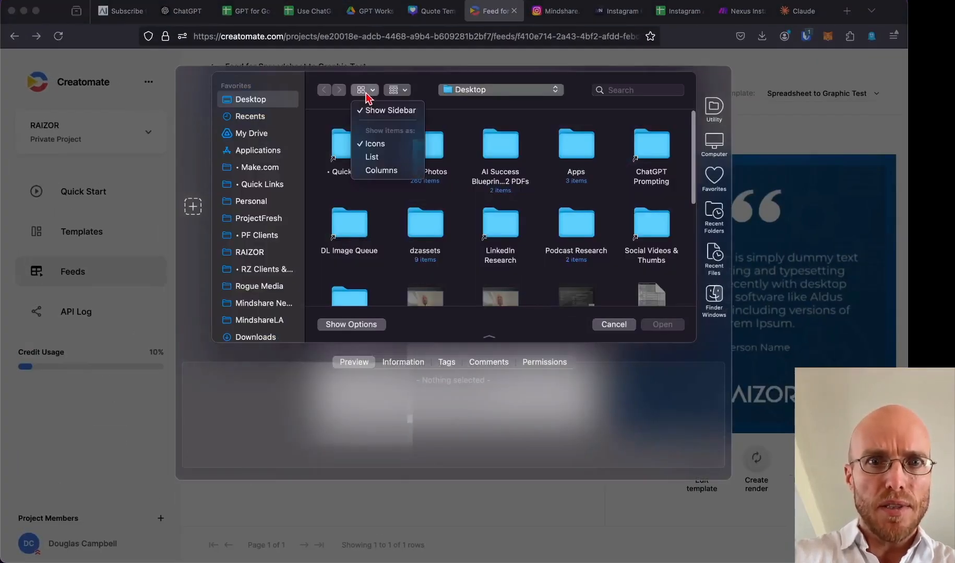
pyautogui.click(380, 171)
pyautogui.scroll(-10, 396, 203)
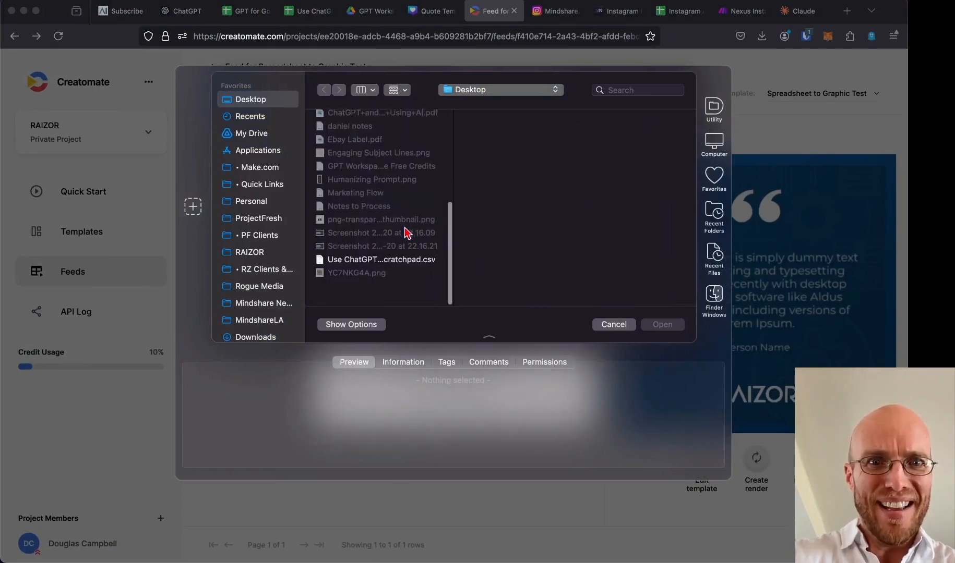
pyautogui.click(373, 285)
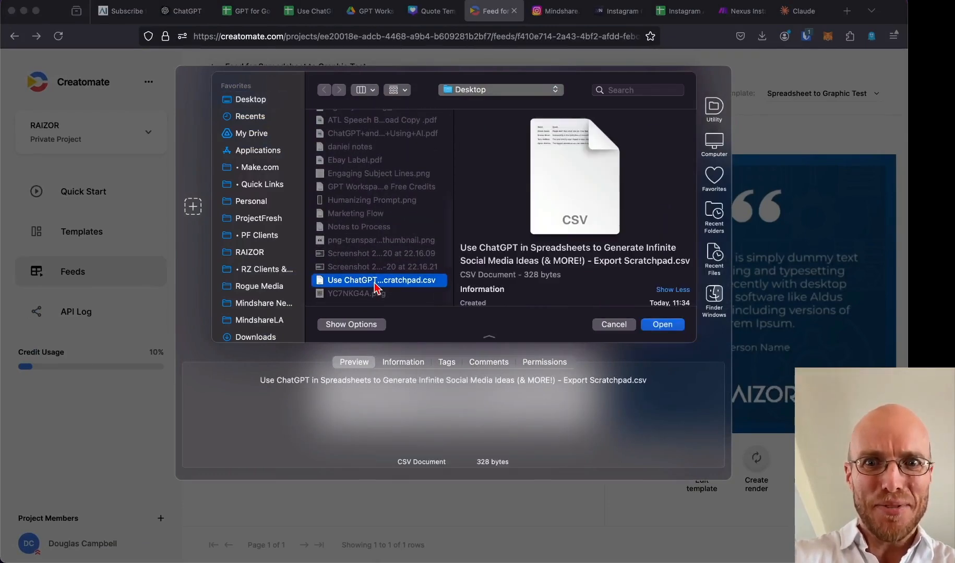
pyautogui.doubleClick(374, 282)
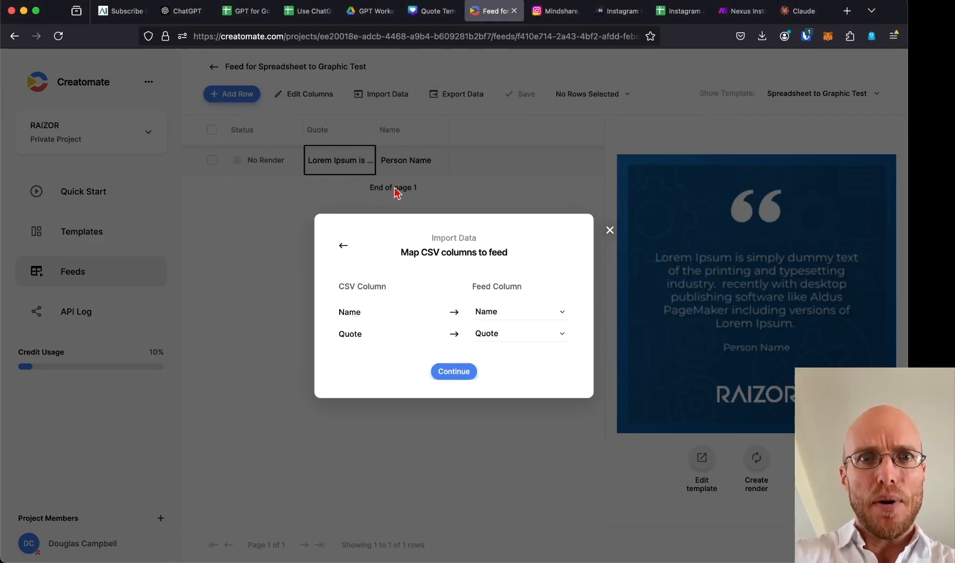
# Map the CSV's Name and Quote columns to the matching feed columns and import the rows without a merge column.
pyautogui.click(431, 11)
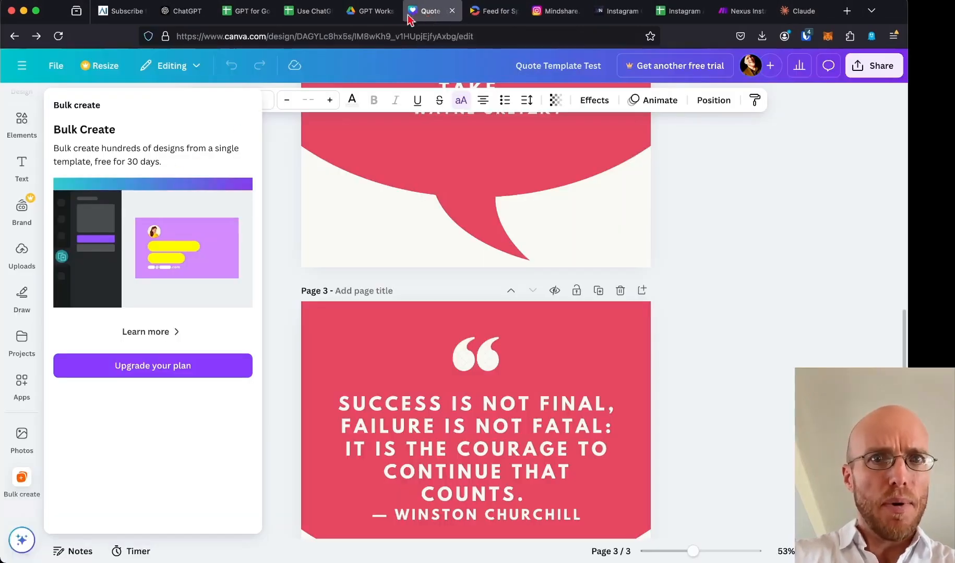
pyautogui.click(493, 11)
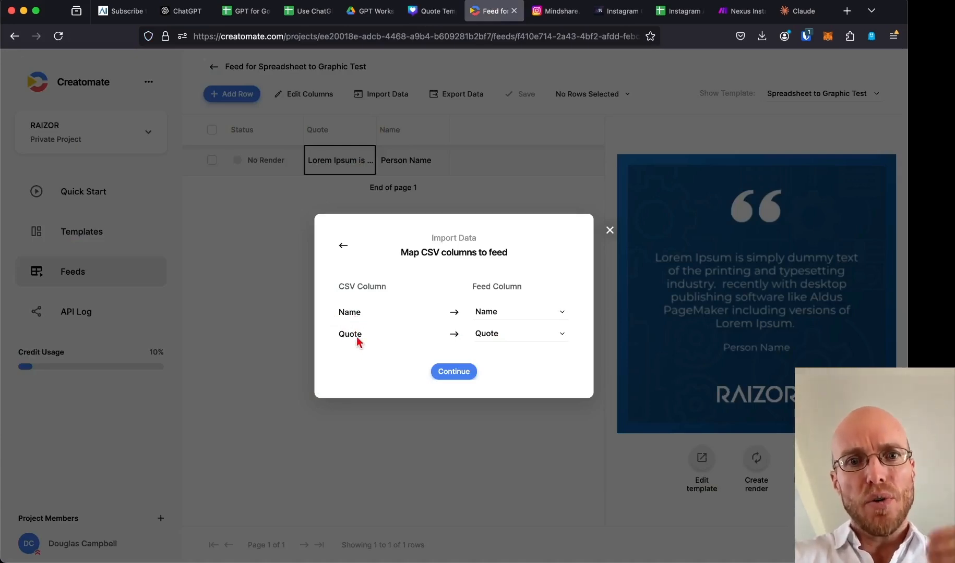
pyautogui.click(502, 314)
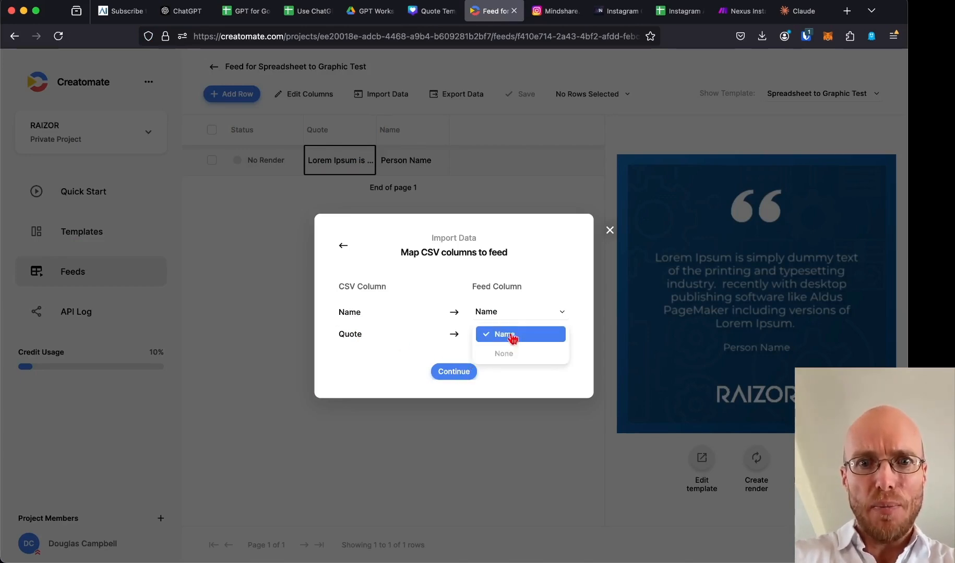
pyautogui.click(511, 336)
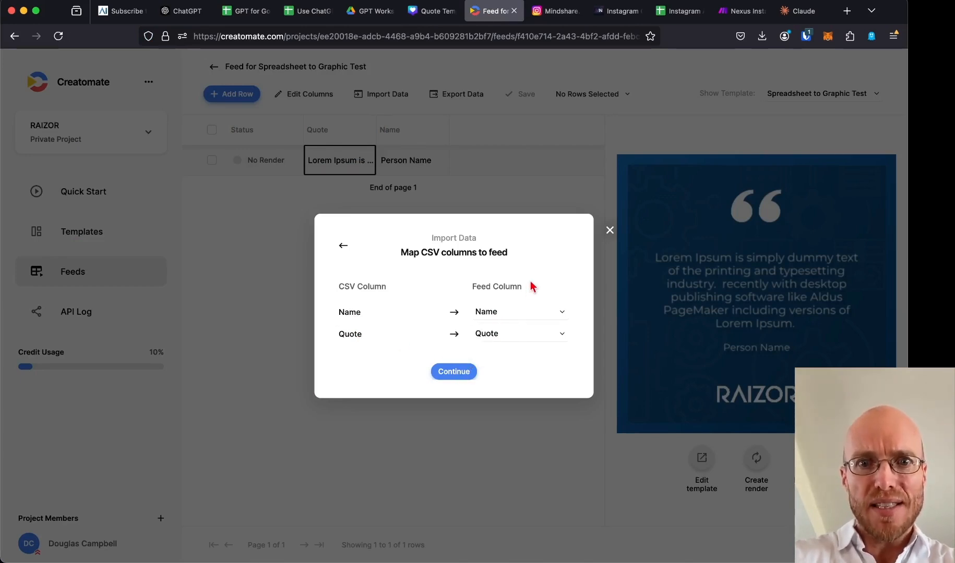
pyautogui.click(454, 371)
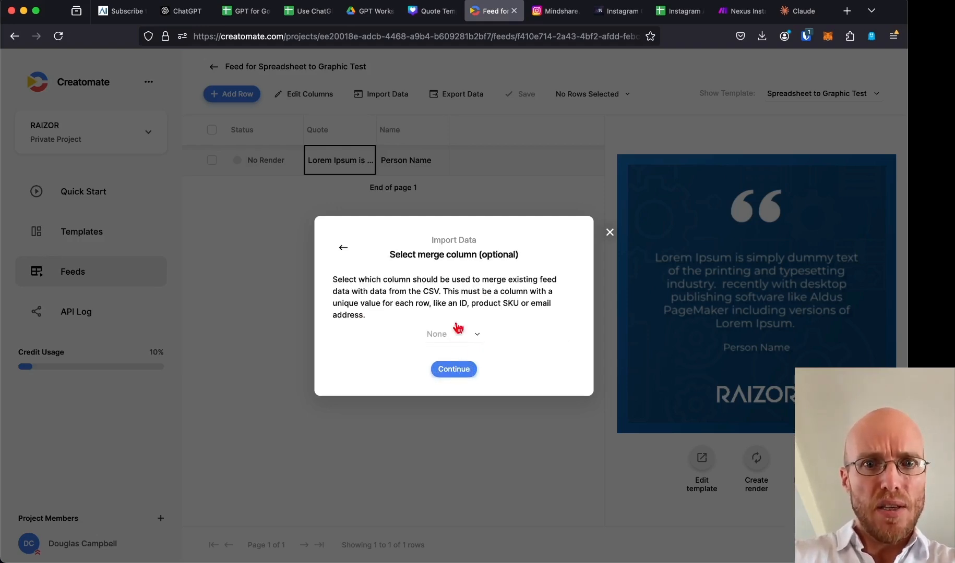
pyautogui.click(456, 370)
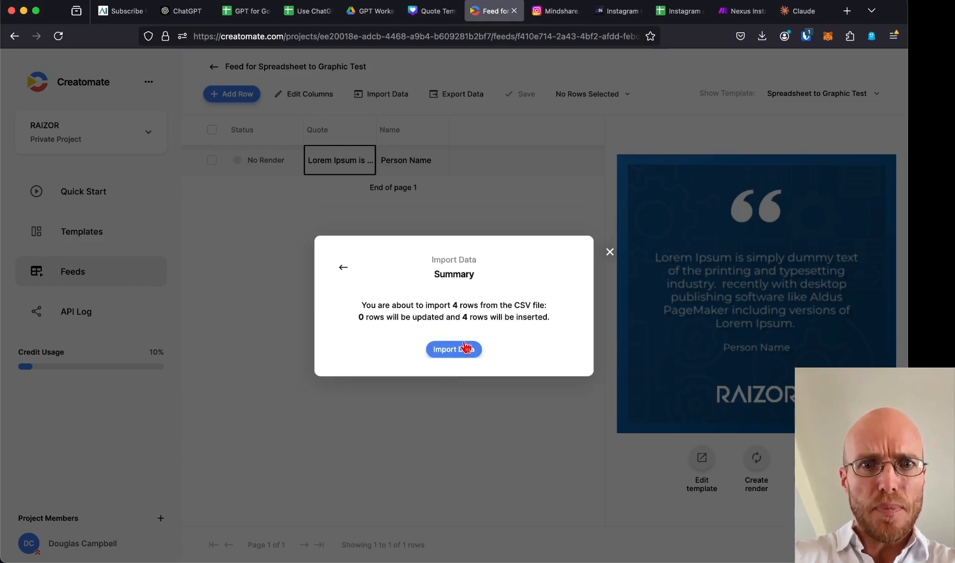
pyautogui.click(465, 349)
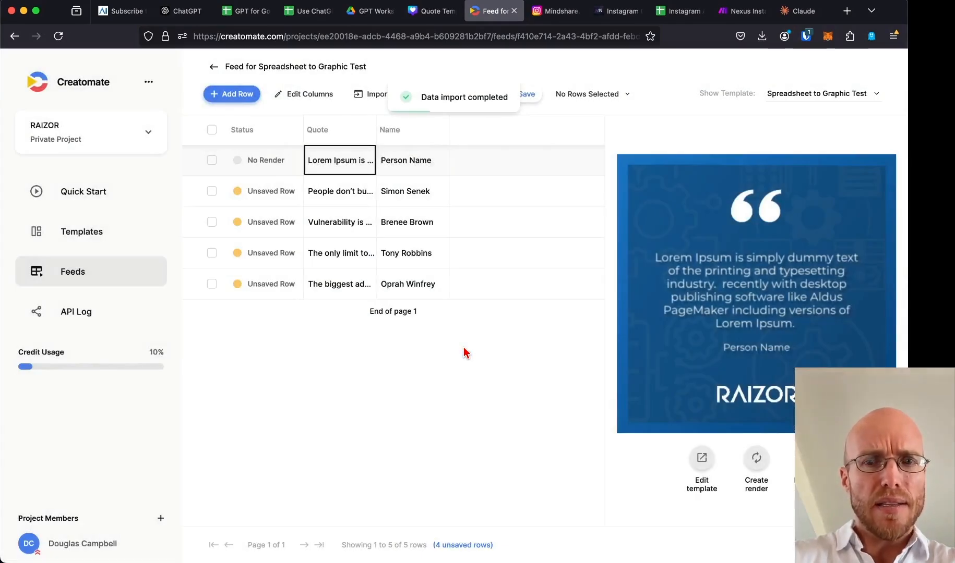
# Preview the imported quote rows one by one in the template to check how each graphic looks.
pyautogui.click(477, 197)
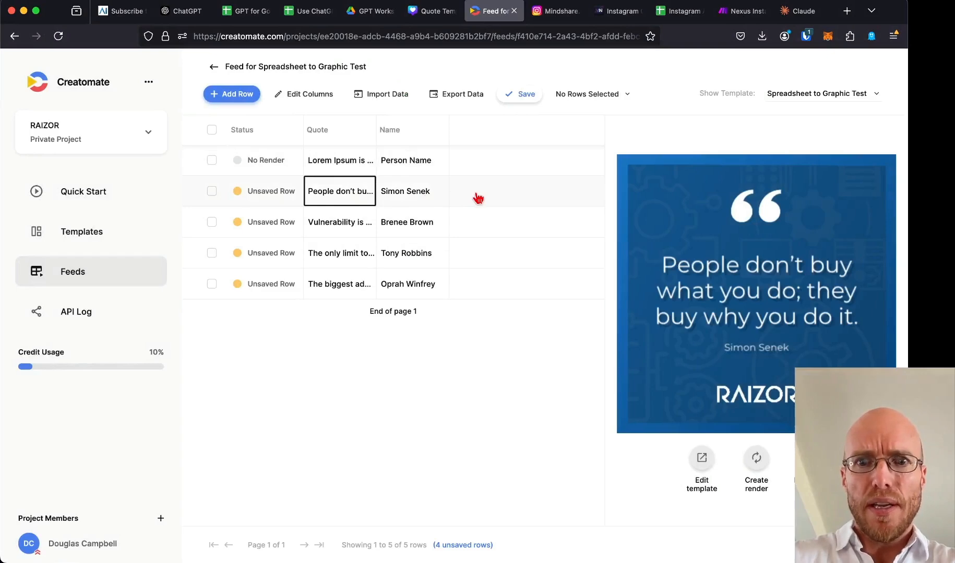
pyautogui.click(475, 227)
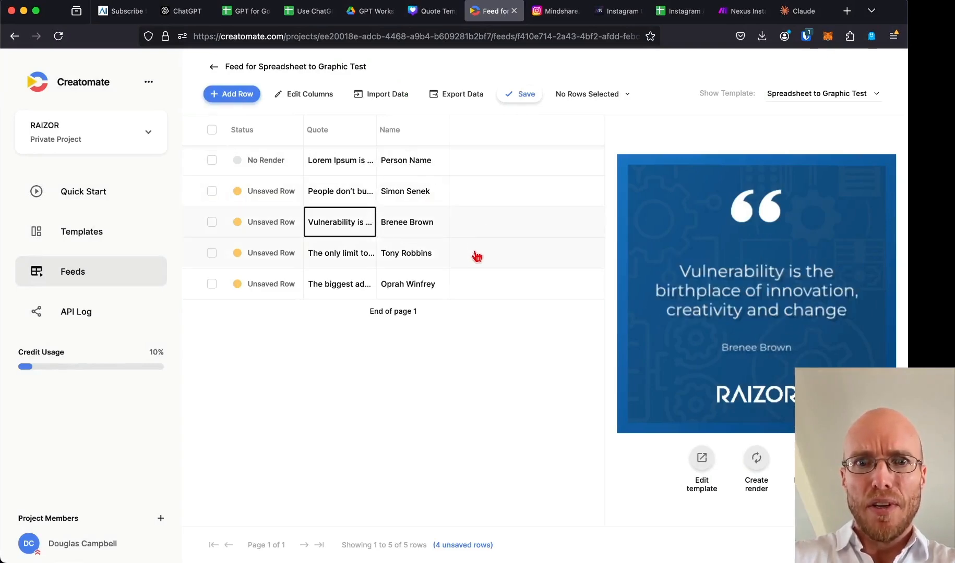
pyautogui.click(474, 256)
pyautogui.click(481, 288)
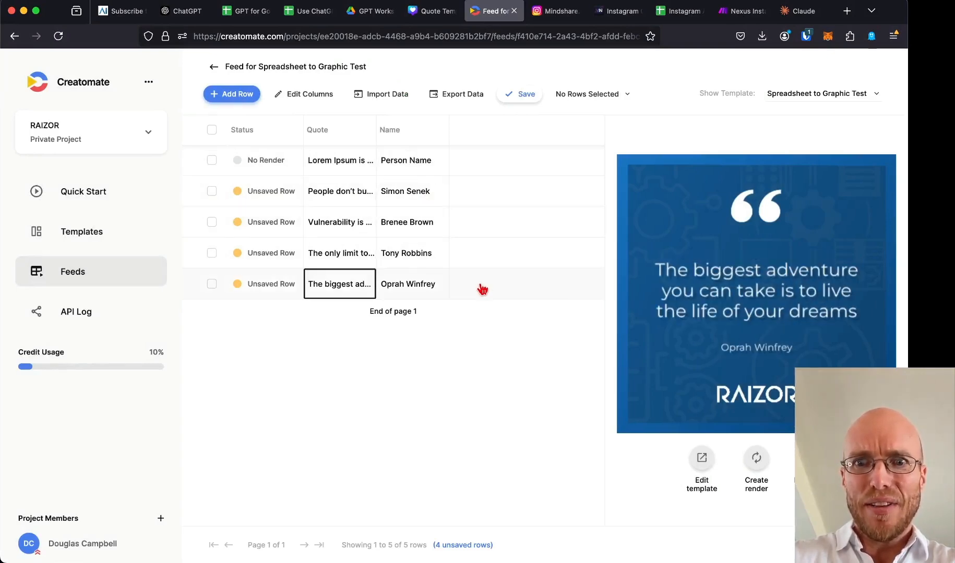
pyautogui.click(483, 256)
pyautogui.click(483, 230)
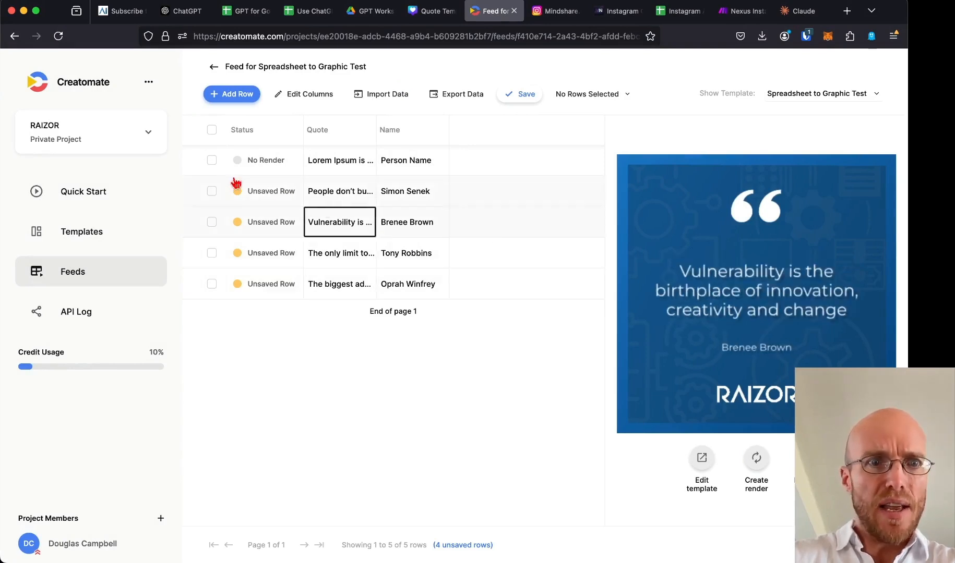
# Delete the Lorem Ipsum placeholder row from the feed.
pyautogui.click(211, 160)
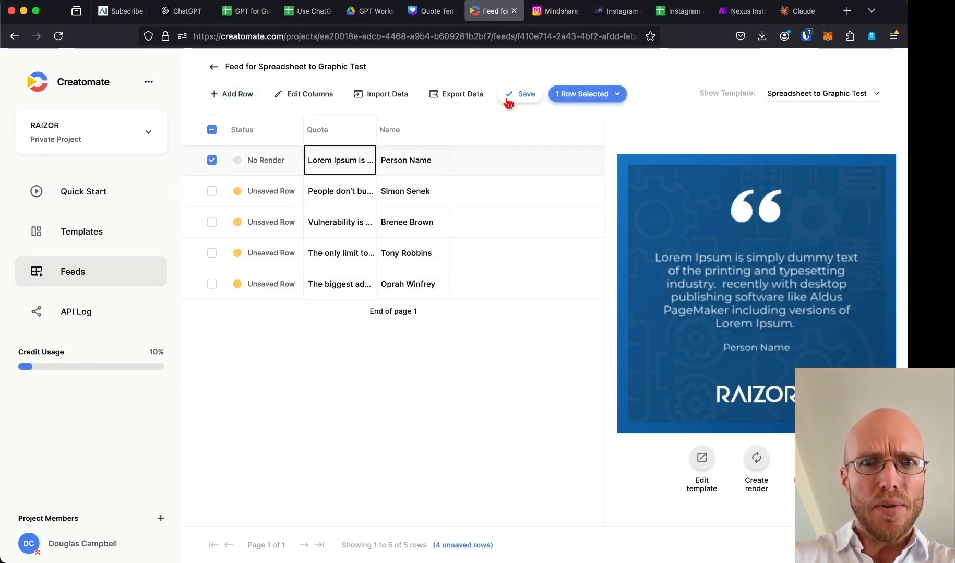
pyautogui.click(600, 95)
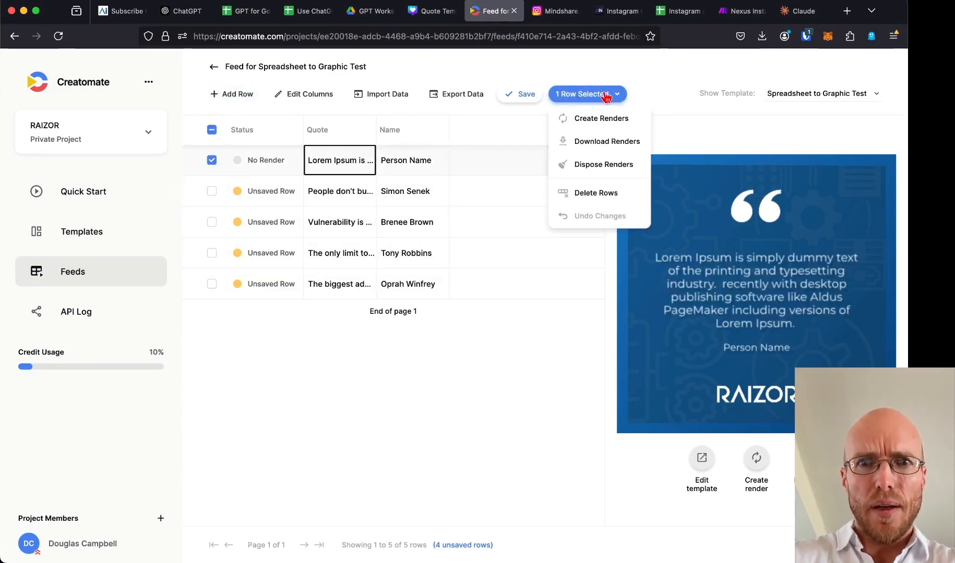
pyautogui.click(596, 193)
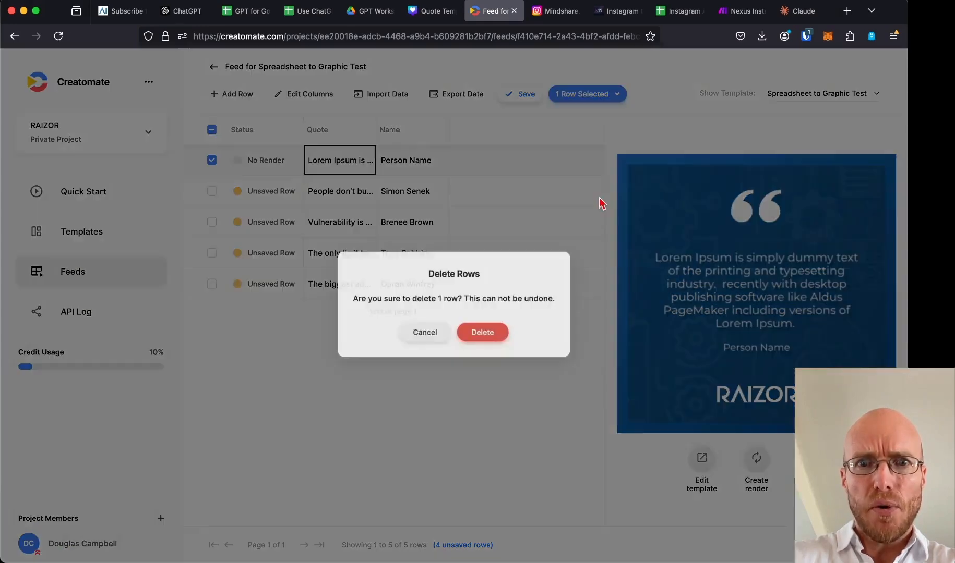
pyautogui.click(492, 338)
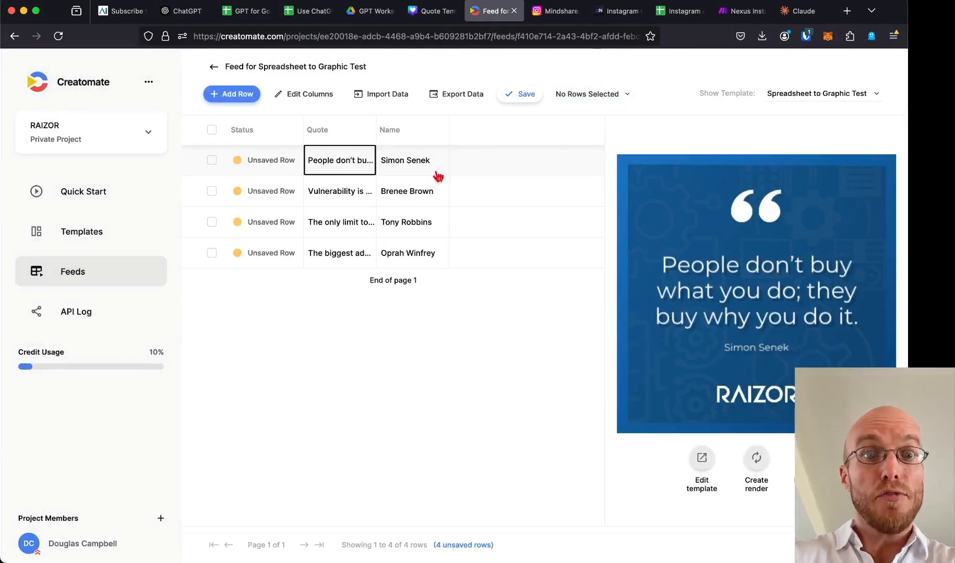
# Check the source quotes in the Export Scratchpad sheet, then create renders for all rows in the Creatomate feed.
pyautogui.click(305, 15)
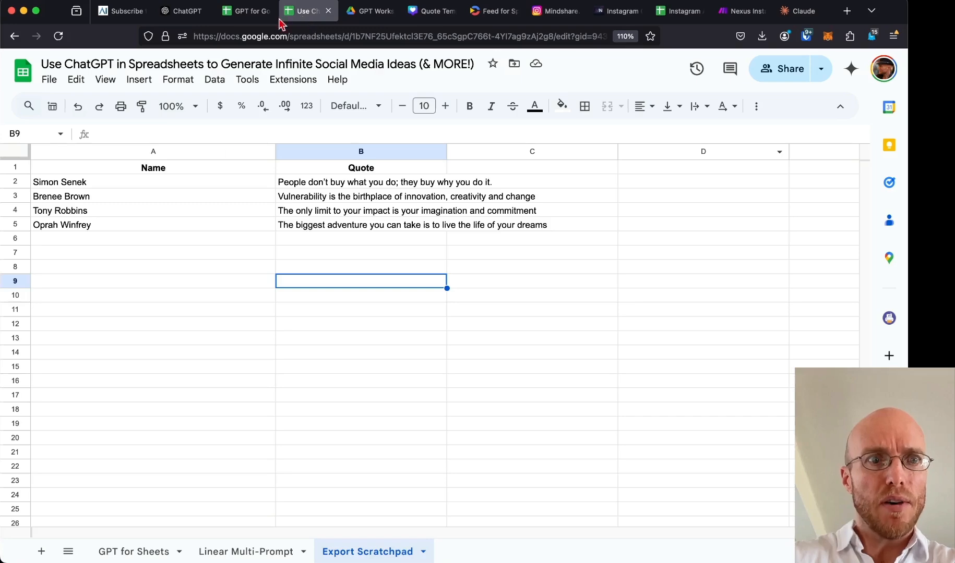
pyautogui.click(474, 16)
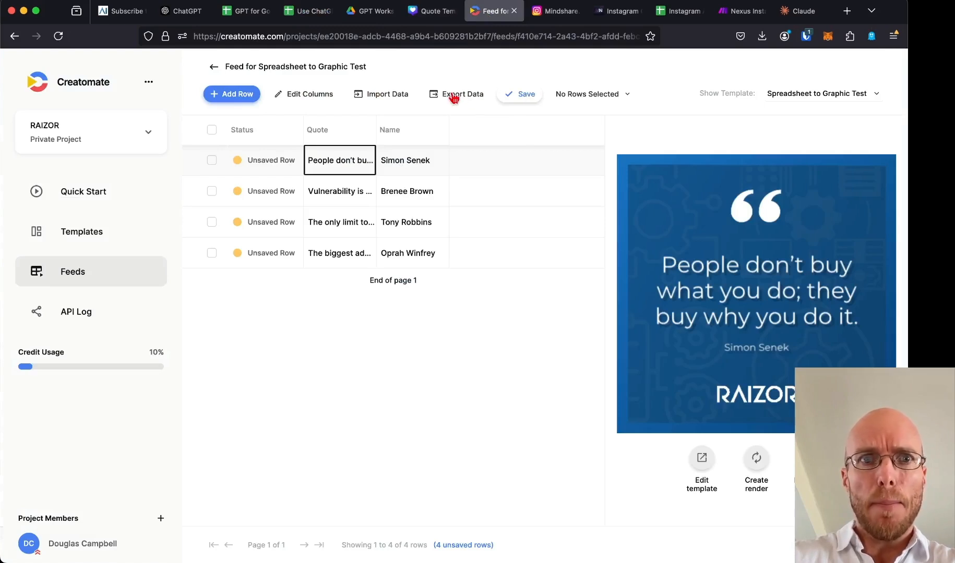
pyautogui.click(213, 130)
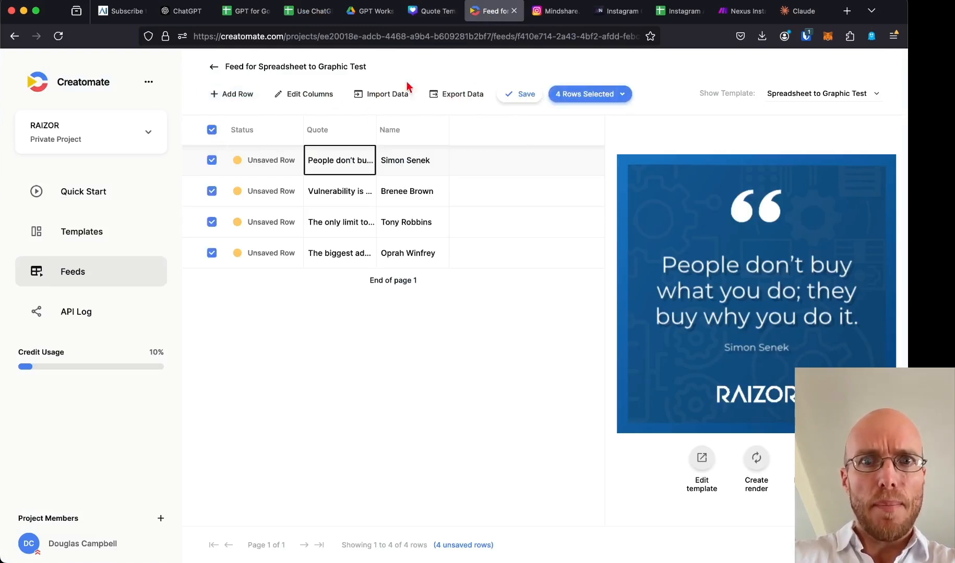
pyautogui.click(586, 99)
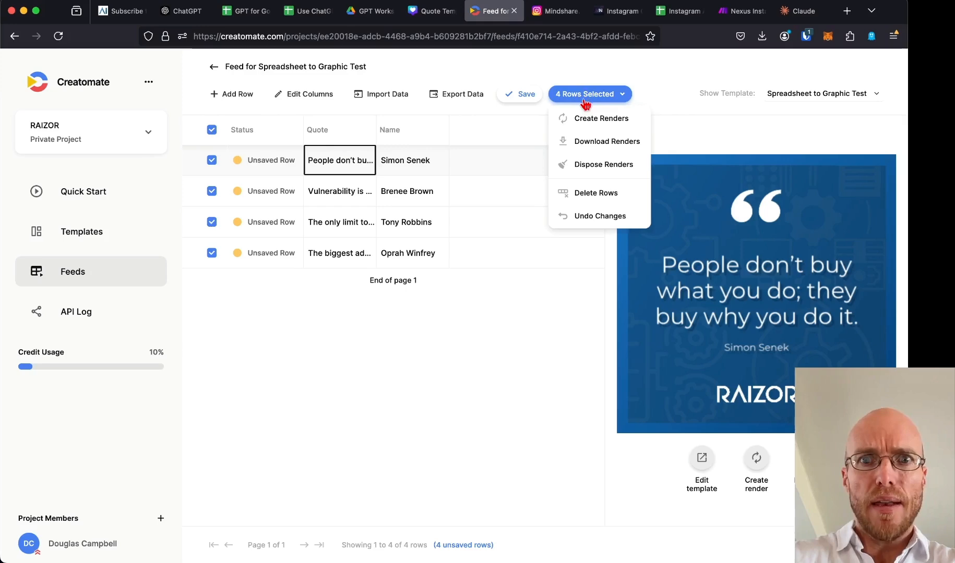
pyautogui.click(599, 127)
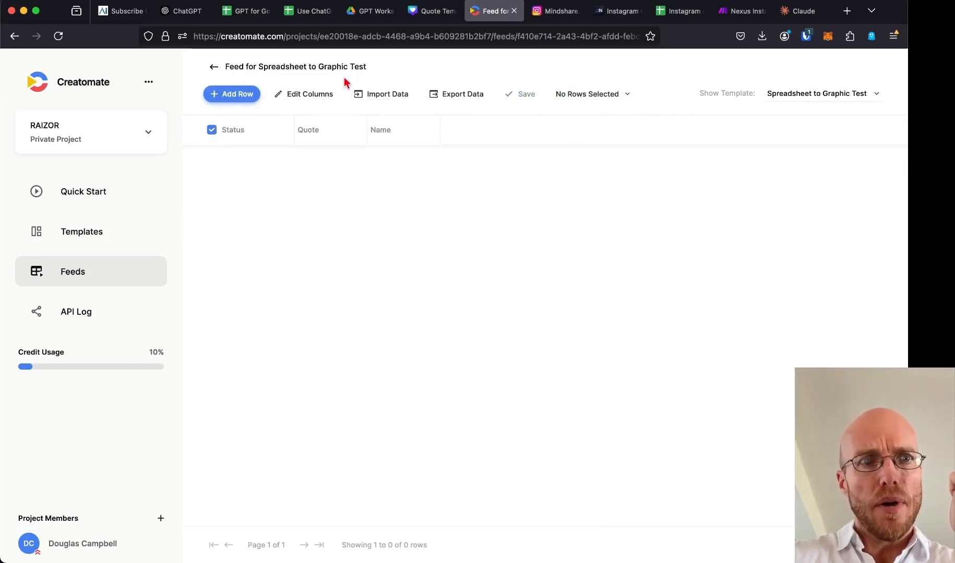
# Leave and reopen the feed to check the render status of its rows.
pyautogui.click(214, 69)
pyautogui.click(444, 211)
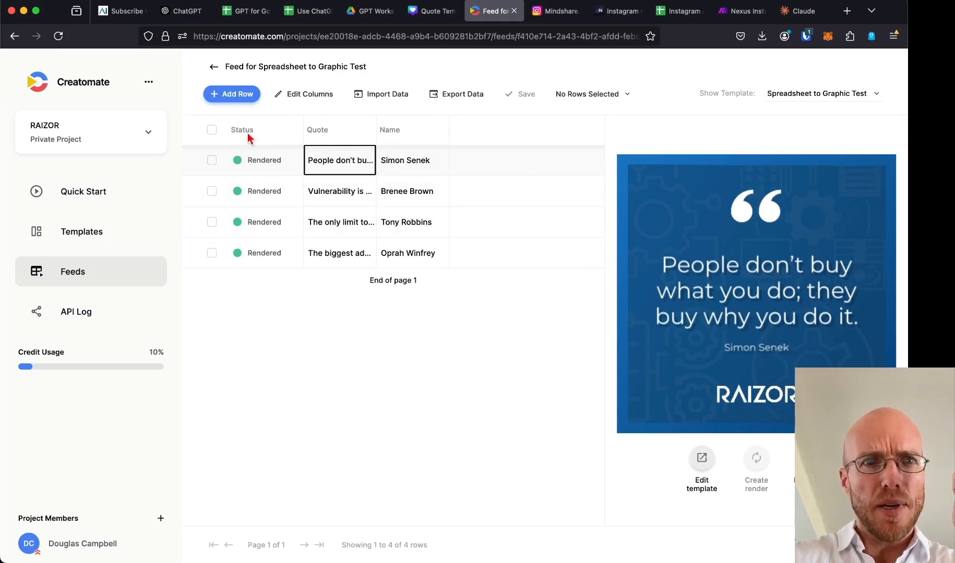
pyautogui.click(215, 67)
pyautogui.click(515, 234)
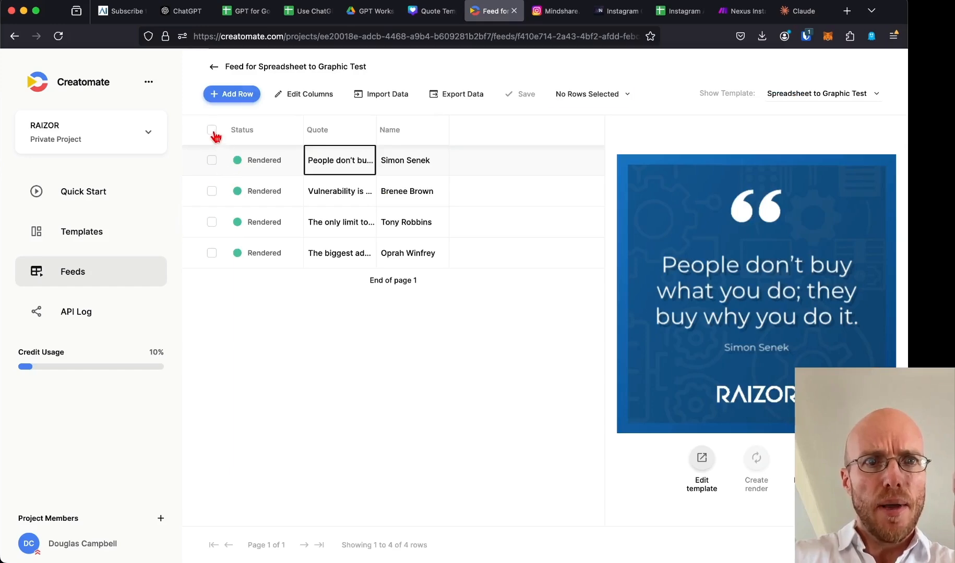
# Download the renders of all feed rows, naming the files after the Name column.
pyautogui.click(212, 131)
pyautogui.click(611, 94)
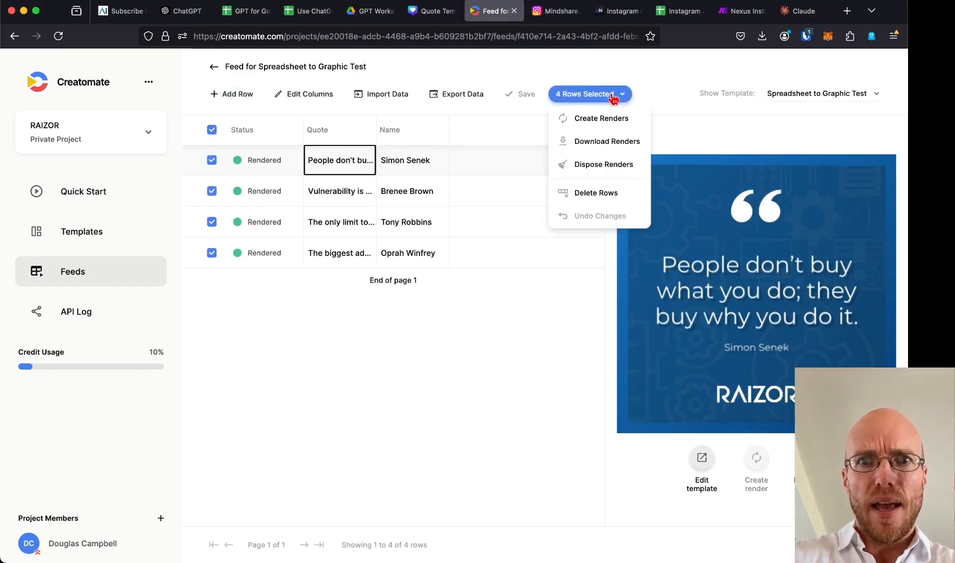
pyautogui.click(609, 143)
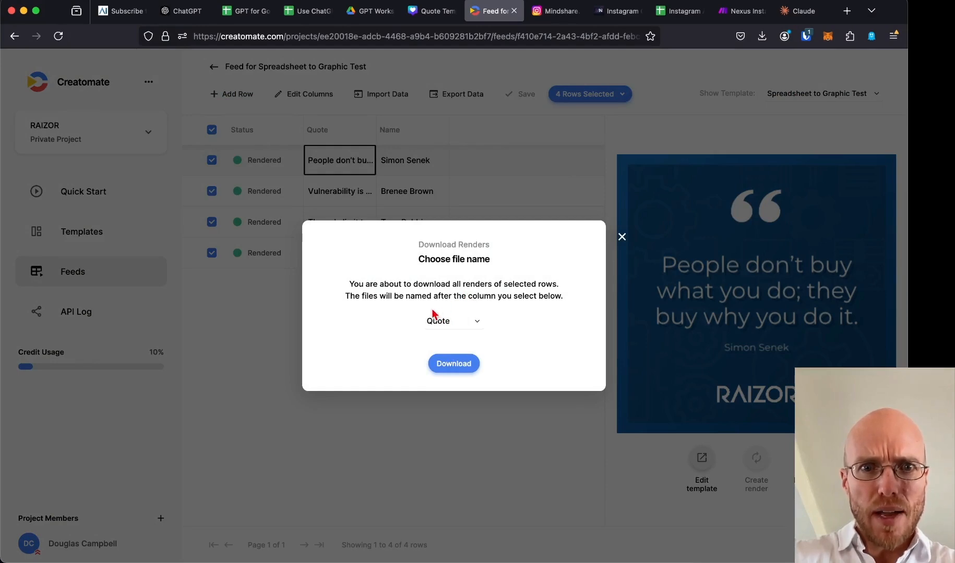
pyautogui.click(460, 326)
pyautogui.click(455, 349)
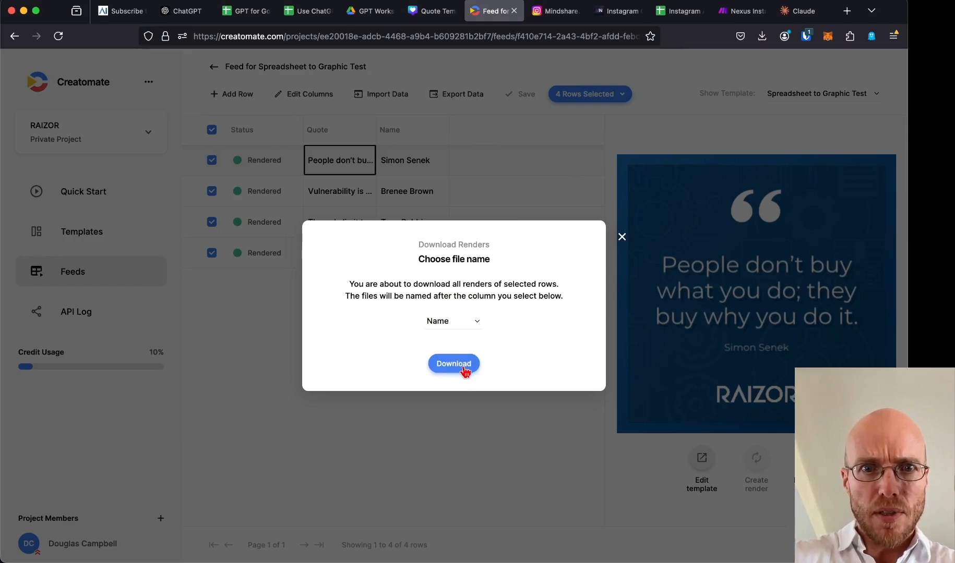
pyautogui.click(467, 366)
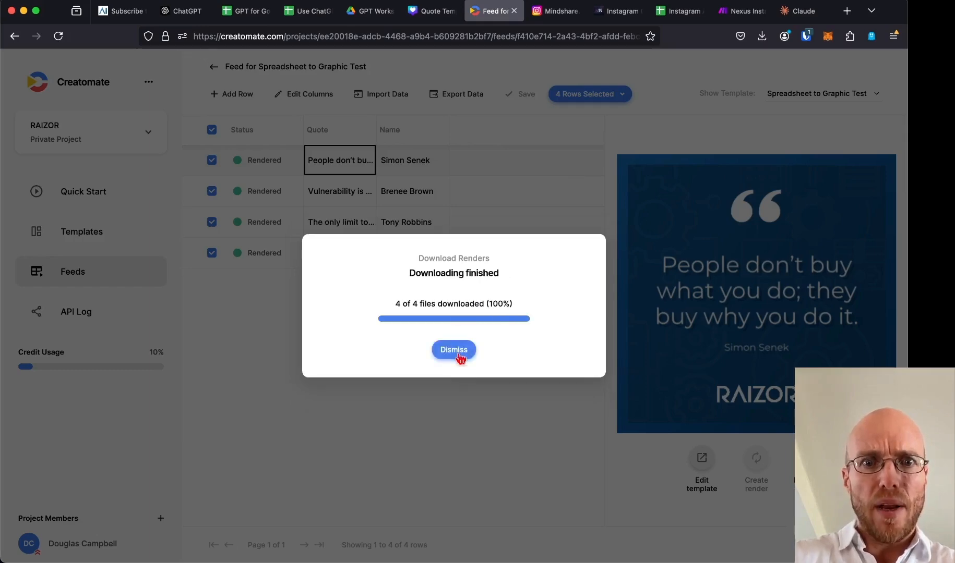
pyautogui.click(456, 352)
pyautogui.moveTo(895, 91)
pyautogui.mouseDown()
pyautogui.moveTo(792, 98)
pyautogui.moveTo(905, 92)
pyautogui.mouseUp()
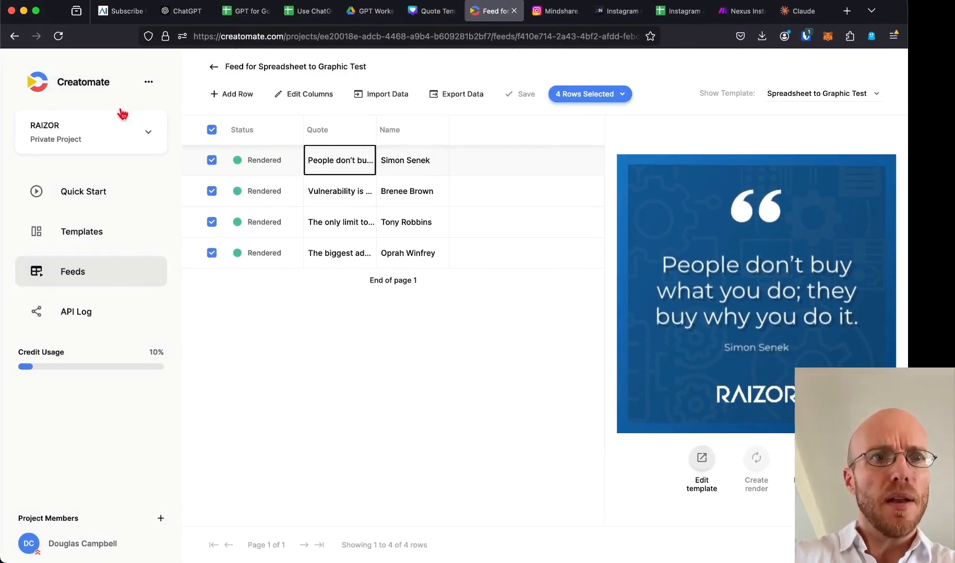
# Switch to Finder and look through the Desktop folder for the downloaded renders, widening the file name column.
pyautogui.hotkey('ctrl', 'Up')
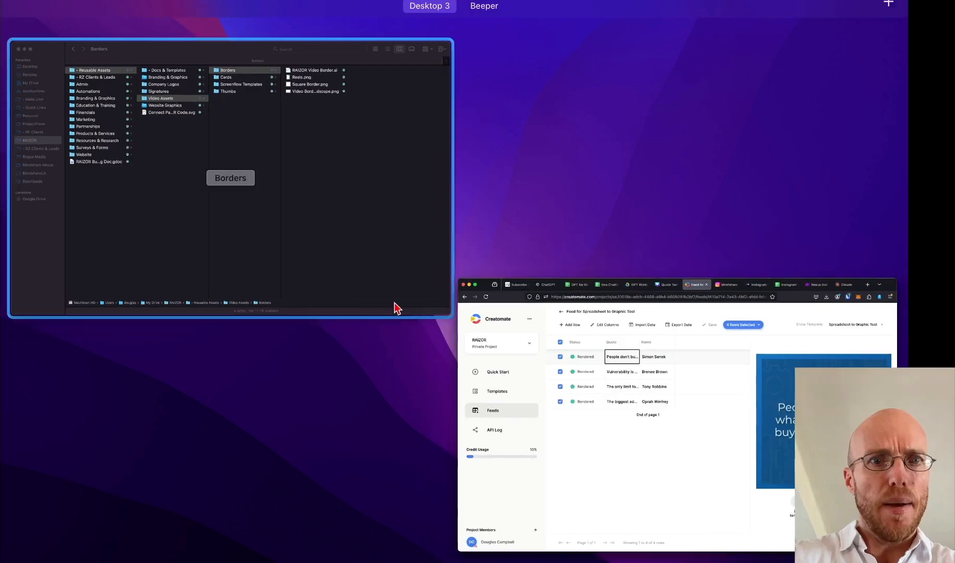
pyautogui.click(395, 309)
pyautogui.click(65, 53)
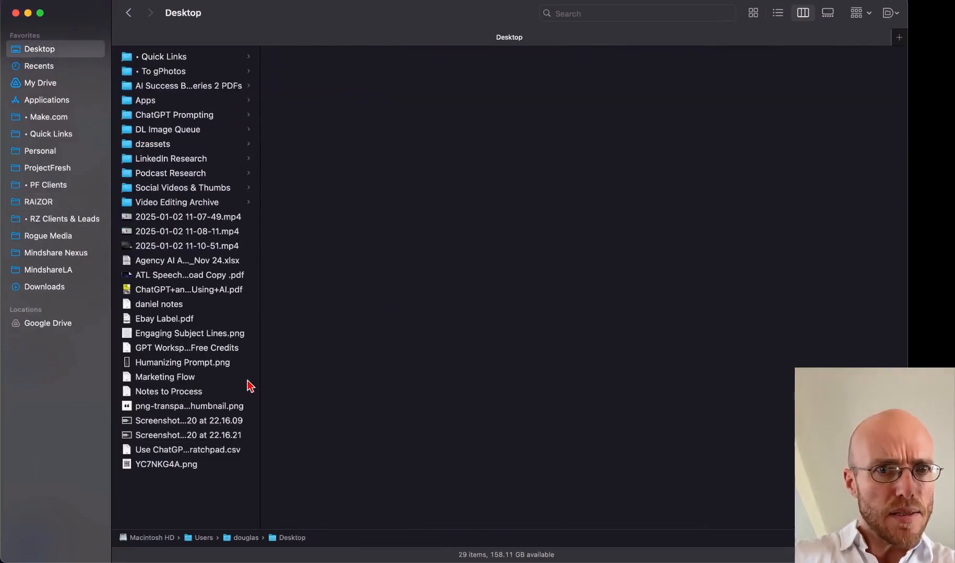
pyautogui.moveTo(258, 368); pyautogui.dragTo(416, 379)
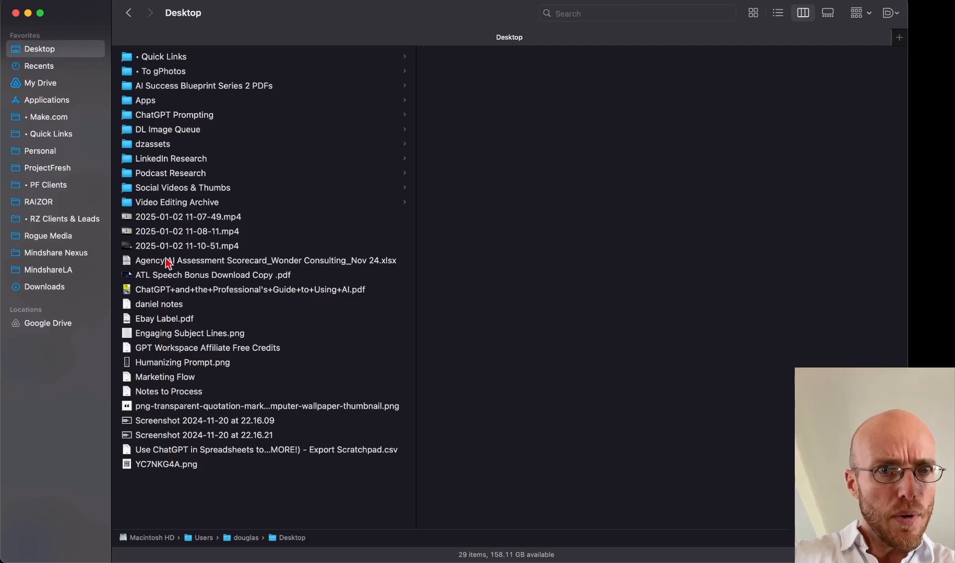
pyautogui.click(179, 217)
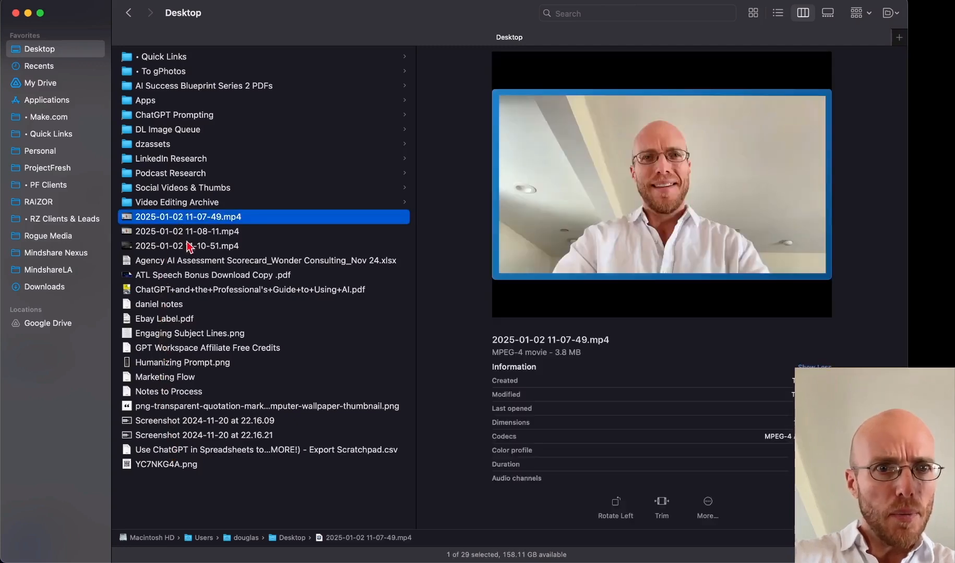
pyautogui.click(189, 277)
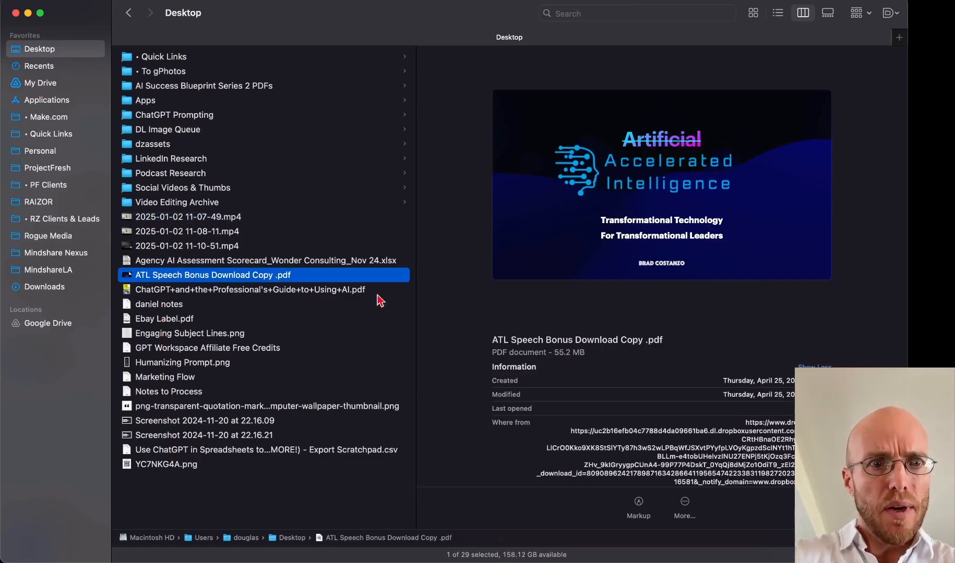
# Return to the Creatomate feed, download the renders of all selected rows, and open the downloaded Renders.zip.
pyautogui.hotkey('ctrl', 'Up')
pyautogui.click(335, 213)
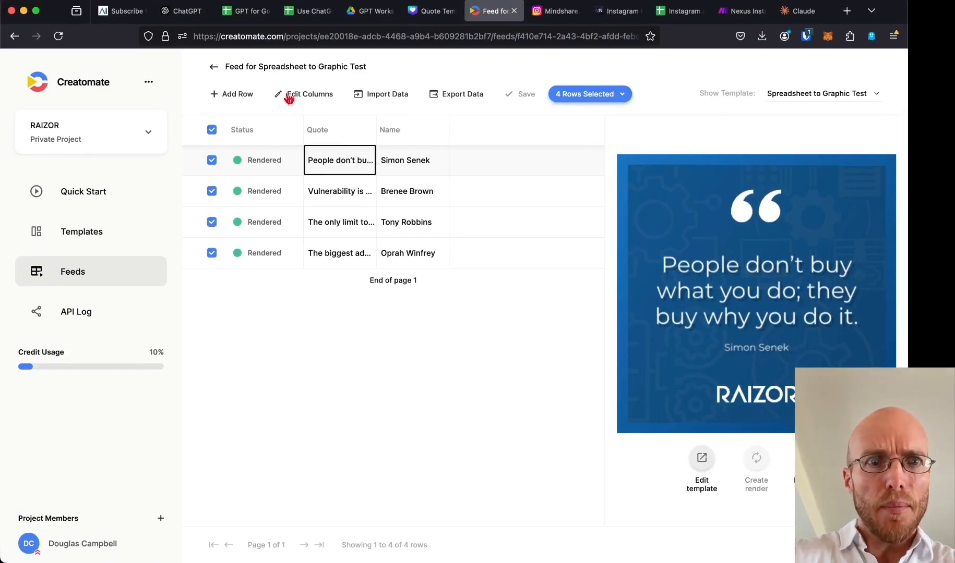
pyautogui.click(620, 95)
pyautogui.click(600, 142)
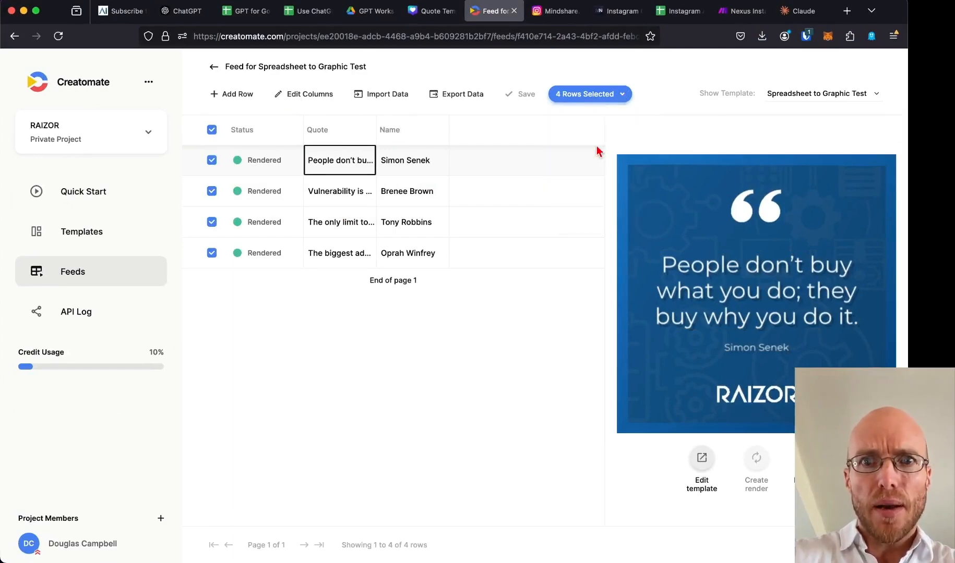
pyautogui.click(457, 363)
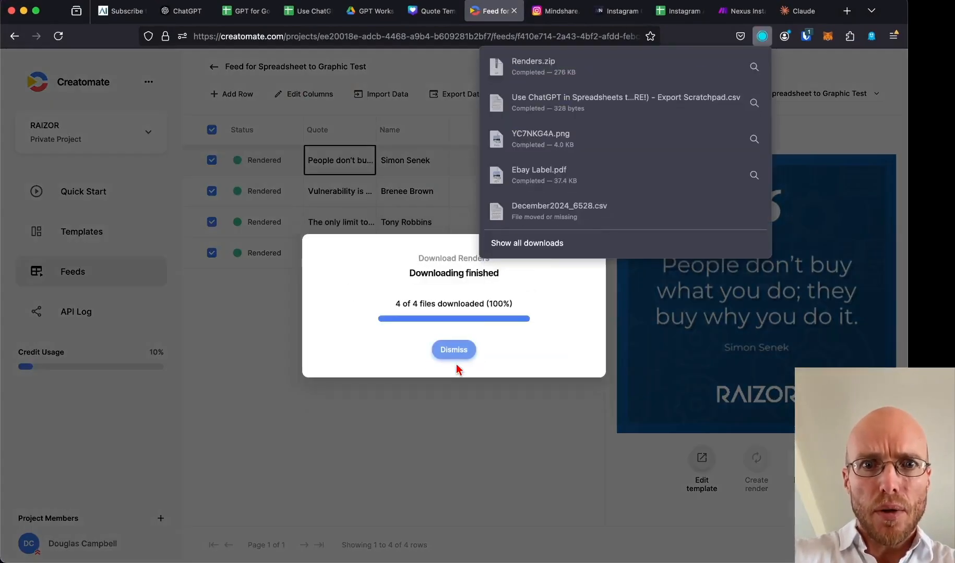
pyautogui.click(574, 72)
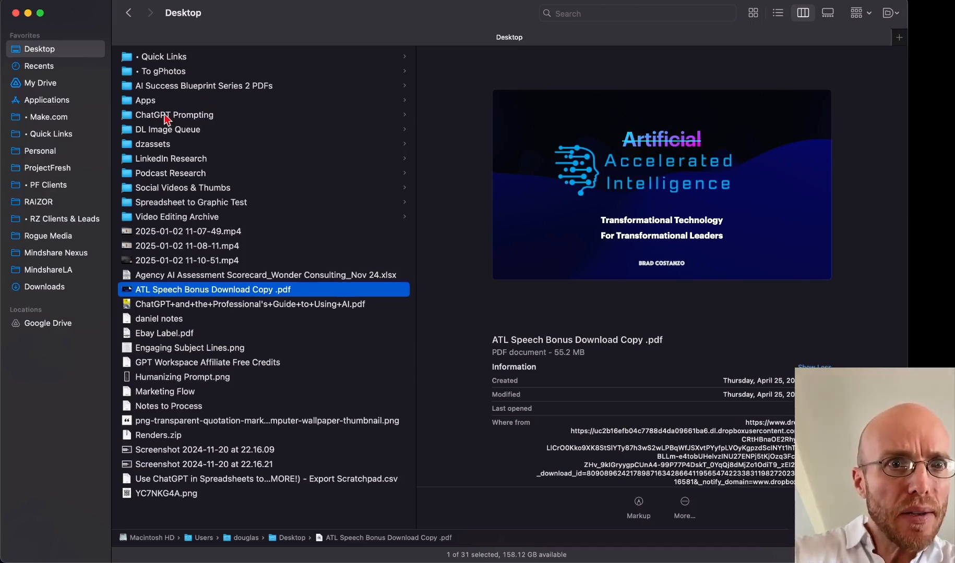
# Preview the quote images in the Desktop's Spreadsheet to Graphic Test folder one after another.
pyautogui.click(180, 207)
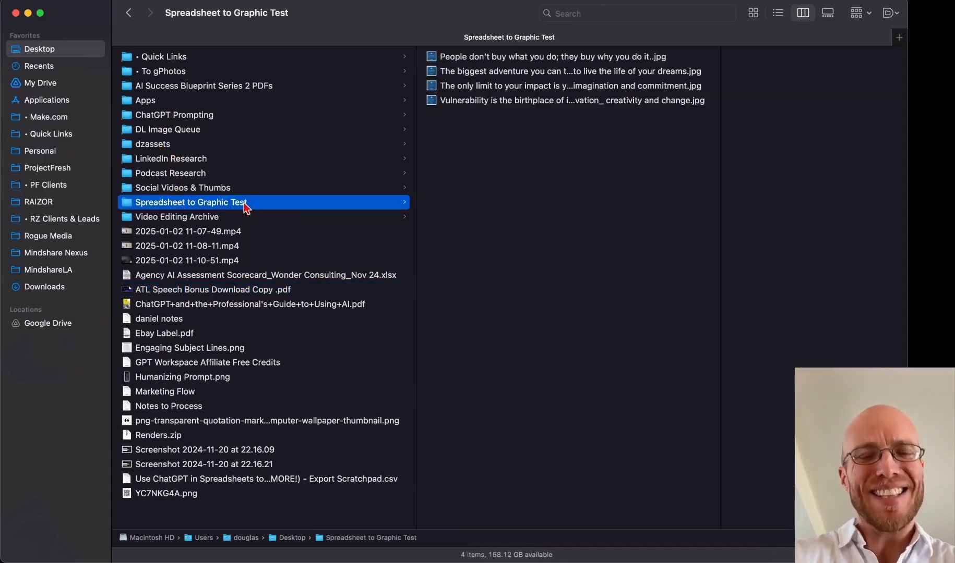
pyautogui.click(504, 56)
pyautogui.press('space')
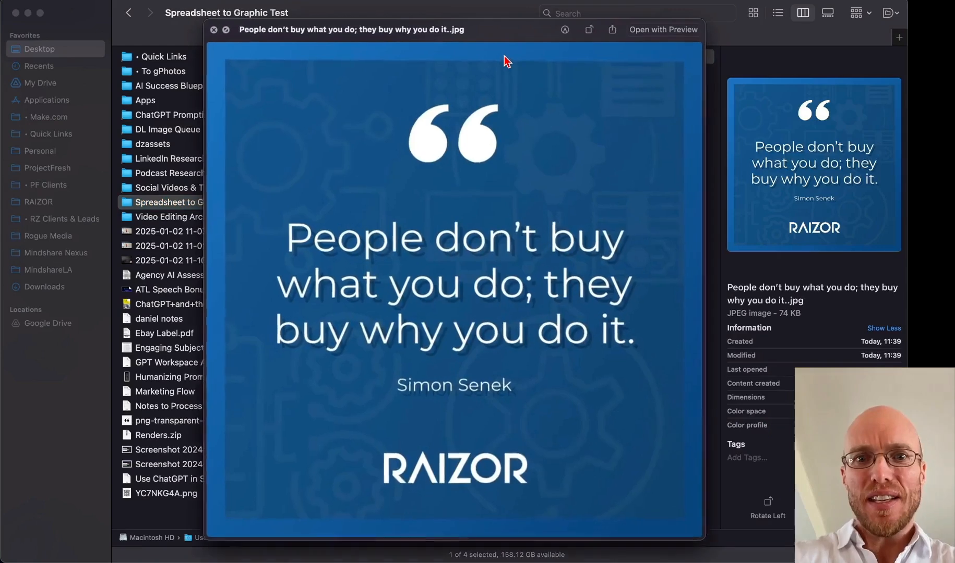
pyautogui.press('Down')
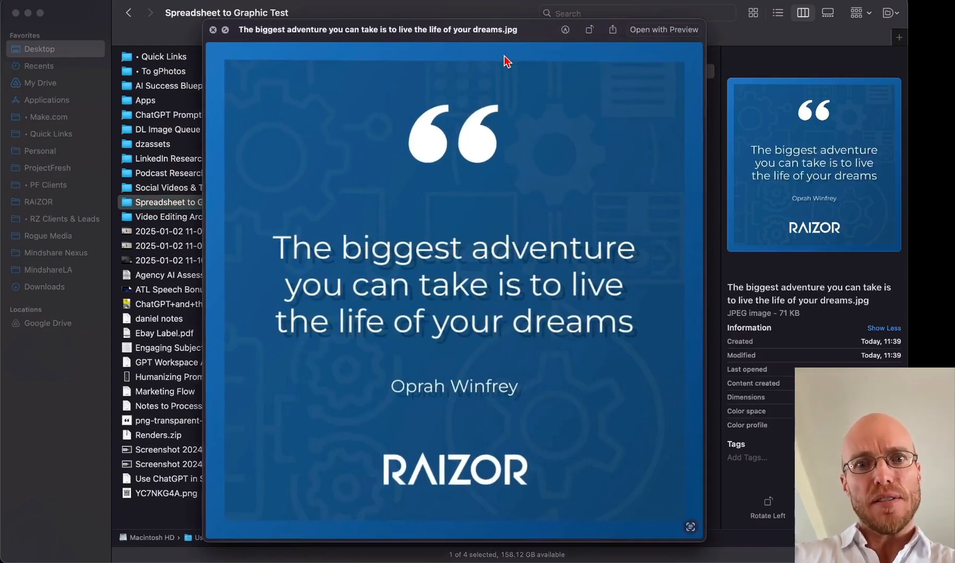
pyautogui.press('Down')
pyautogui.press('Down')
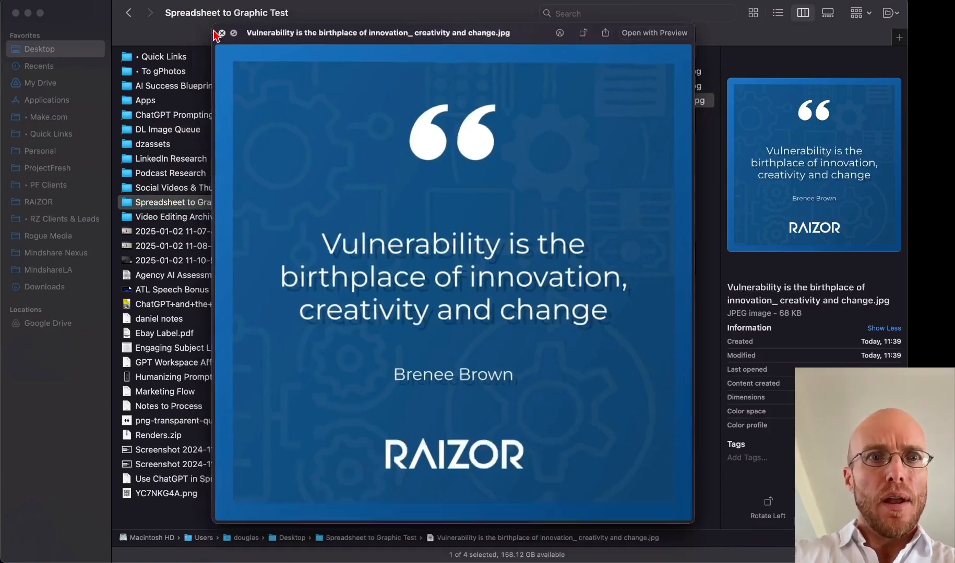
pyautogui.click(213, 30)
# Return to the browser and look over the tools on the Mindshare Nexus Instagram Generator & Scheduler page.
pyautogui.hotkey('ctrl', 'Up')
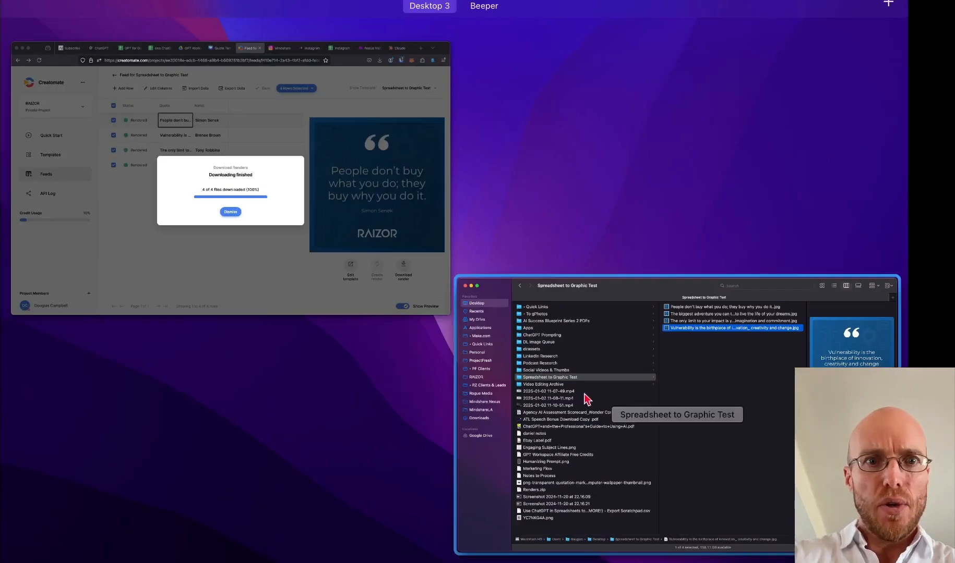
pyautogui.click(386, 265)
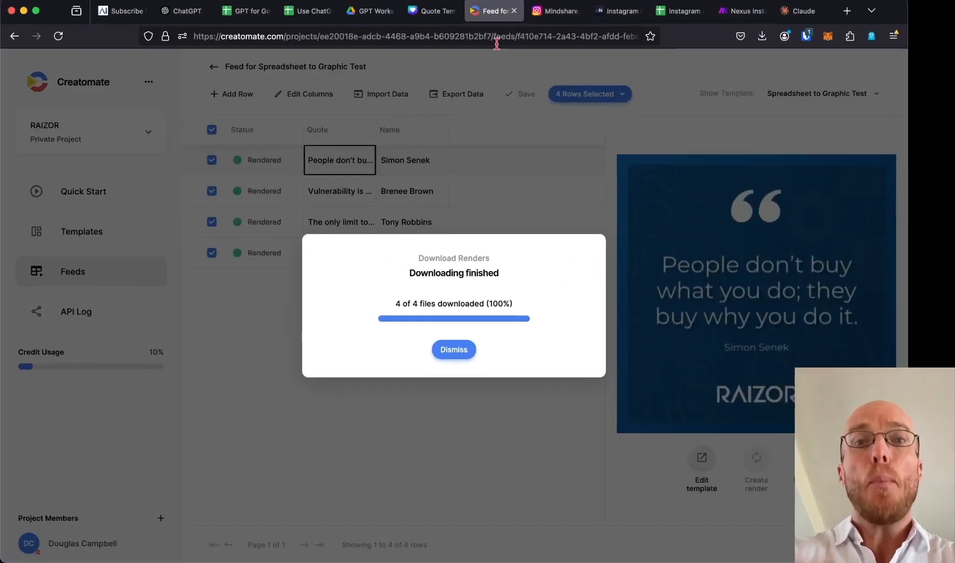
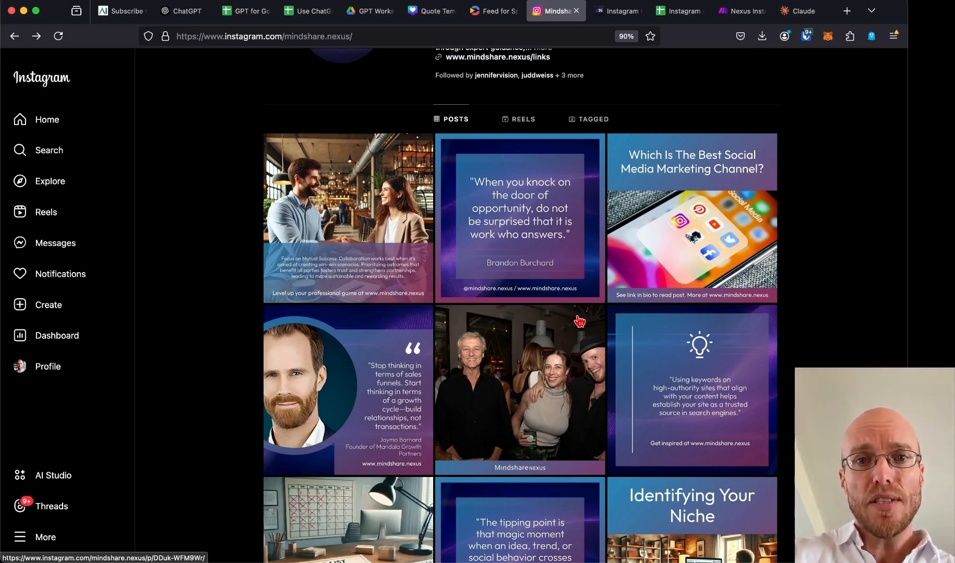
pyautogui.click(608, 21)
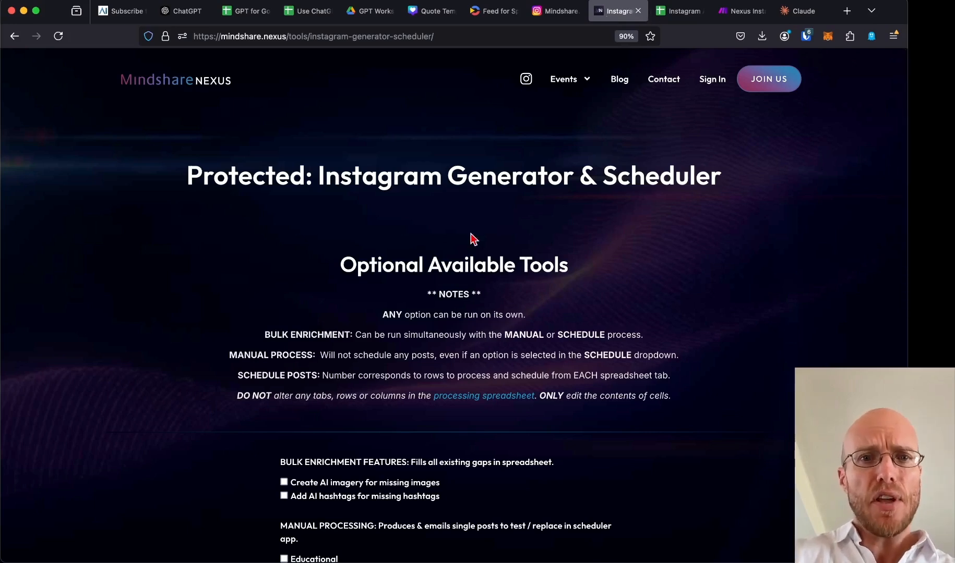
pyautogui.scroll(-5, 469, 238)
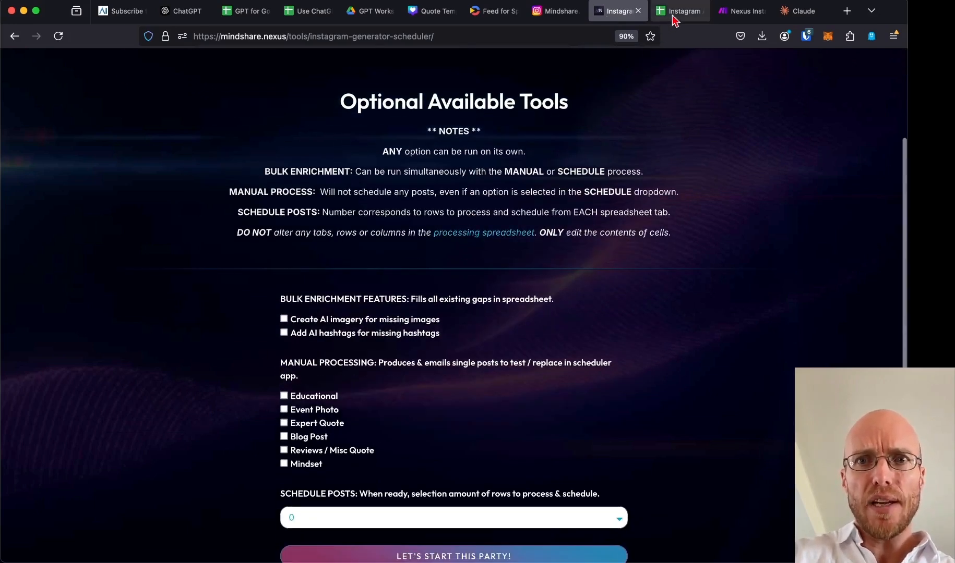
# Review the Educational, Event Photo and Expert Quote sheets of the Instagram Automation spreadsheet, previewing the first expert's photo link.
pyautogui.click(673, 19)
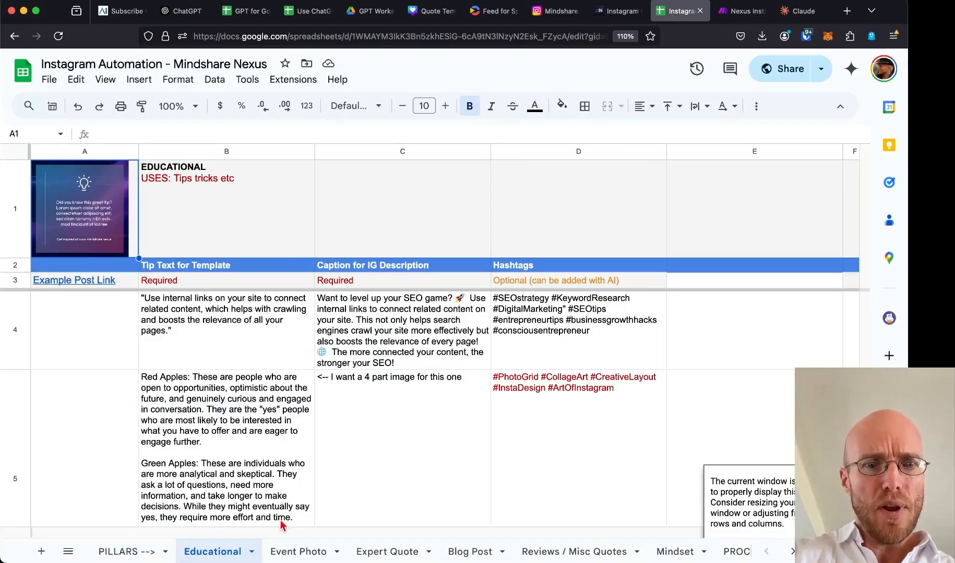
pyautogui.click(296, 554)
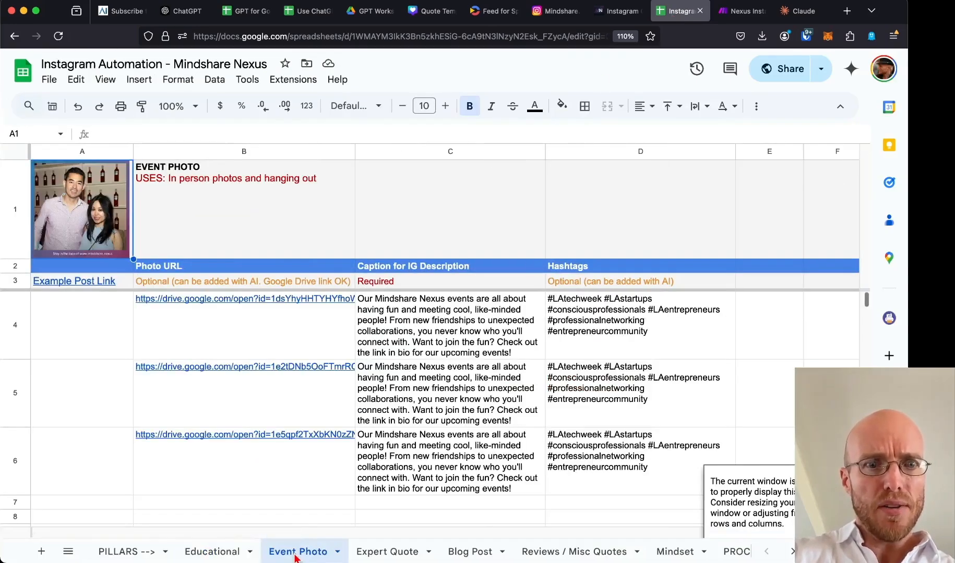
pyautogui.click(389, 555)
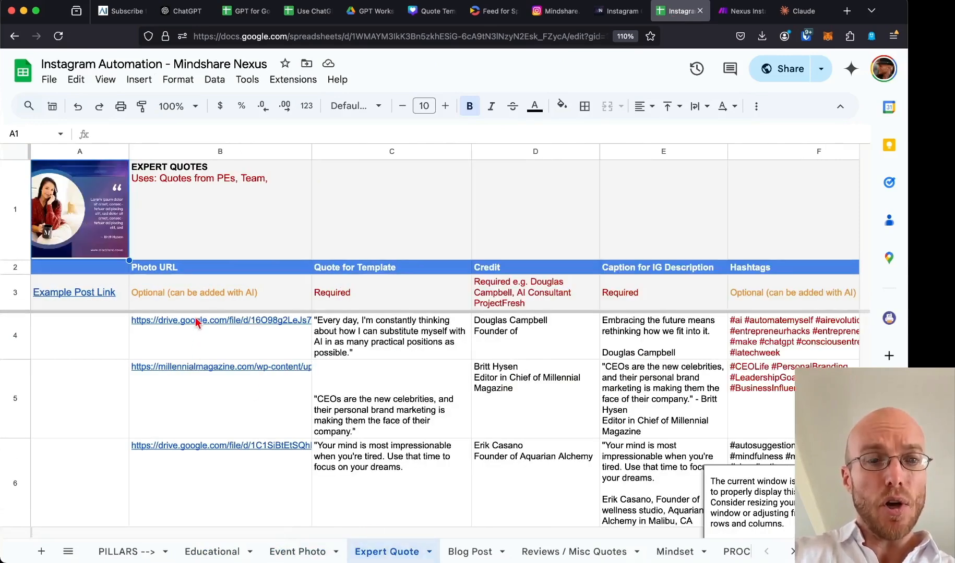
pyautogui.moveTo(191, 327)
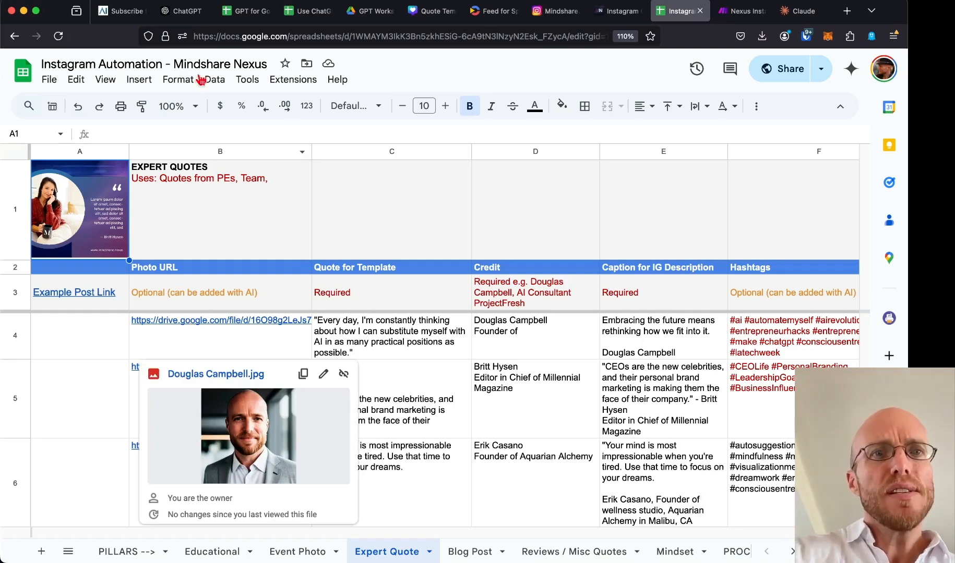
# View the GPT_IMAGE results in the GPT for Sheets examples, and compare them with the Mindshare Nexus Instagram posts.
pyautogui.click(247, 15)
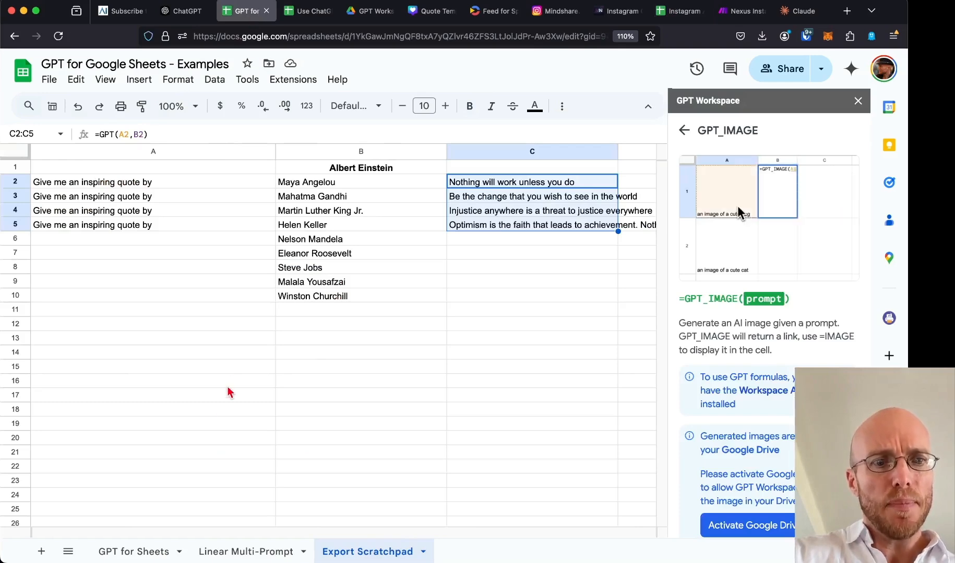
pyautogui.click(133, 552)
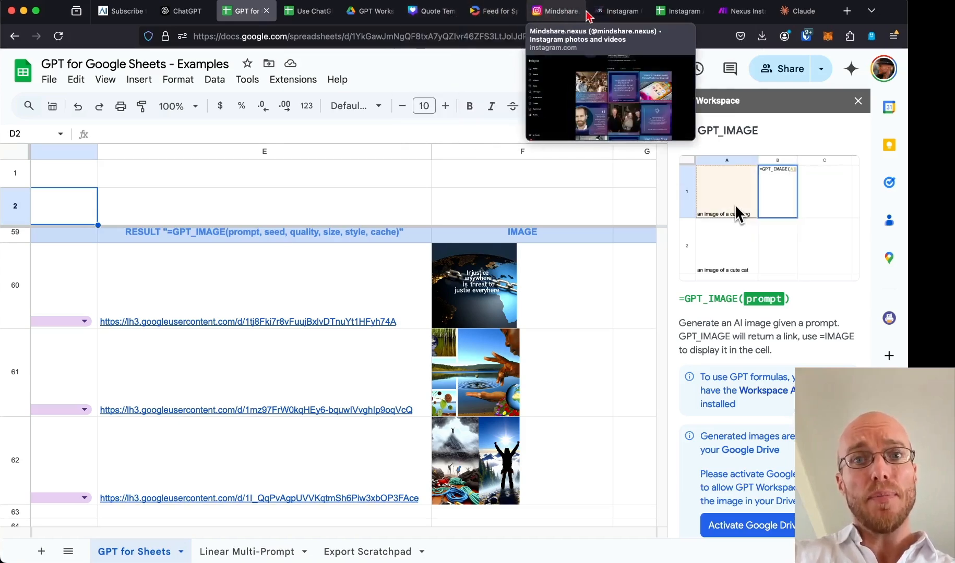
pyautogui.click(567, 16)
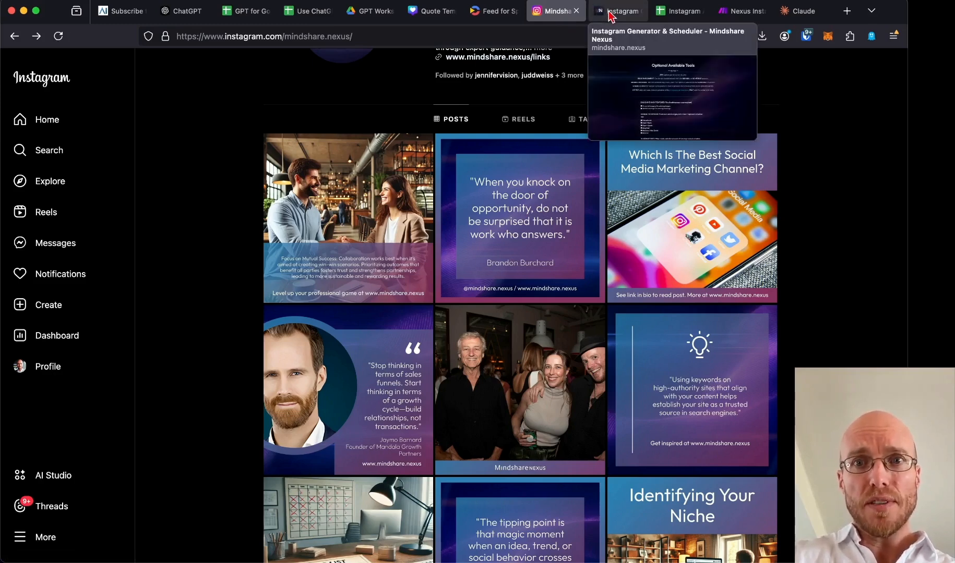
# Inspect the photo links in the first two entries of the Instagram Automation spreadsheet's Expert Quote sheet.
pyautogui.click(657, 16)
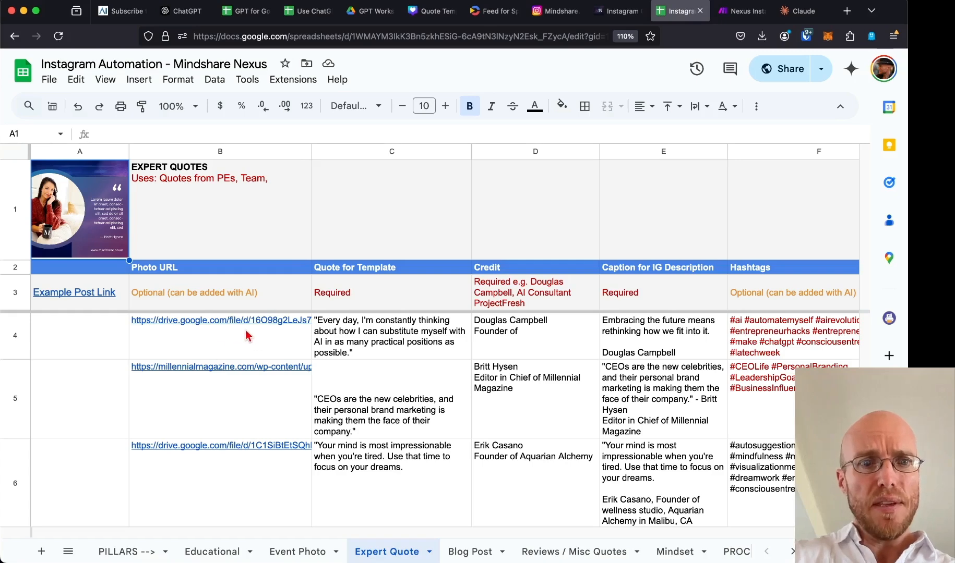
pyautogui.moveTo(246, 336)
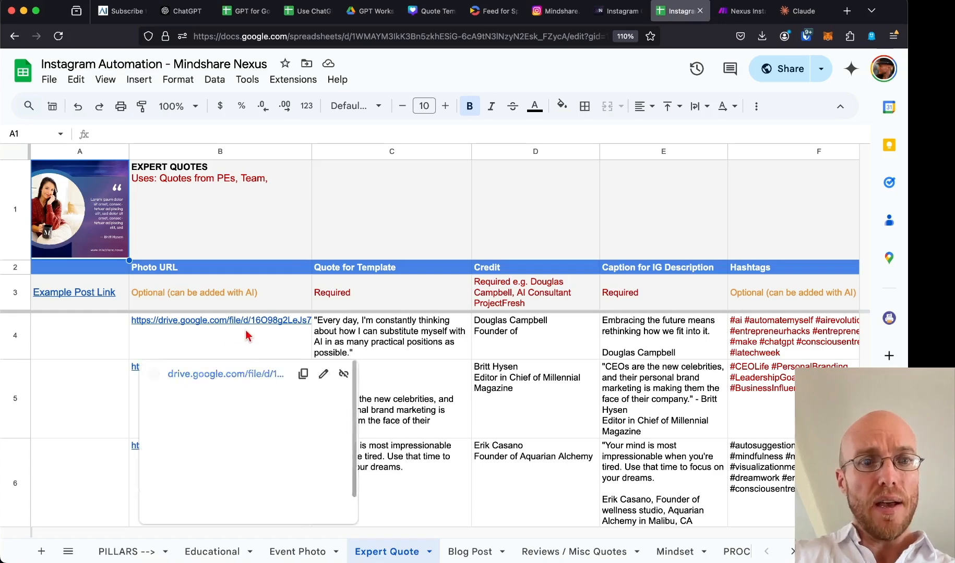
pyautogui.click(134, 385)
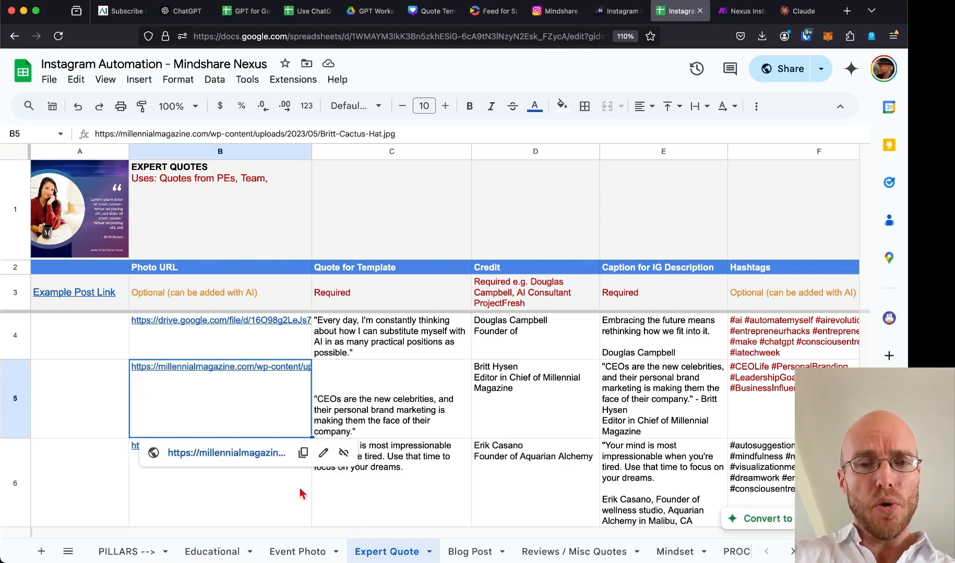
# Review the Blog Post, Reviews / Misc Quotes and Mindset sheets, including the Mindset hashtags column.
pyautogui.click(466, 553)
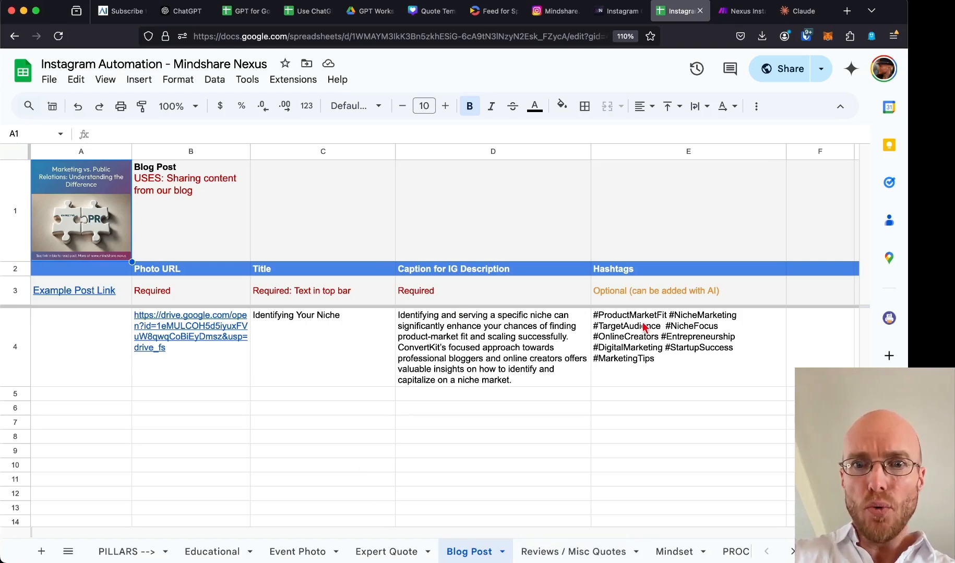
pyautogui.click(558, 556)
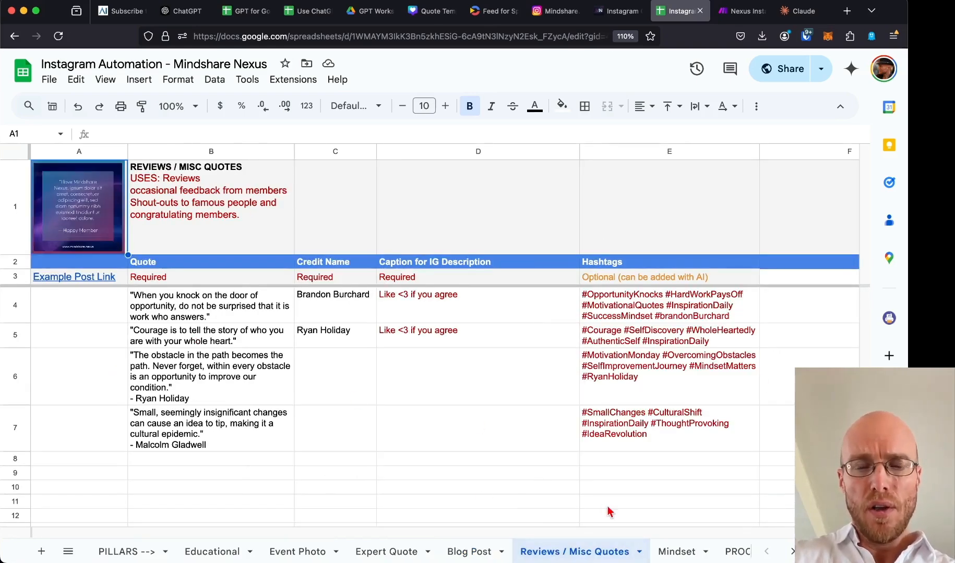
pyautogui.click(673, 554)
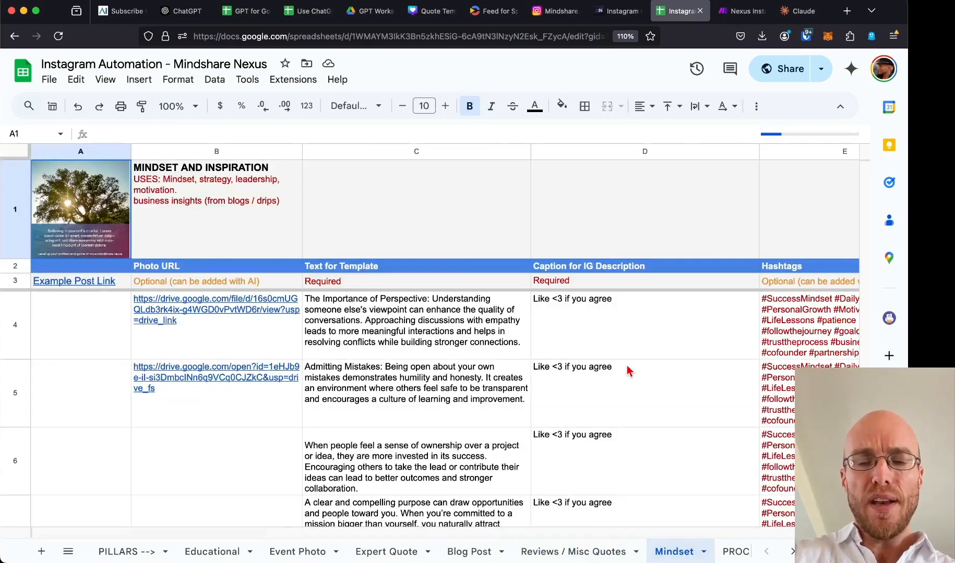
pyautogui.hscroll(5, 628, 367)
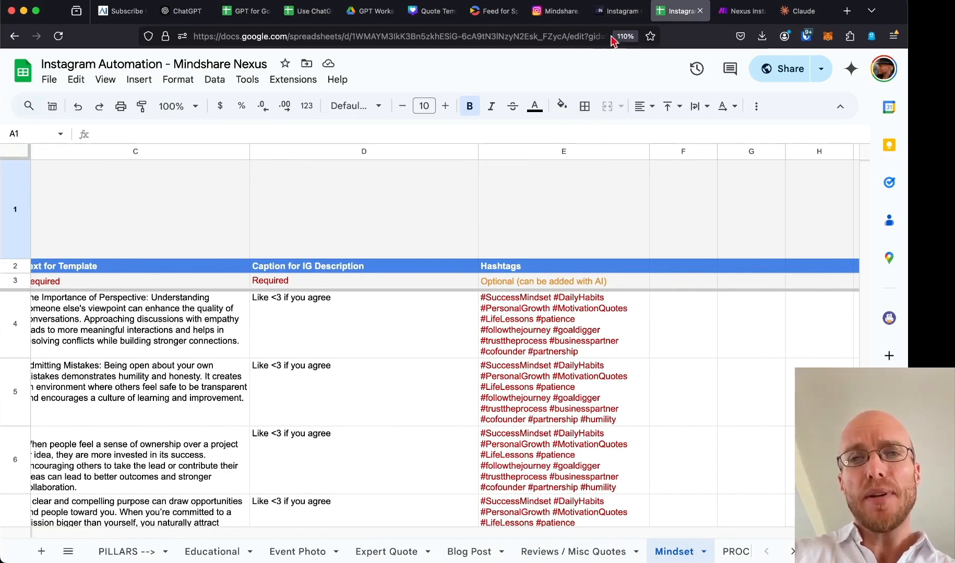
# Examine the bulk enrichment, manual processing and post scheduling options on the Instagram Generator & Scheduler page.
pyautogui.click(617, 16)
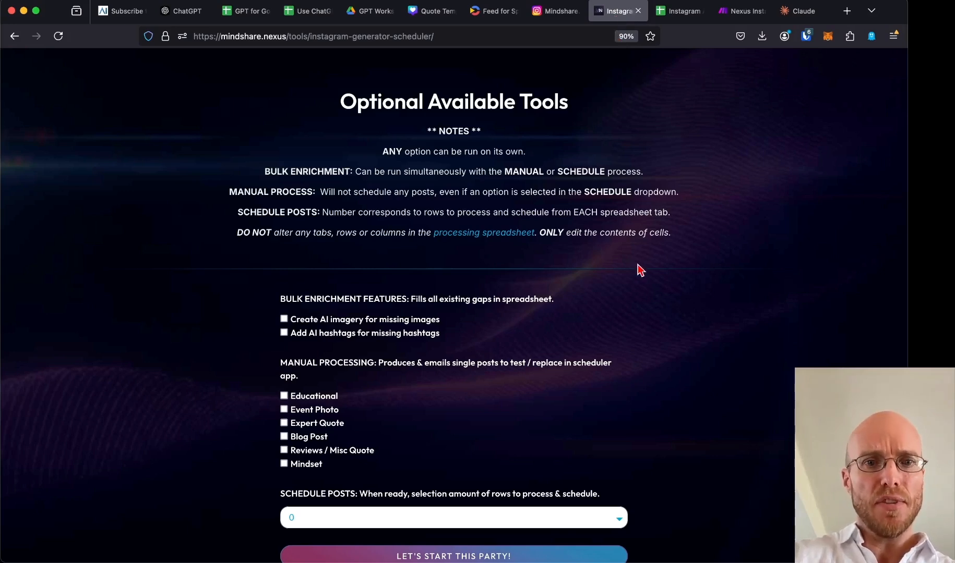
pyautogui.scroll(-3, 637, 266)
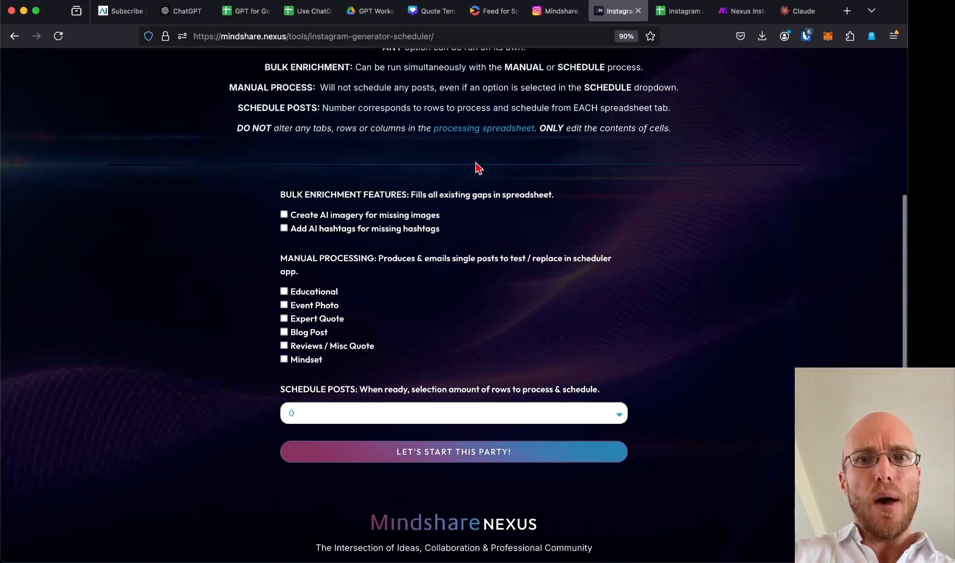
pyautogui.scroll(5, 420, 264)
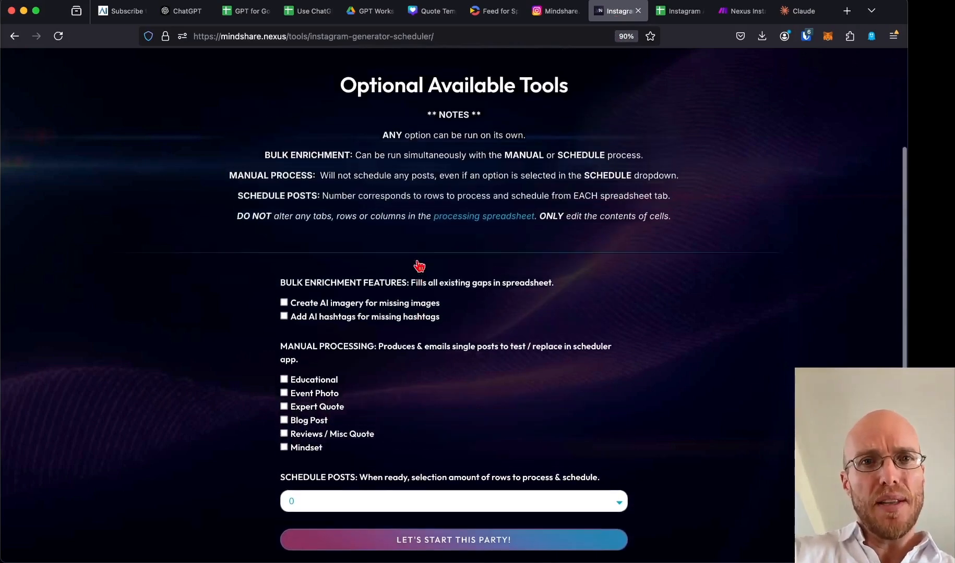
# Enable the AI imagery and AI hashtags bulk enrichment options, and check the choices for the number of posts to schedule.
pyautogui.scroll(3, 396, 230)
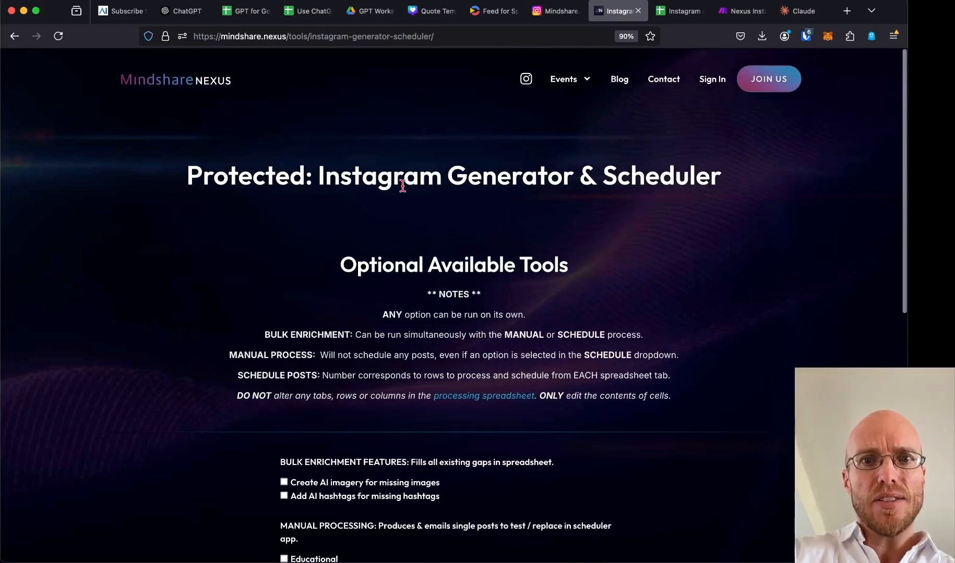
pyautogui.scroll(-7, 402, 186)
pyautogui.scroll(-2, 402, 186)
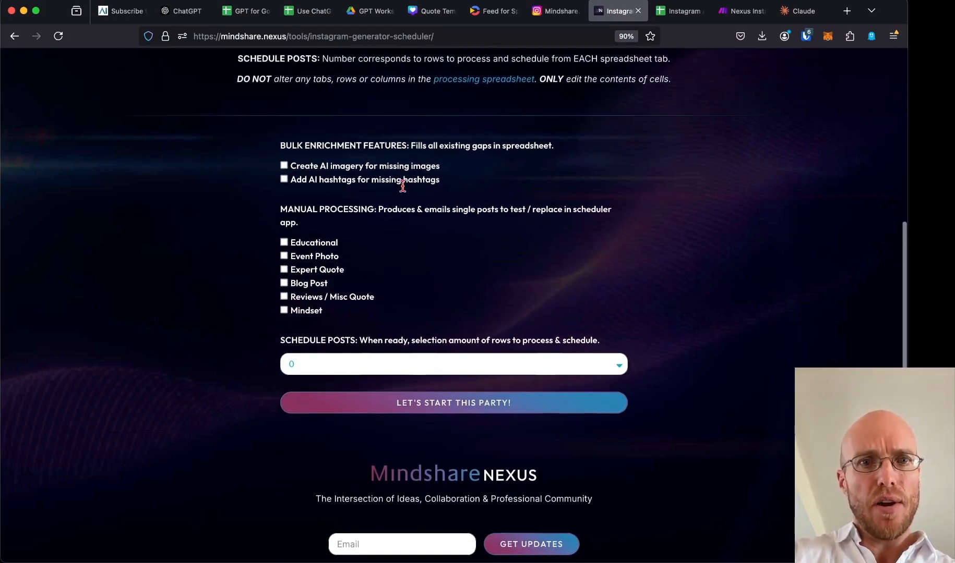
pyautogui.click(324, 167)
pyautogui.click(331, 182)
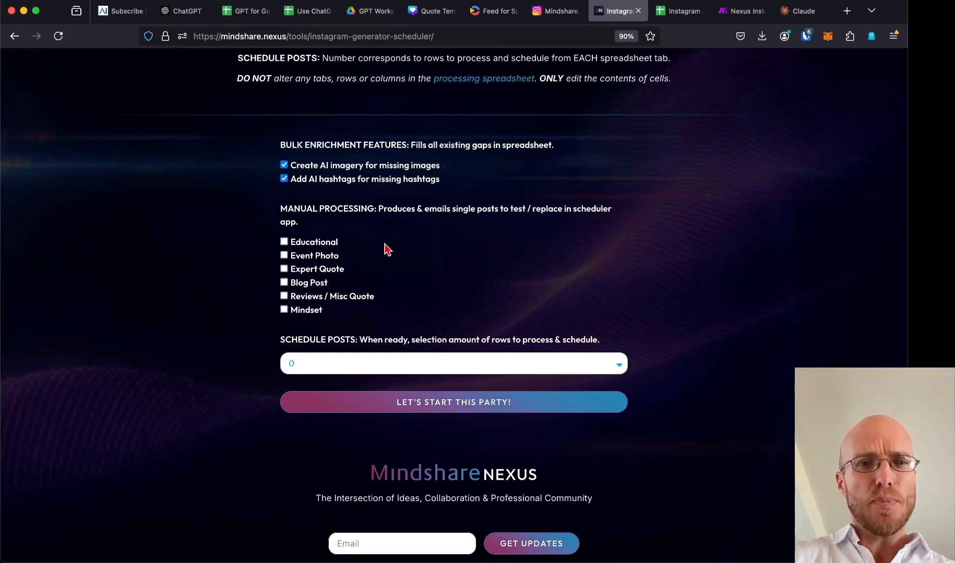
pyautogui.click(355, 366)
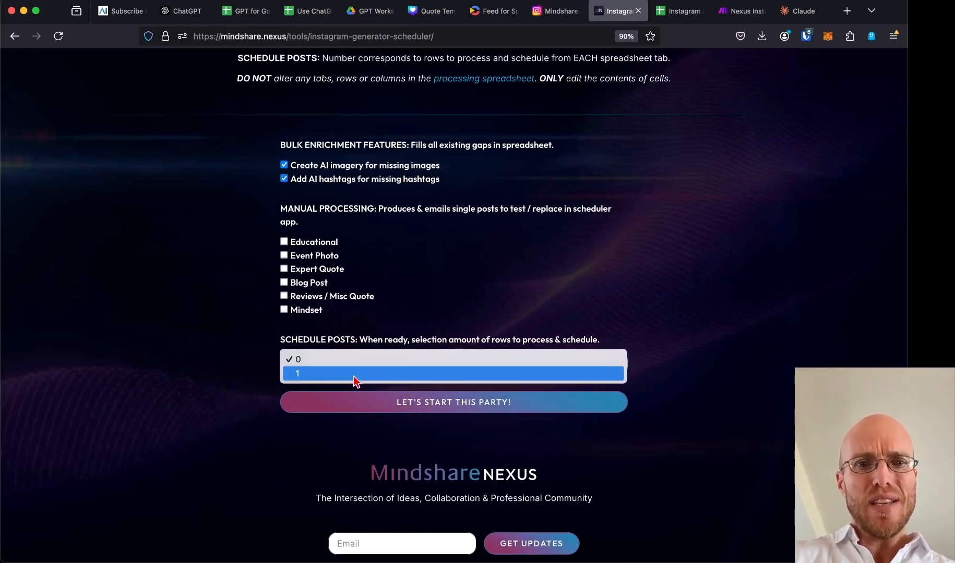
pyautogui.click(411, 320)
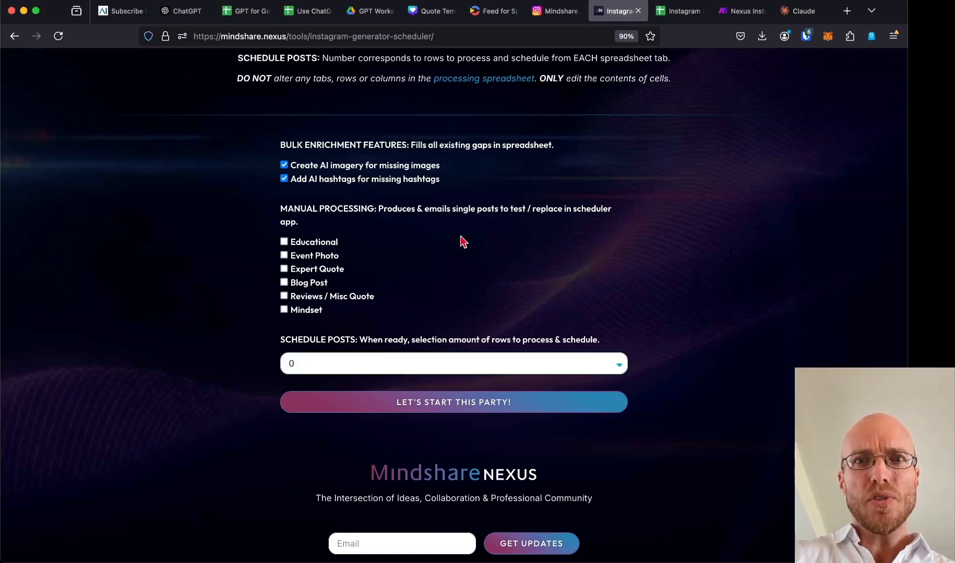
# Review the entries in the Instagram Automation spreadsheet's Mindset sheet, starting with row 4, and view the Reviews / Misc Quotes sheet.
pyautogui.click(677, 17)
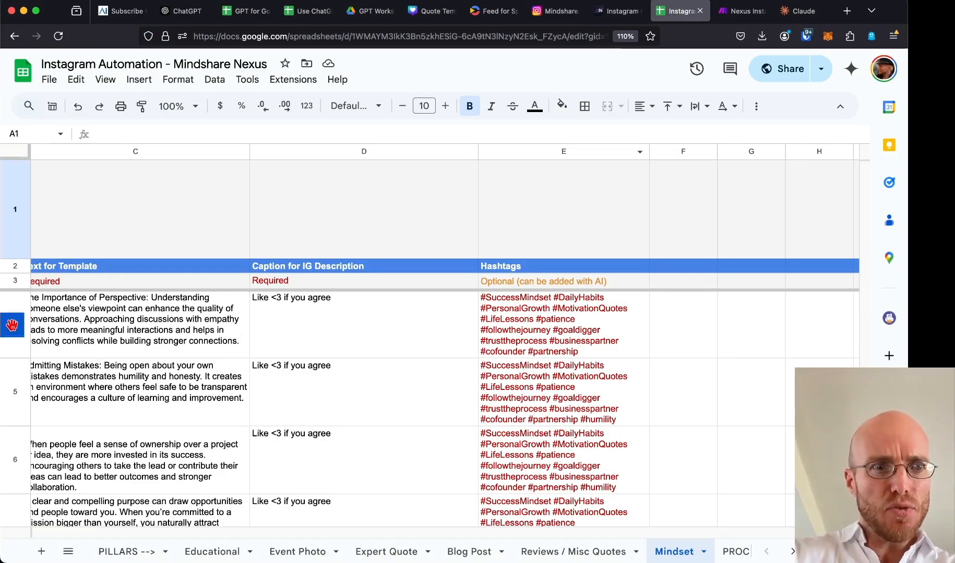
pyautogui.click(14, 325)
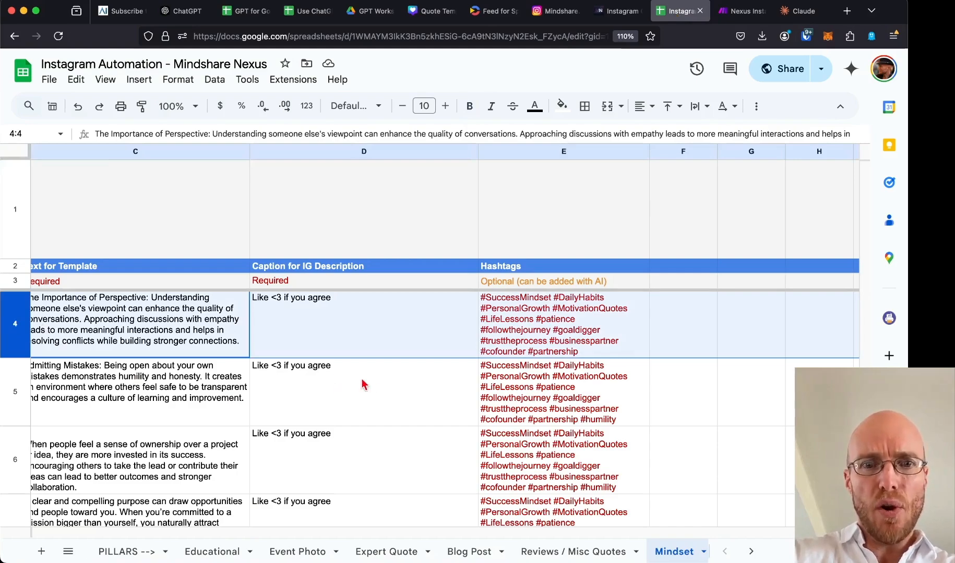
pyautogui.scroll(-5, 404, 405)
pyautogui.hscroll(-1, 404, 404)
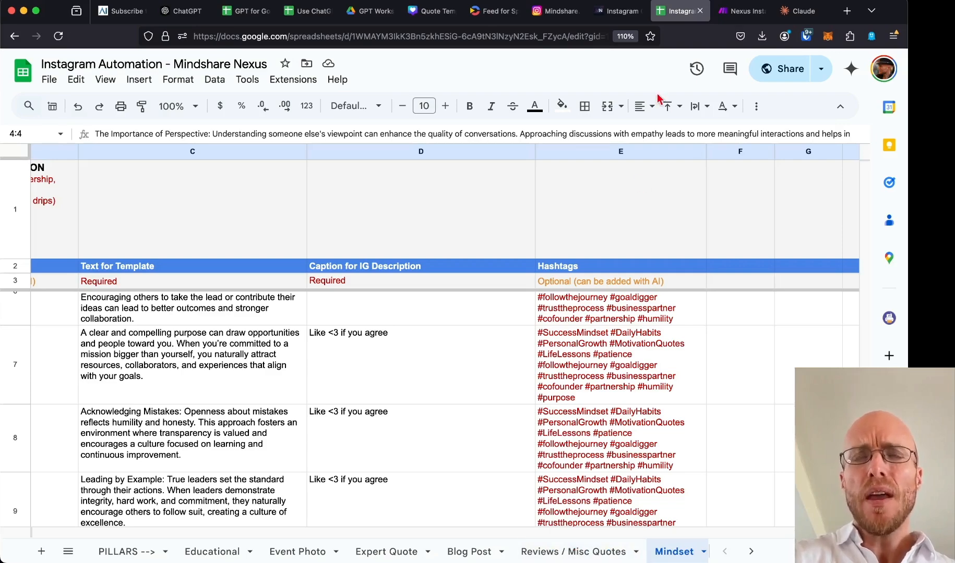
pyautogui.scroll(5, 417, 379)
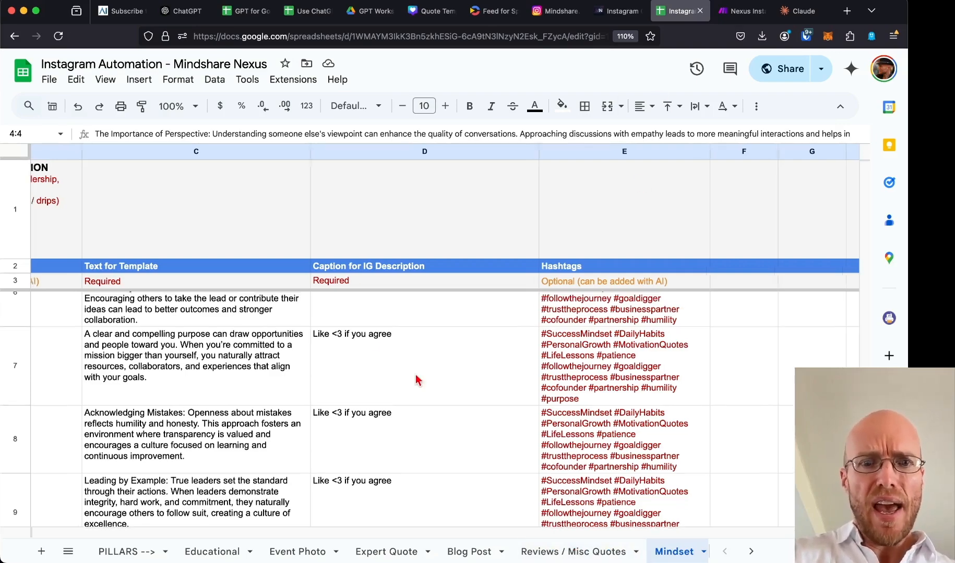
pyautogui.hscroll(-5, 417, 379)
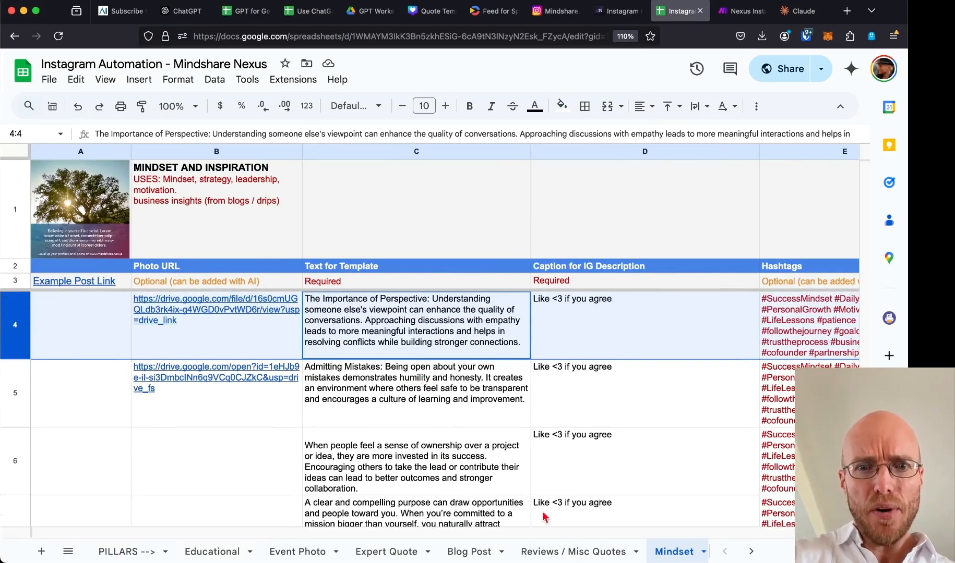
pyautogui.click(552, 553)
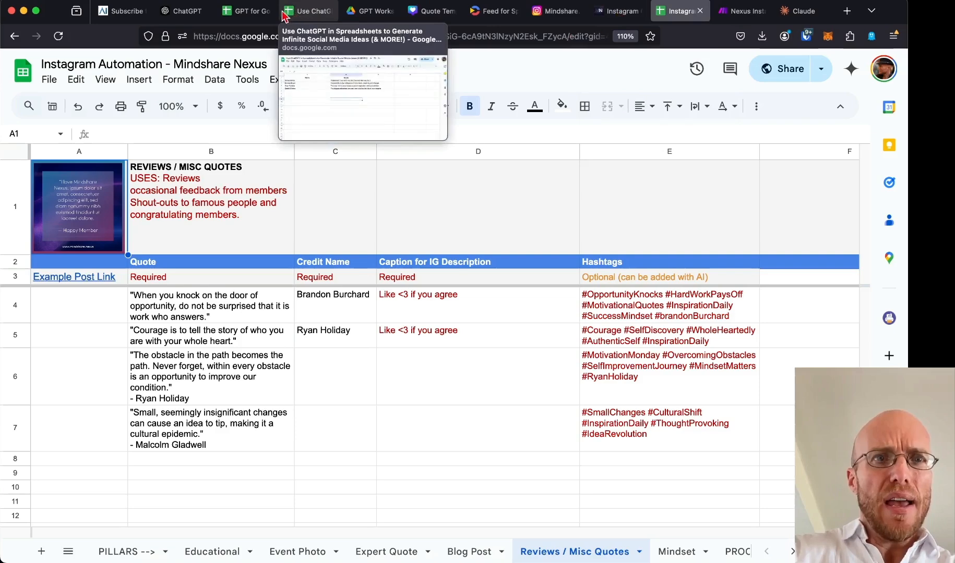
# Open the Linear Multi-Prompt sheet of the Use ChatGPT in Spreadsheets file and look over the name and quote in row 3.
pyautogui.click(248, 17)
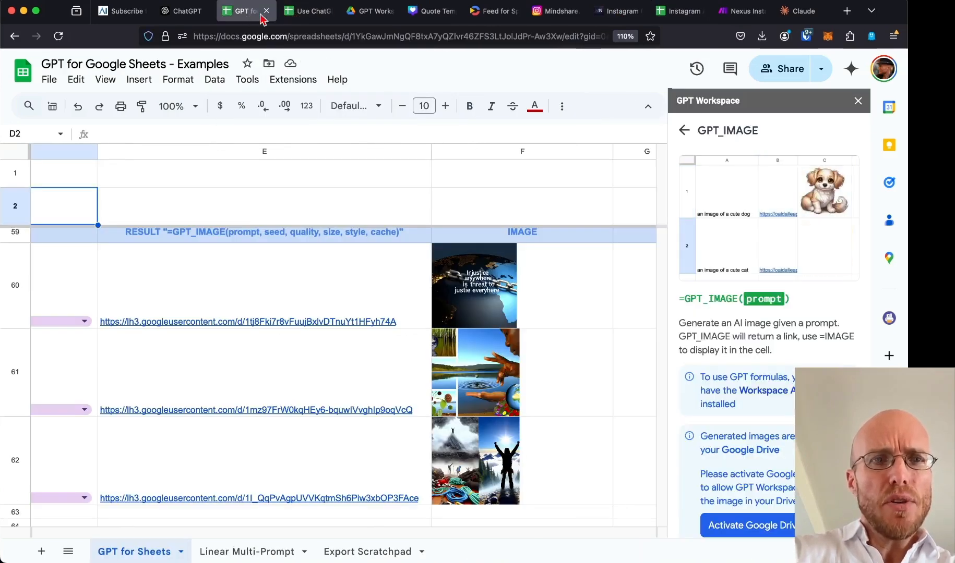
pyautogui.click(303, 11)
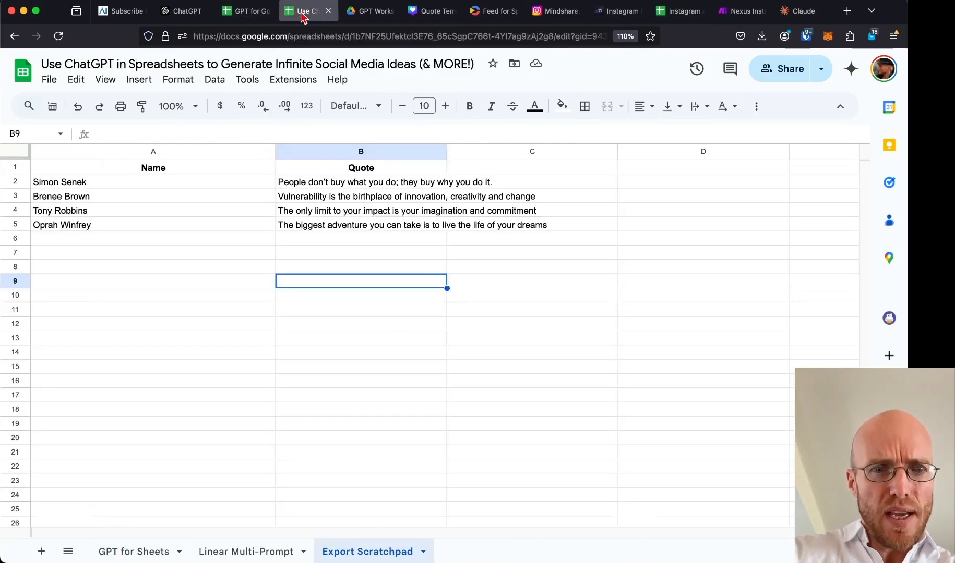
pyautogui.click(242, 554)
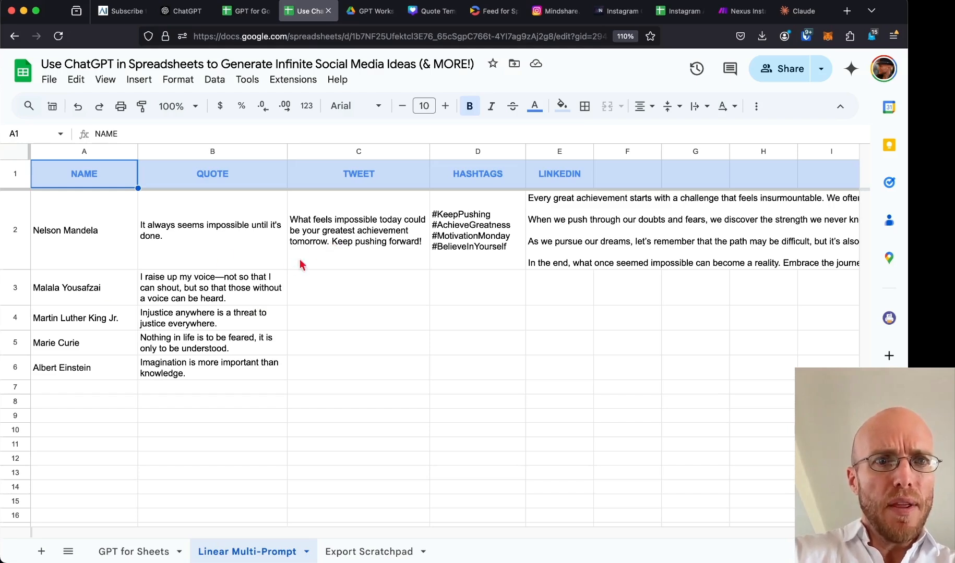
pyautogui.click(99, 292)
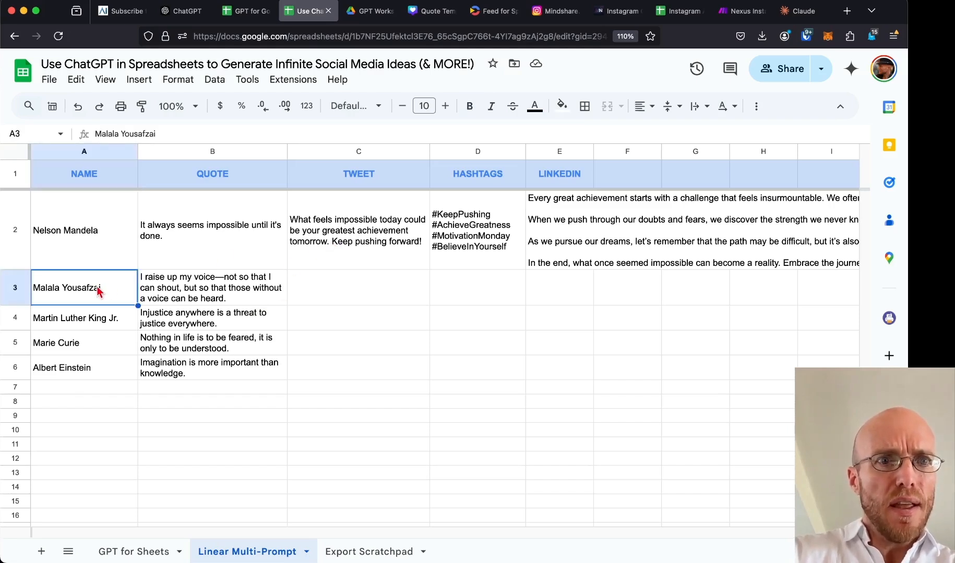
pyautogui.click(218, 294)
pyautogui.click(346, 341)
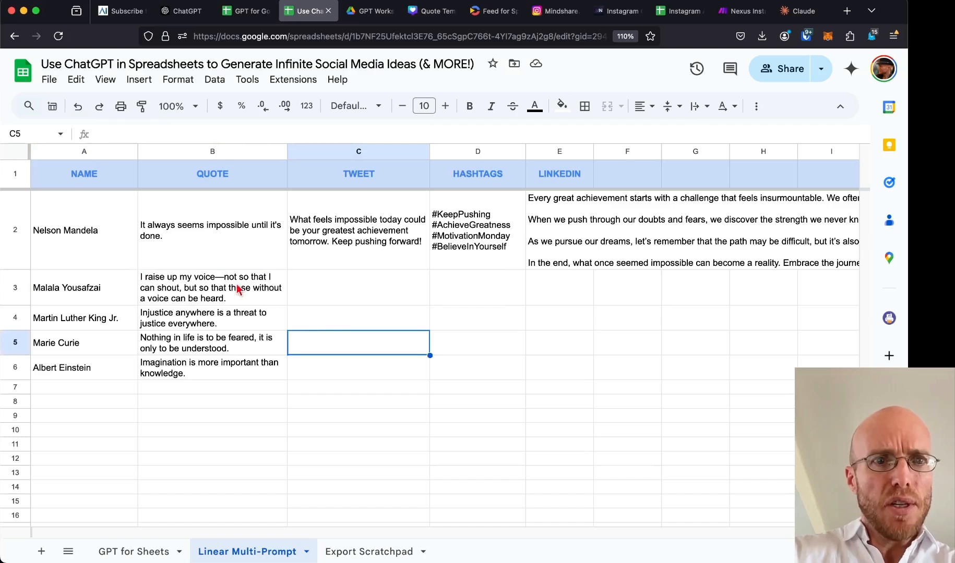
# Replace the quote in B3 with the formula =GPT("give me a quote by" & A3).
pyautogui.click(184, 292)
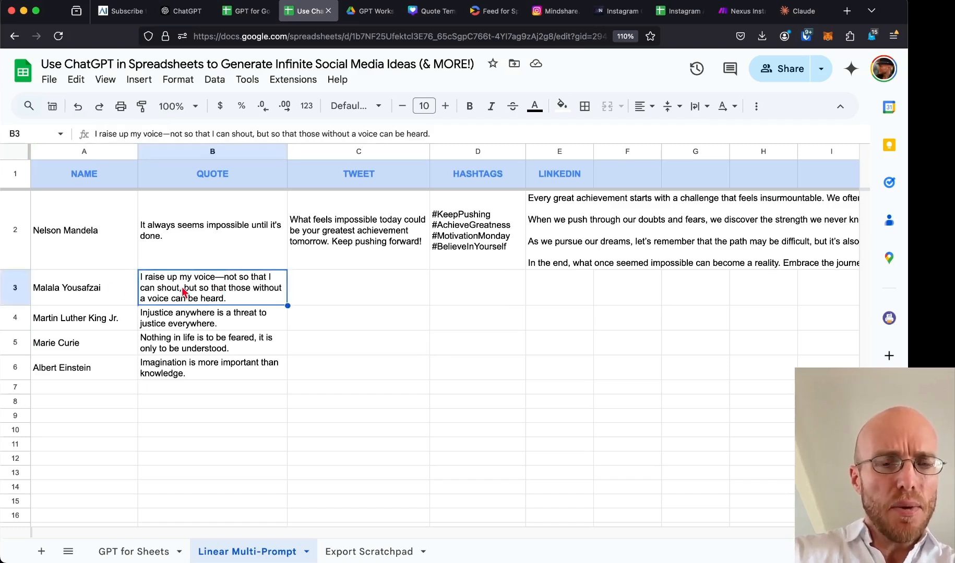
pyautogui.write('=')
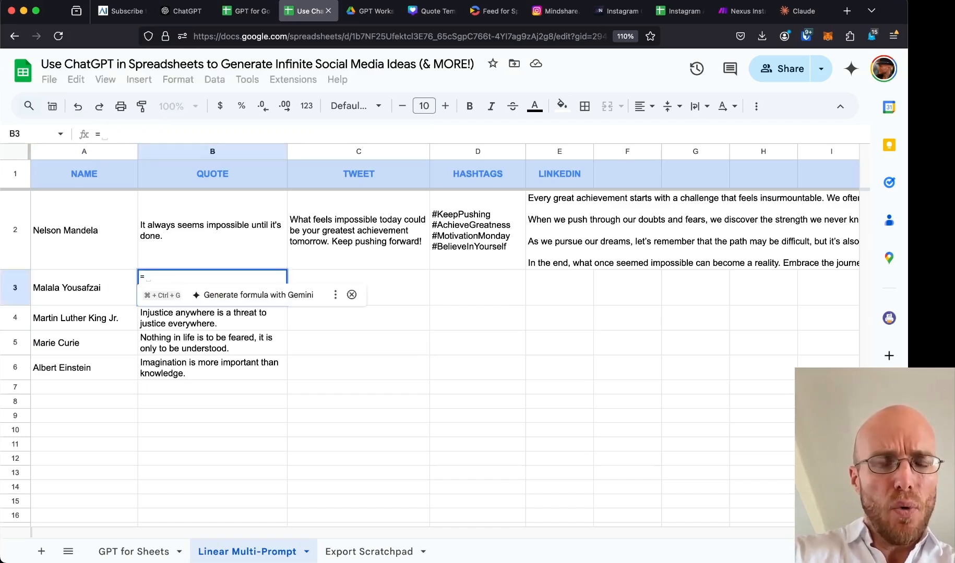
pyautogui.write('gpt')
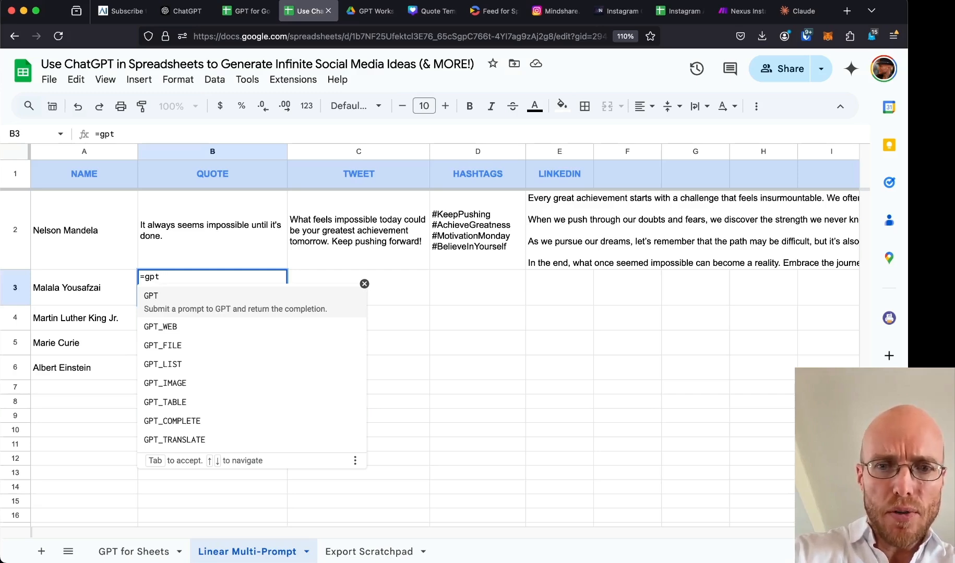
pyautogui.write('(')
pyautogui.press('BackSpace')
pyautogui.press('BackSpace')
pyautogui.press('BackSpace')
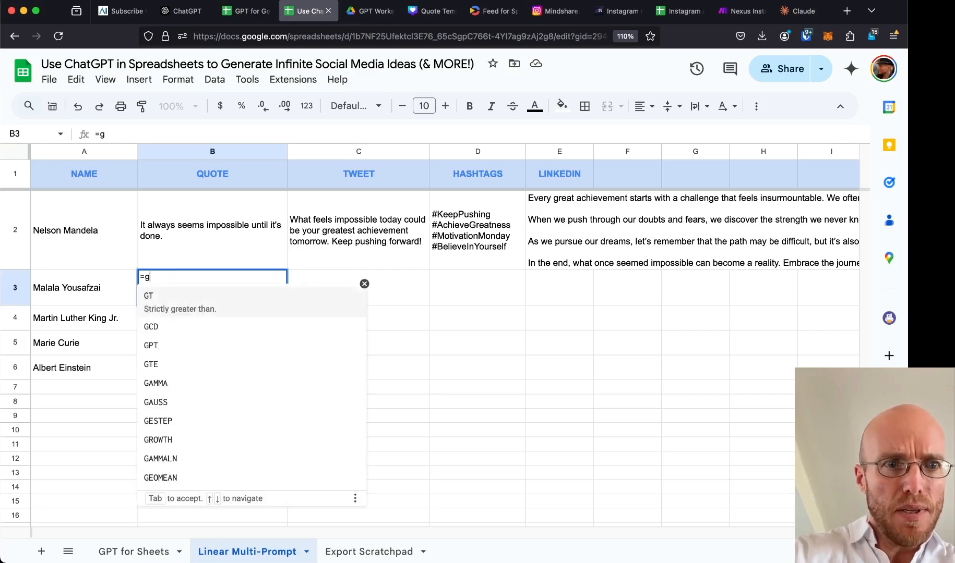
pyautogui.write('pt')
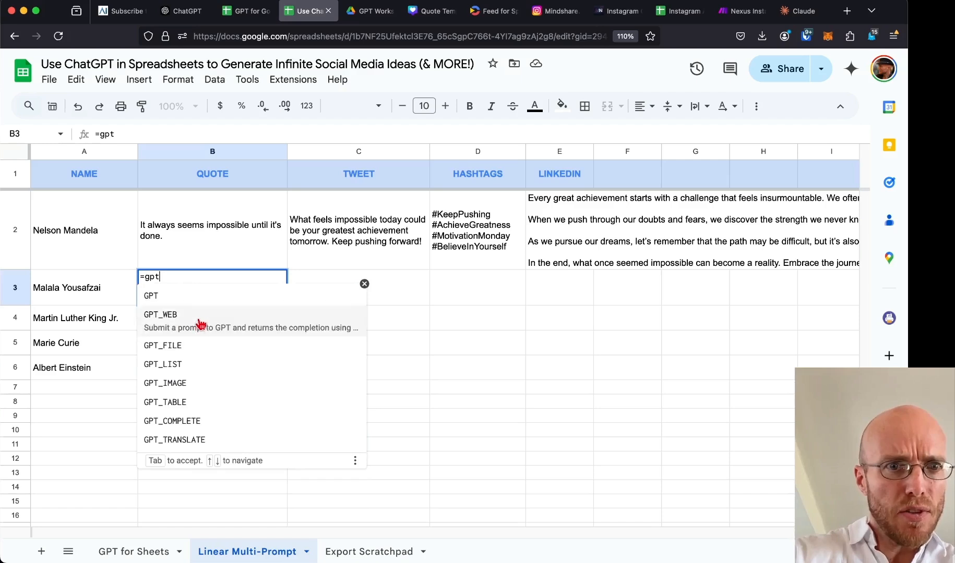
pyautogui.click(200, 298)
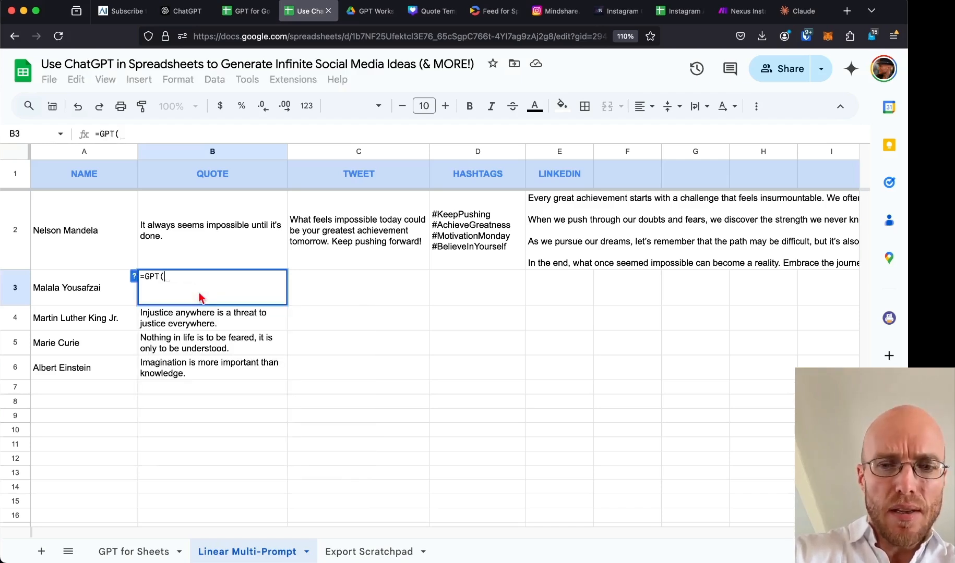
pyautogui.write('"Cr')
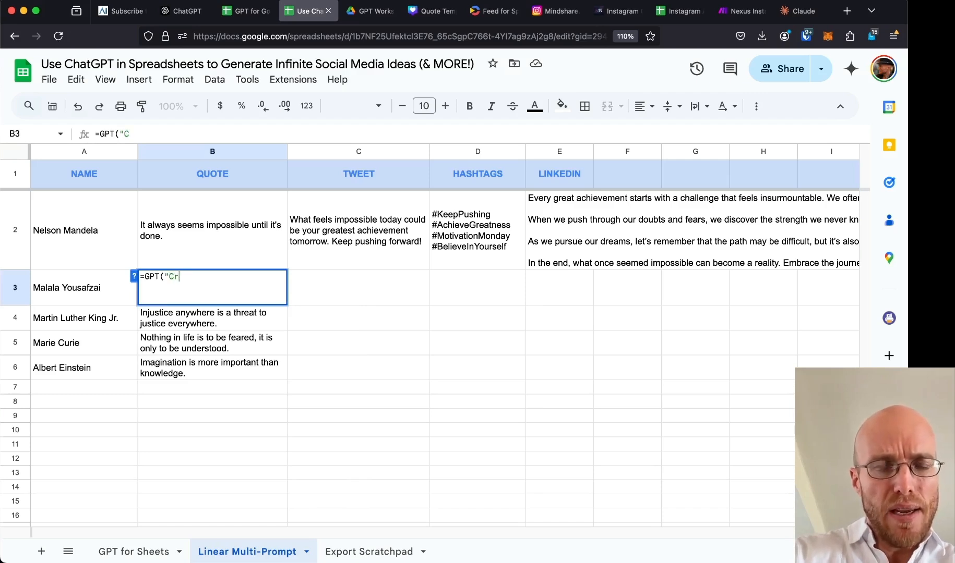
pyautogui.write('ea')
pyautogui.write('g')
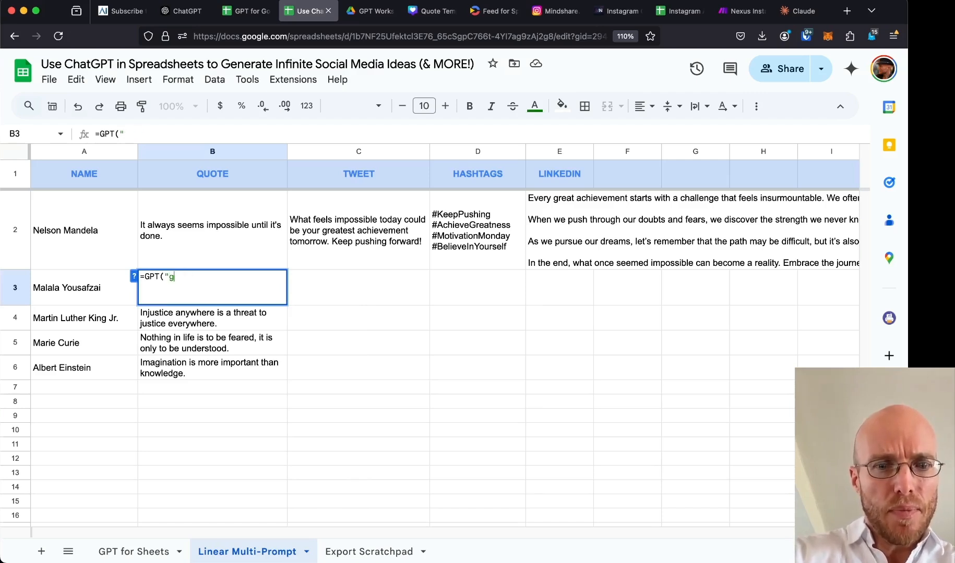
pyautogui.write('ive me a quote by')
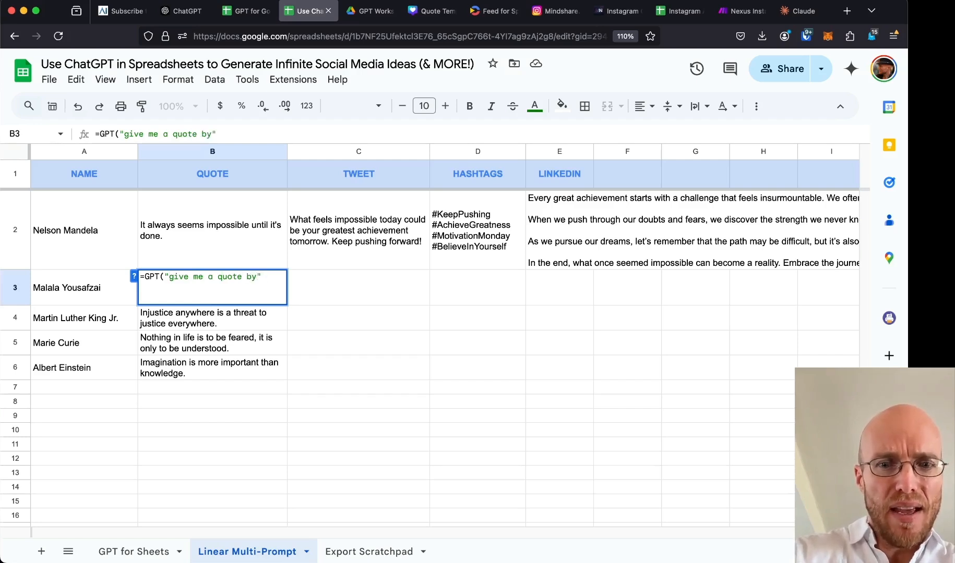
pyautogui.write('" &')
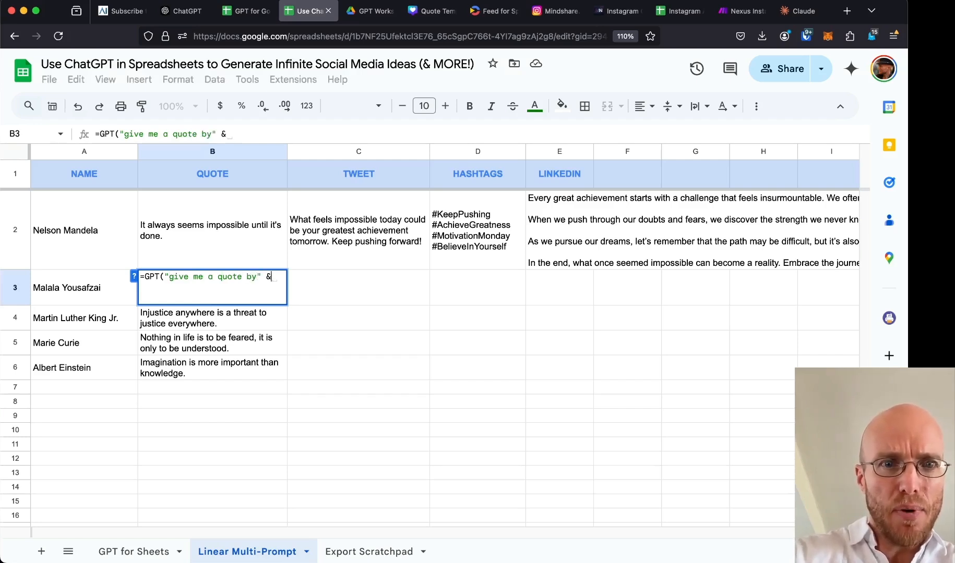
pyautogui.click(99, 290)
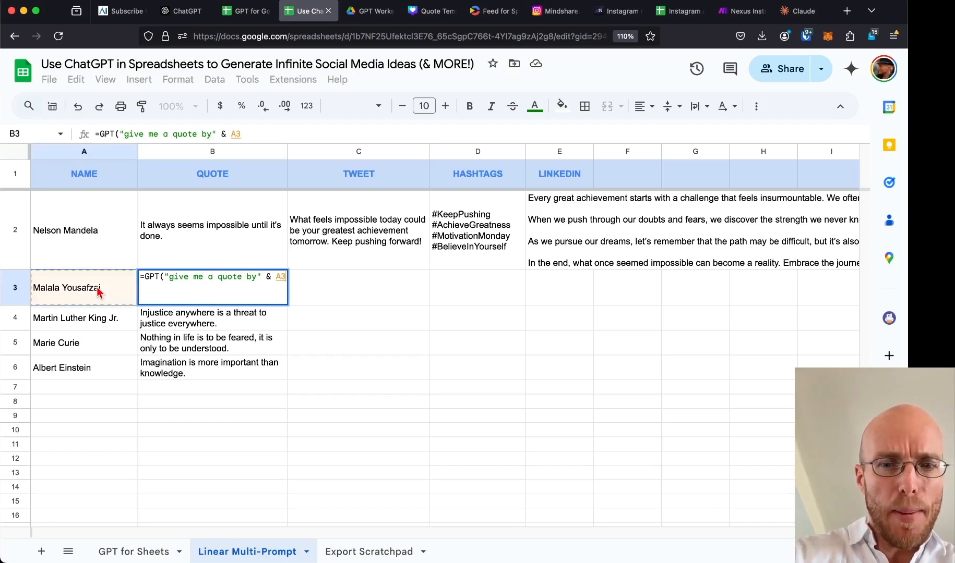
pyautogui.write(')')
pyautogui.press('Return')
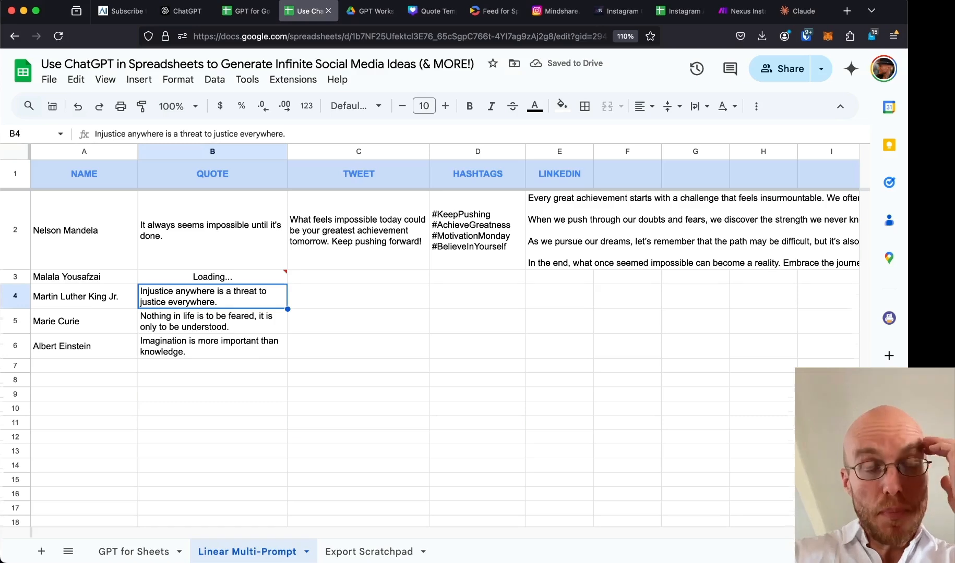
# Examine the GPT tweet formula in C2 and copy it into C3 to write a tweet from the quote in B3.
pyautogui.click(366, 256)
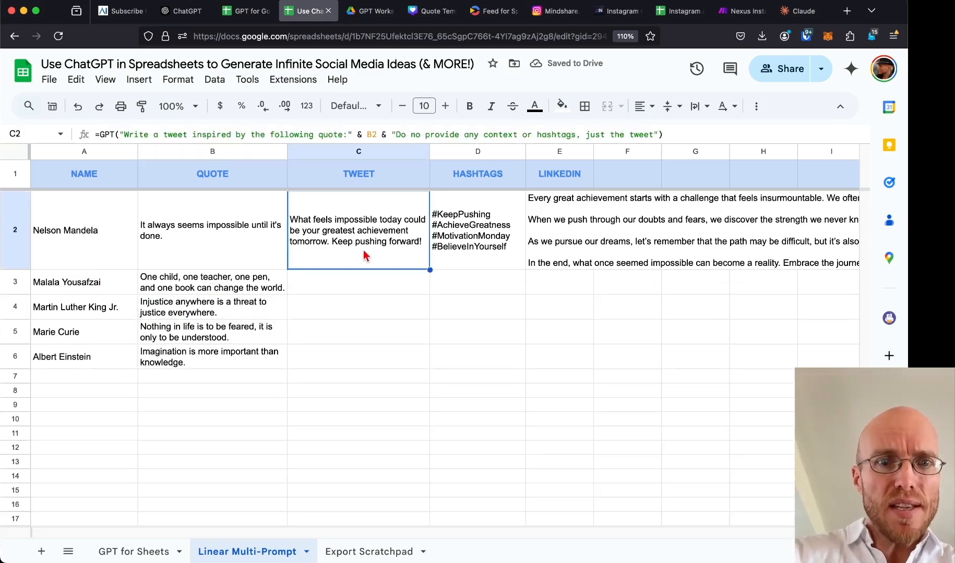
pyautogui.press('Return')
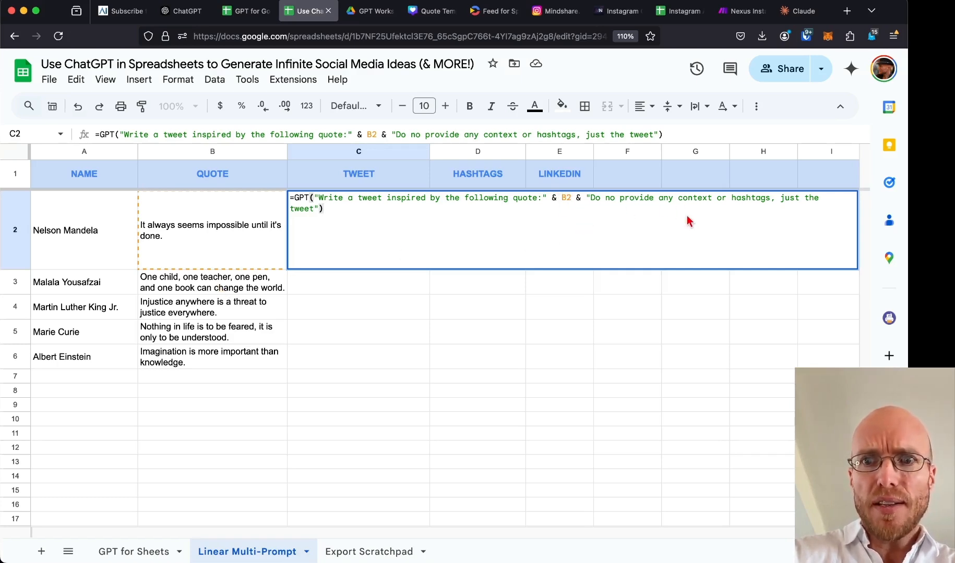
pyautogui.click(347, 340)
pyautogui.click(369, 236)
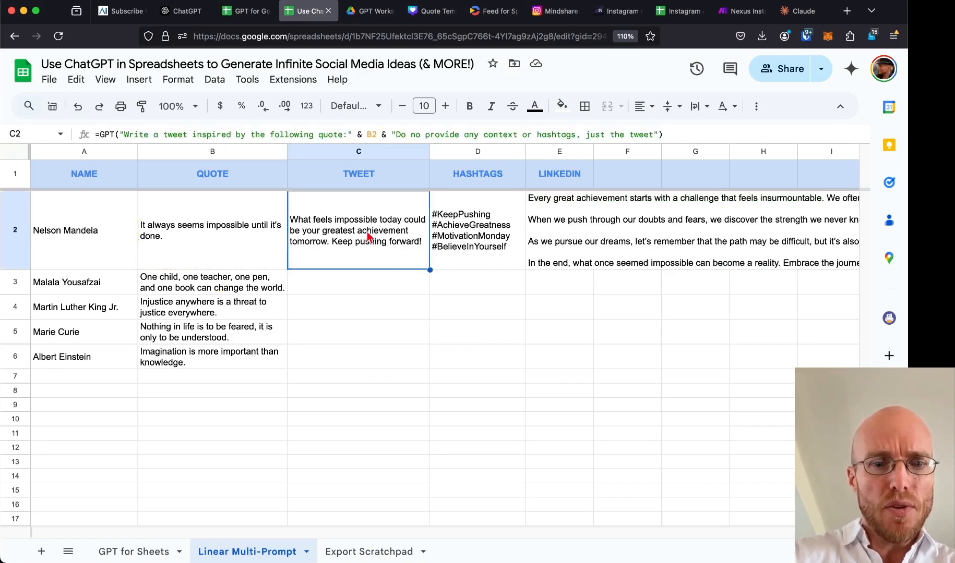
pyautogui.press('Down')
pyautogui.write('=GPT("Write a tweet inspired by the following quote:" & B3 & "Do no provide any context or hashtags, just the tweet")')
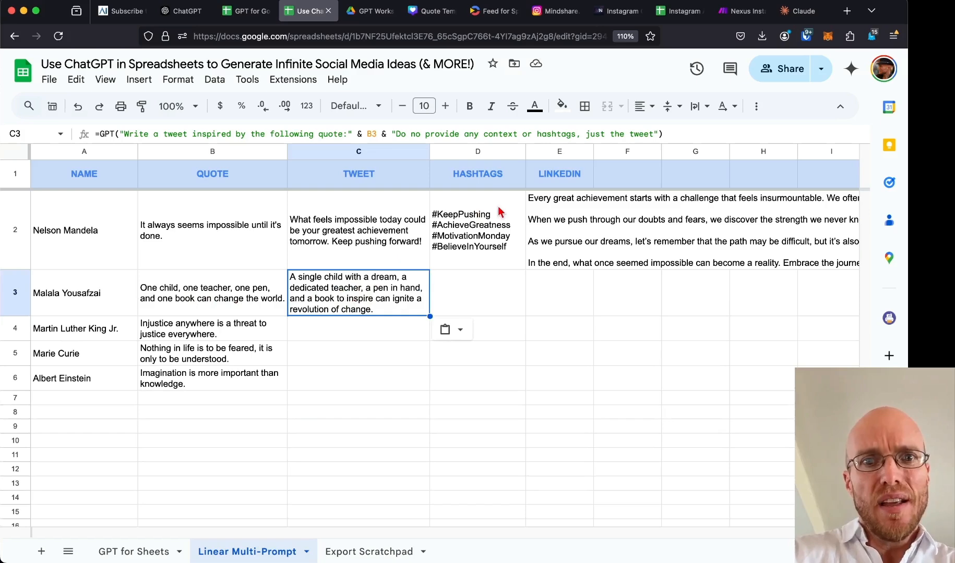
# Examine the GPT hashtags formula in D2 and copy it into D3 to produce 4 hashtags for the tweet in C3.
pyautogui.click(485, 230)
pyautogui.doubleClick(485, 230)
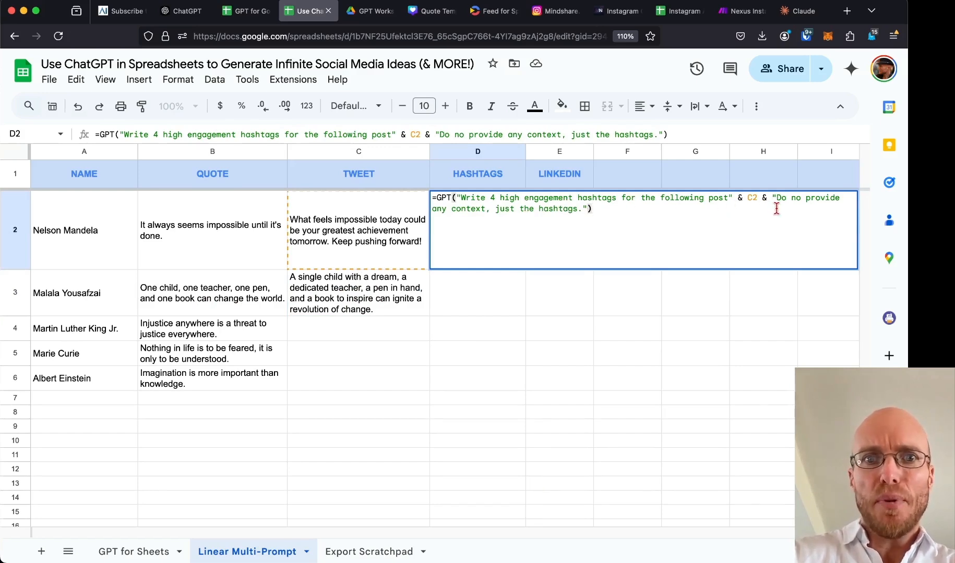
pyautogui.click(519, 298)
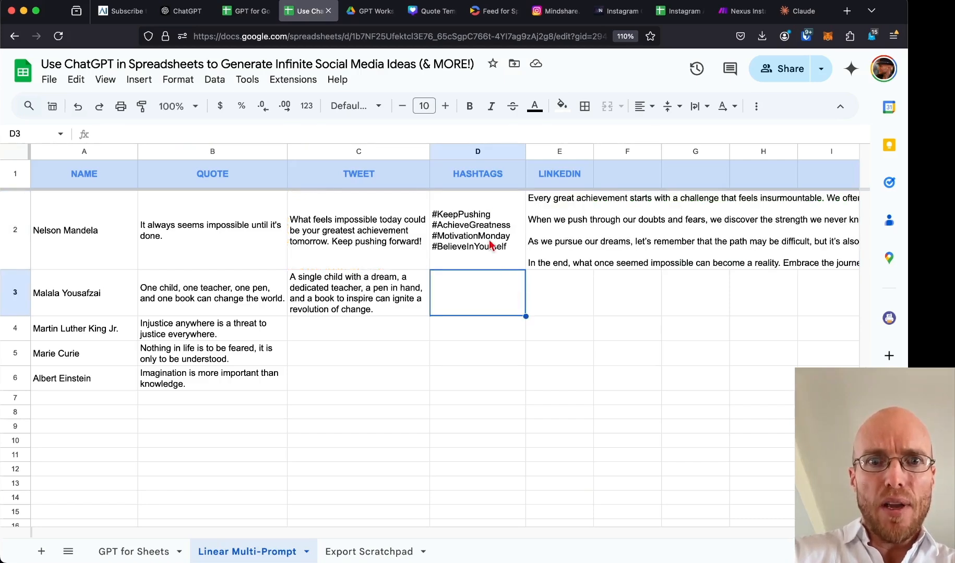
pyautogui.click(490, 244)
pyautogui.press('Down')
pyautogui.write('=GPT("Write 4 high engagement hashtags for the following post" & C3 & "Do no provide any context, just the hashtags.")')
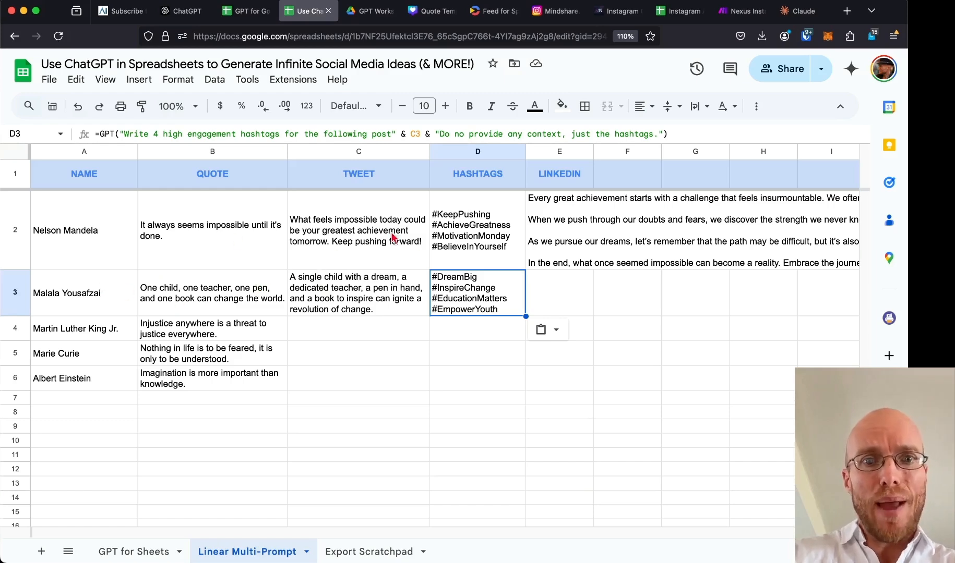
# Examine the GPT formula for a 250 word LinkedIn post in E2 and copy it into E3 to write one about the quote in B3.
pyautogui.click(569, 230)
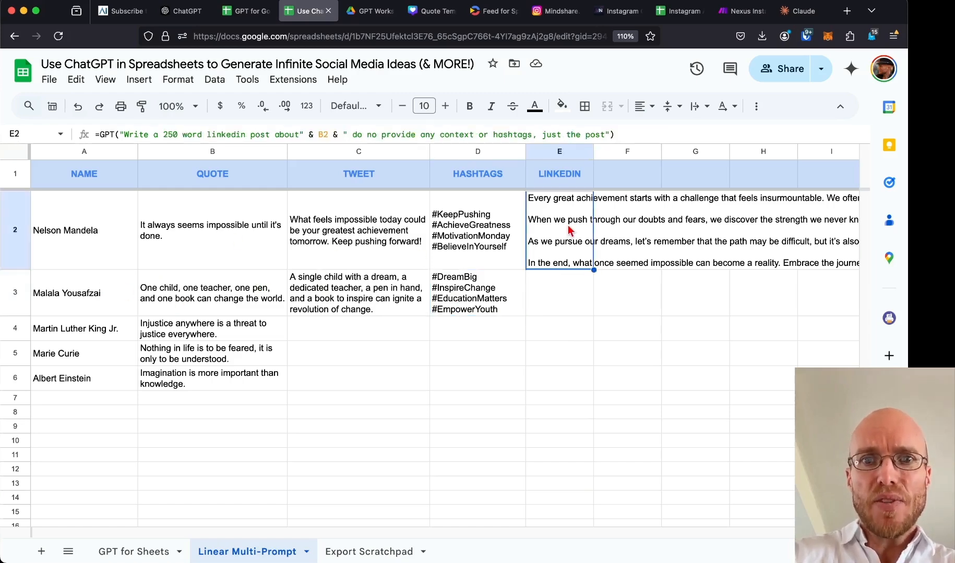
pyautogui.doubleClick(569, 230)
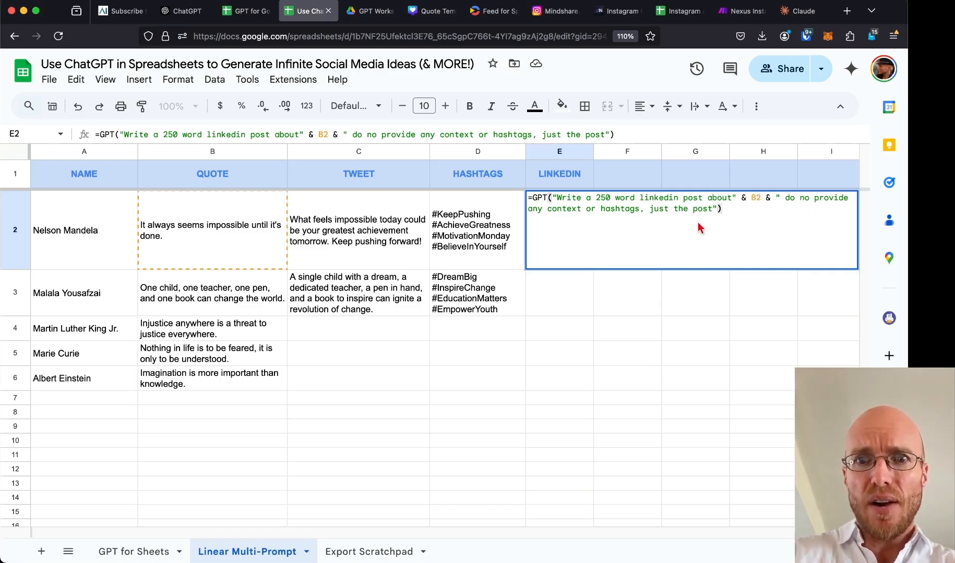
pyautogui.click(700, 297)
pyautogui.click(563, 255)
pyautogui.press('super+c')
pyautogui.press('Down')
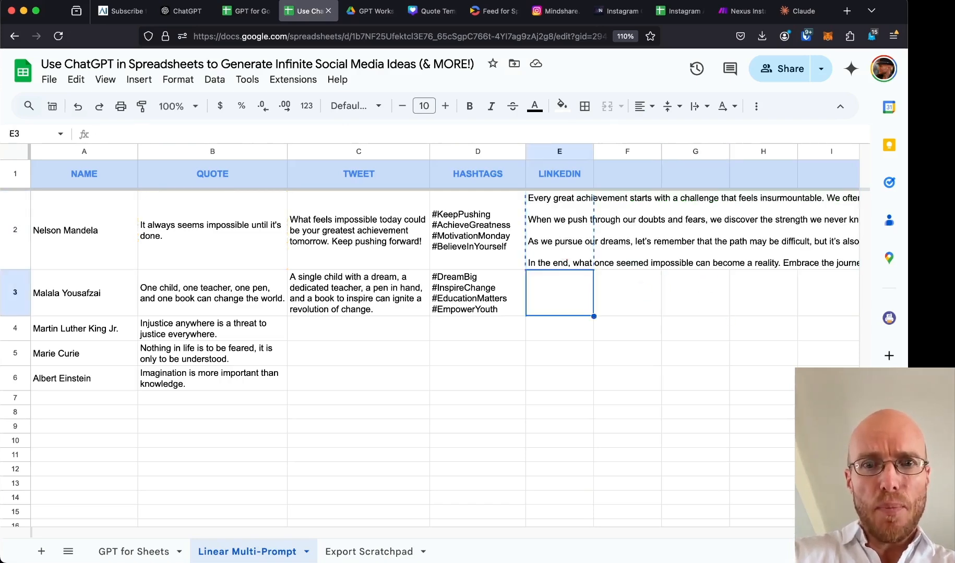
pyautogui.press('super+v')
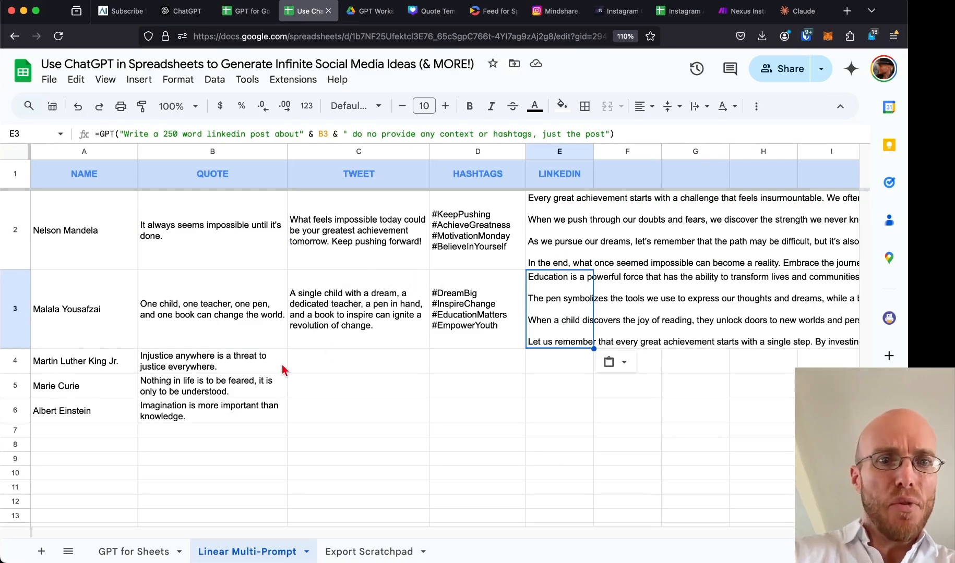
# Clear the existing quotes in cells B4:B6, leaving the names in column A.
pyautogui.scroll(-1, 260, 370)
pyautogui.click(213, 345)
pyautogui.moveTo(213, 345); pyautogui.dragTo(213, 395)
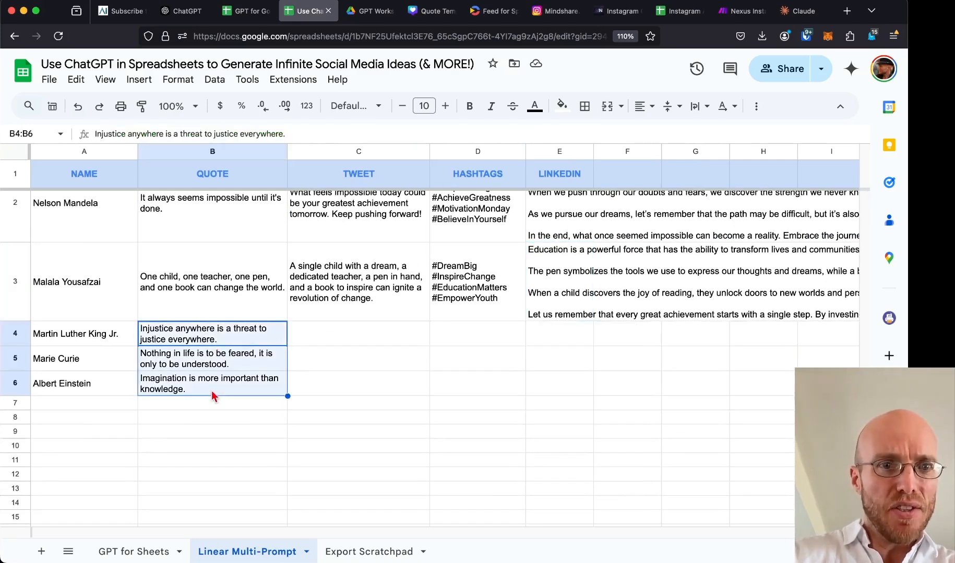
pyautogui.press('Delete')
pyautogui.click(322, 421)
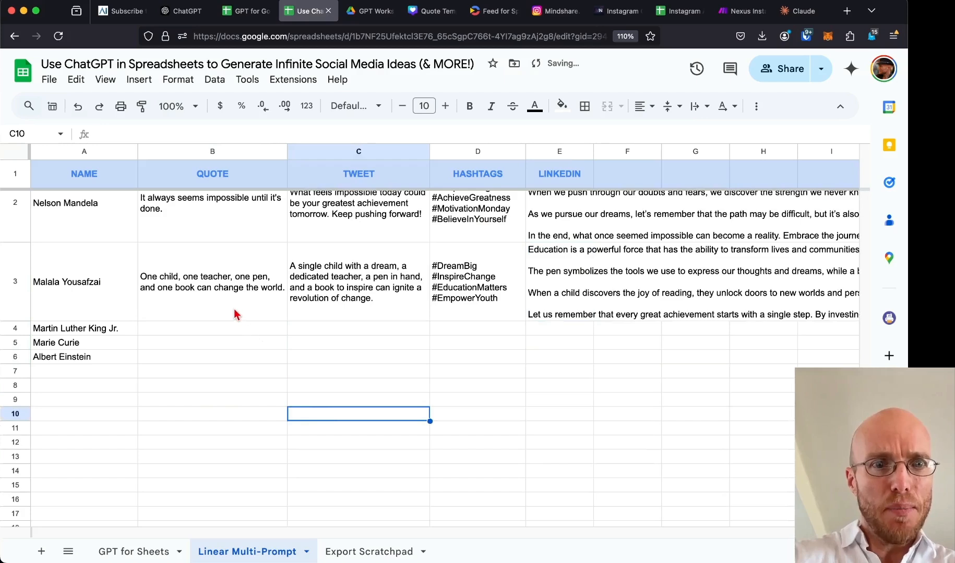
# Copy the GPT formulas from B3:E3 into row 4 to generate its quote, tweet, hashtags and LinkedIn post.
pyautogui.moveTo(541, 285); pyautogui.dragTo(256, 292)
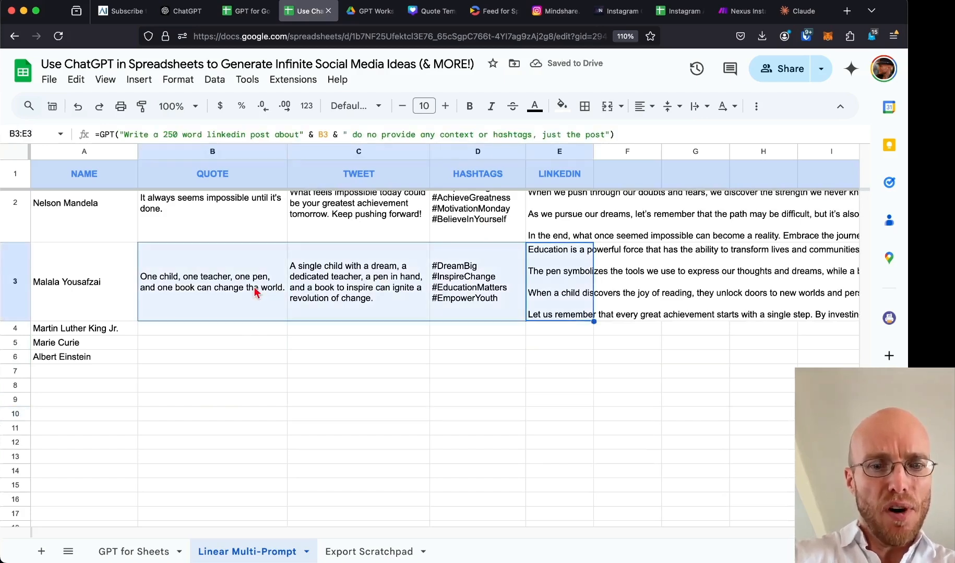
pyautogui.click(201, 334)
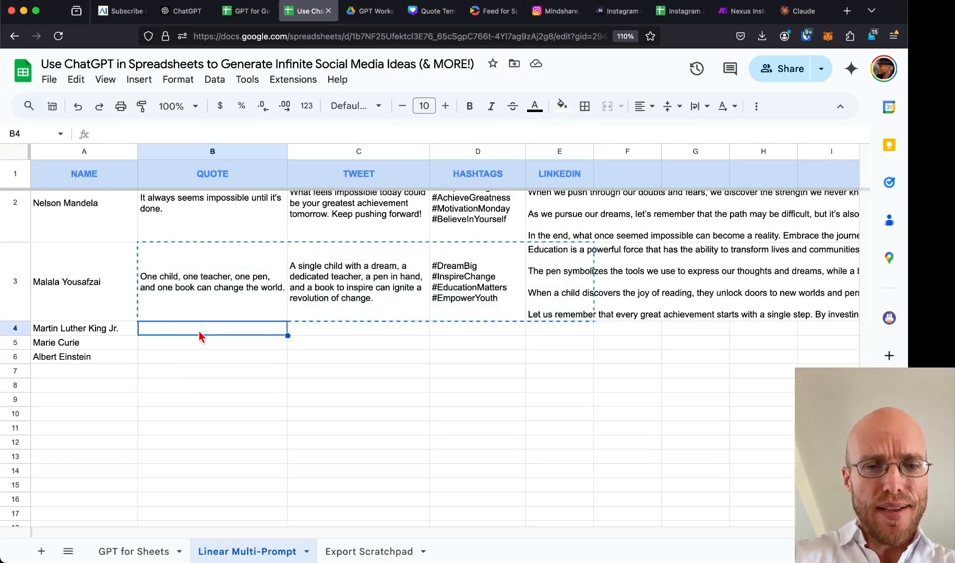
pyautogui.press('super+v')
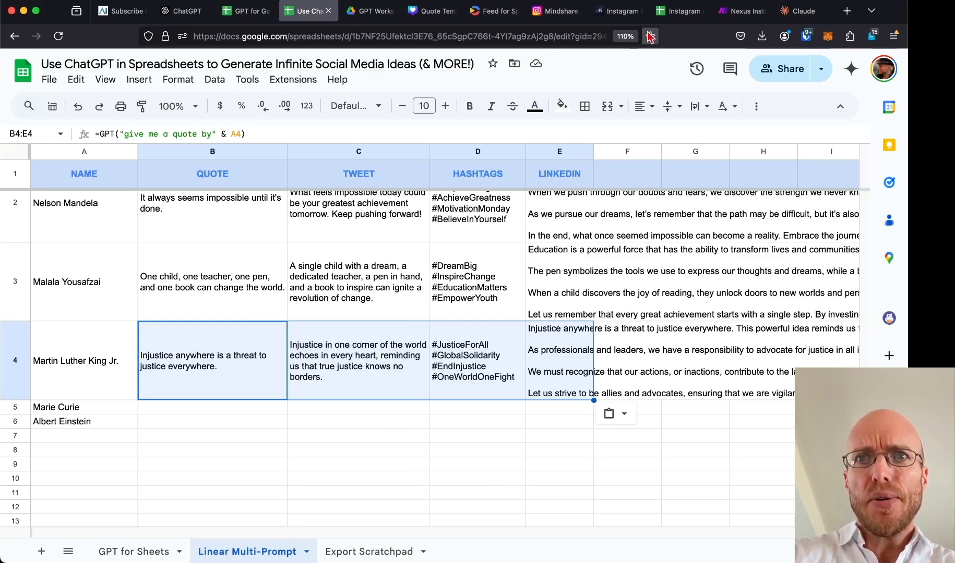
# Switch to the Instagram Automation - Mindshare Nexus spreadsheet and look over the finished posts on the PROCESSED sheet.
pyautogui.click(678, 15)
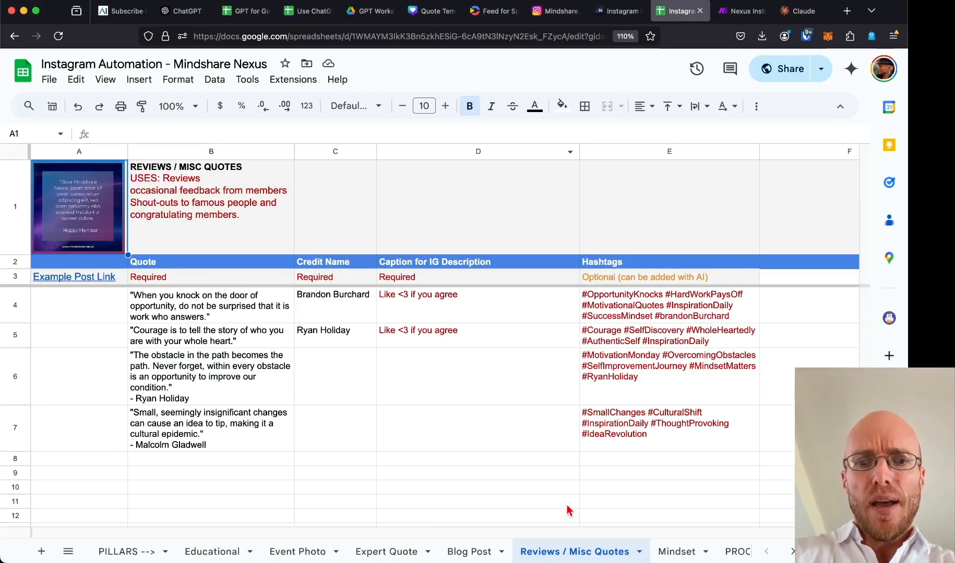
pyautogui.hscroll(6, 683, 555)
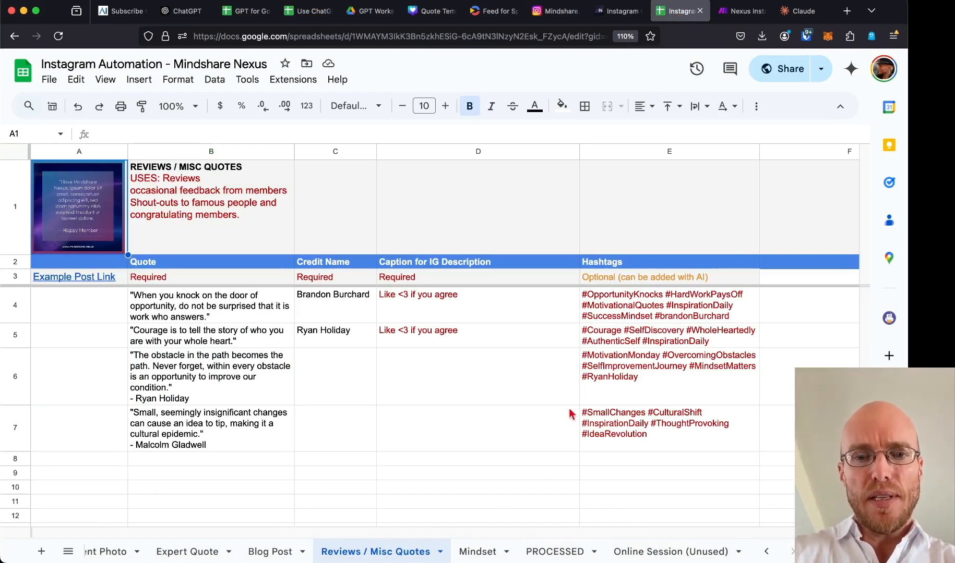
pyautogui.click(560, 556)
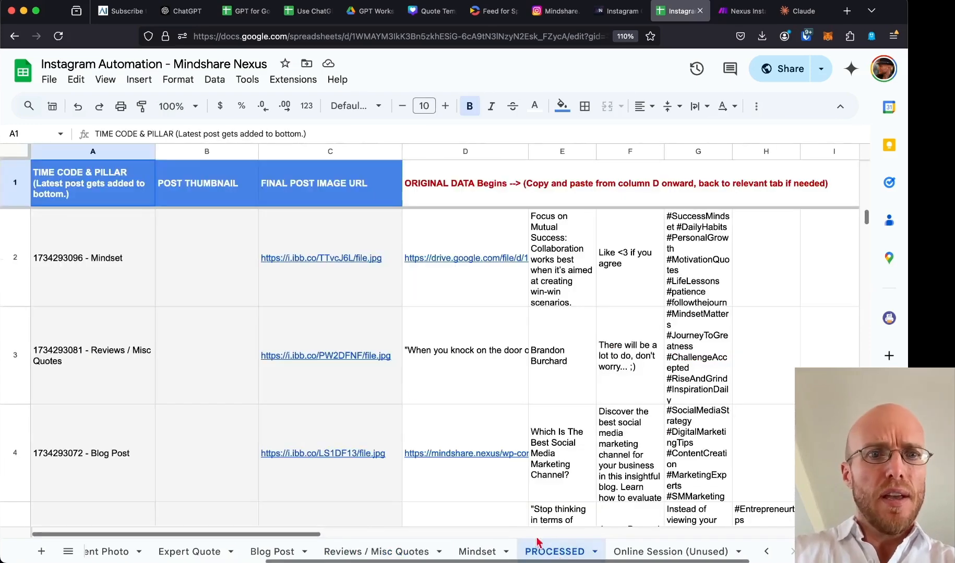
pyautogui.scroll(-2, 376, 359)
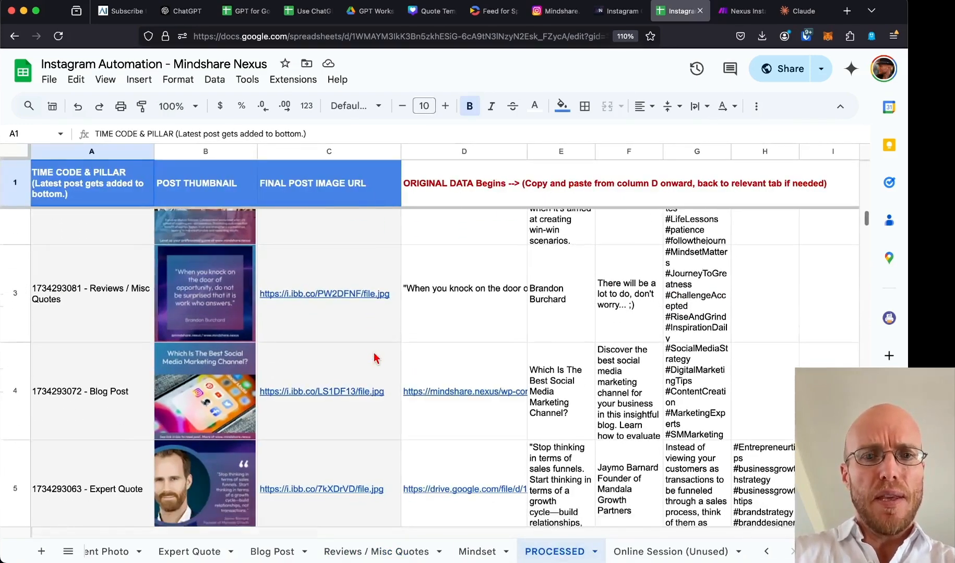
pyautogui.scroll(2, 376, 359)
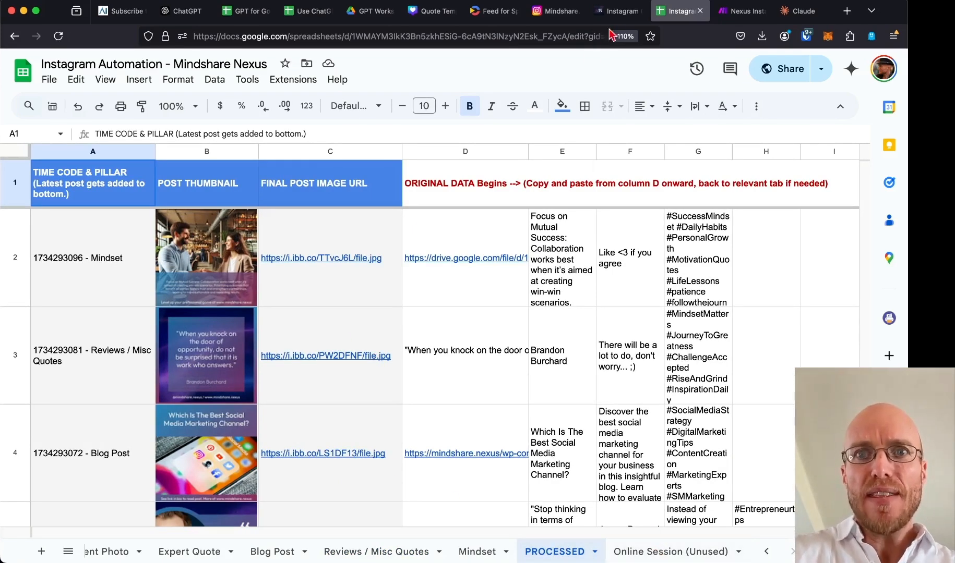
# Switch to the Mindshare Nexus Instagram profile, open the "Which Is The Best Social Media Marketing Channel?" post and examine its caption and closing line.
pyautogui.click(551, 15)
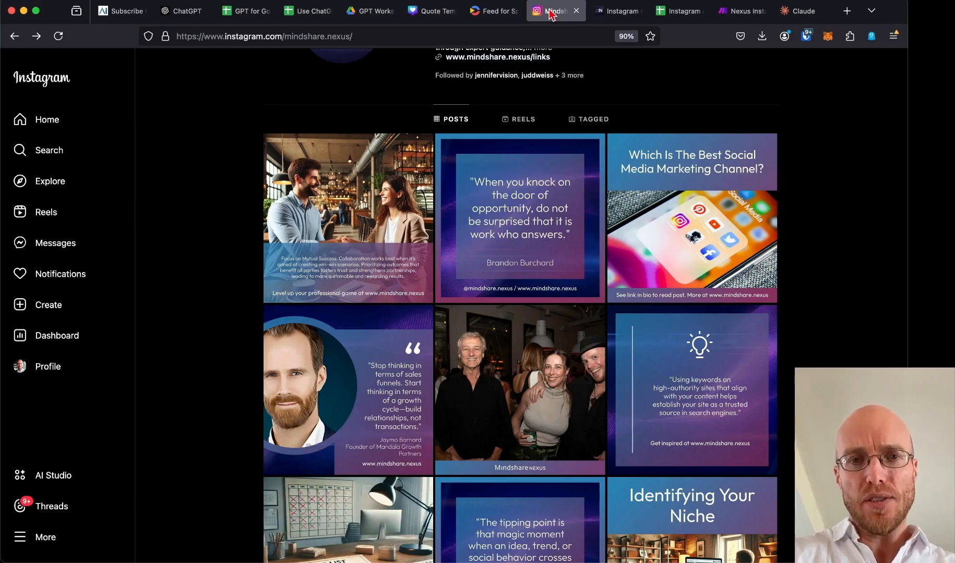
pyautogui.click(706, 244)
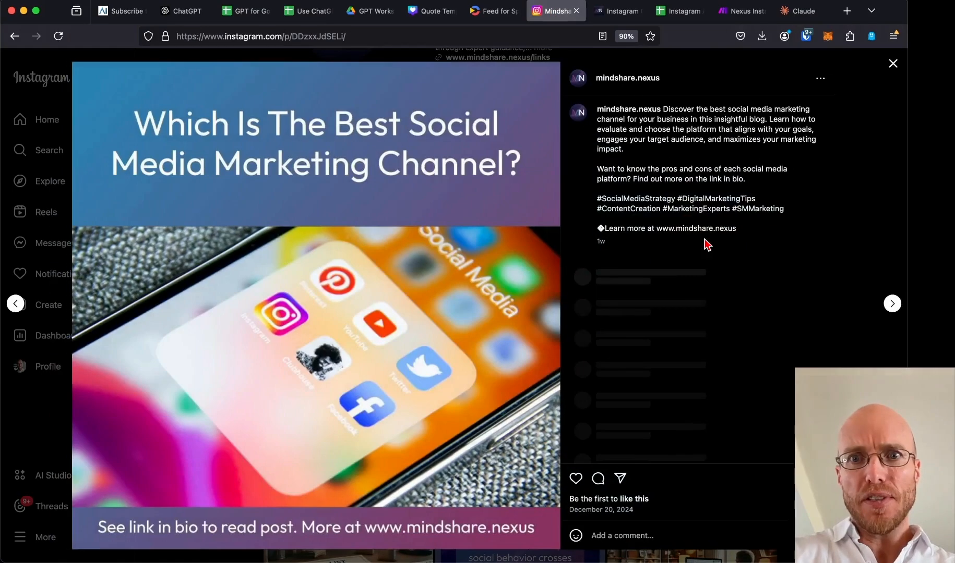
pyautogui.moveTo(663, 109); pyautogui.dragTo(749, 182)
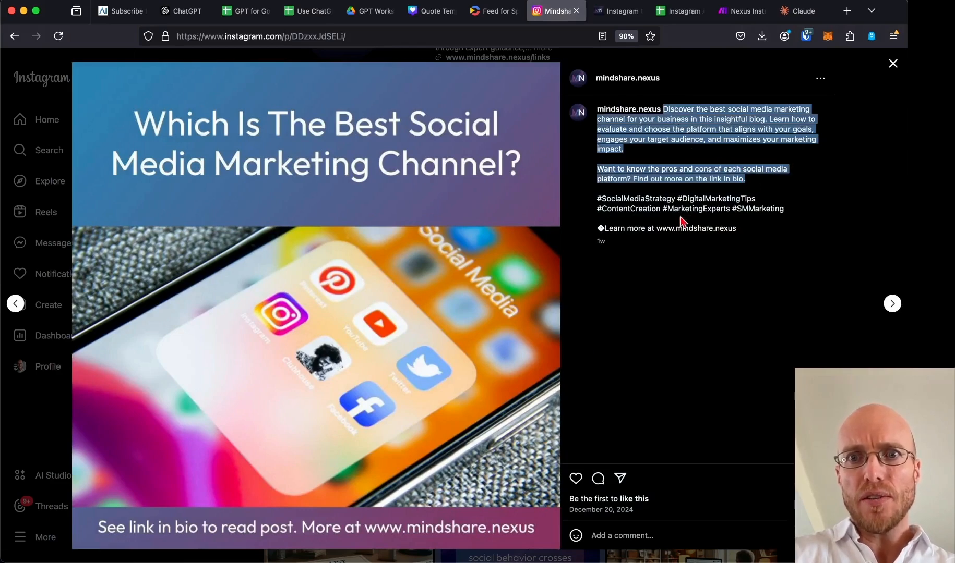
pyautogui.moveTo(740, 230); pyautogui.dragTo(604, 229)
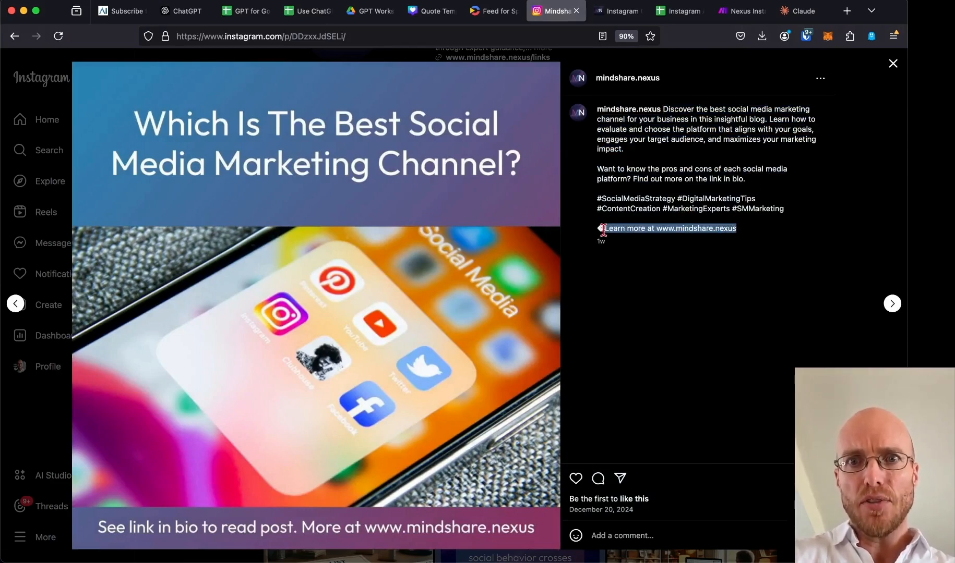
# Switch to the Make scenario Nexus Instagram Generator & Scheduler with Sheets, Creatomate & Buffer and look over its diagram.
pyautogui.moveTo(720, 17)
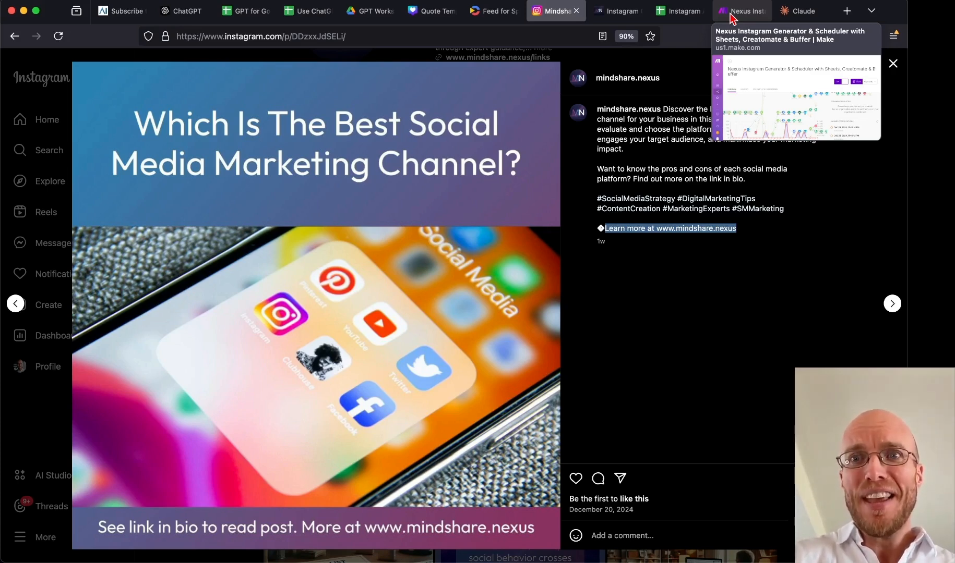
pyautogui.click(733, 12)
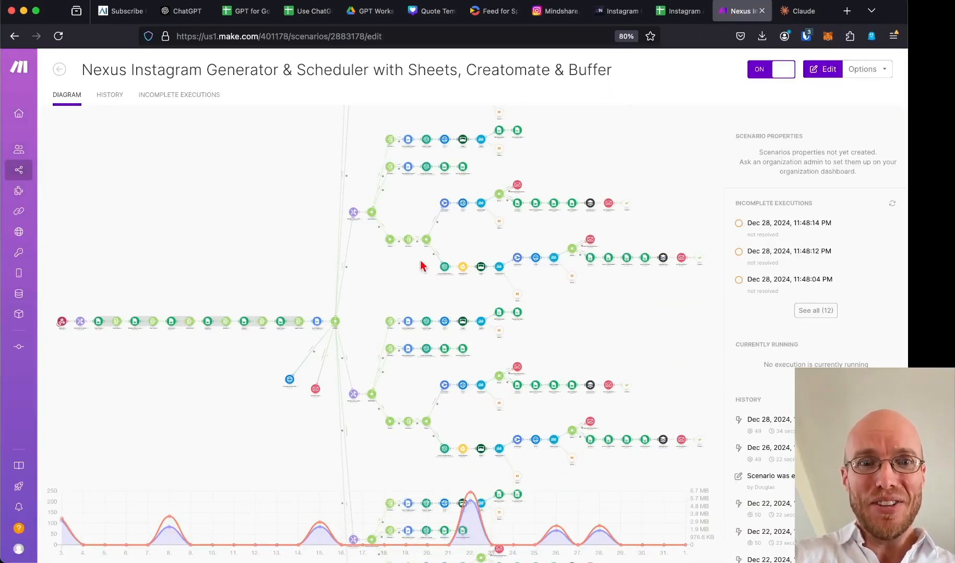